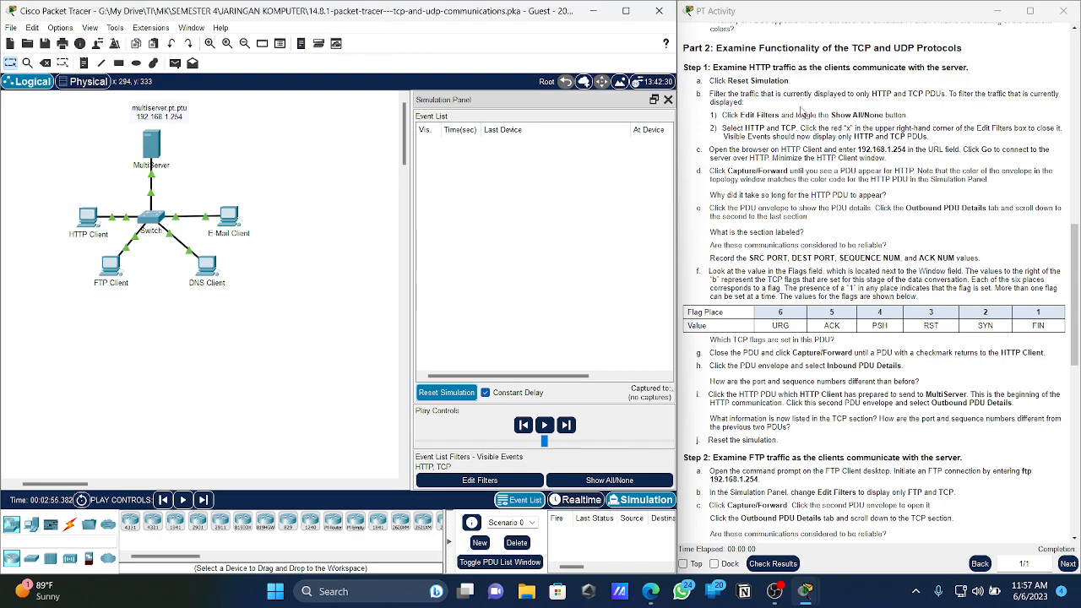
- Review the activity instructions for Part 2, Step 1 on examining HTTP traffic between the clients and the server
scroll(813, 143, up, 5)
scroll(813, 143, up, 7)
scroll(815, 140, down, 3)
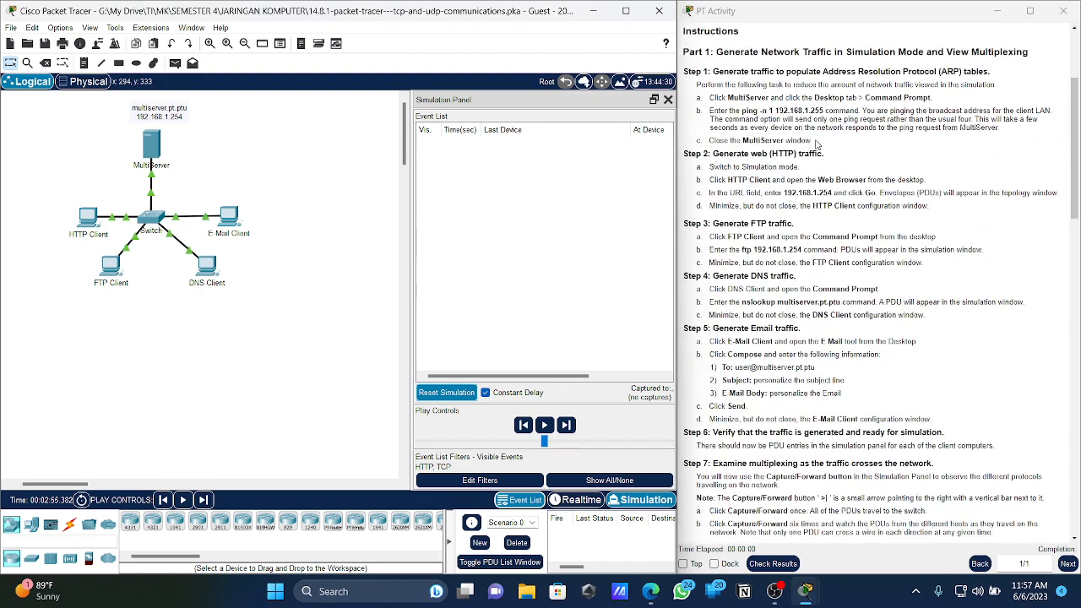
scroll(815, 137, up, 3)
scroll(816, 138, down, 15)
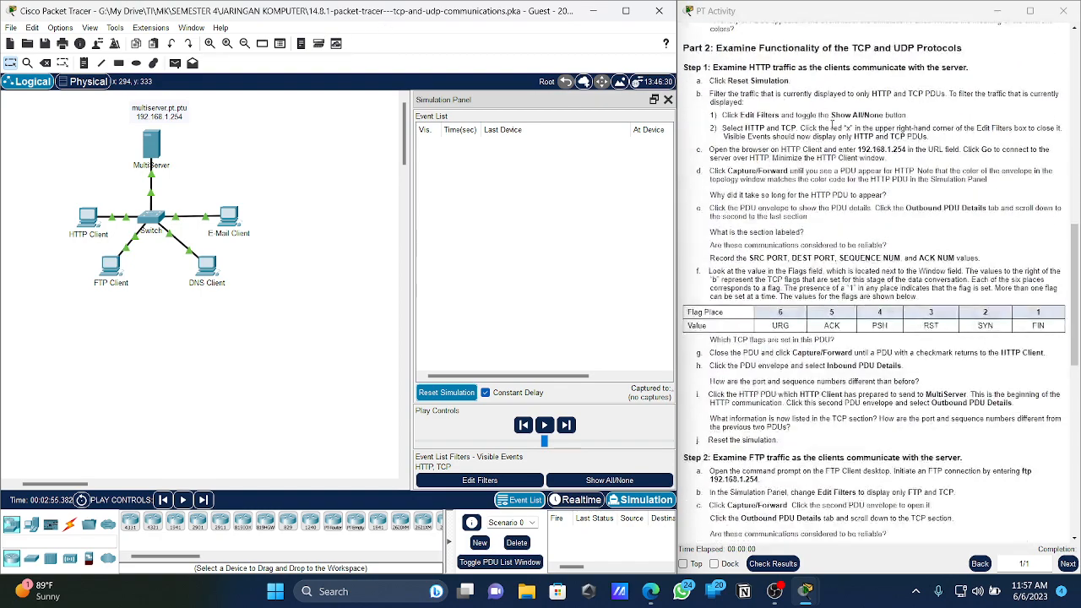
drag(684, 48, 961, 51)
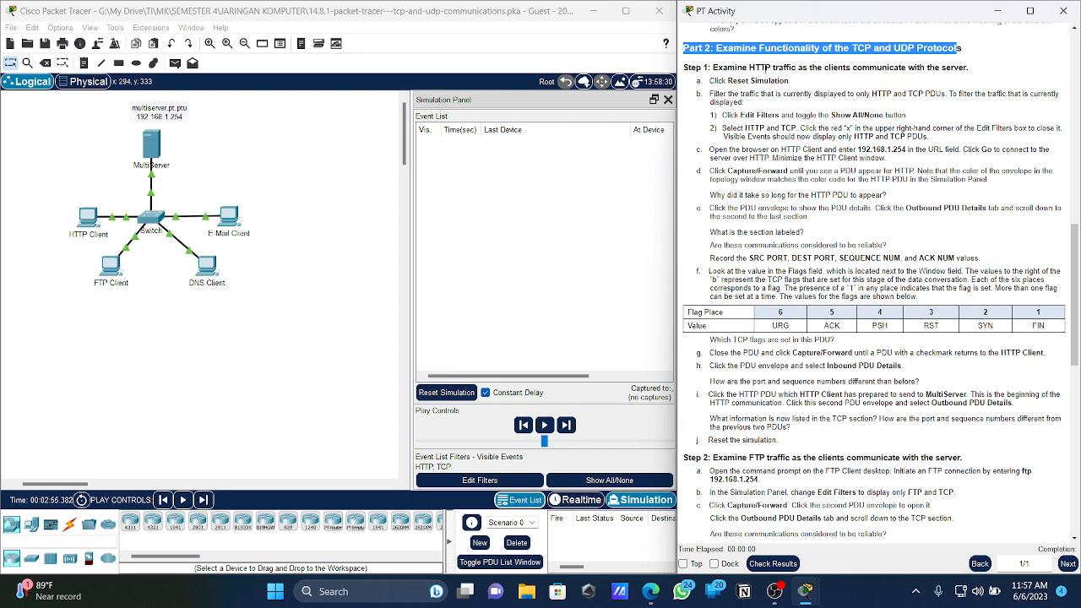
mouse_move(766, 68)
mouse_down()
mouse_move(781, 68)
mouse_move(756, 68)
mouse_up()
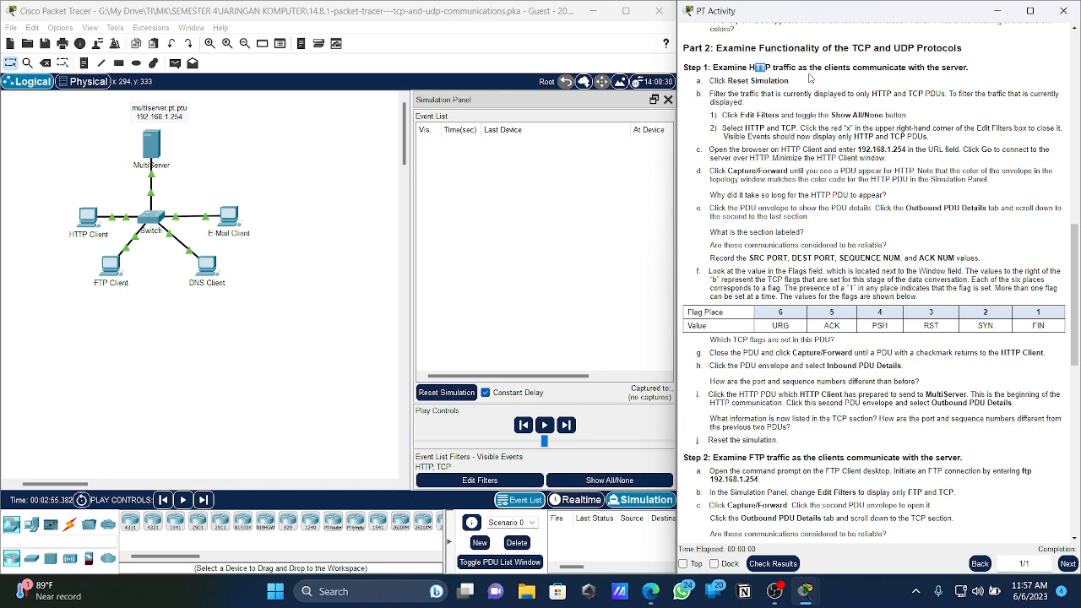
click(833, 80)
drag(804, 81, 696, 81)
click(753, 105)
drag(697, 81, 791, 81)
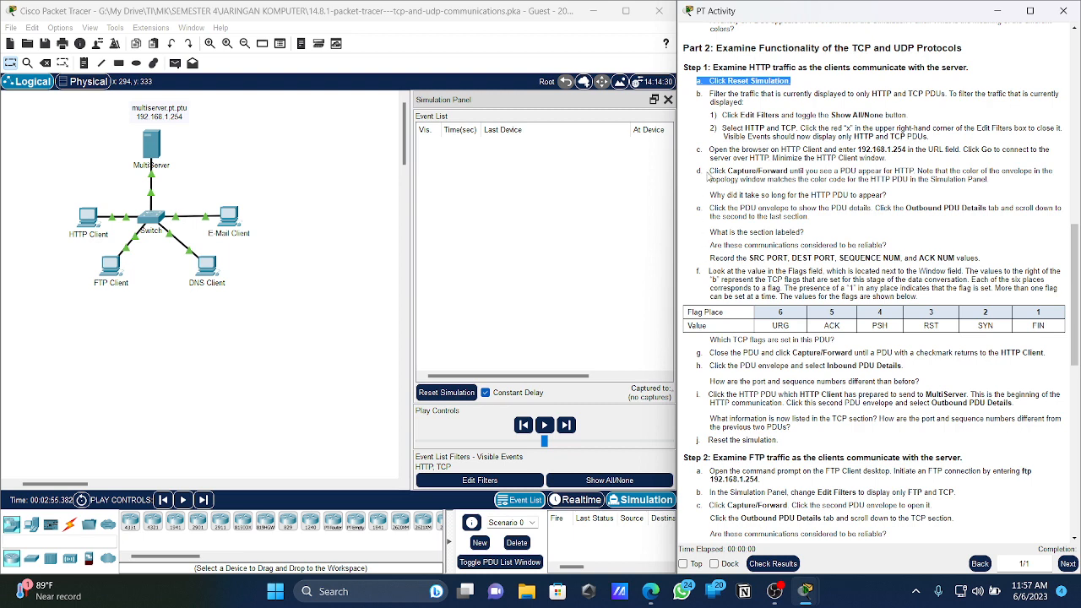
- Check in the event filter settings that HTTP and TCP are the selected protocols, and close the filter window
drag(736, 116, 776, 116)
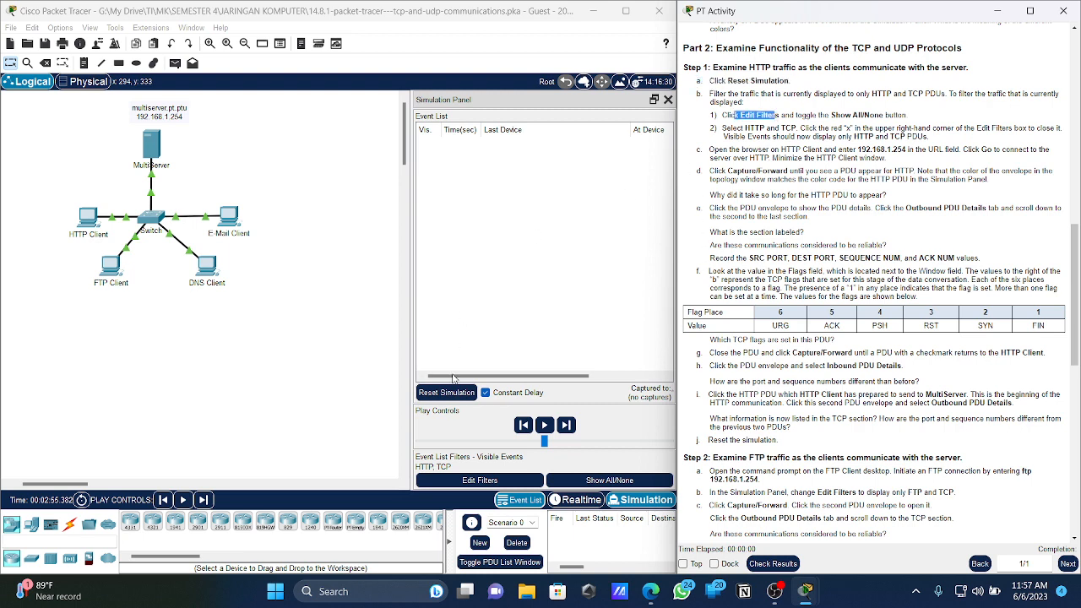
click(444, 482)
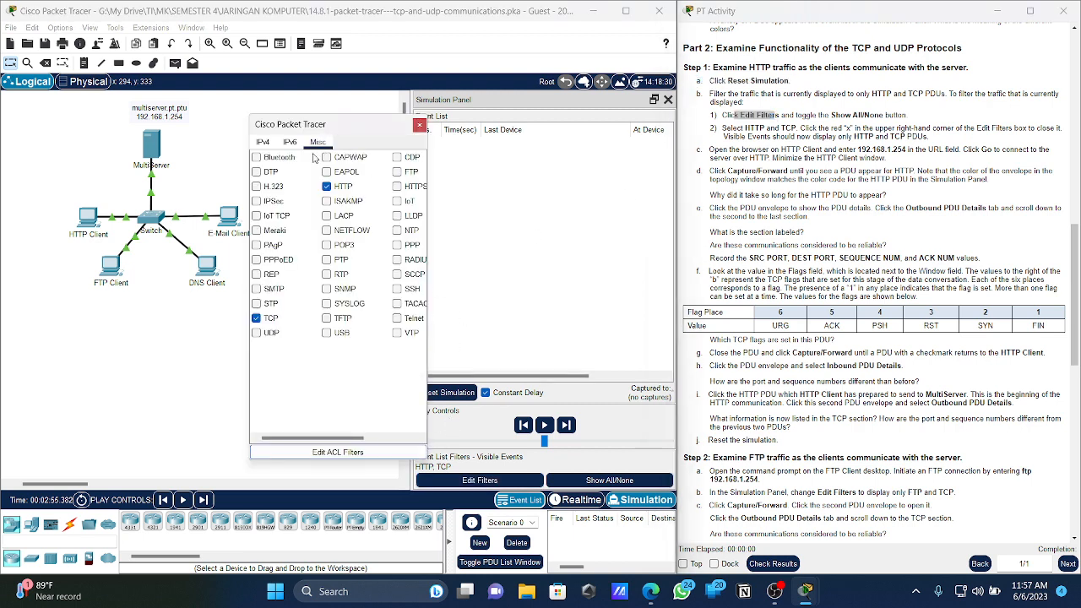
click(326, 186)
click(419, 125)
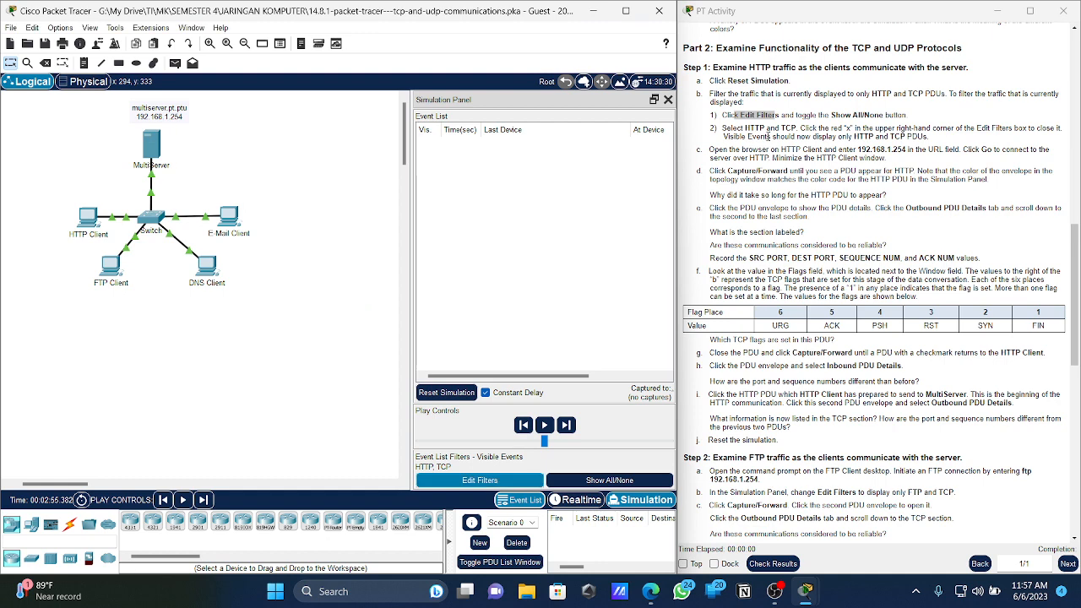
- Request 192.168.1.254 in the HTTP Client's web browser and minimize the client window
scroll(767, 135, down, 1)
click(726, 116)
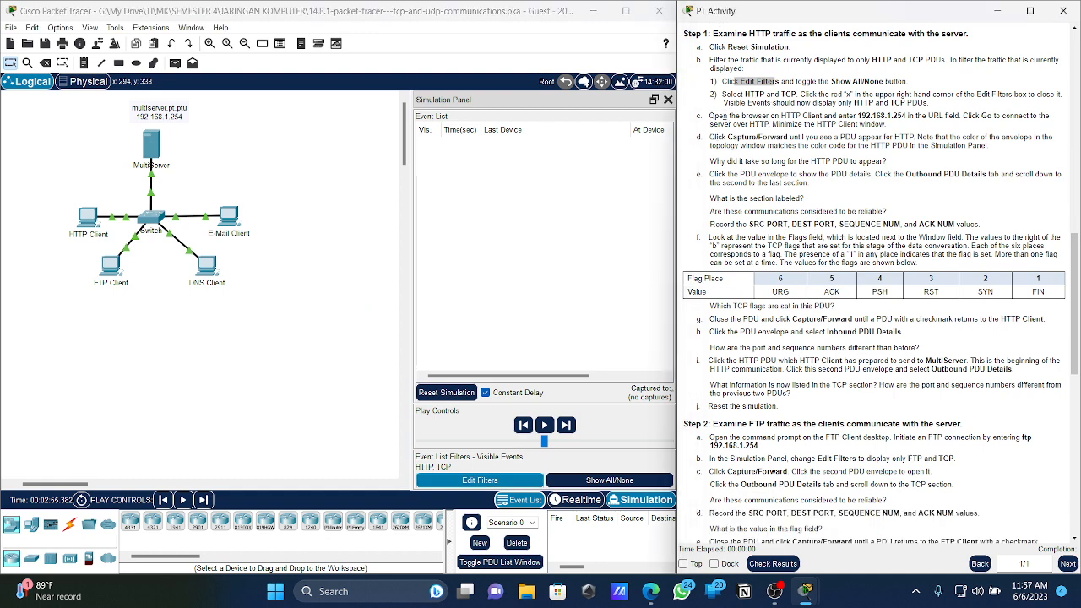
drag(709, 116, 809, 115)
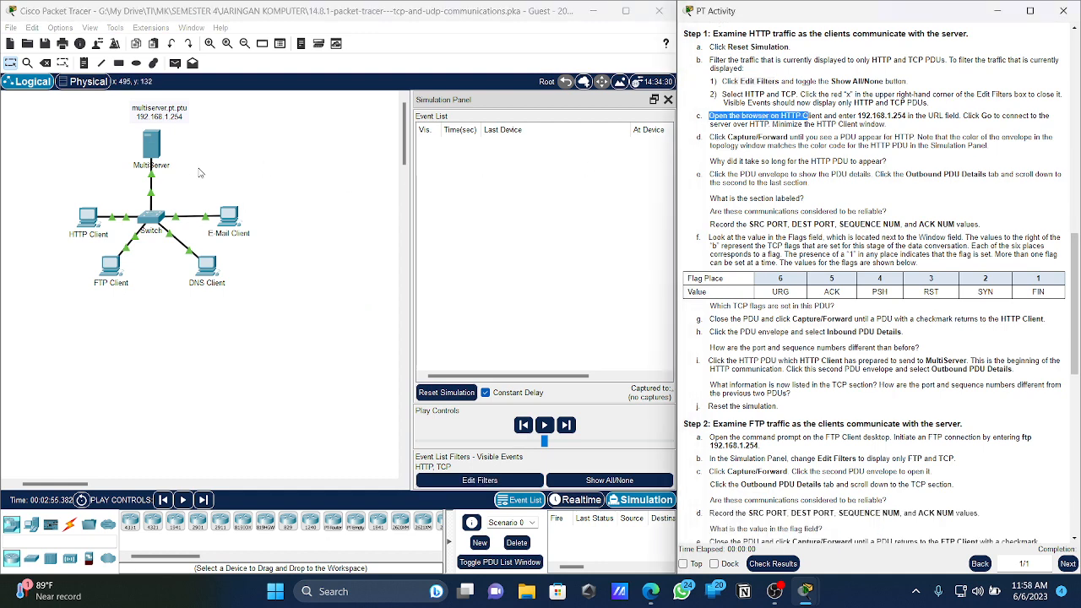
click(88, 217)
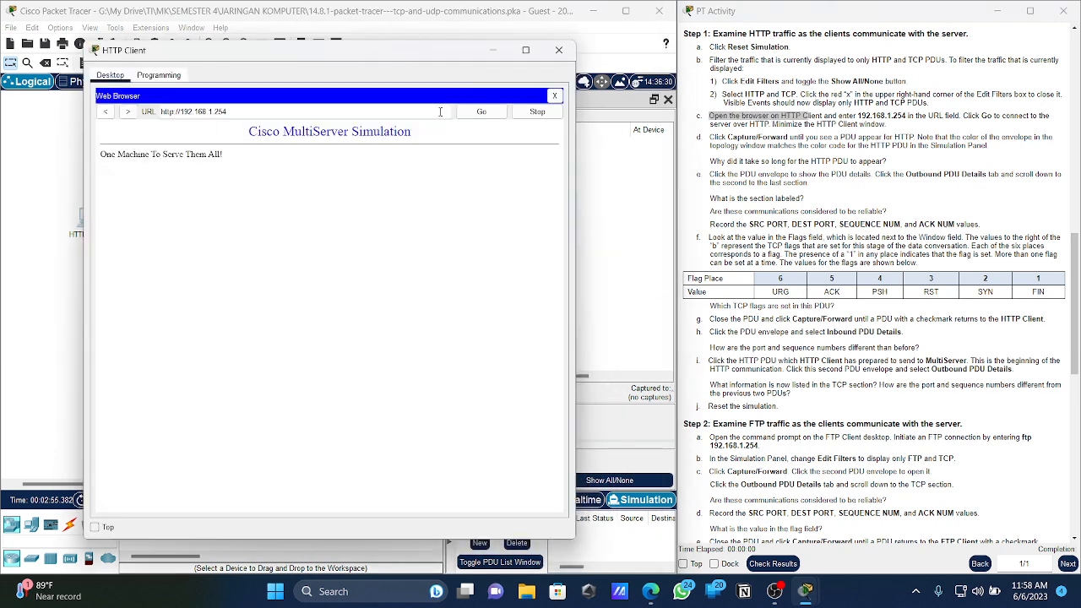
click(482, 111)
drag(857, 116, 905, 116)
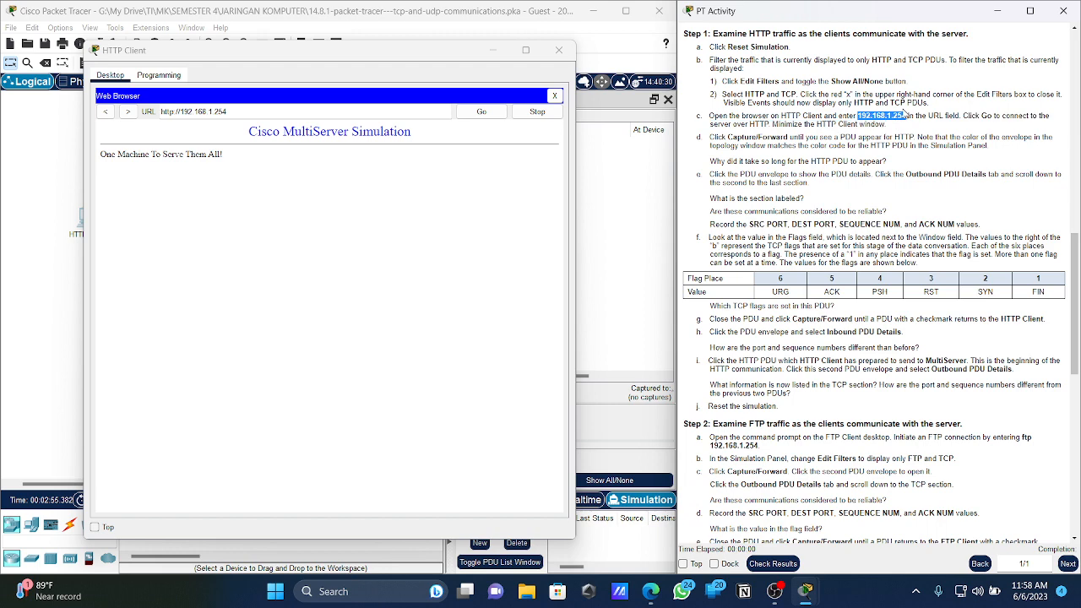
click(481, 112)
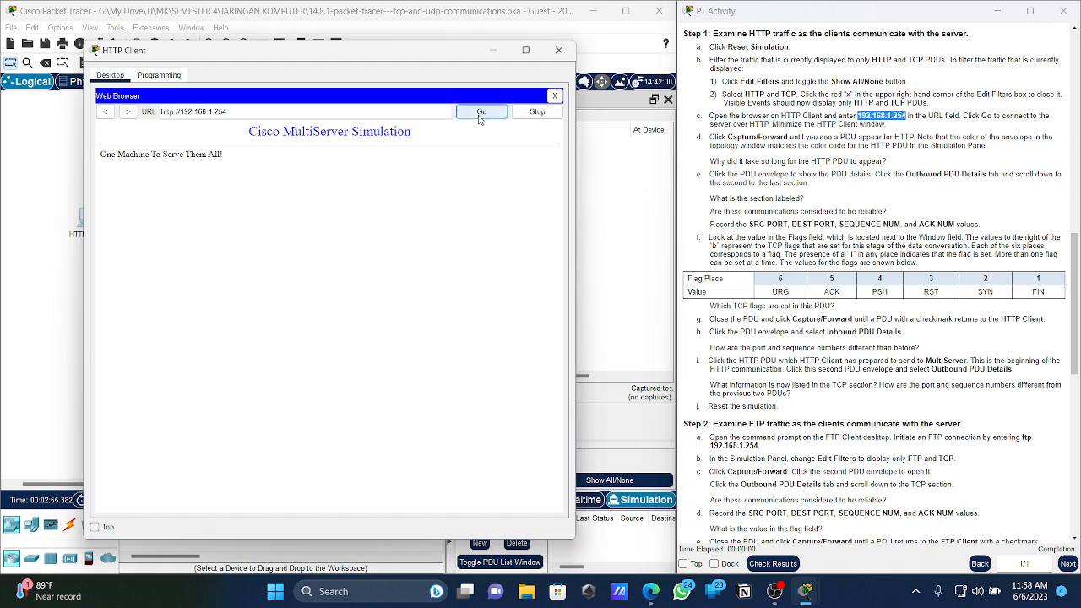
click(494, 51)
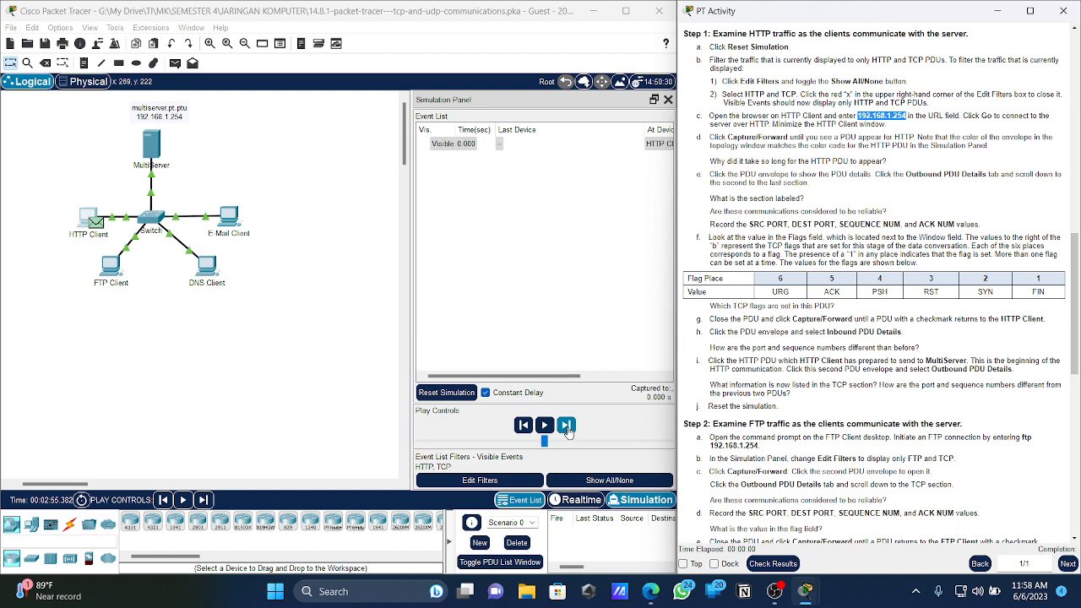
- Step the simulation forward four times until an HTTP PDU appears at the HTTP Client
click(566, 427)
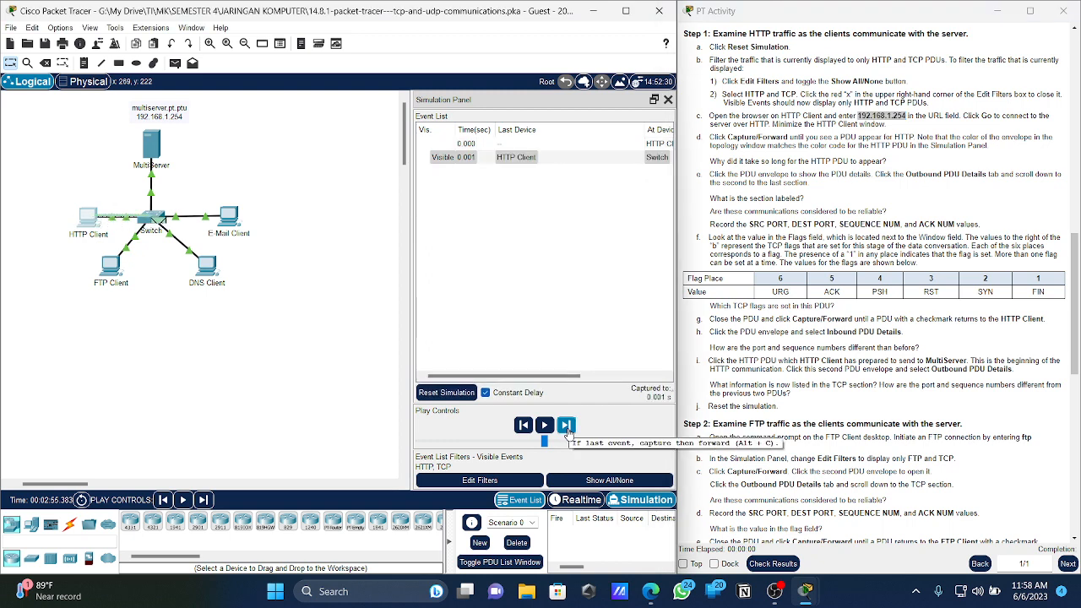
click(568, 428)
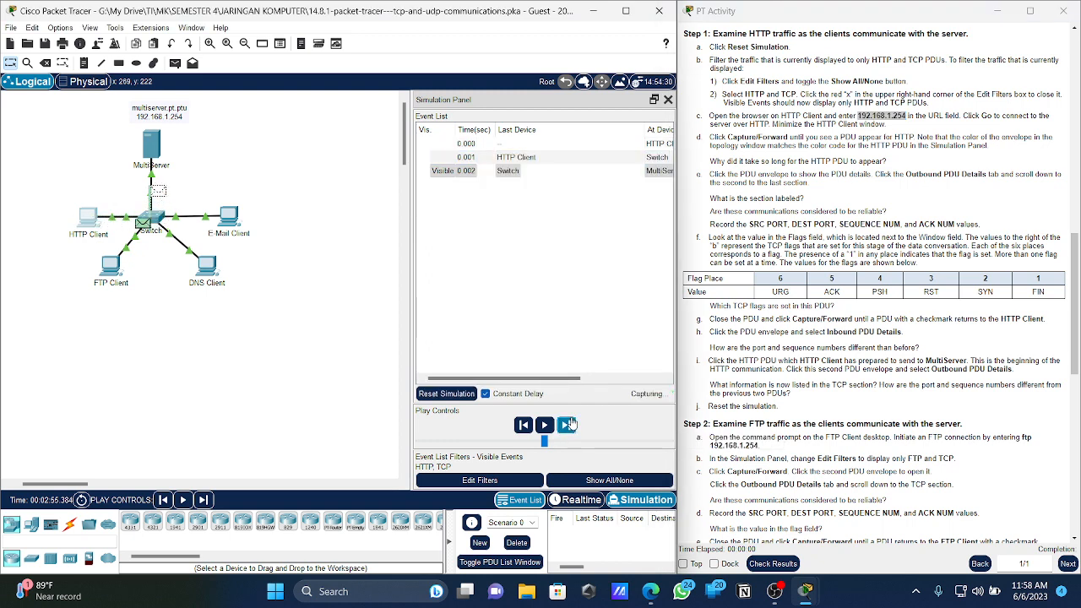
click(571, 428)
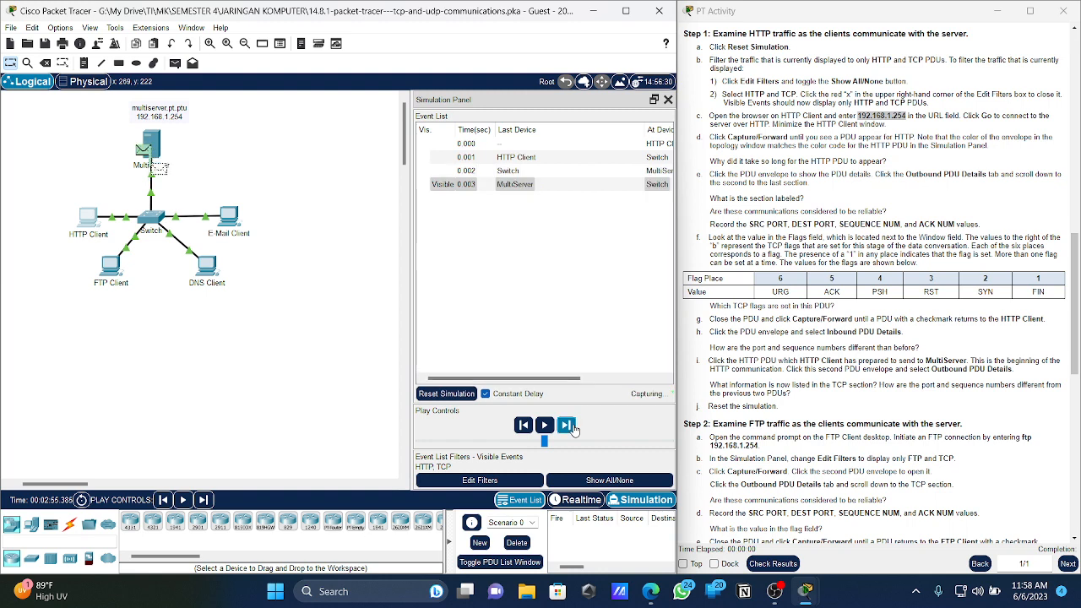
click(571, 426)
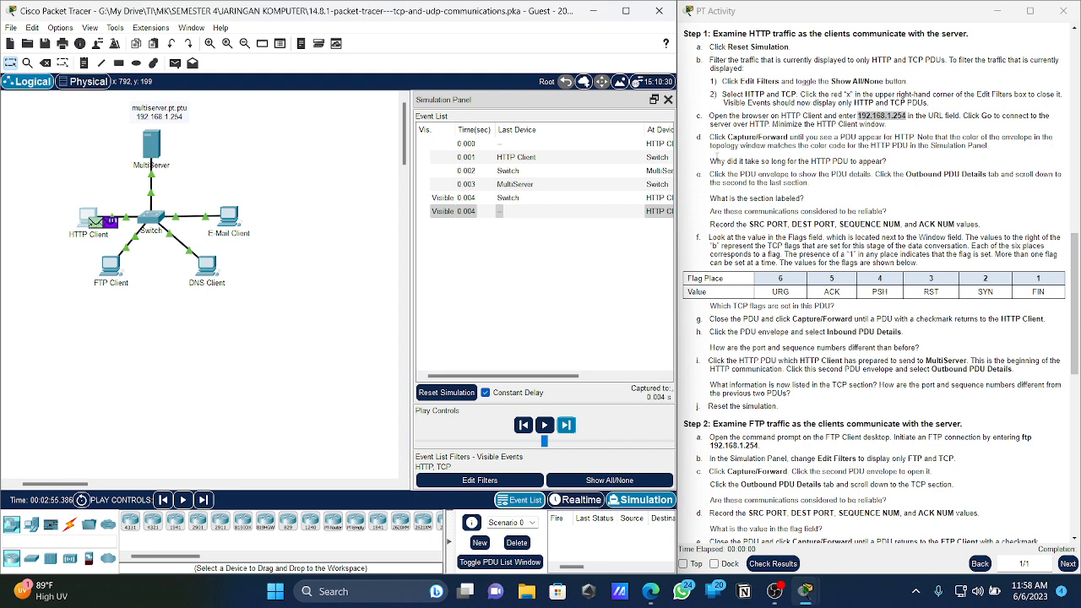
- Widen the event list to show the Type column and view the PDU information of the last TCP event at the HTTP Client
click(426, 225)
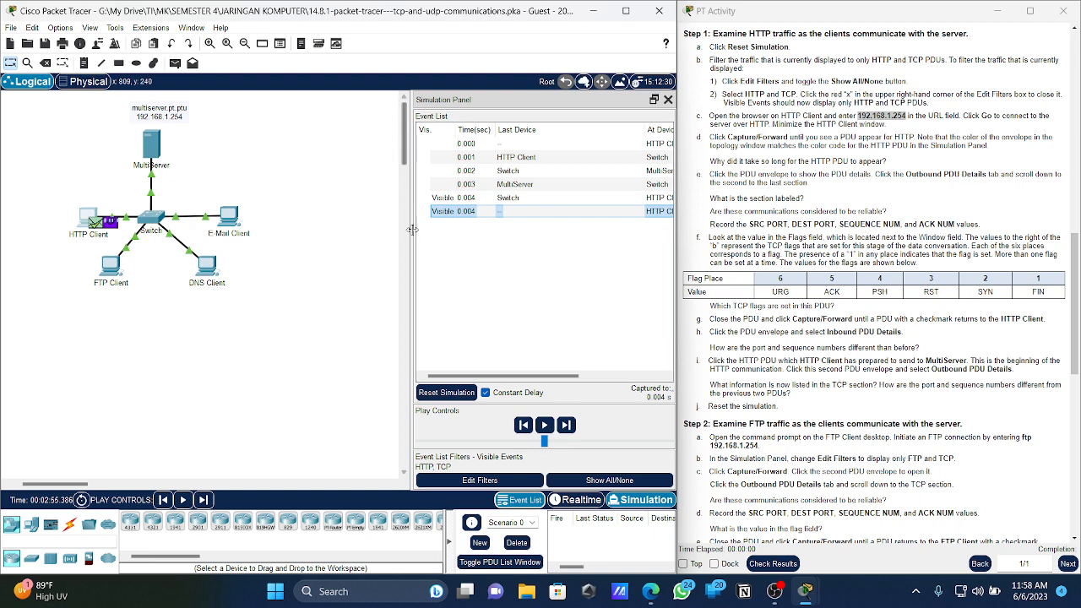
drag(412, 229, 243, 218)
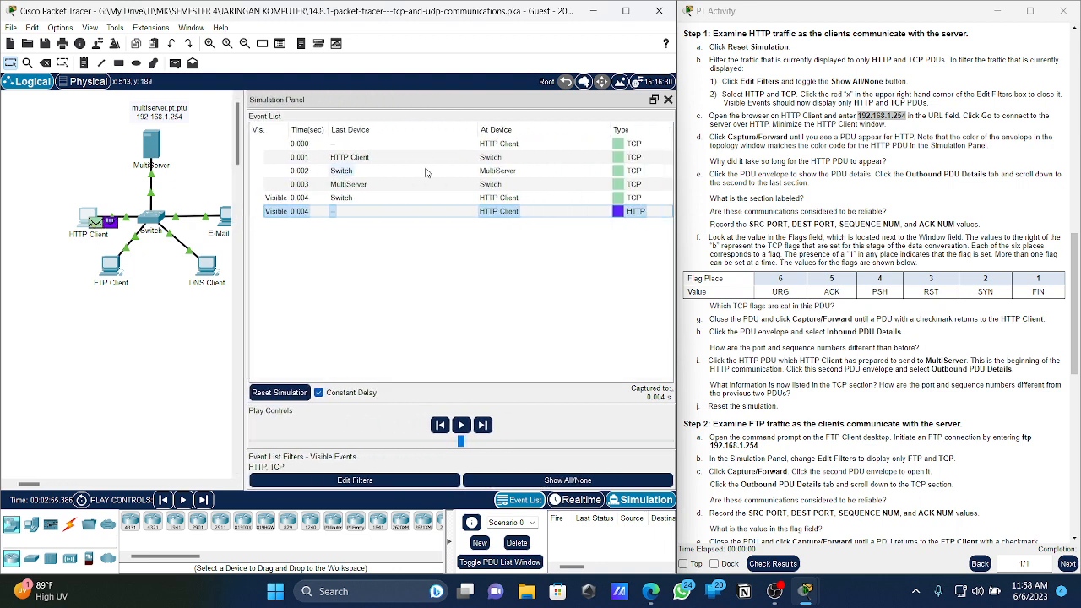
click(616, 200)
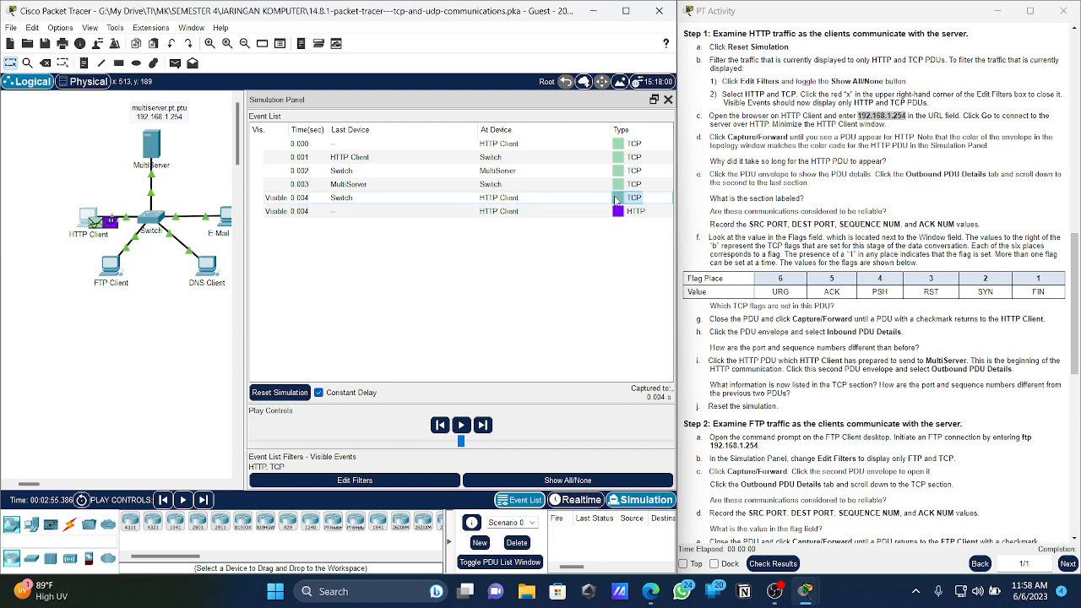
click(616, 200)
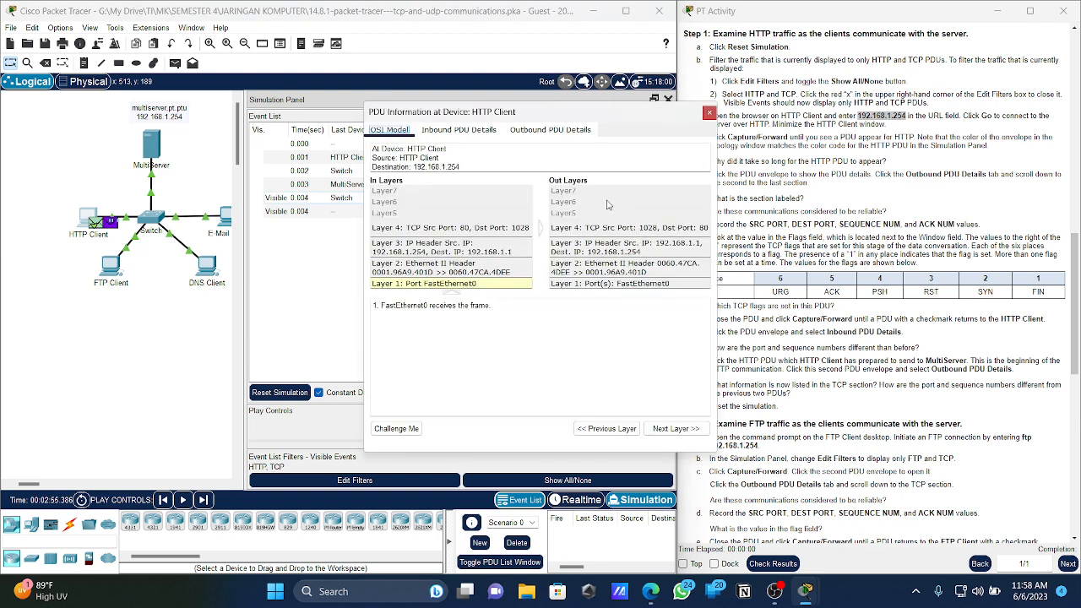
click(709, 112)
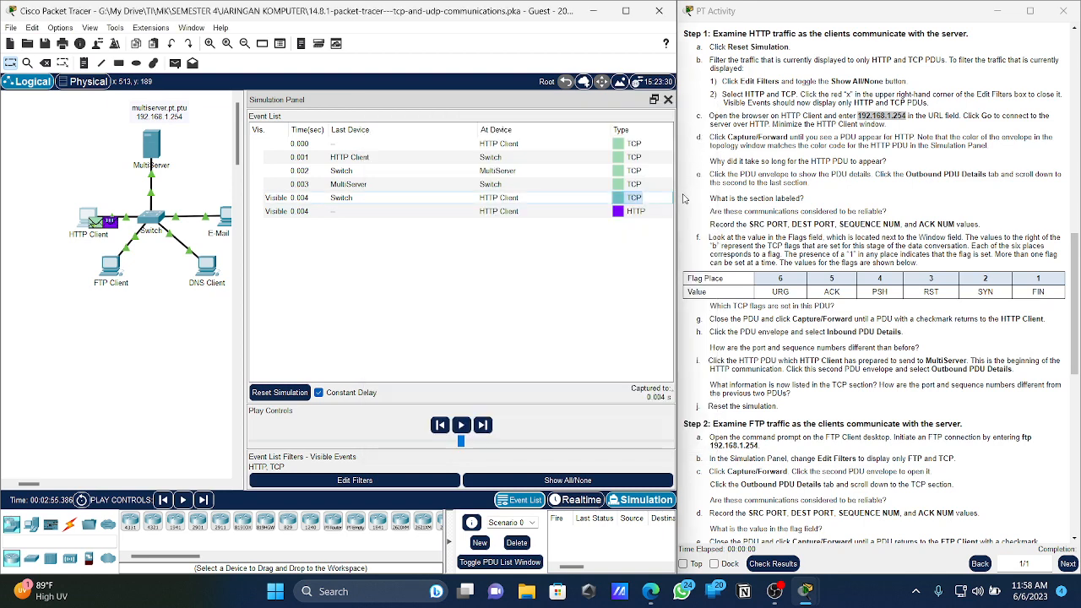
- View the PDU information of the HTTP event in the event list, close it, and narrow the simulation panel again
drag(680, 205, 682, 206)
click(620, 215)
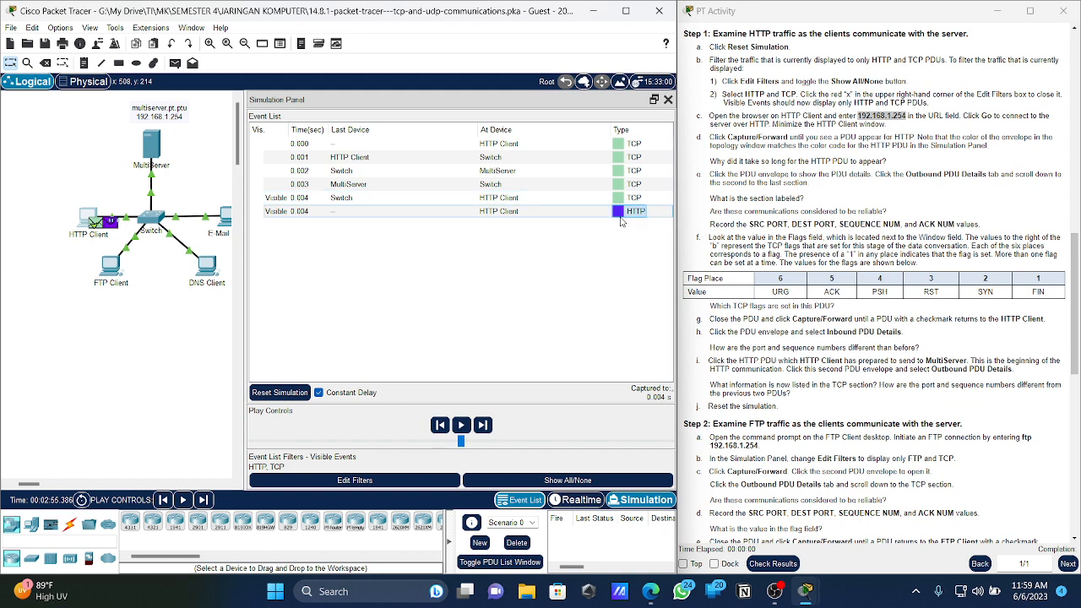
click(621, 215)
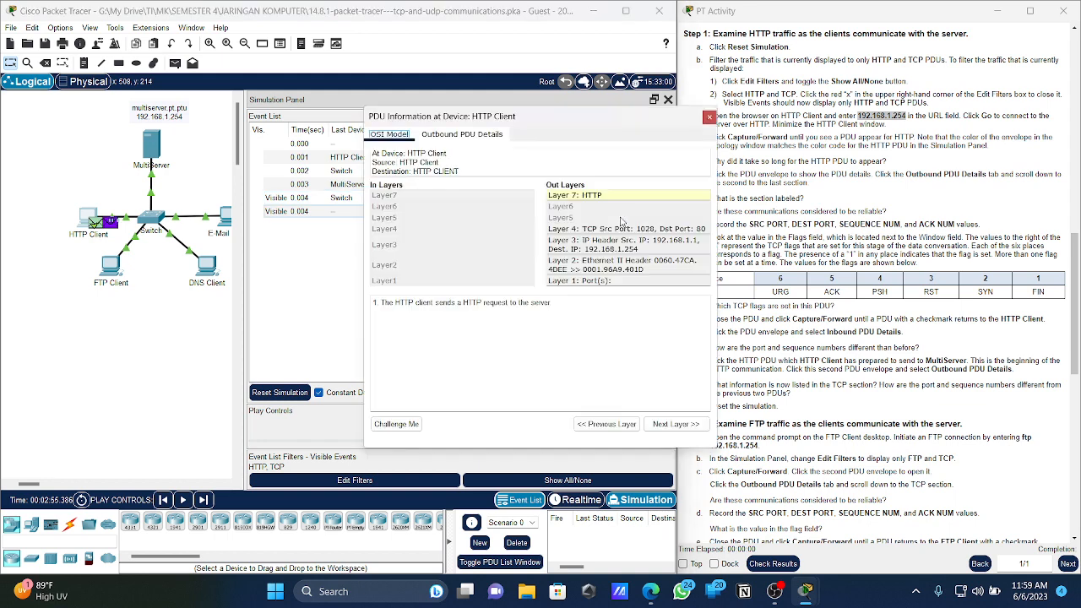
click(709, 114)
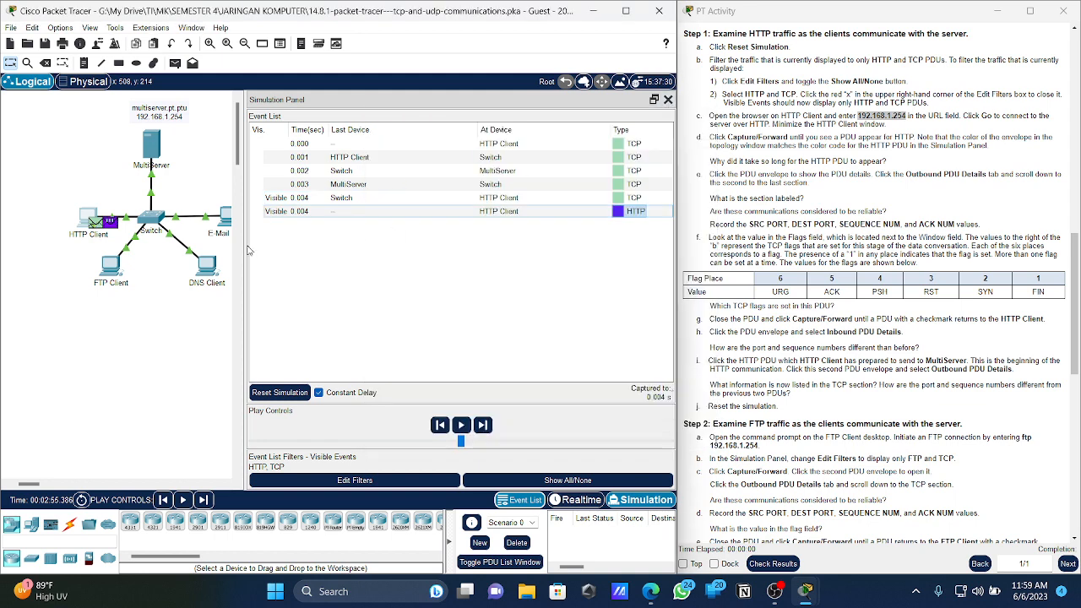
drag(244, 249, 406, 265)
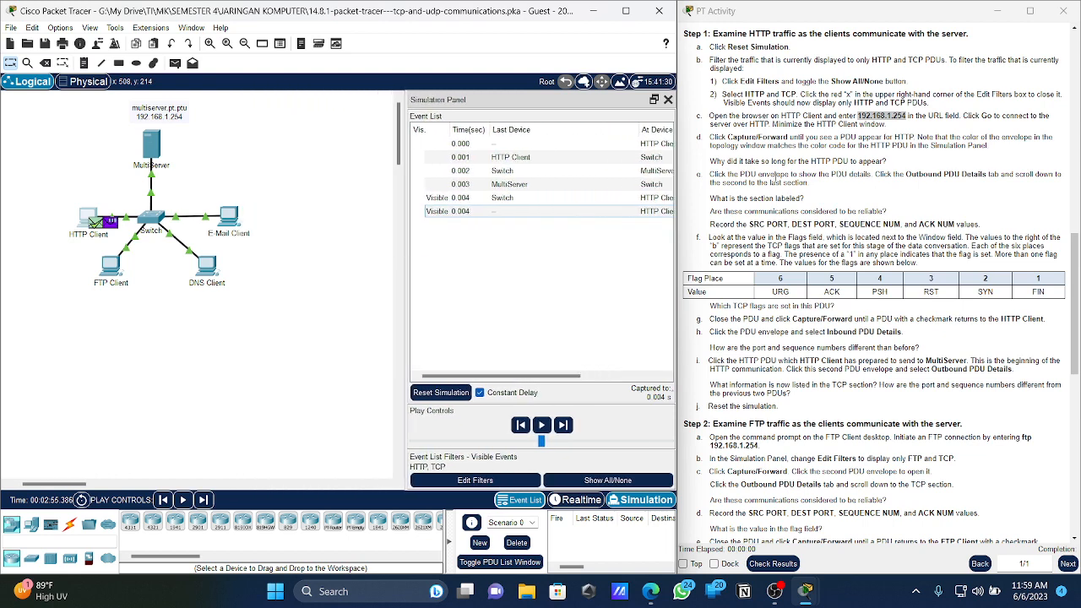
- Open the HTTP PDU envelope at the HTTP Client and examine the TCP section of its outbound PDU details against the activity questions
click(716, 174)
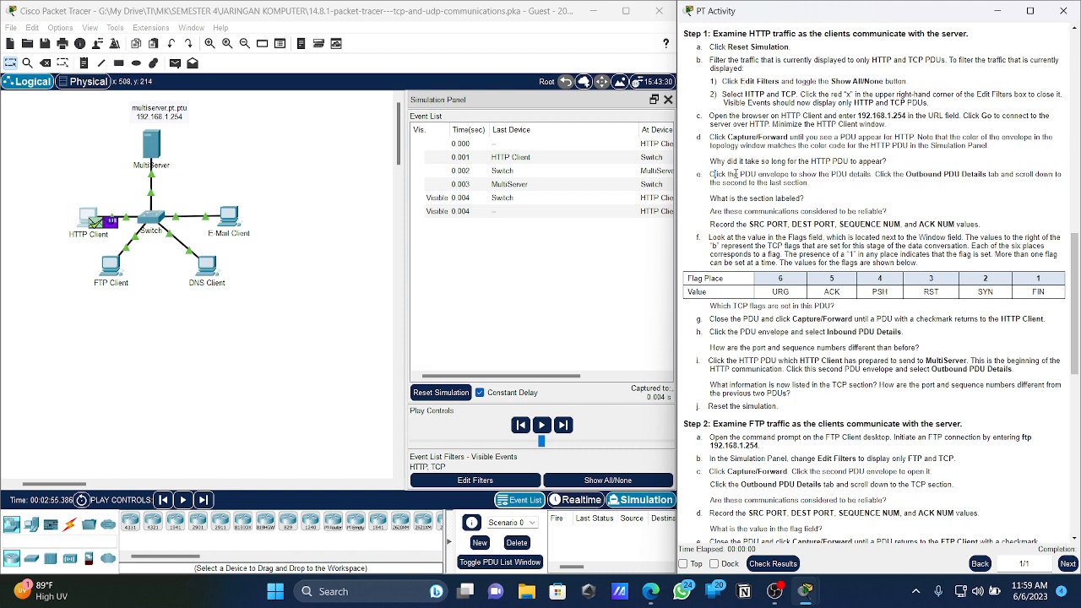
double_click(745, 174)
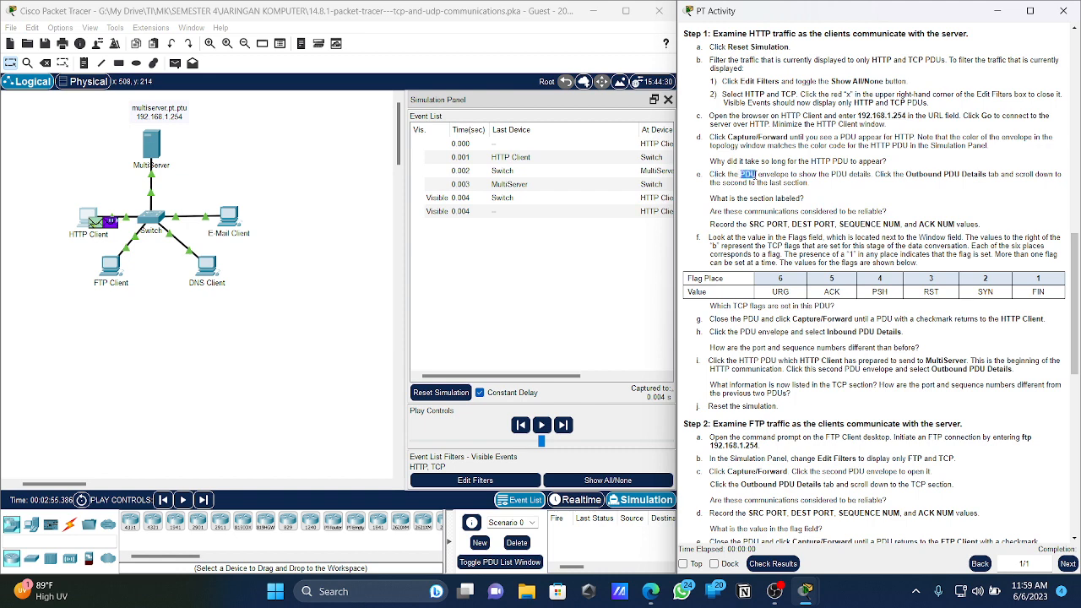
click(114, 222)
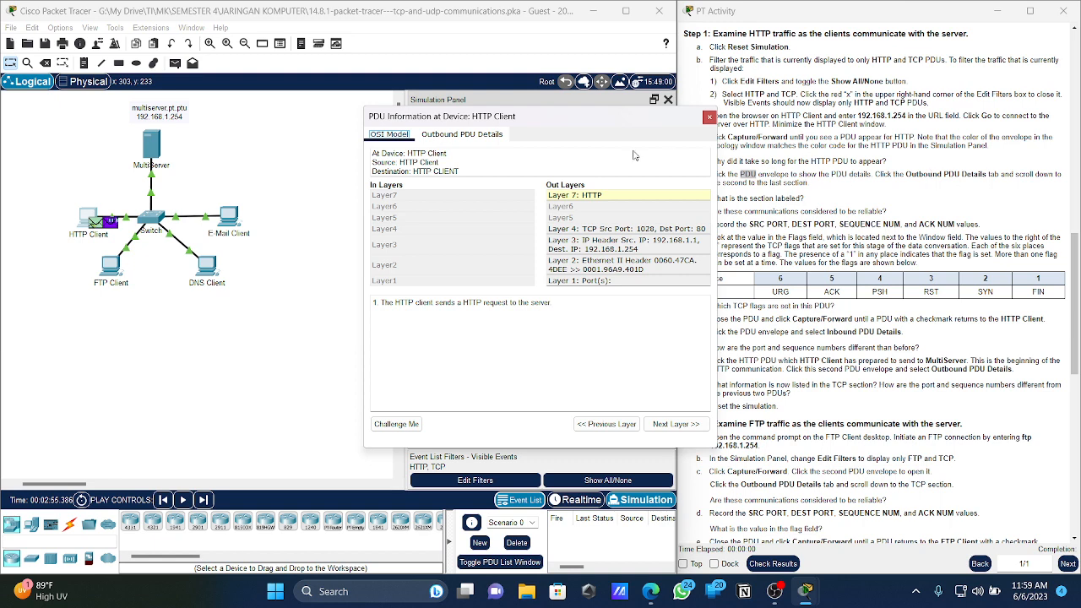
click(442, 136)
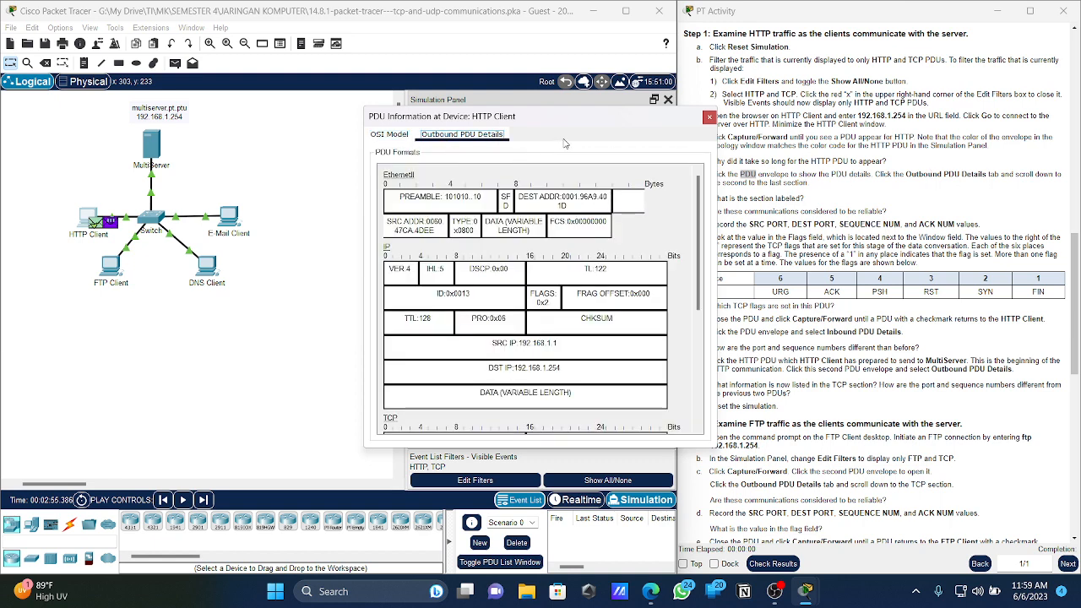
drag(556, 120, 369, 117)
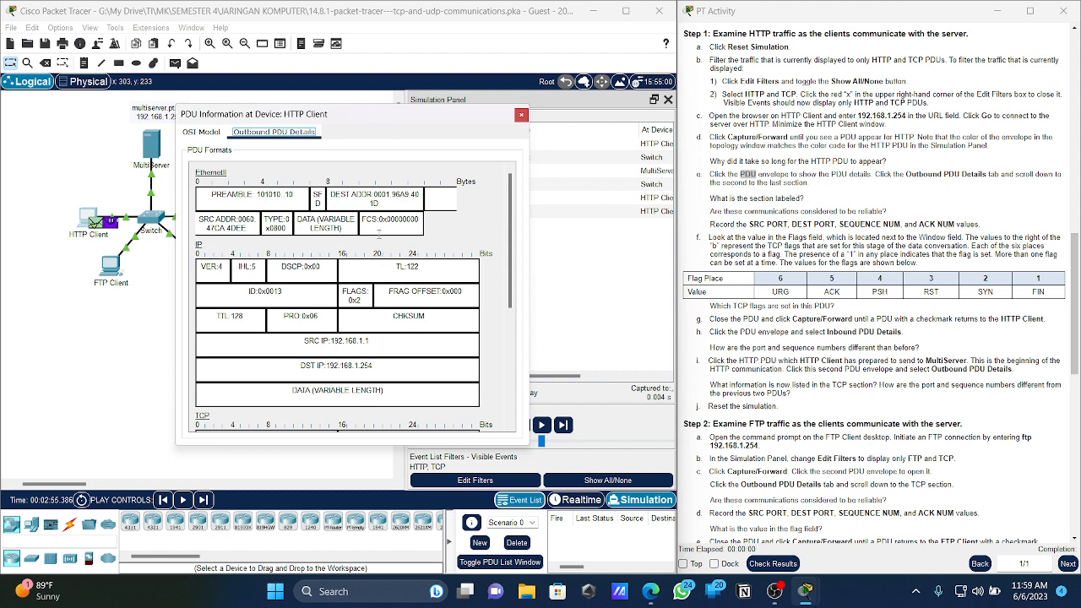
scroll(302, 279, down, 5)
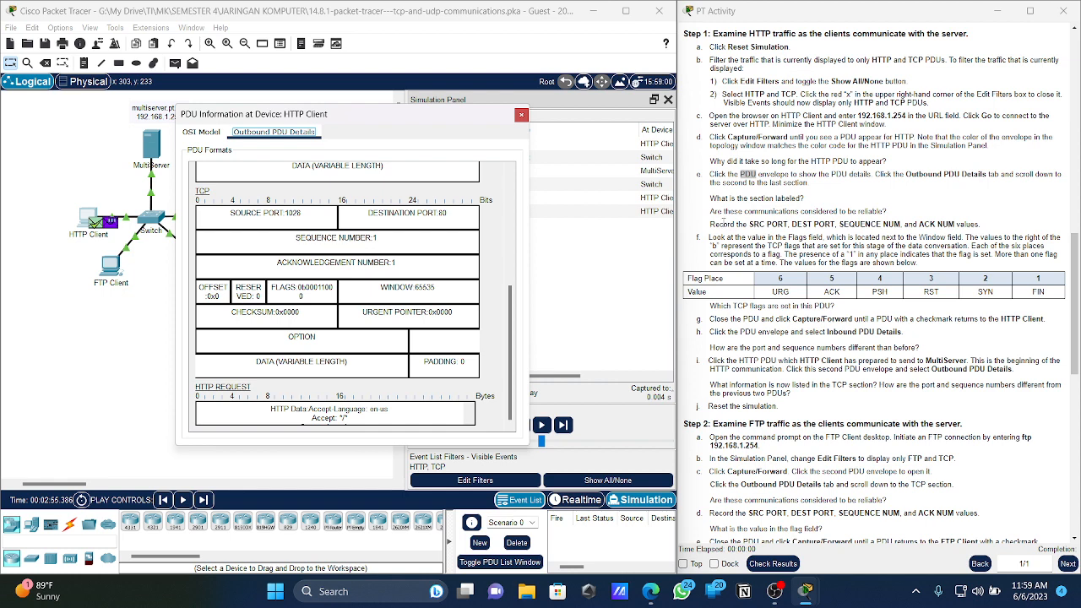
drag(216, 196, 197, 191)
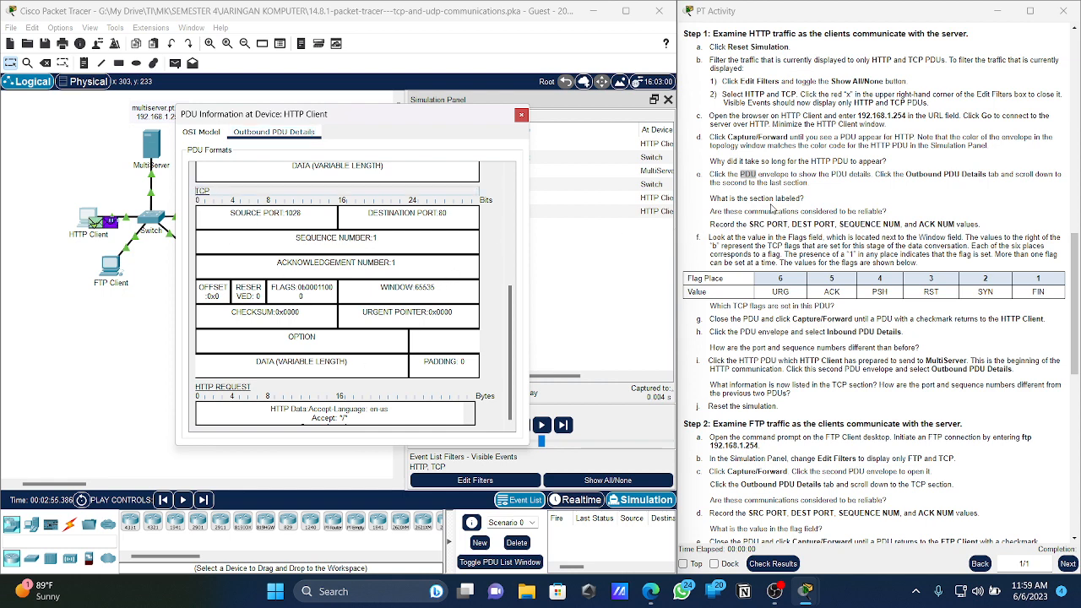
drag(802, 197, 841, 211)
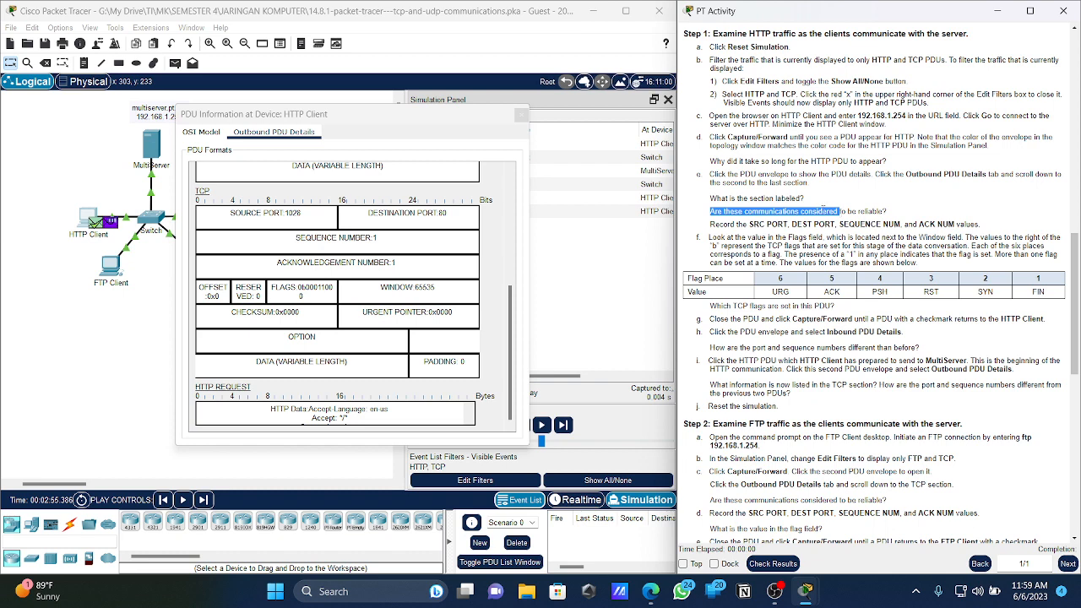
- Examine the source port, destination port, sequence number and acknowledgement number in the TCP section of the outbound HTTP PDU
click(842, 211)
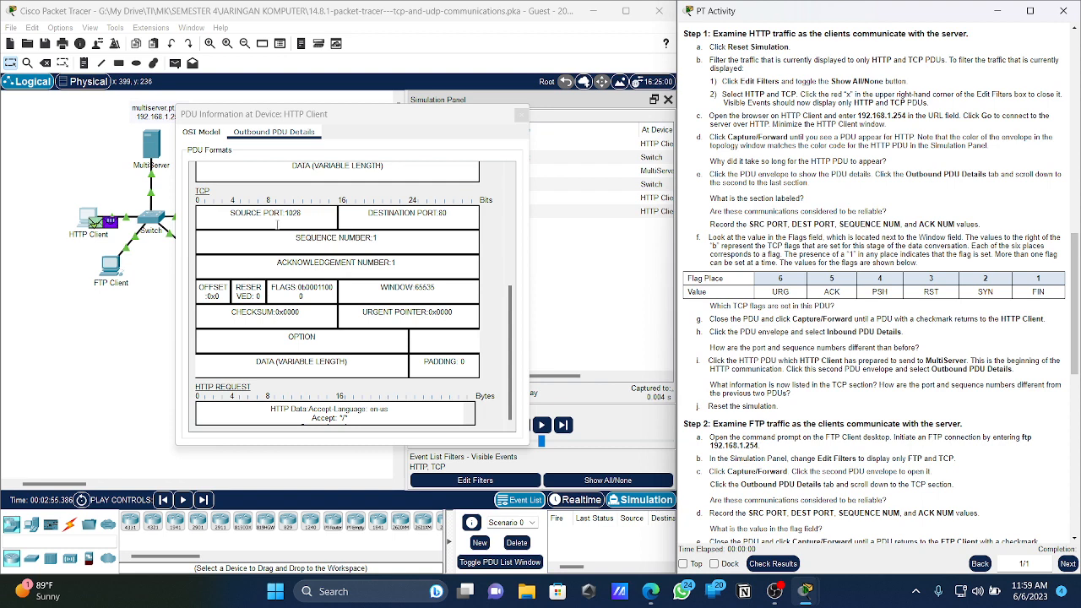
drag(711, 225, 770, 225)
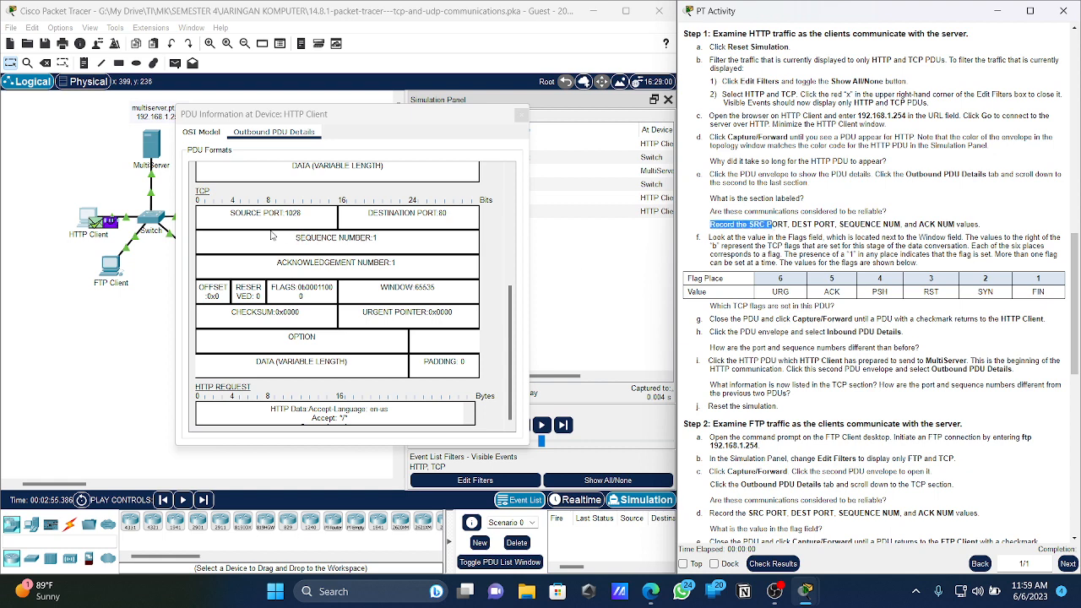
drag(234, 217, 437, 221)
click(381, 239)
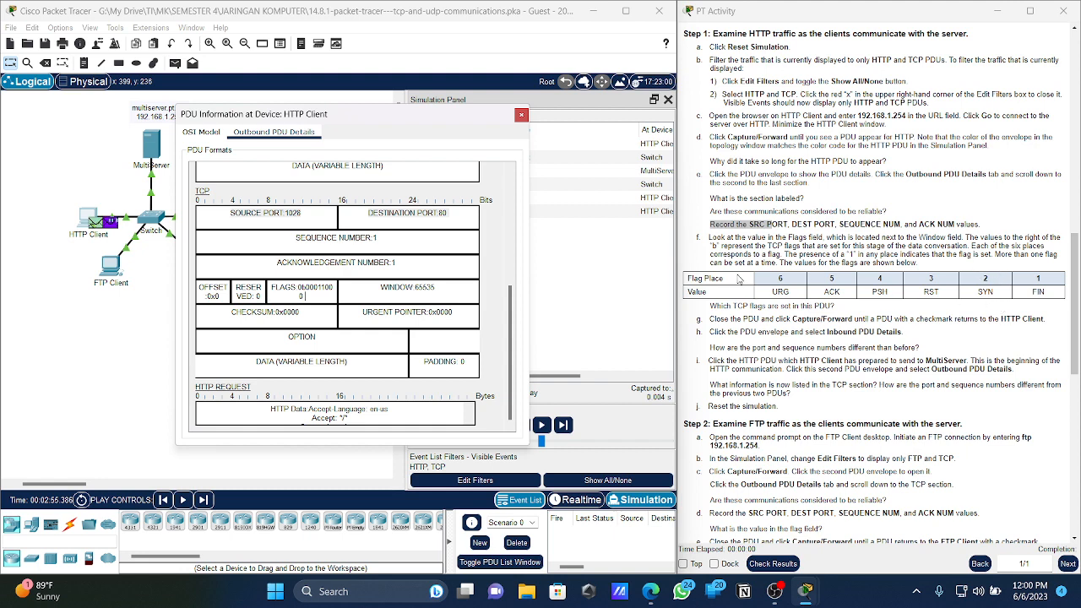
- Compare the last six bits of the TCP Flags field with the activity's flag table to identify the set flags
drag(770, 281, 836, 284)
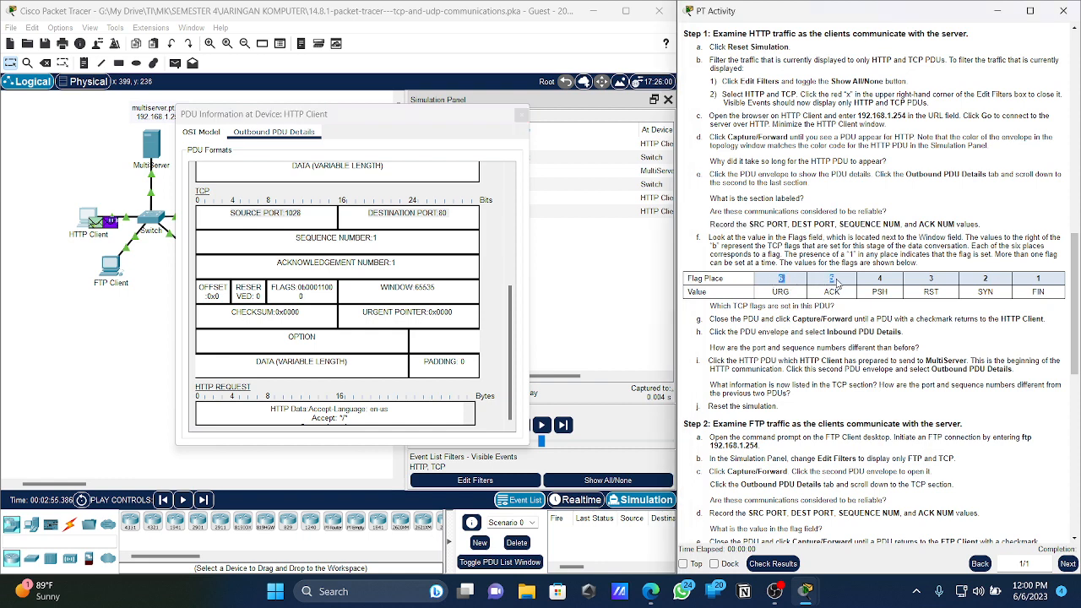
drag(1043, 280, 773, 281)
double_click(1041, 291)
drag(306, 297, 318, 288)
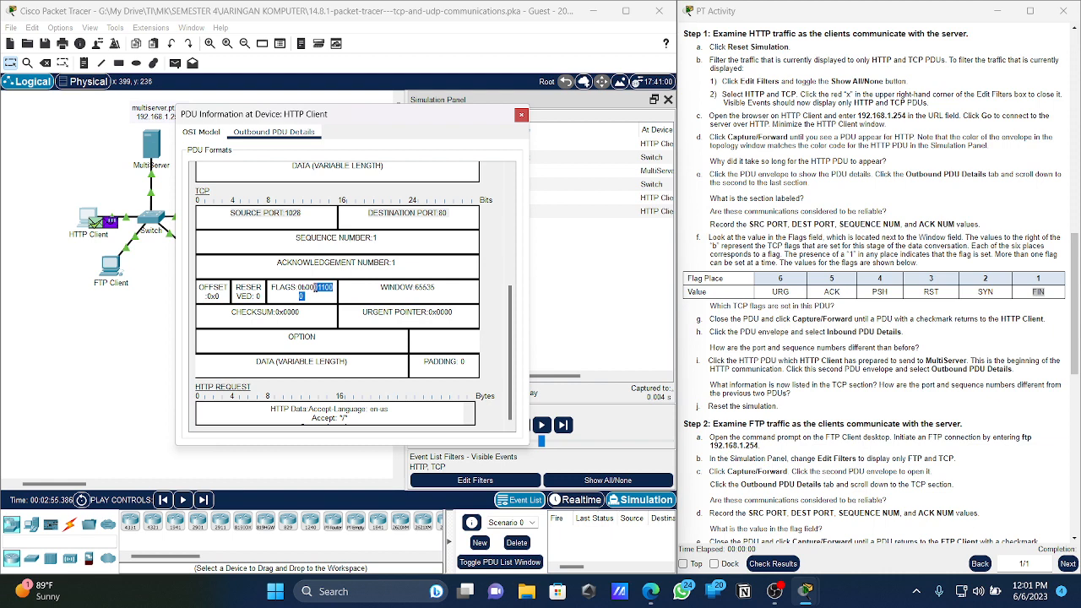
click(711, 308)
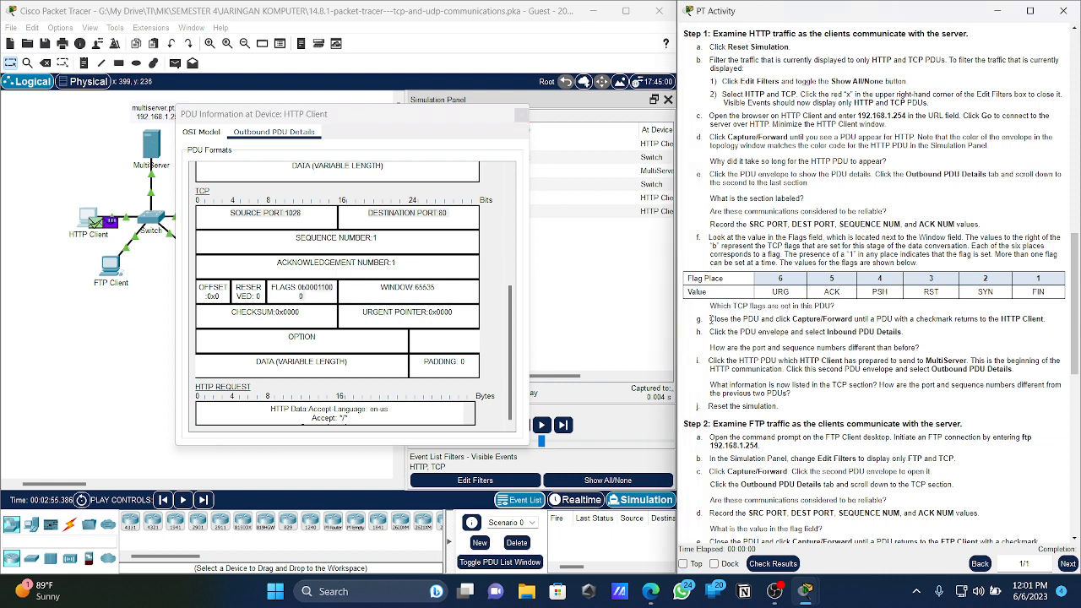
- Close the PDU information and step the simulation forward until a PDU with a checkmark returns to the HTTP Client
drag(725, 319, 765, 322)
click(521, 114)
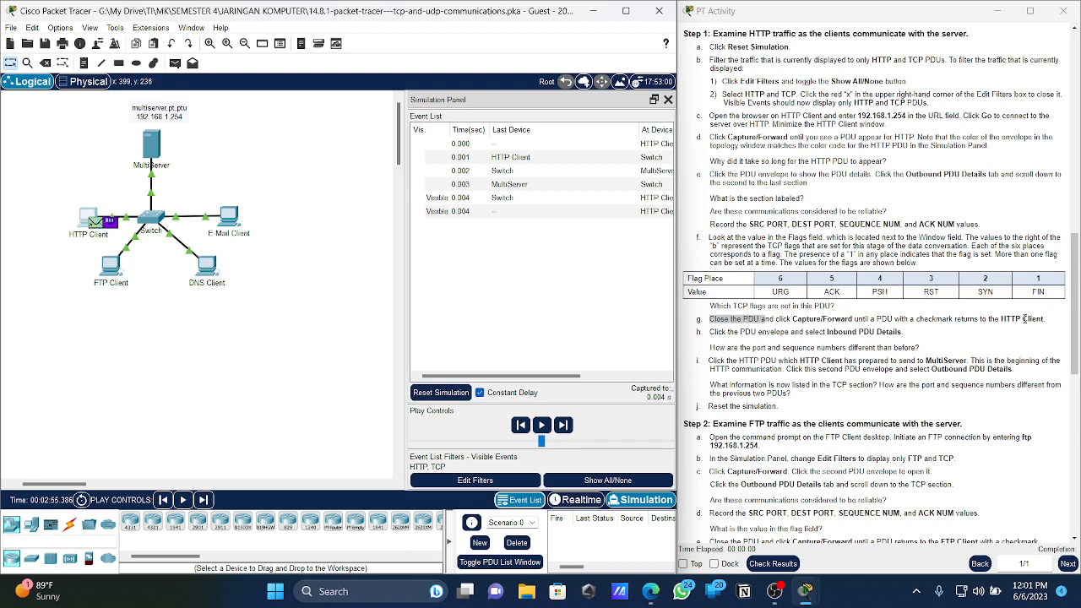
click(562, 425)
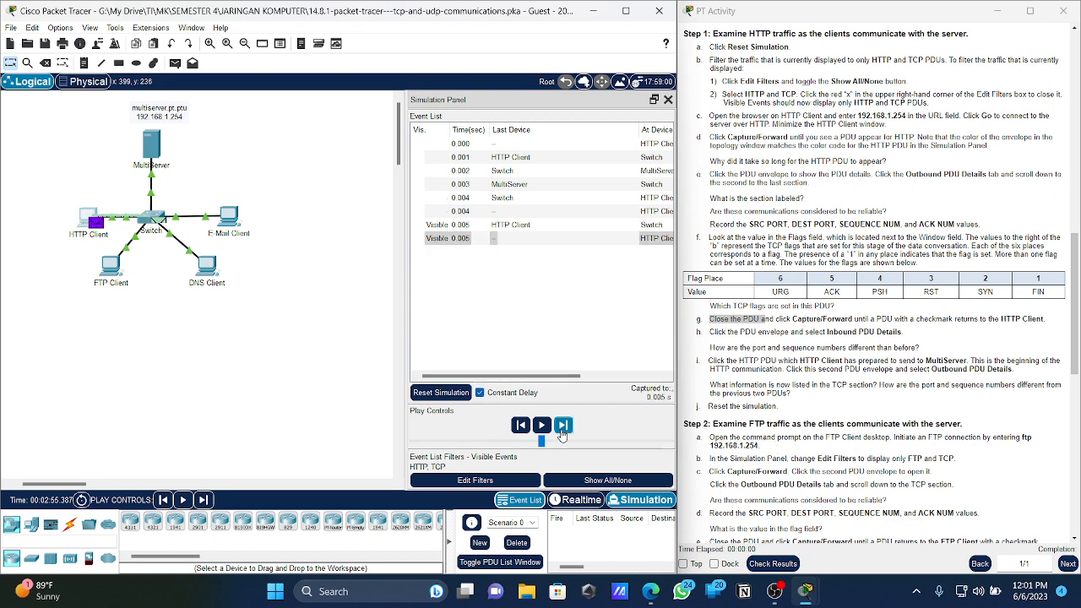
click(562, 431)
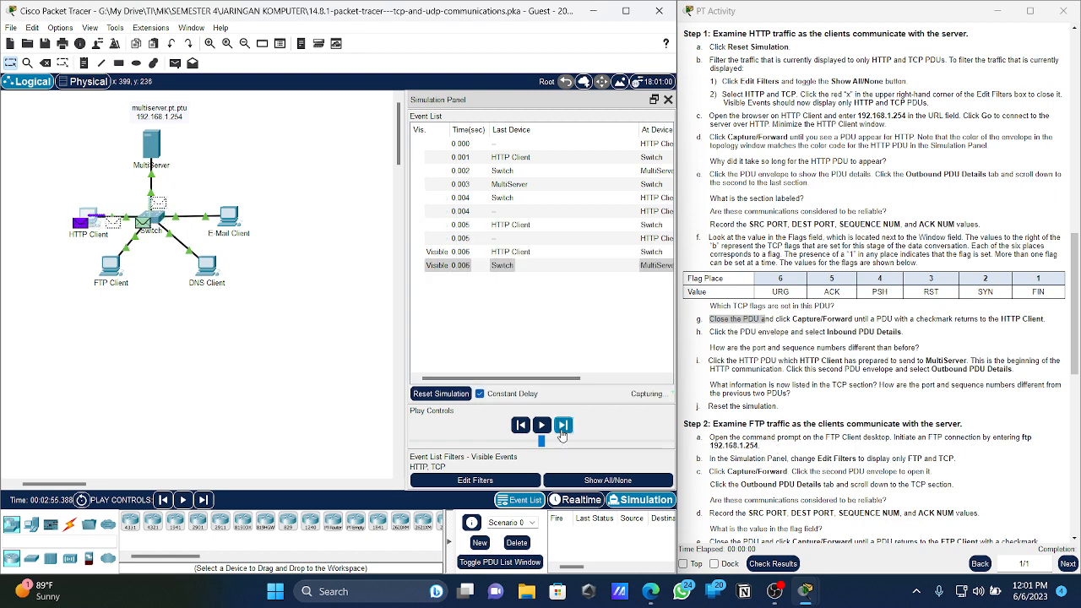
click(563, 427)
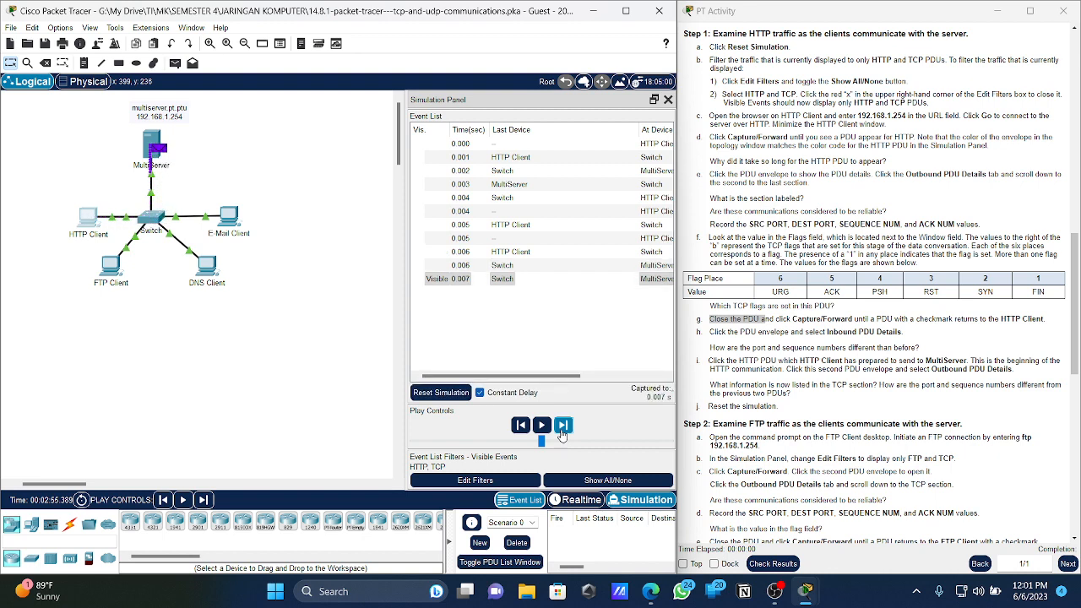
click(562, 427)
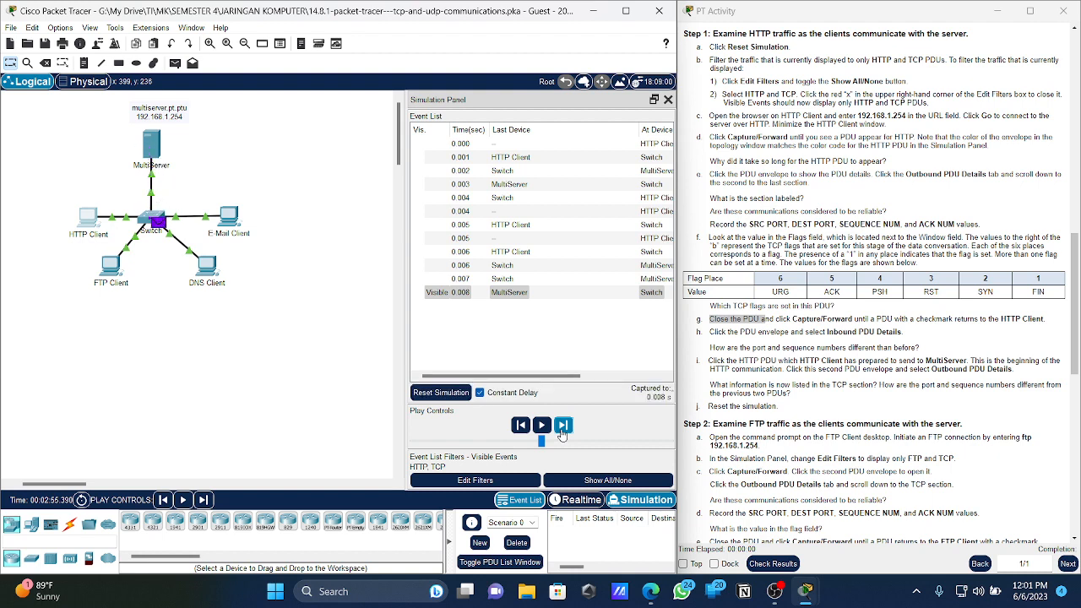
click(562, 428)
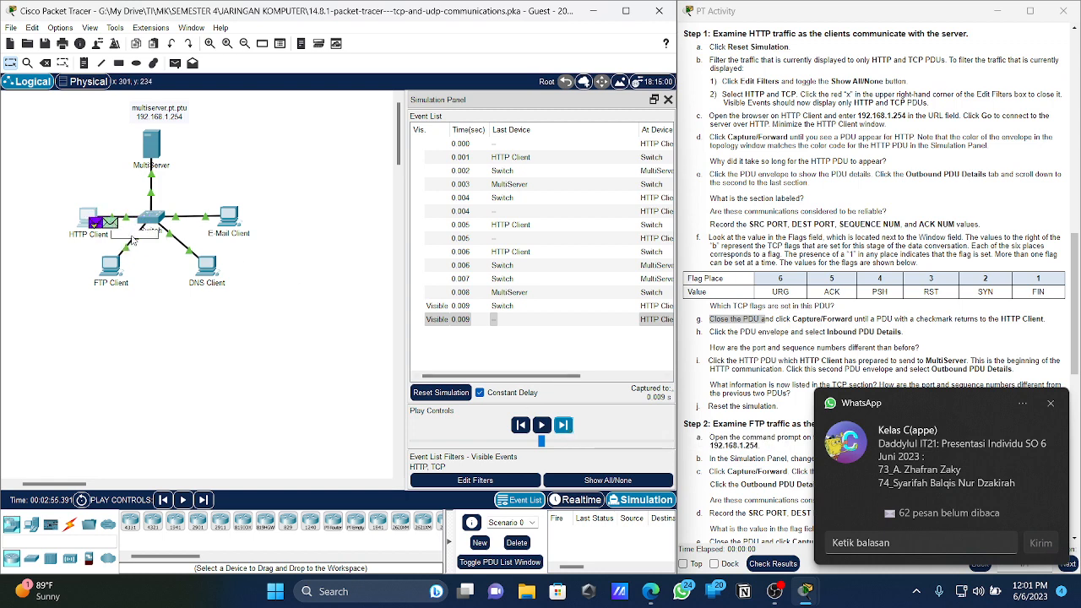
click(517, 425)
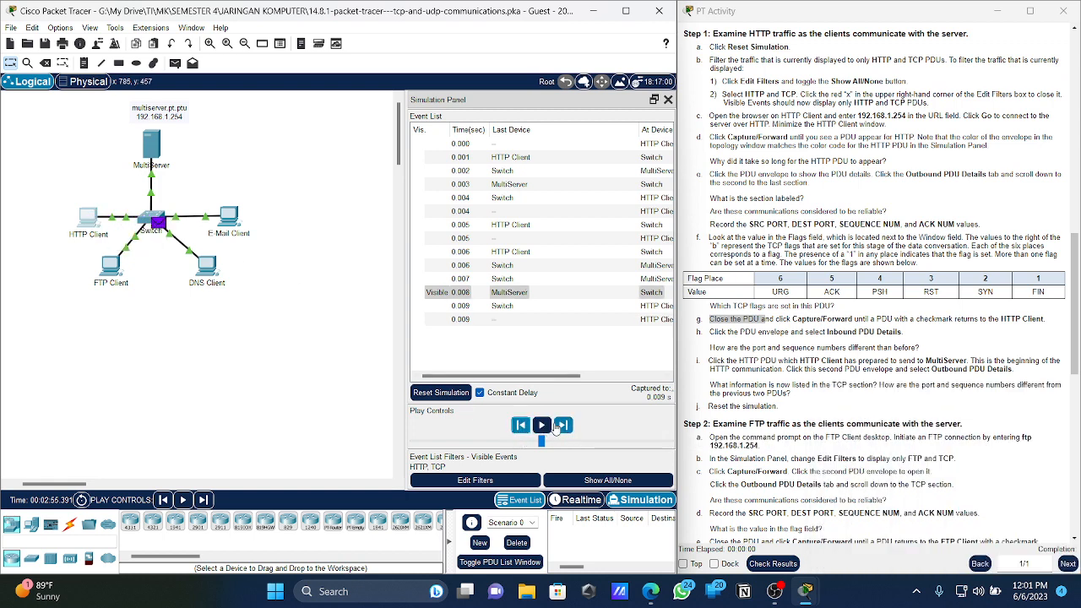
click(539, 426)
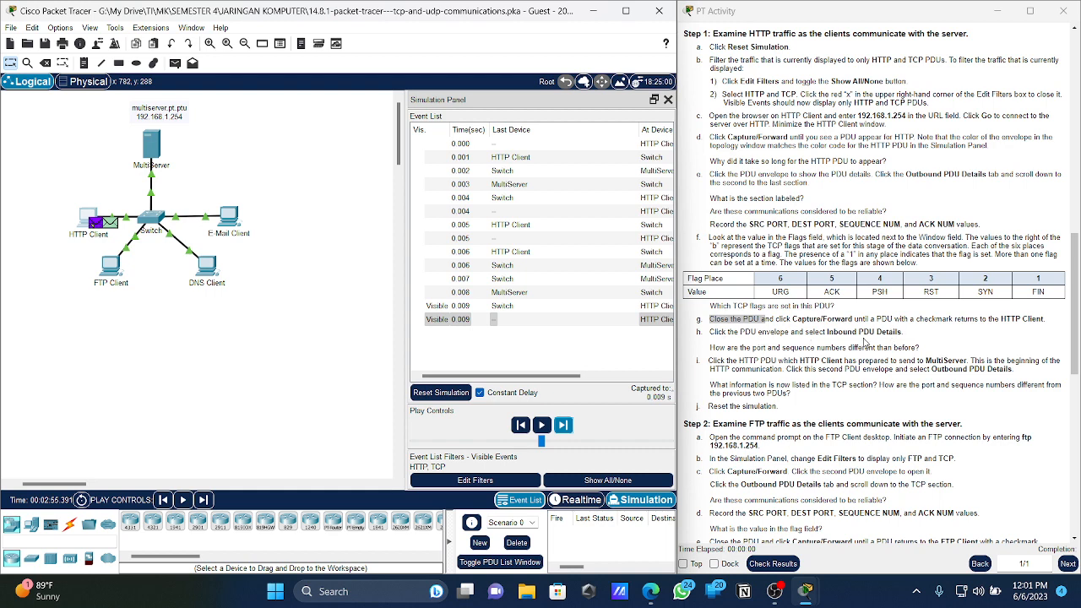
- View the PDU information of the outgoing TCP envelope at the HTTP Client and close it
scroll(735, 403, down, 1)
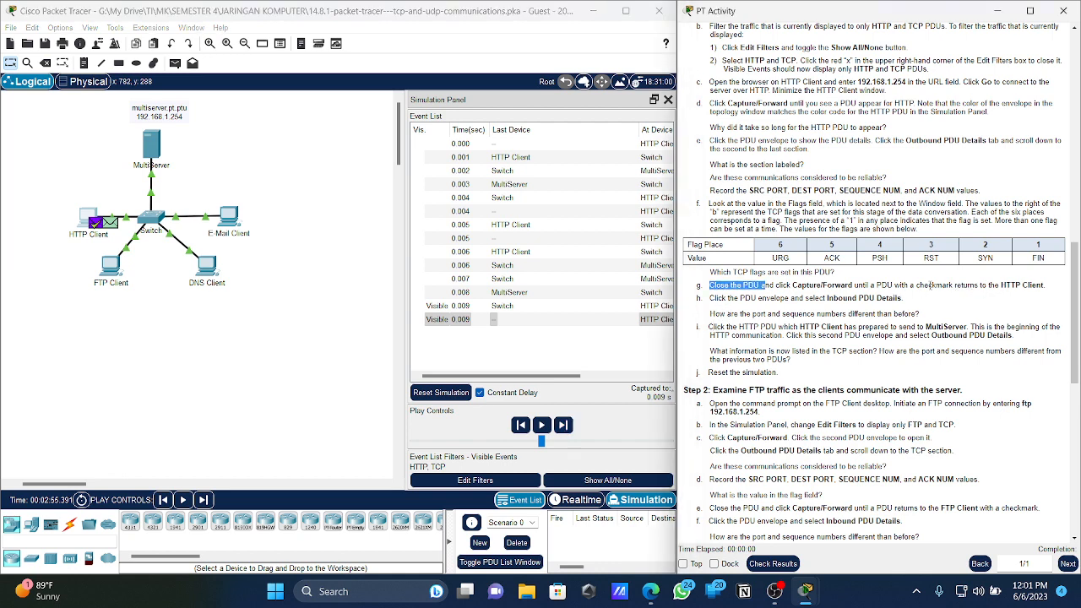
drag(733, 298, 834, 298)
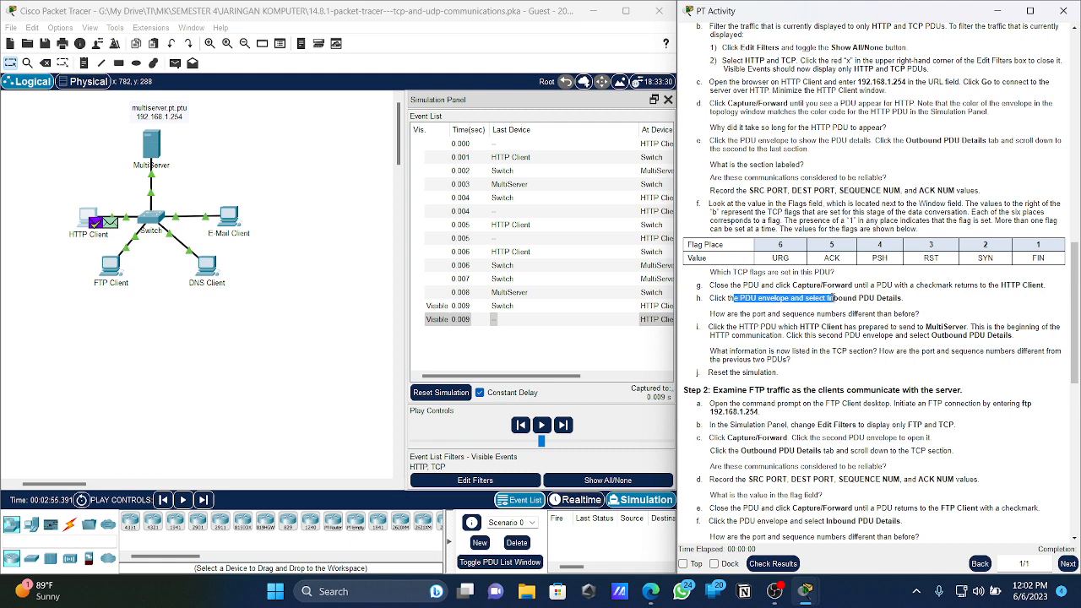
click(110, 227)
click(110, 226)
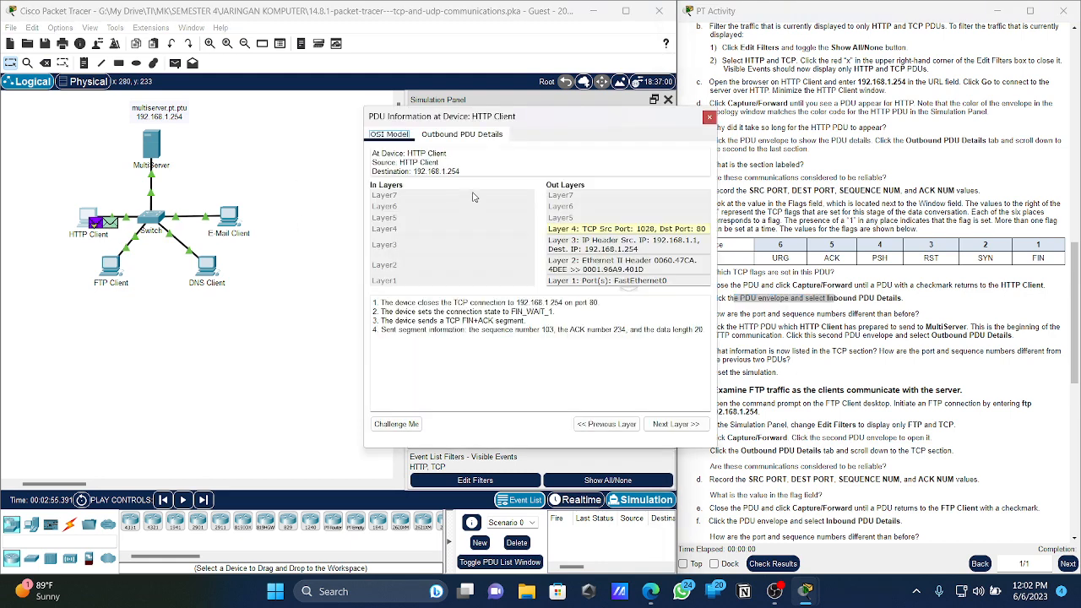
click(709, 116)
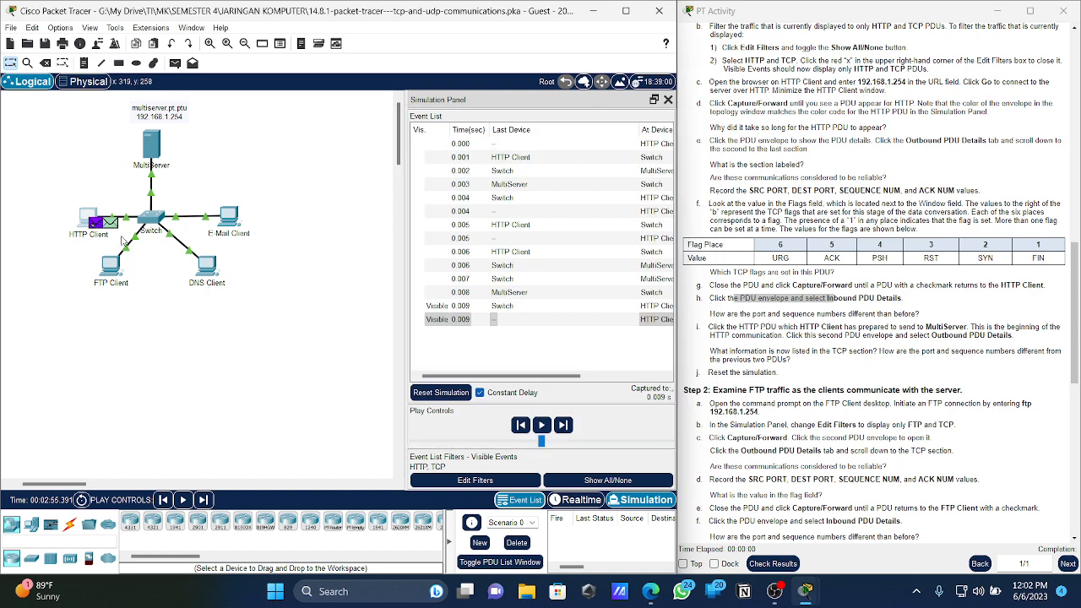
- Open the checkmarked HTTP PDU at the HTTP Client and show the TCP section of its inbound PDU details
click(108, 222)
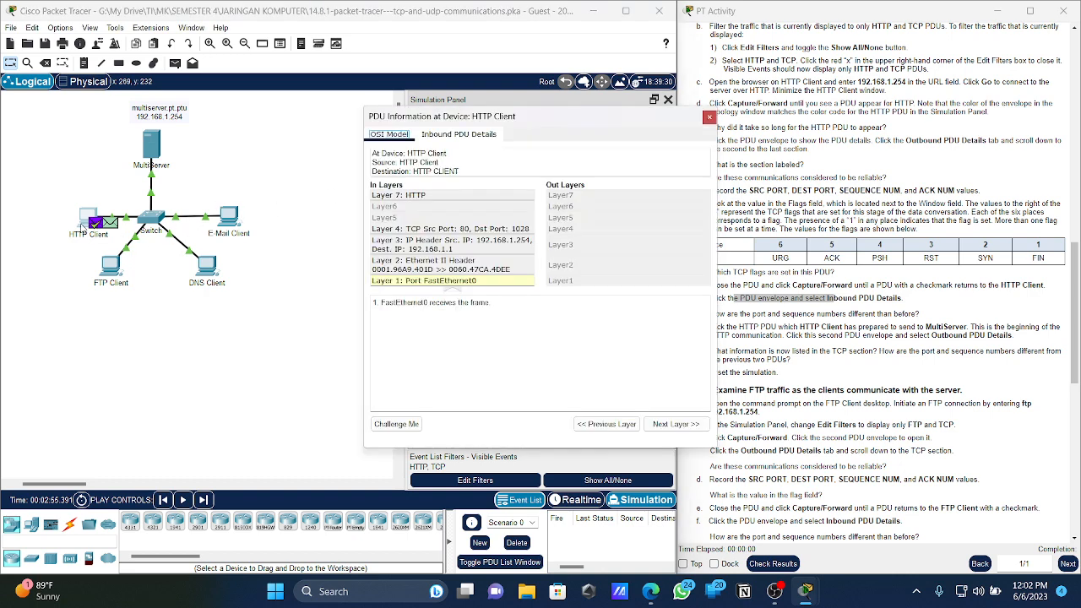
click(477, 137)
drag(520, 118, 357, 99)
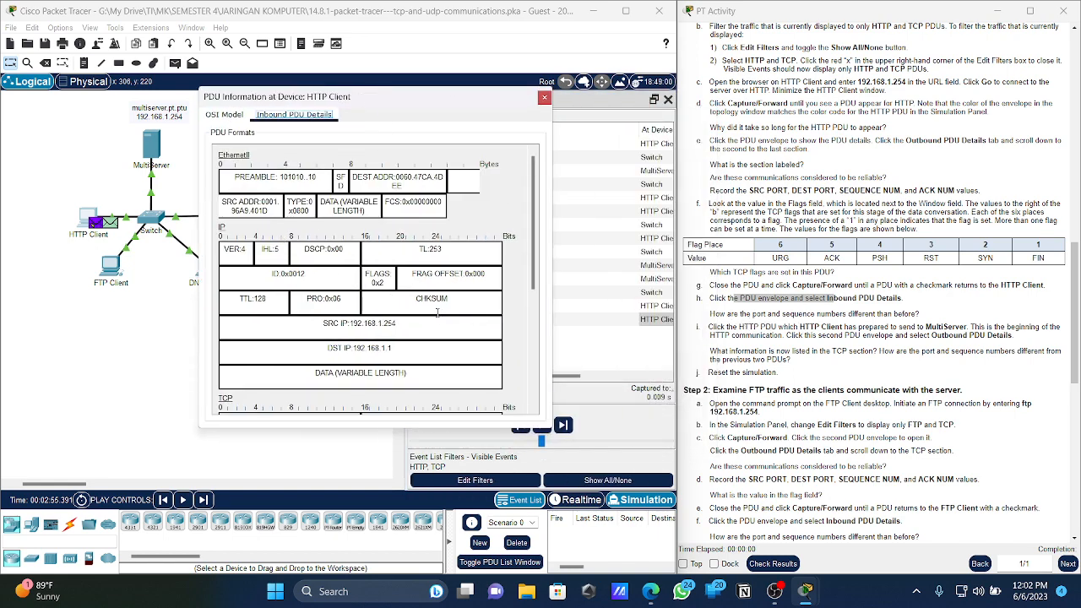
scroll(436, 313, down, 9)
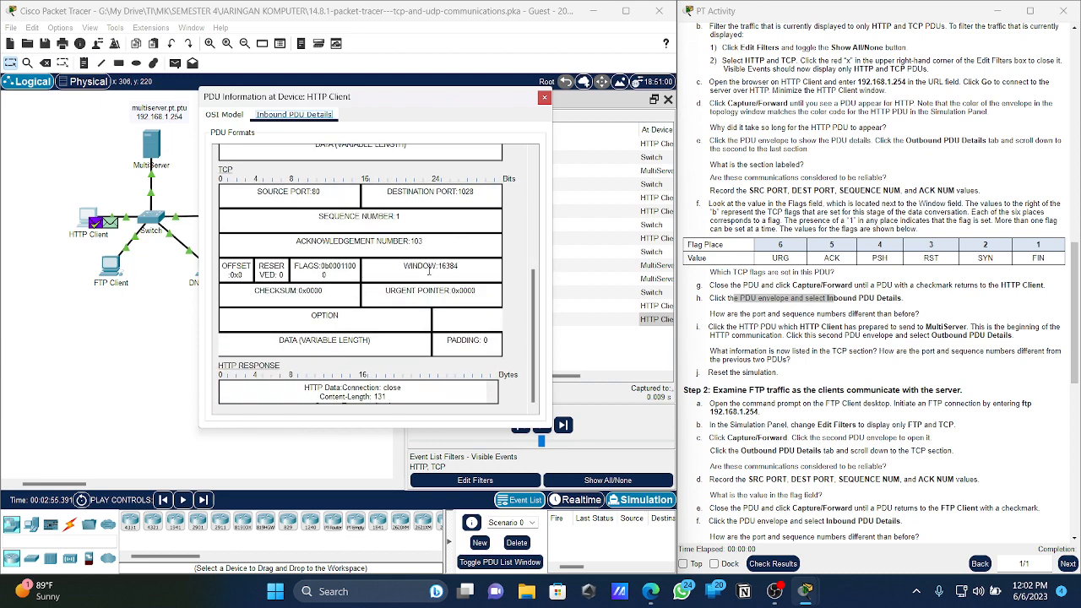
- Examine the inbound PDU's source and destination ports, flags and acknowledgement number to compare them with the earlier outbound PDU
drag(340, 200, 252, 195)
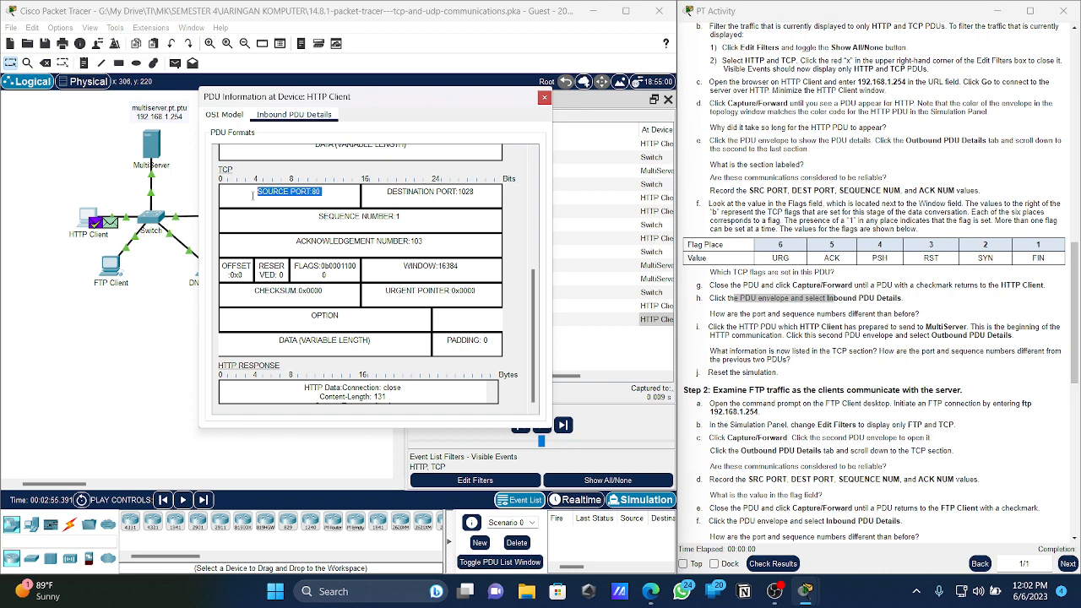
click(326, 195)
drag(384, 194, 496, 199)
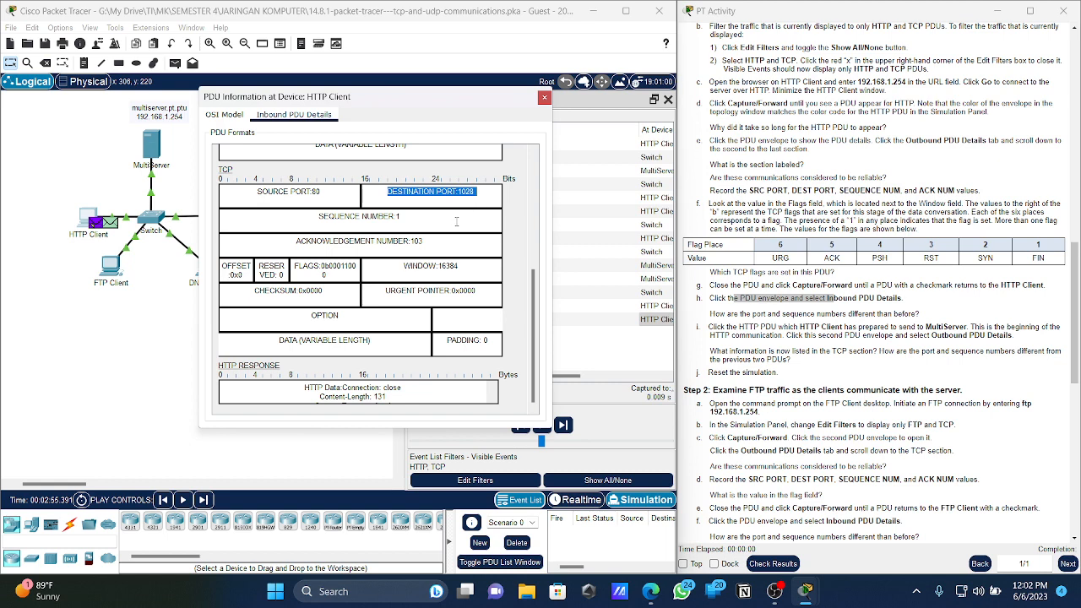
drag(338, 276, 337, 266)
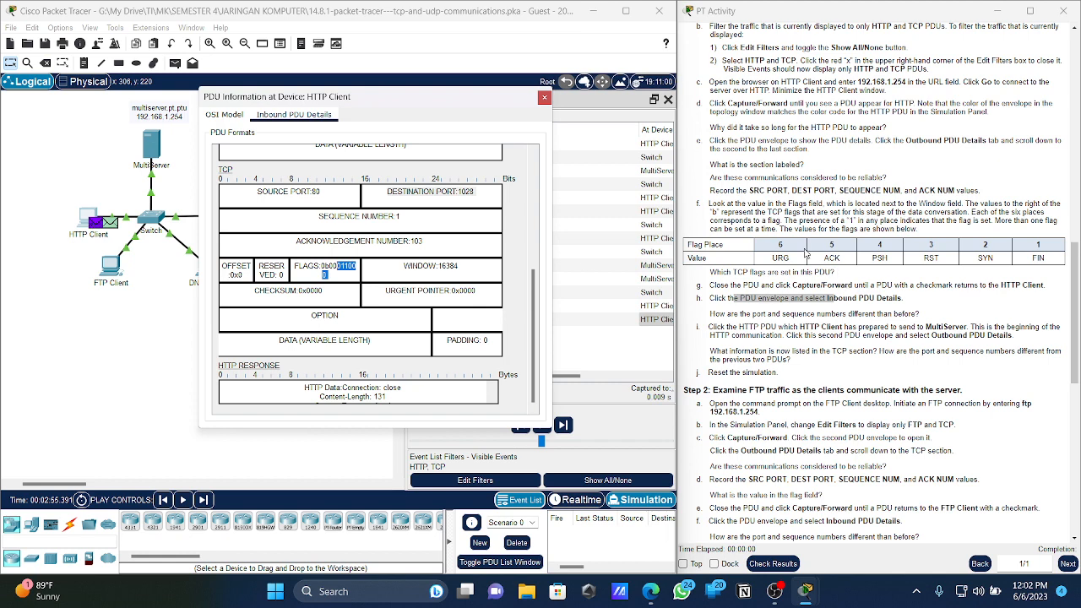
drag(257, 191, 322, 192)
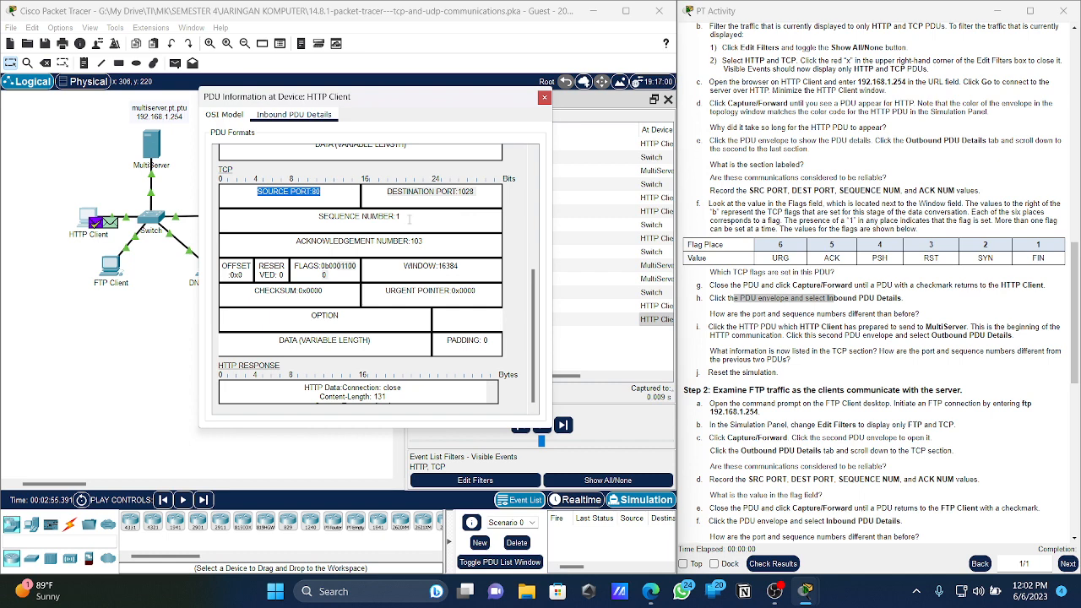
drag(422, 241, 300, 241)
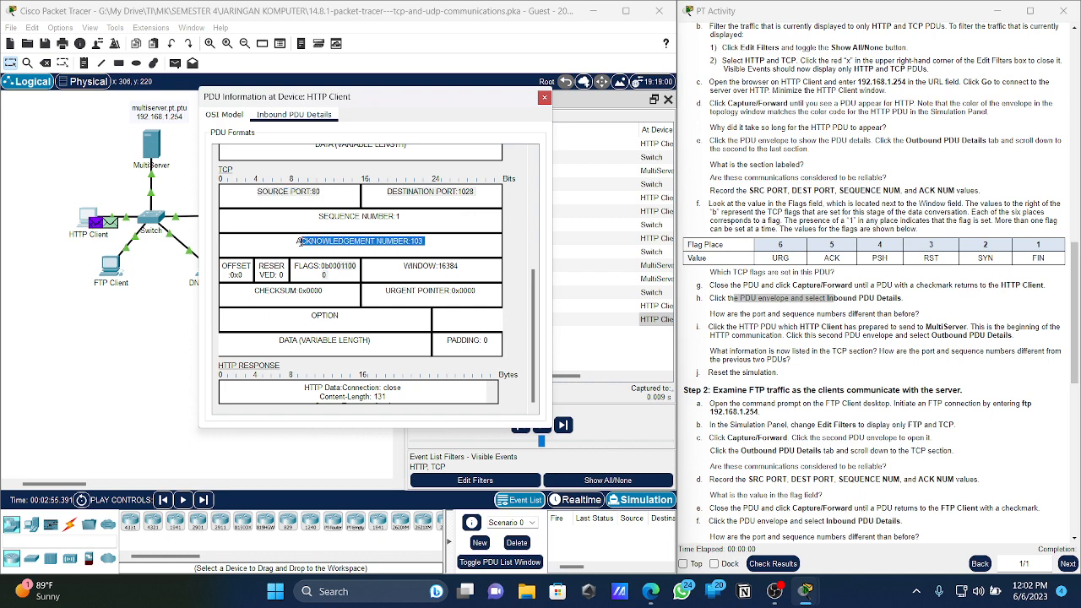
drag(431, 102, 440, 105)
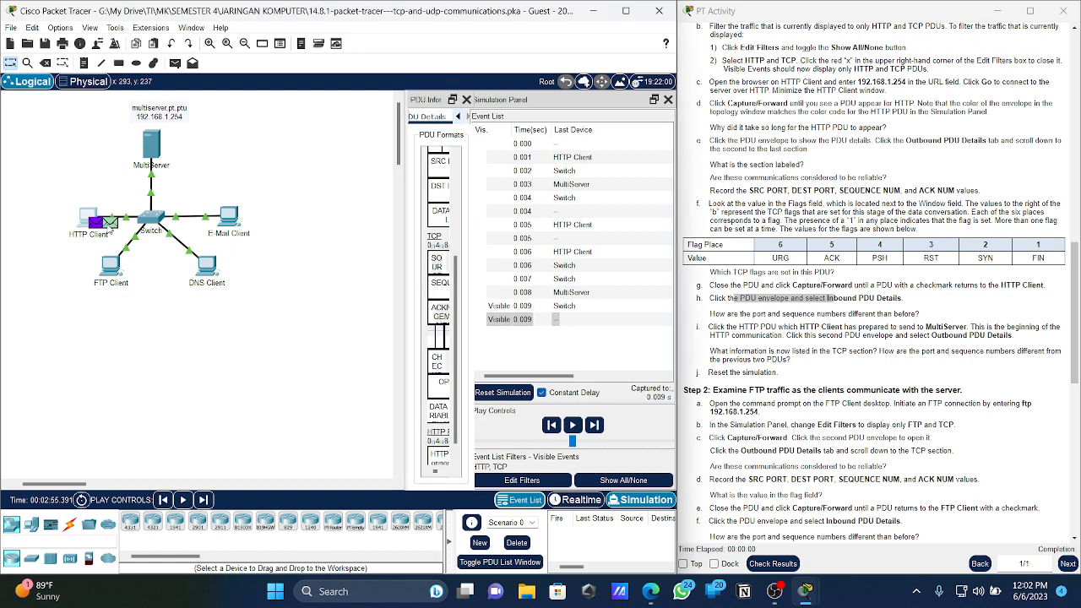
click(110, 222)
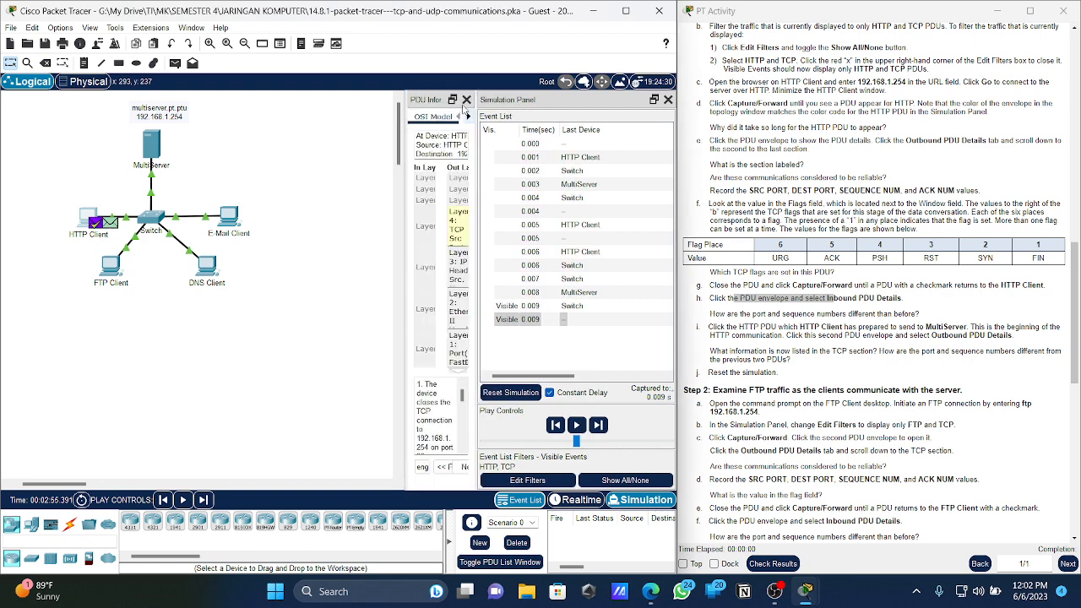
click(466, 99)
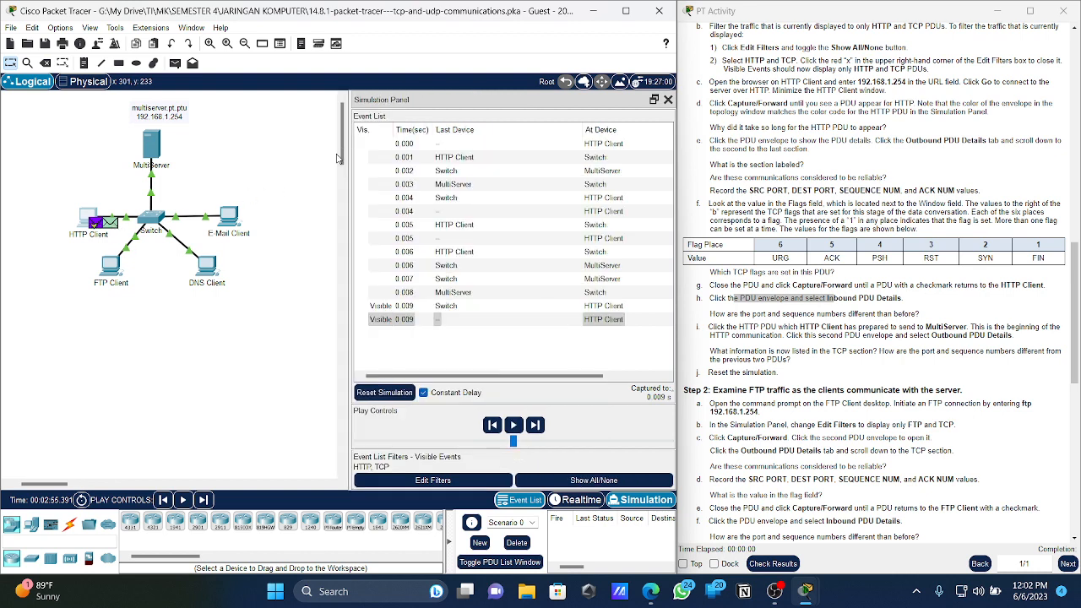
- Examine the source port and sequence number in the outbound details of the HTTP Client's outgoing TCP PDU, and close its information window
drag(622, 104, 573, 135)
click(374, 123)
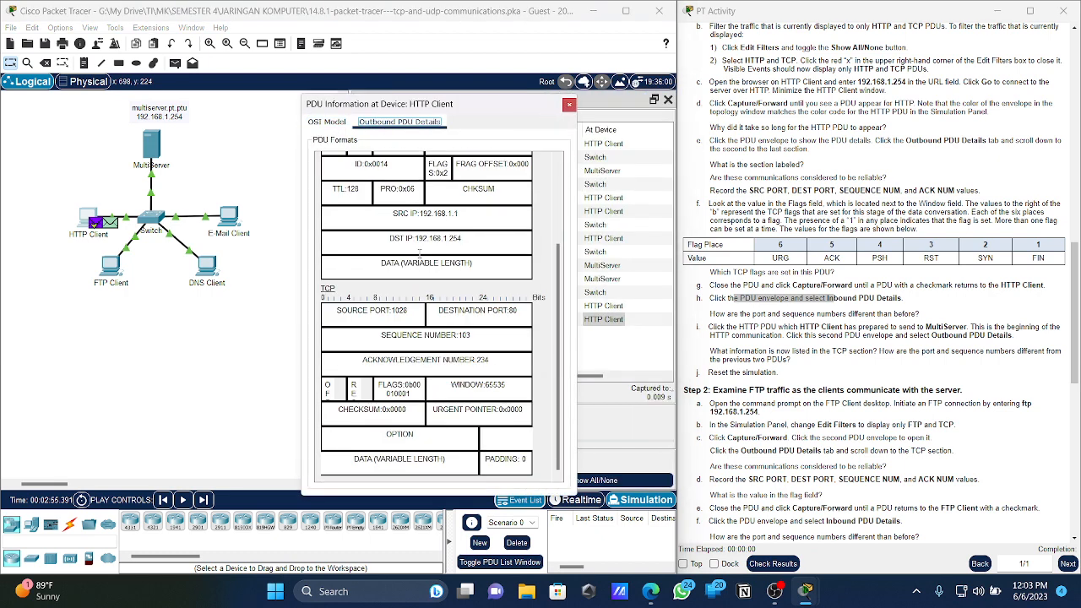
triple_click(358, 320)
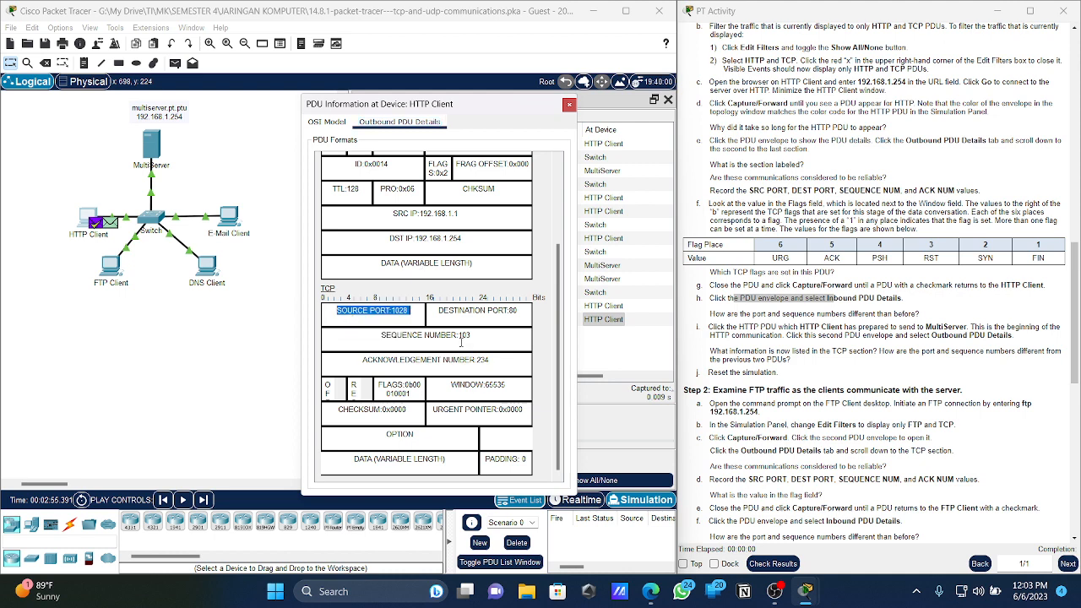
drag(475, 337, 377, 334)
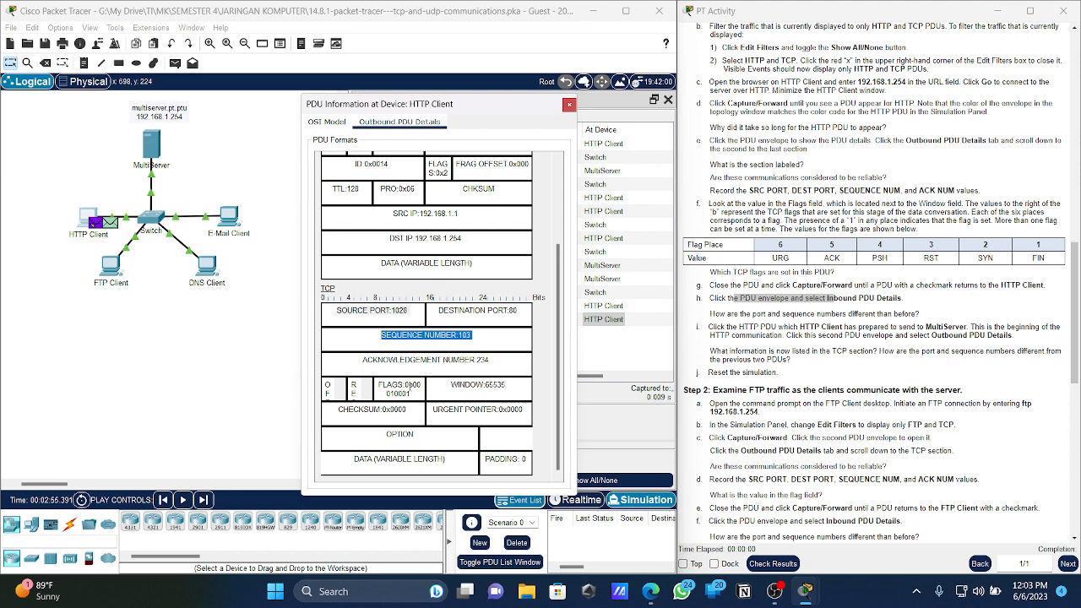
click(569, 104)
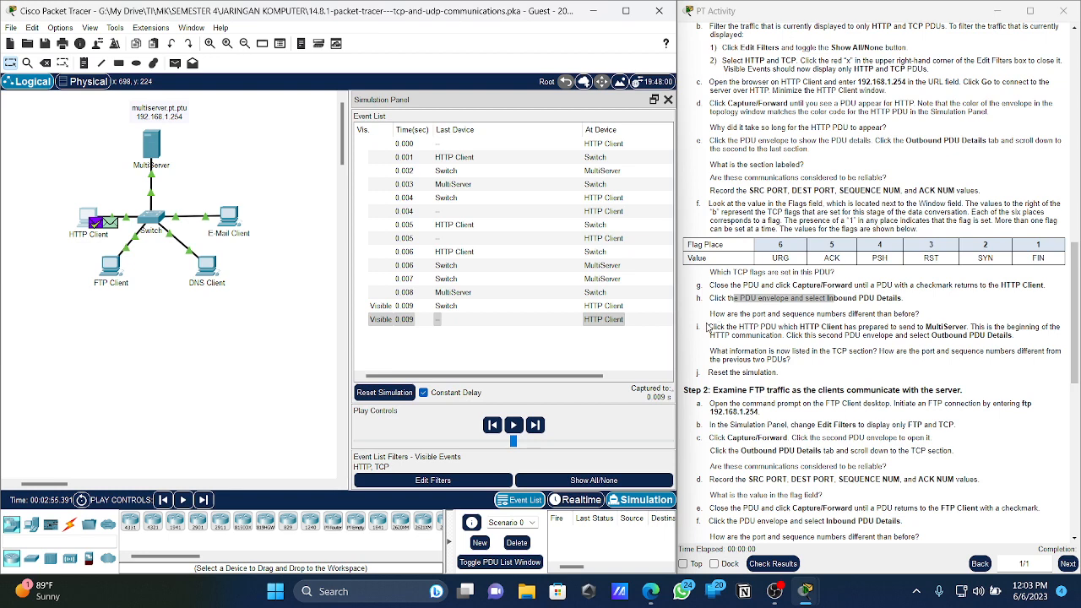
- Open the outgoing TCP PDU at the HTTP Client and move its information window clear of the activity instructions
drag(709, 325, 843, 326)
click(820, 348)
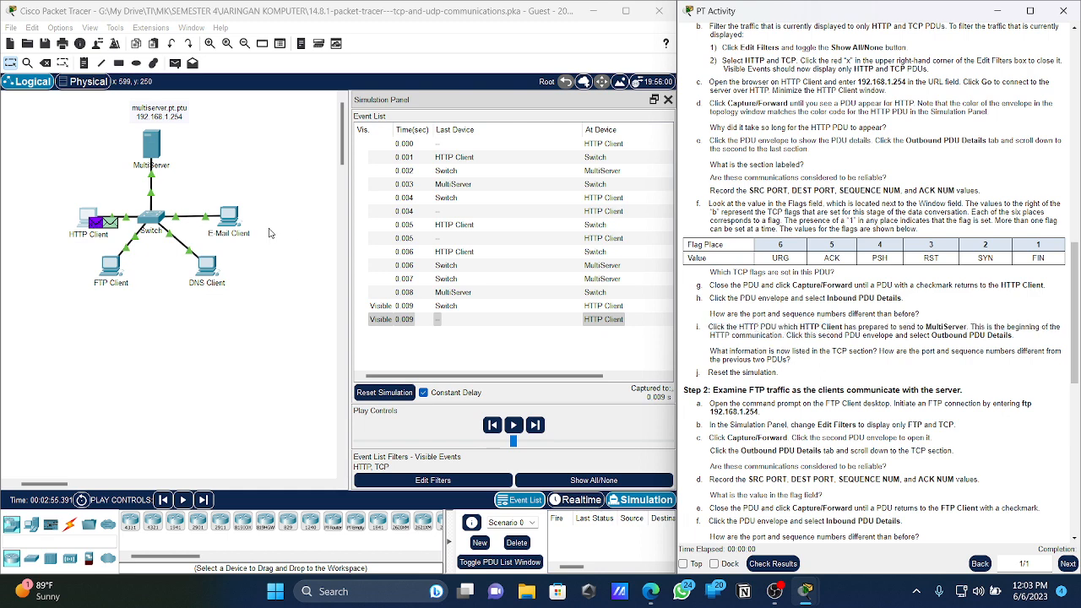
click(111, 223)
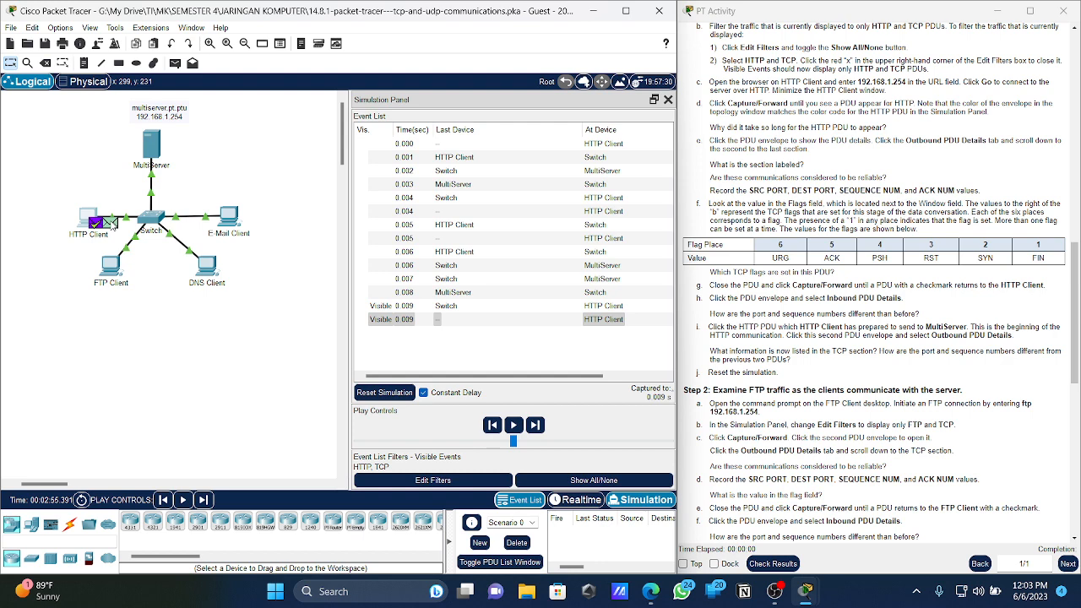
click(110, 222)
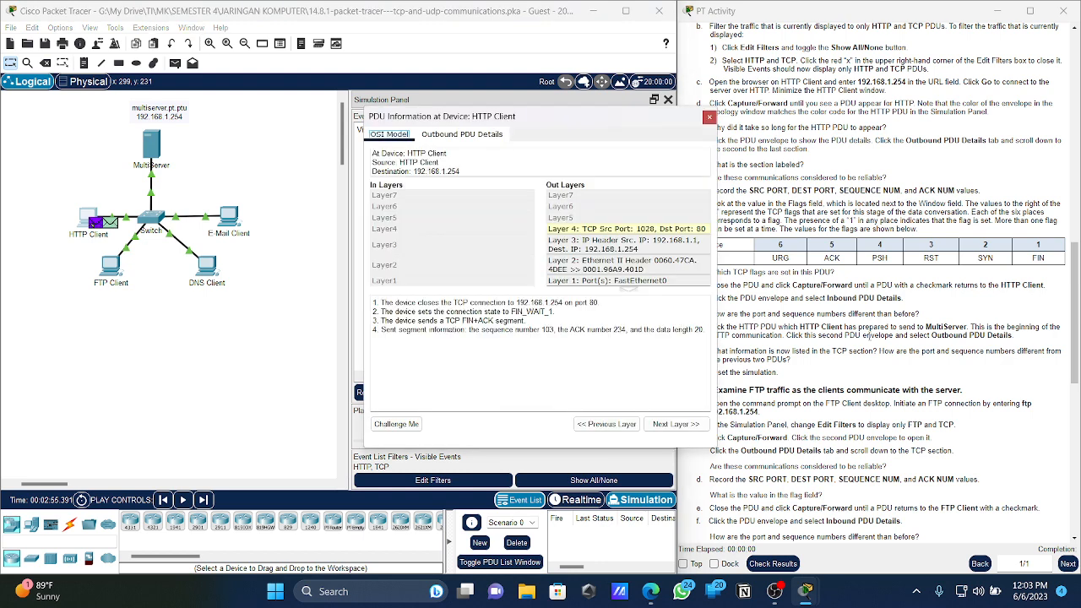
drag(552, 121, 443, 116)
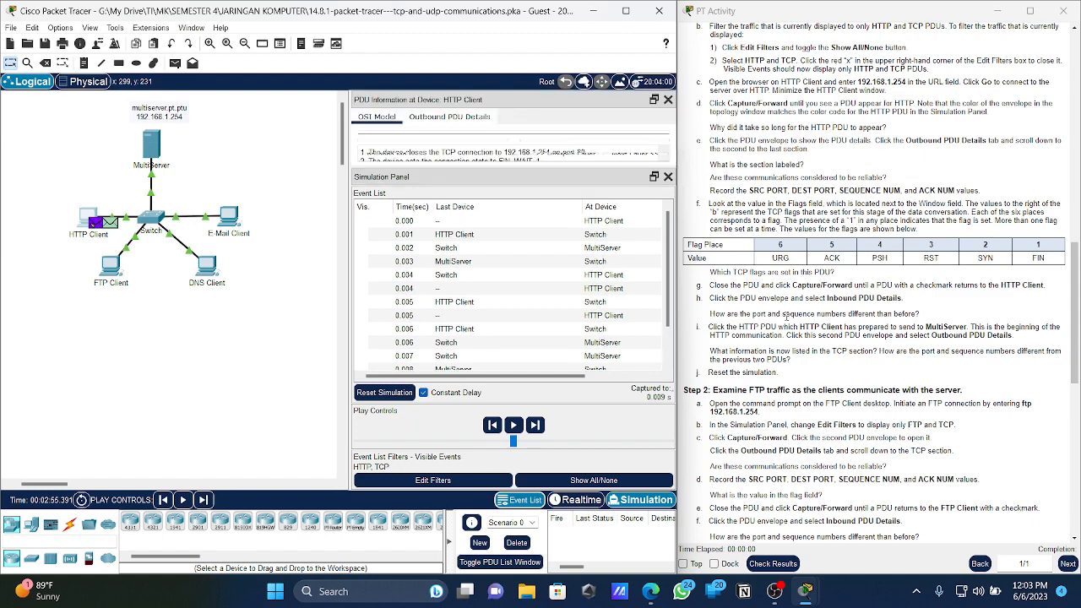
click(653, 100)
drag(609, 117, 460, 131)
double_click(460, 131)
click(653, 100)
drag(771, 135, 284, 149)
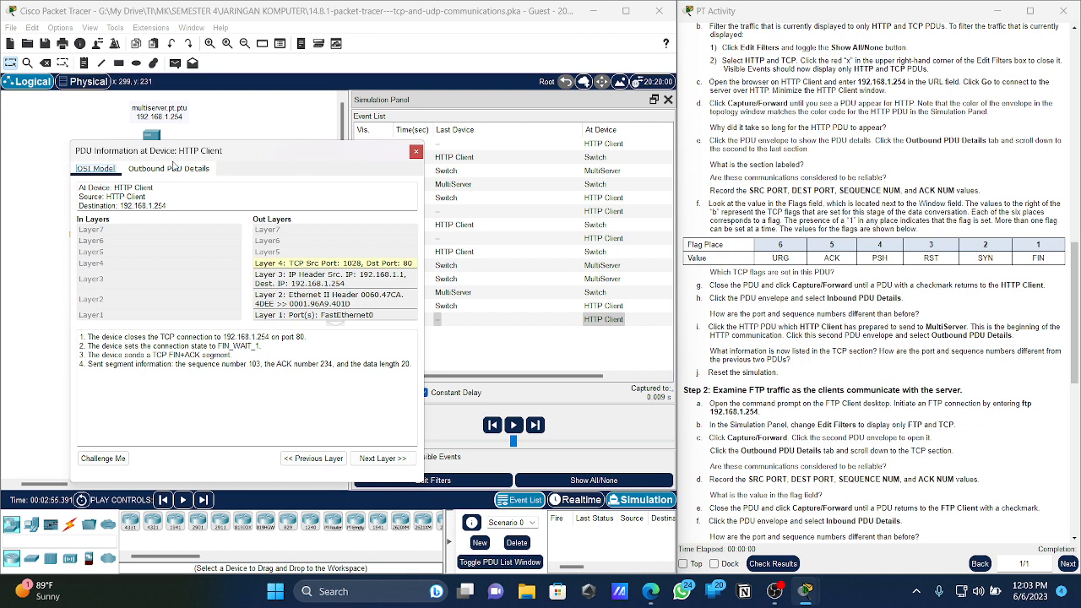
- Examine the ports, acknowledgement number and flags in the TCP section of the PDU's outbound details, and close its information window
click(173, 169)
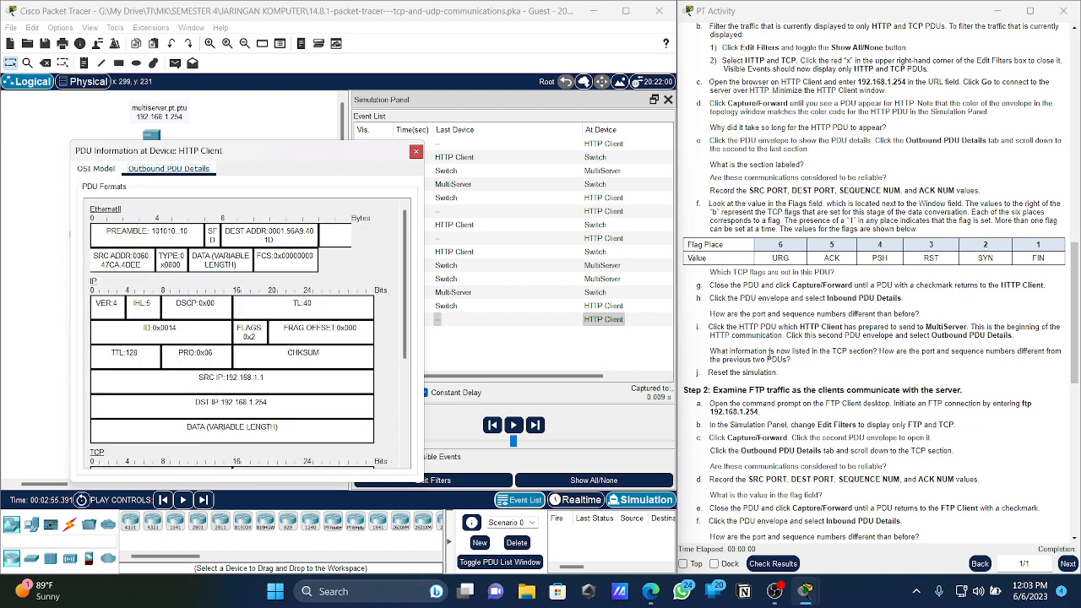
scroll(354, 365, down, 5)
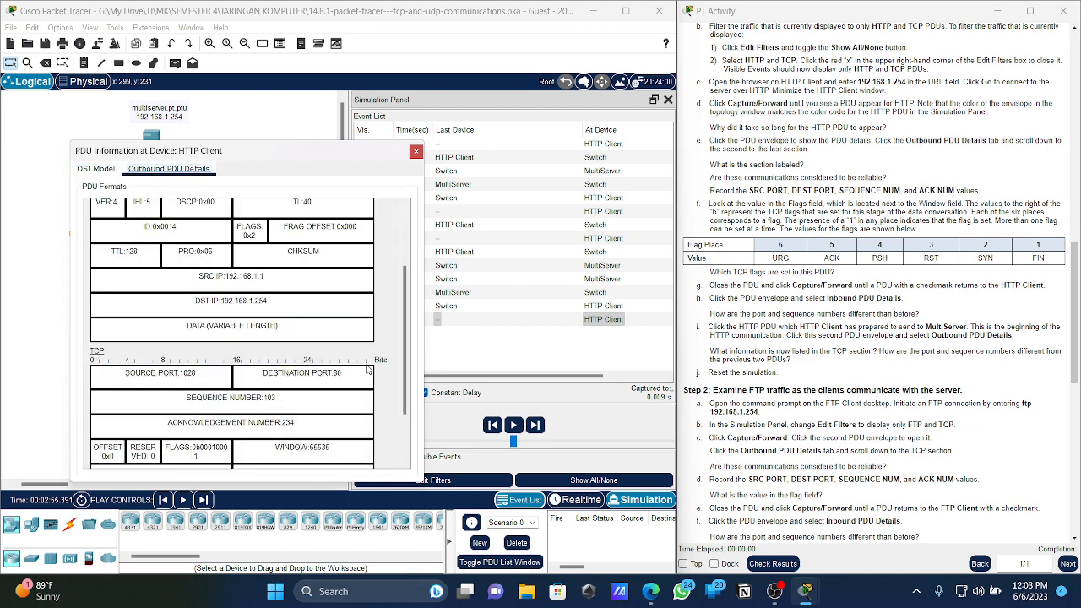
scroll(354, 365, down, 1)
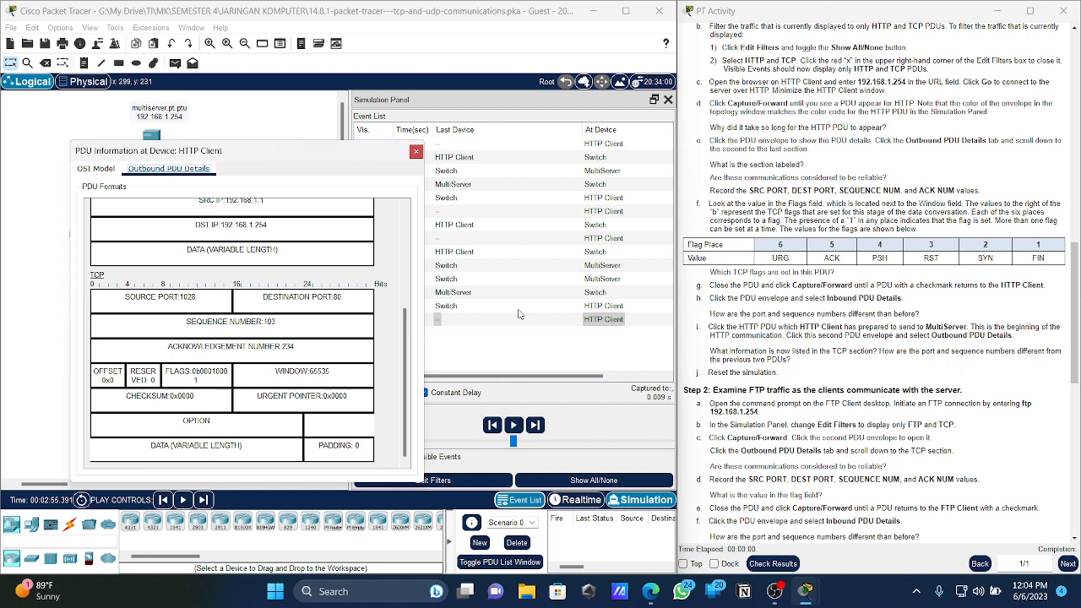
drag(300, 156, 324, 131)
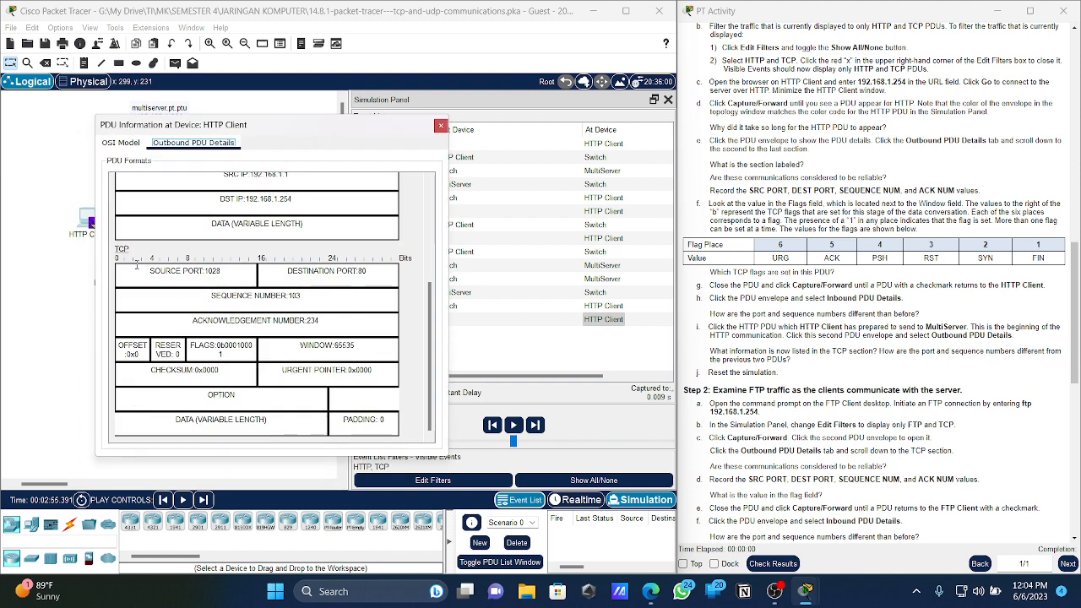
drag(150, 270, 233, 271)
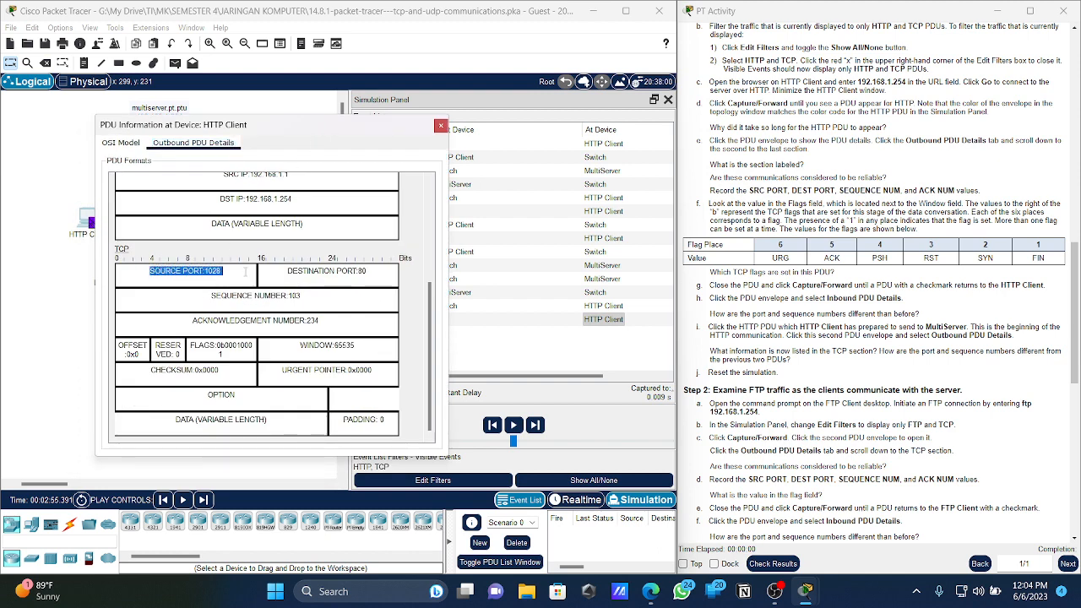
click(277, 278)
drag(369, 271, 329, 322)
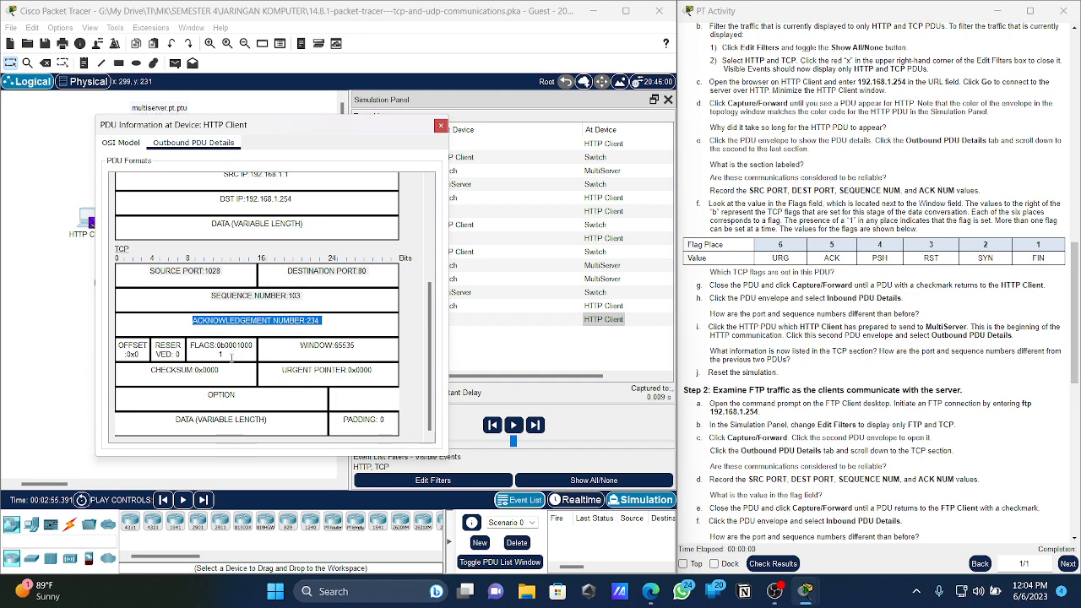
drag(223, 346, 225, 354)
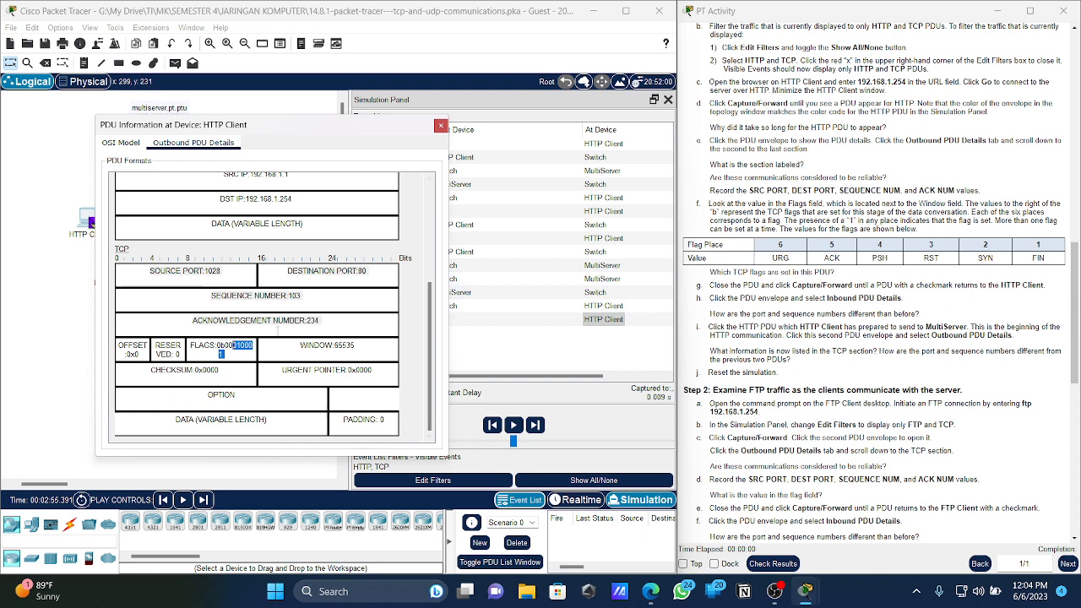
scroll(278, 329, up, 3)
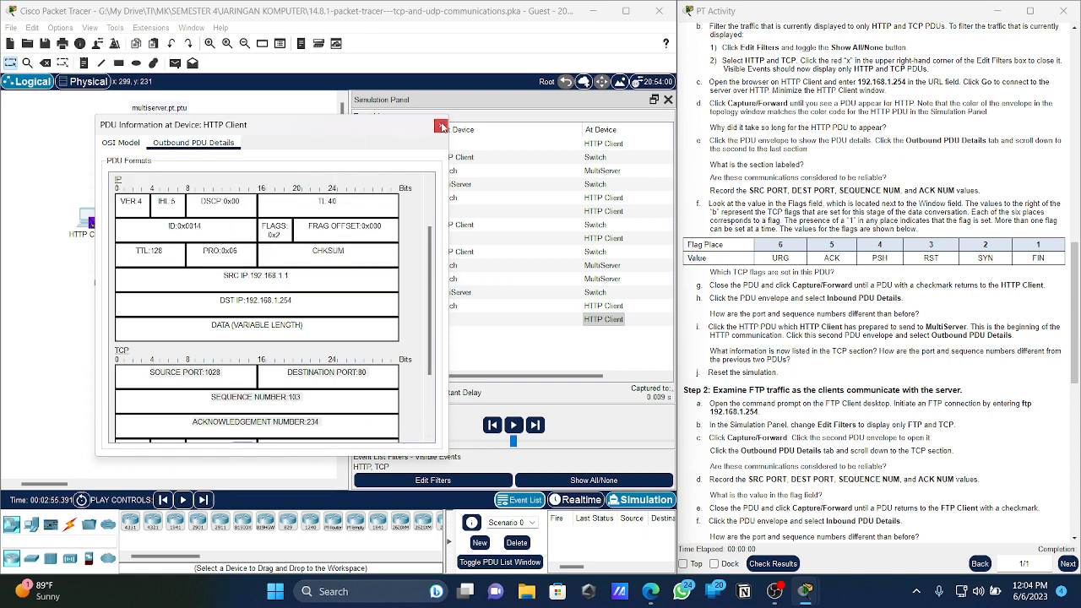
click(440, 126)
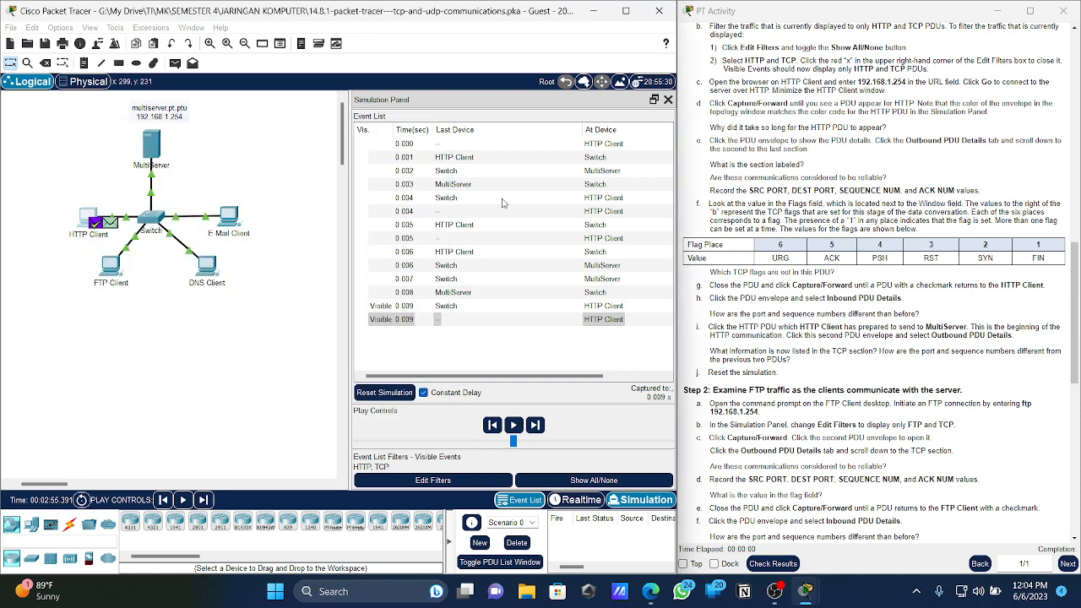
- Reset the simulation and bring up Step 2 on FTP traffic in the activity instructions
click(374, 395)
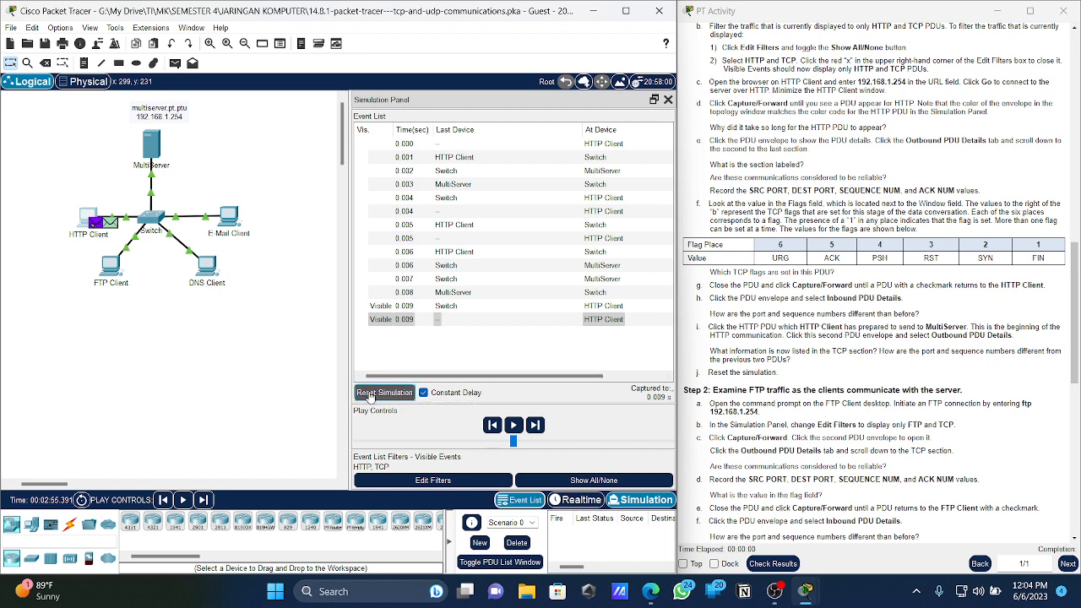
scroll(736, 257, down, 5)
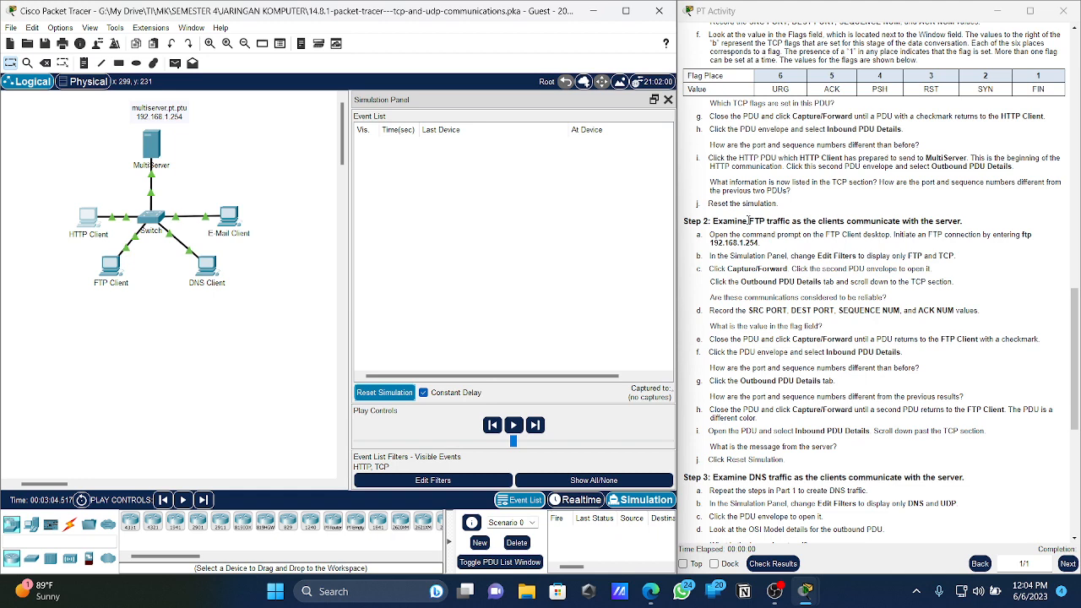
drag(749, 220, 760, 221)
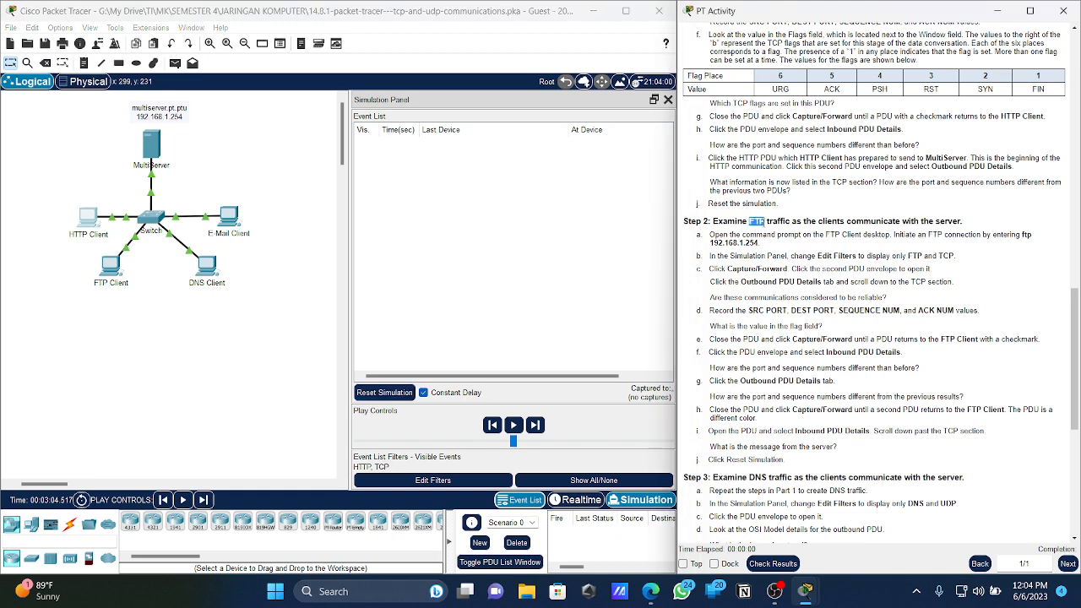
- Exit the pending FTP login in the FTP Client's command prompt and reset the simulation
click(111, 266)
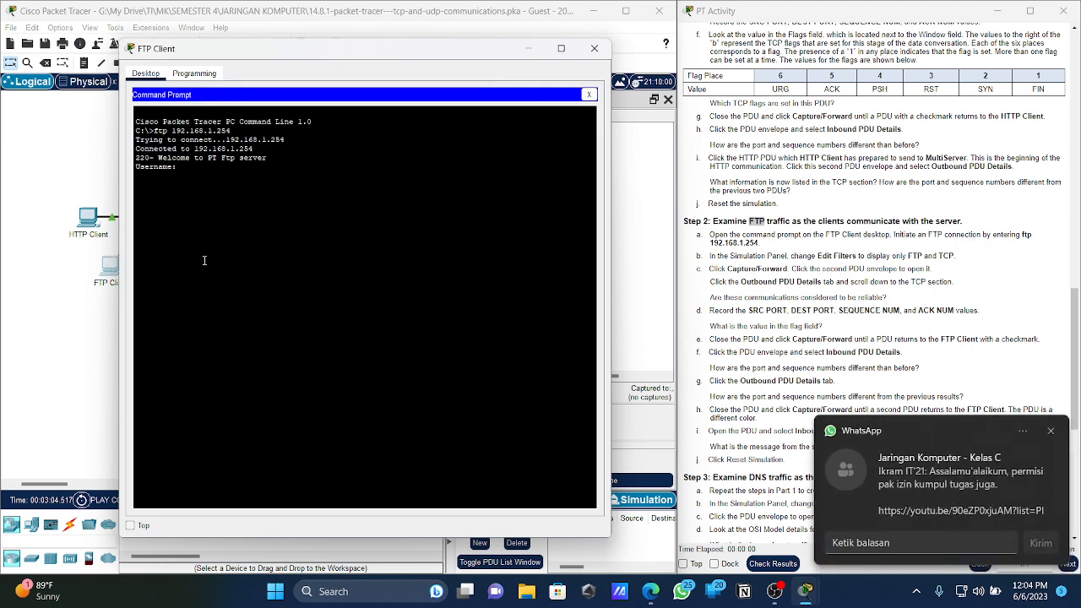
click(265, 307)
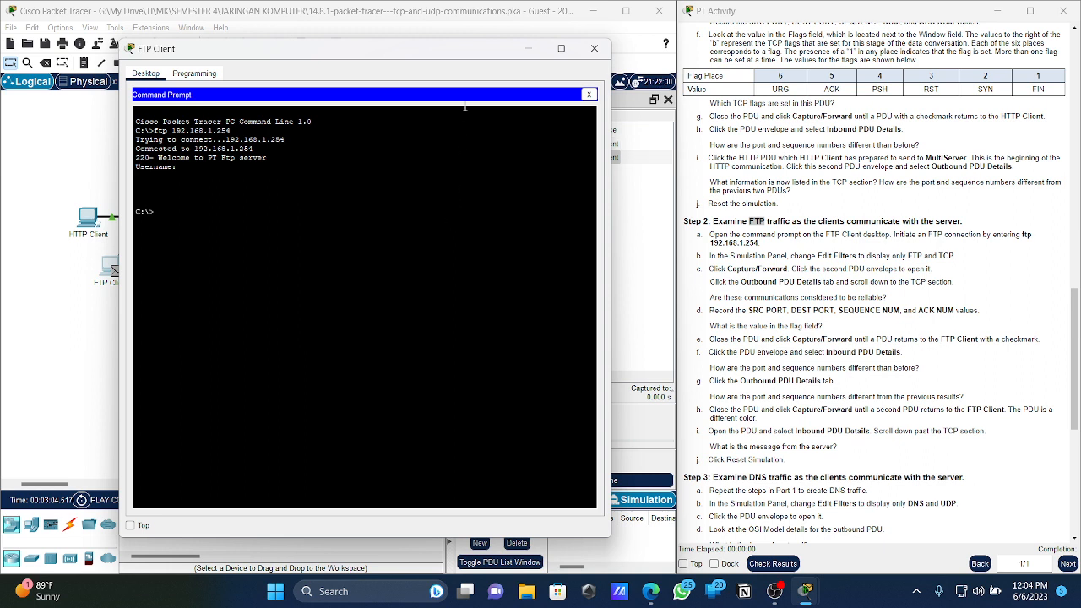
drag(492, 51, 201, 25)
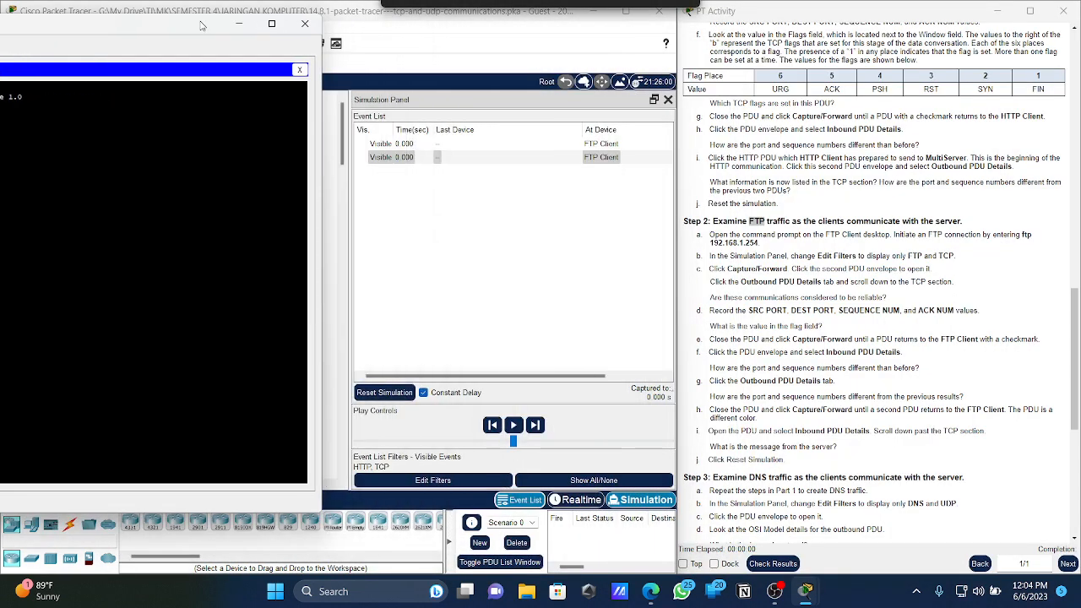
click(386, 393)
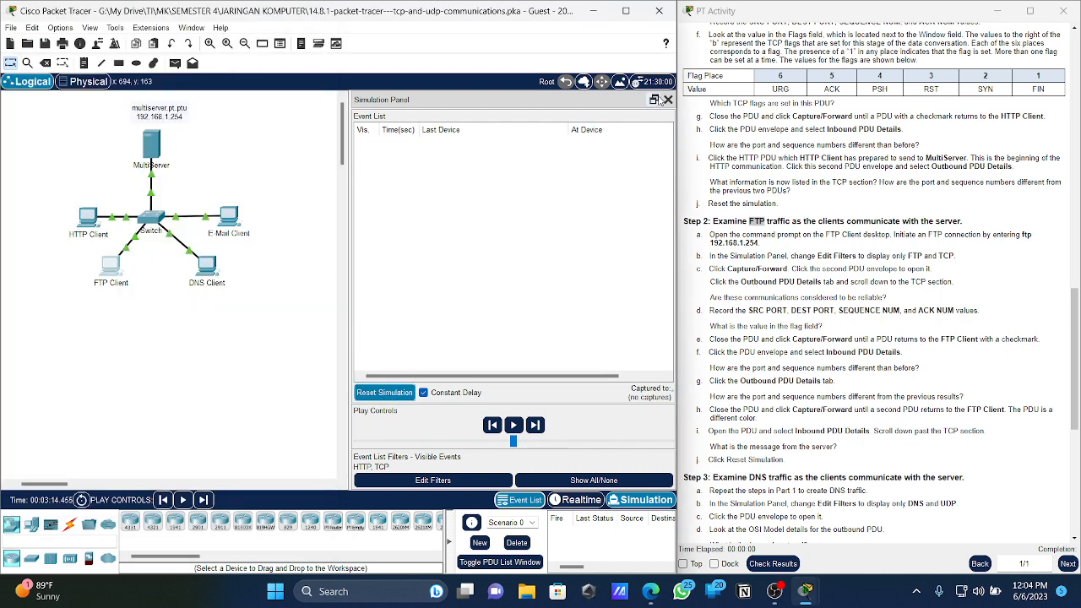
- Bring up the FTP Client's command prompt again and copy the command ftp 192.168.1.254. from Step 2a of the instructions
click(109, 266)
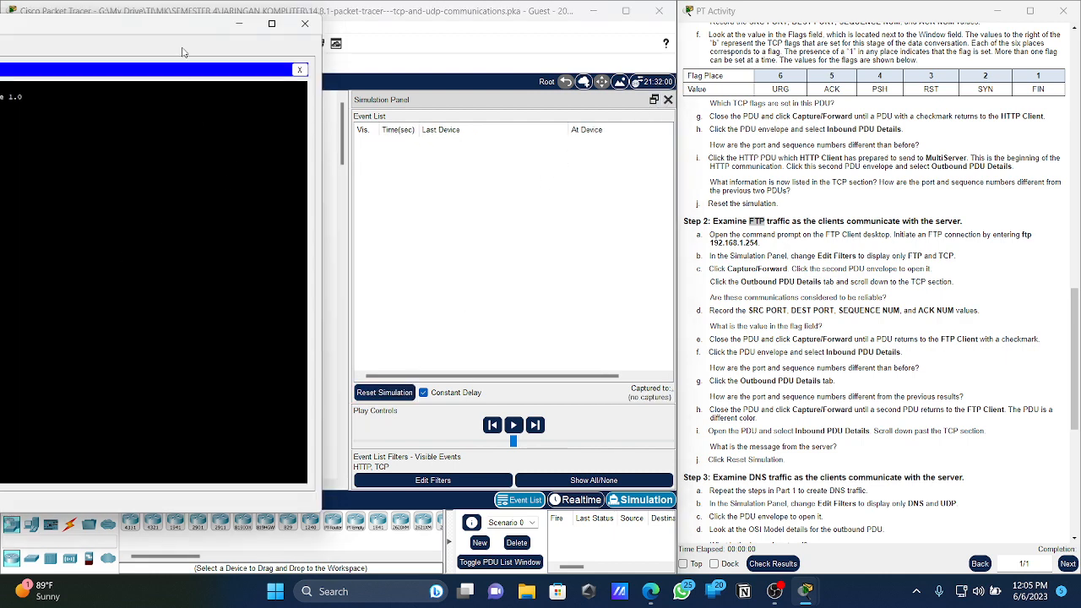
drag(182, 30, 395, 37)
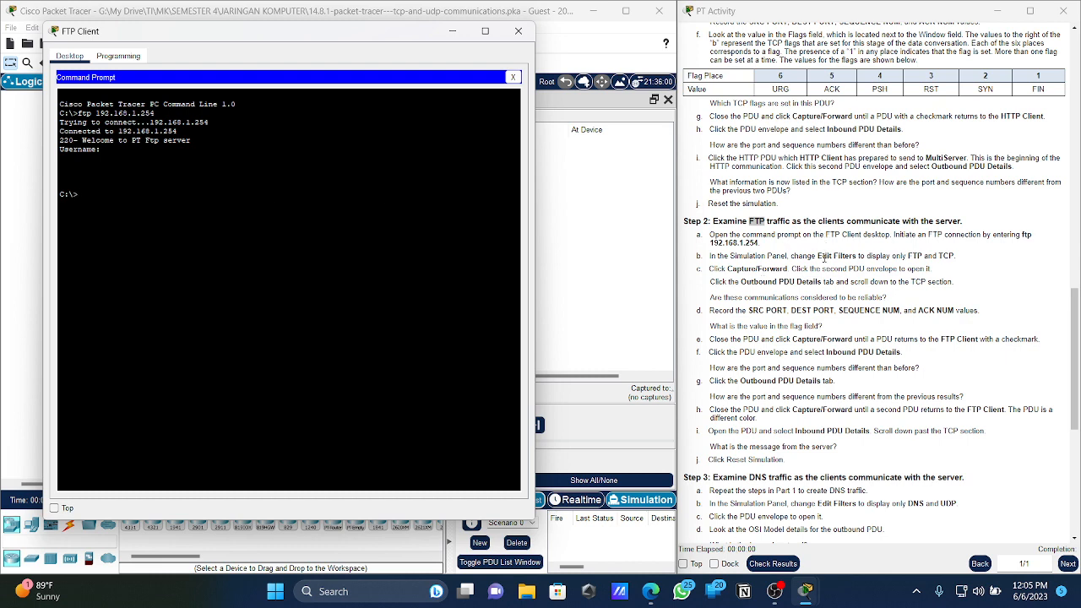
drag(710, 244, 760, 244)
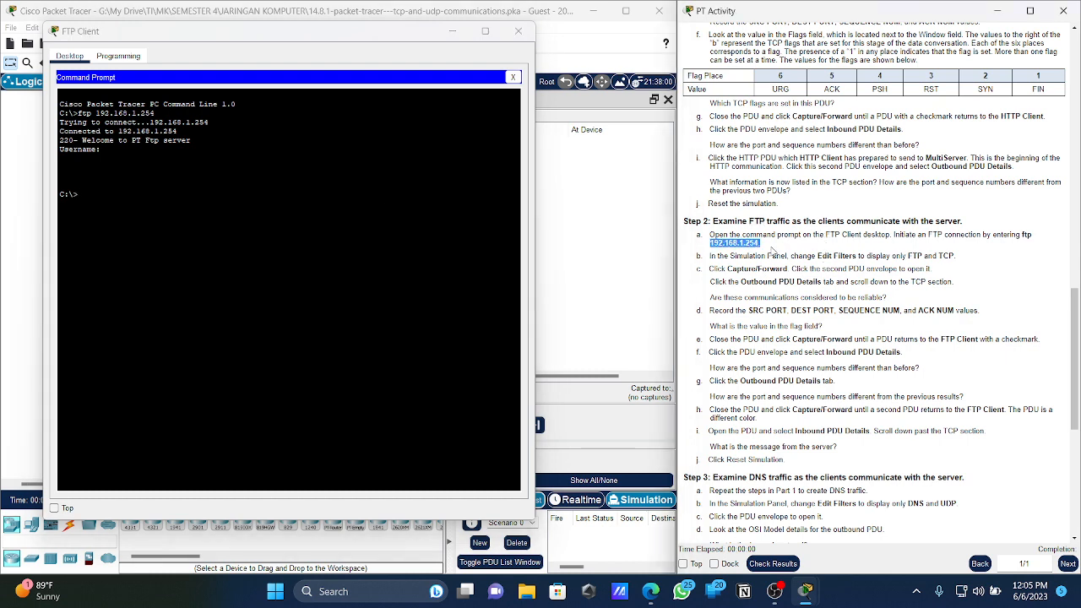
right_click(752, 251)
click(754, 253)
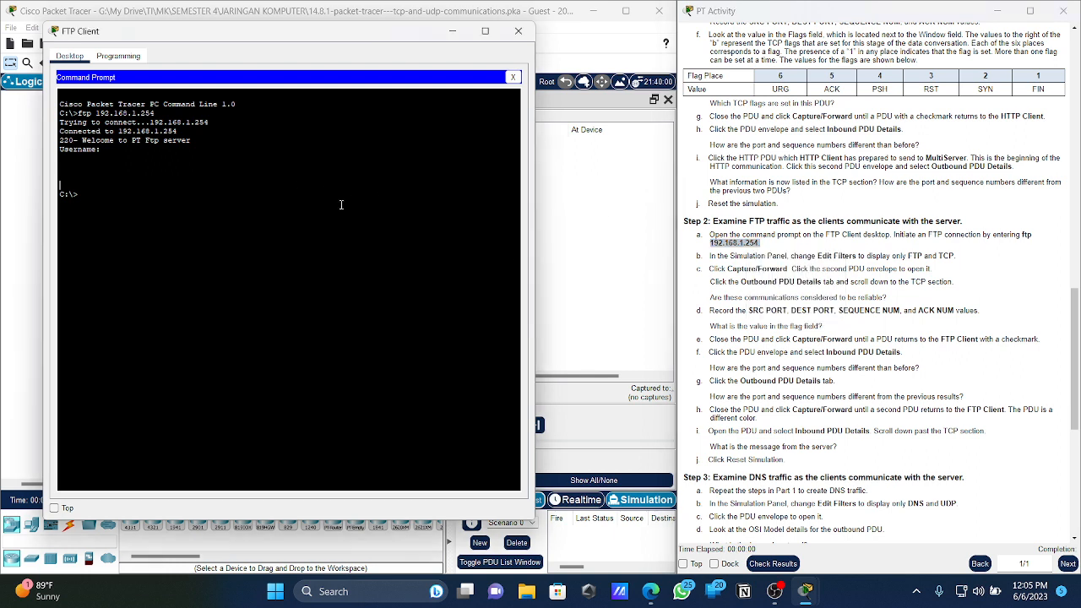
drag(1021, 235, 1027, 247)
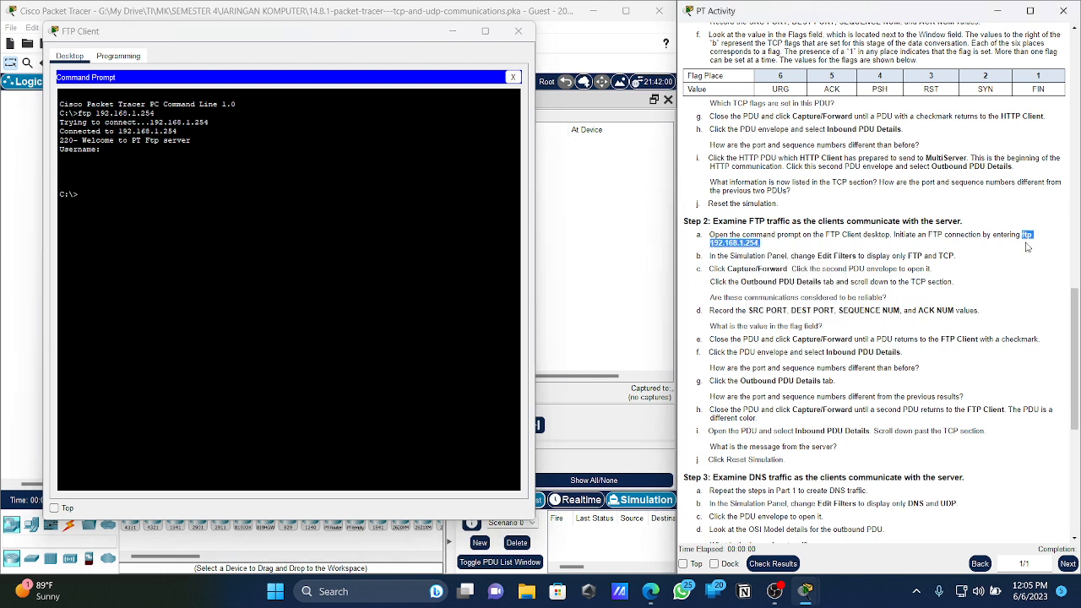
right_click(714, 240)
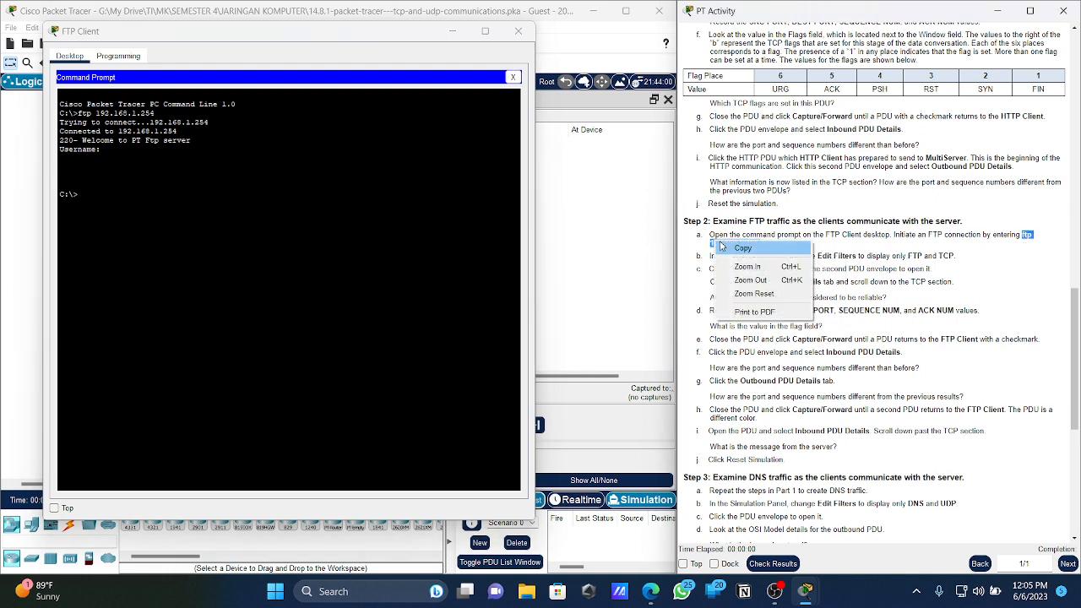
click(733, 247)
- Run the copied command ftp 192.168.1.254. in the FTP Client's command prompt and minimize its window
click(138, 184)
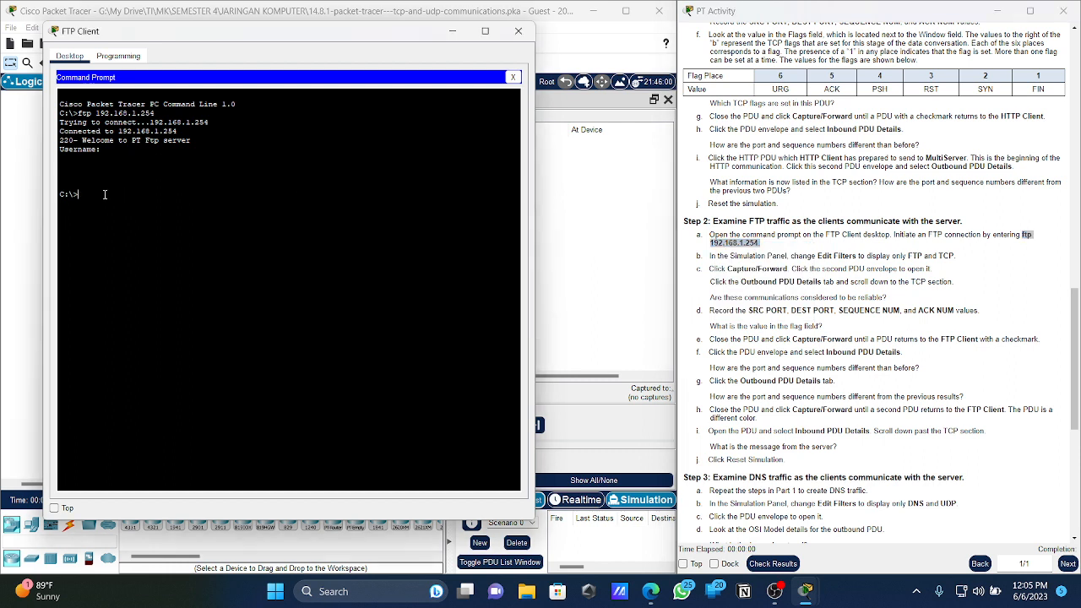
right_click(105, 194)
click(131, 214)
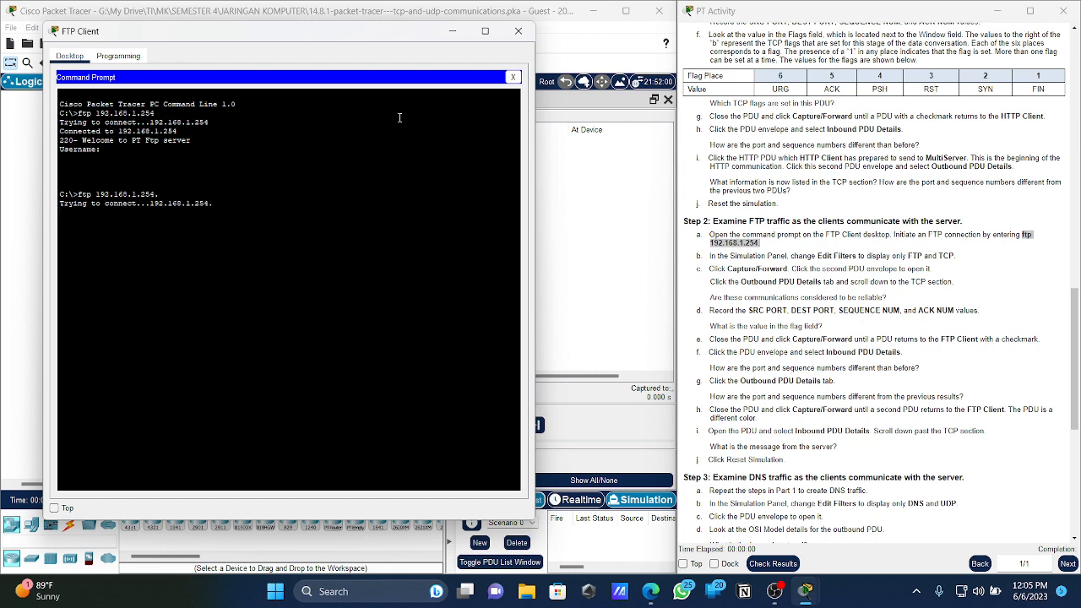
click(452, 31)
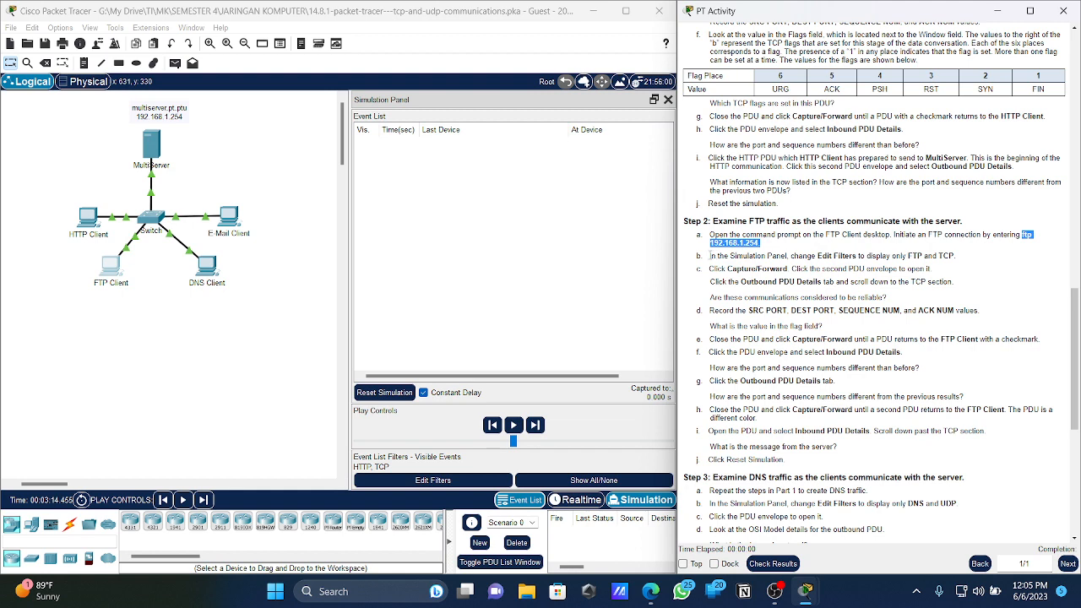
- Change the simulation's event filters to show only FTP and TCP, as instructed in Step 2b
drag(710, 255, 909, 256)
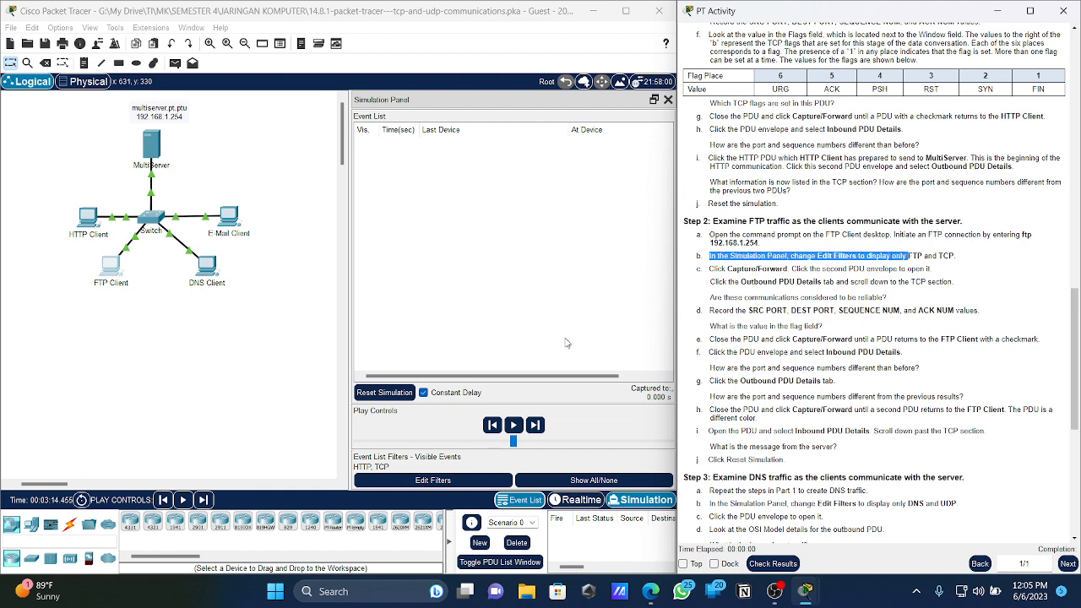
click(432, 480)
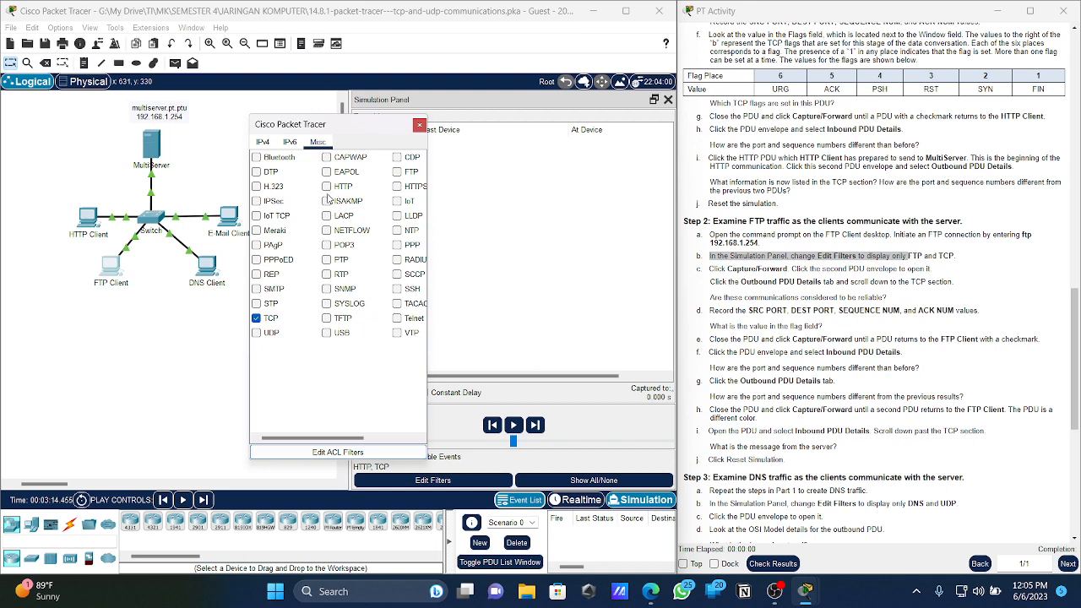
click(365, 438)
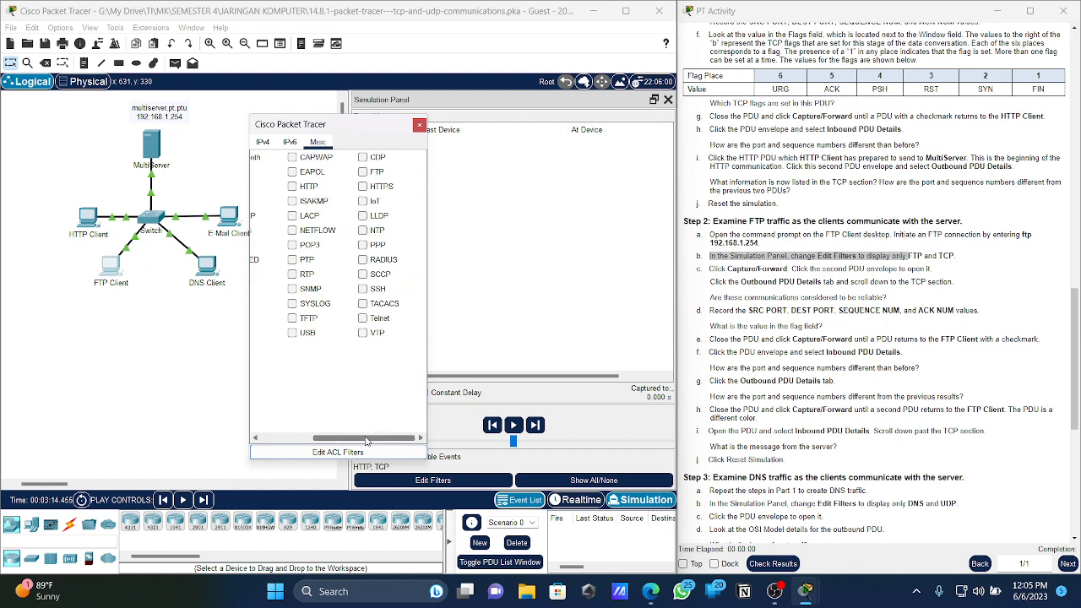
drag(388, 440, 338, 439)
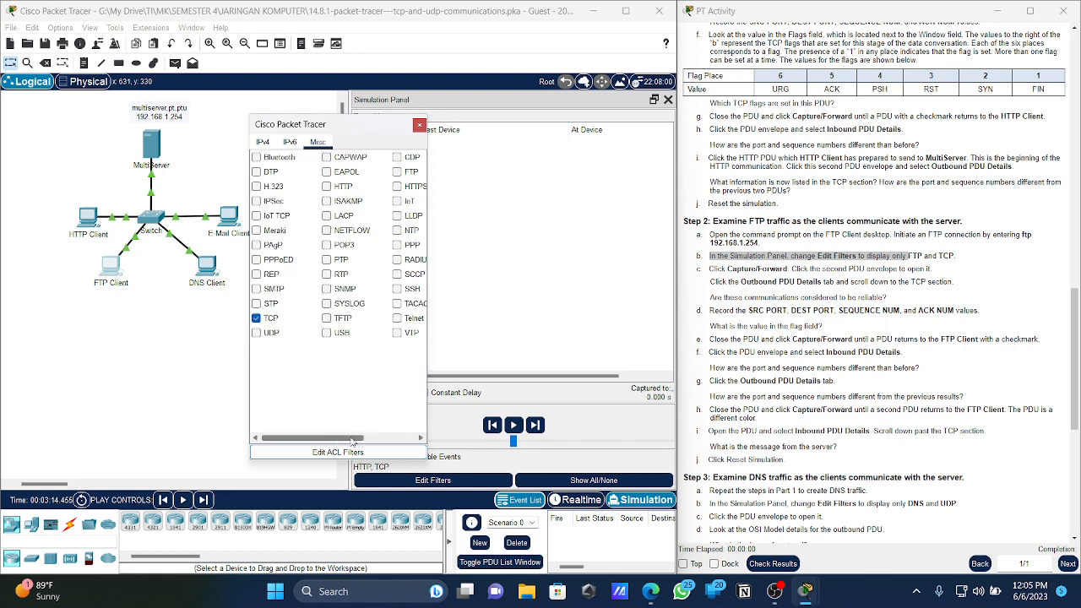
click(287, 142)
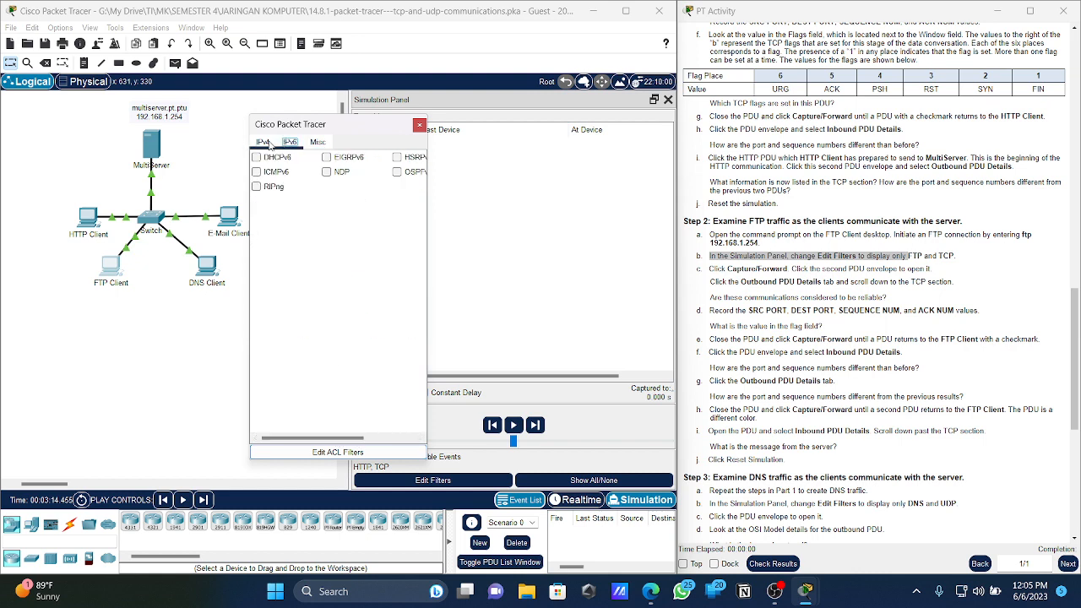
click(267, 143)
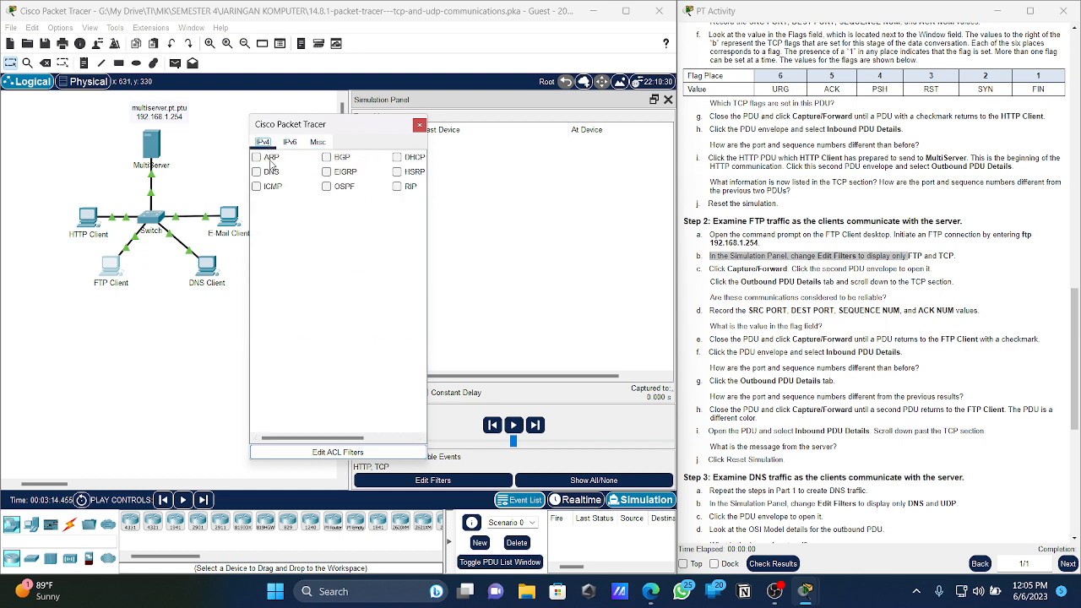
click(314, 143)
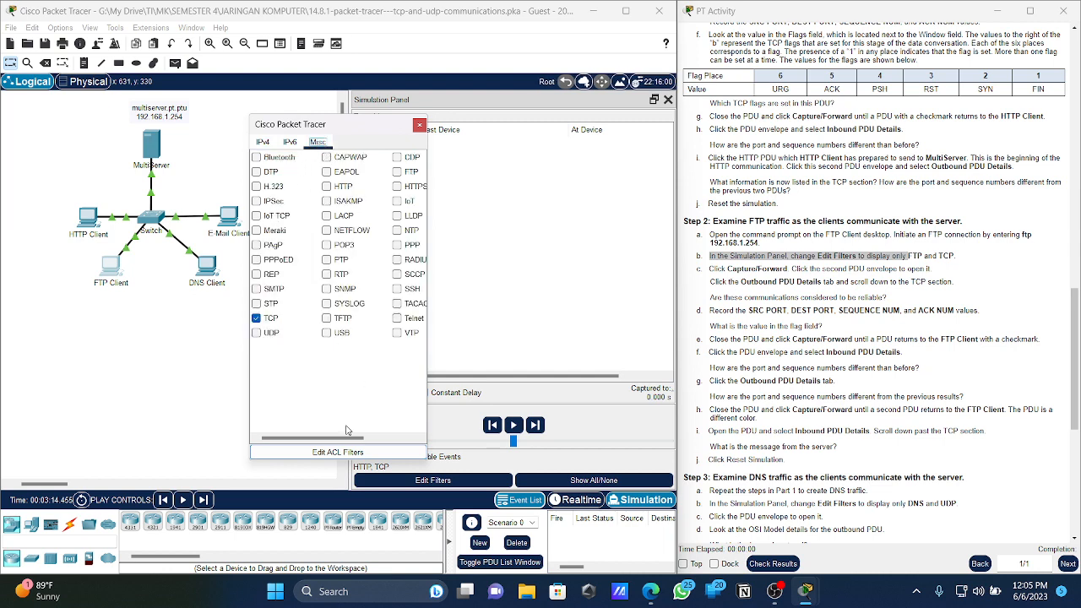
click(396, 172)
click(419, 125)
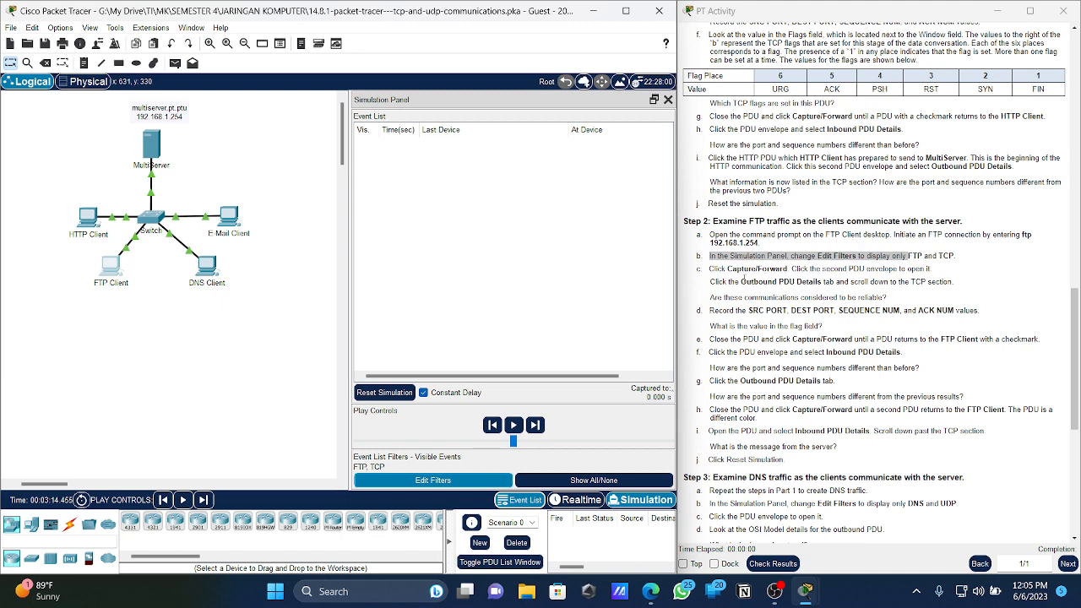
- Try to capture the FTP traffic by advancing the simulation twice with Capture/Forward, following Step 2c
drag(710, 269, 790, 268)
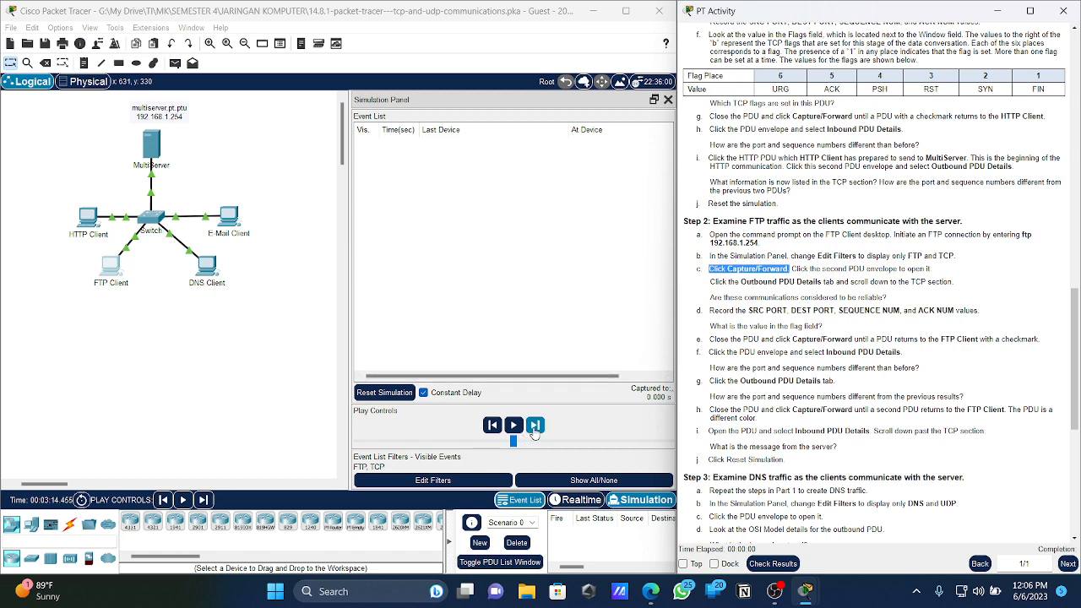
click(533, 426)
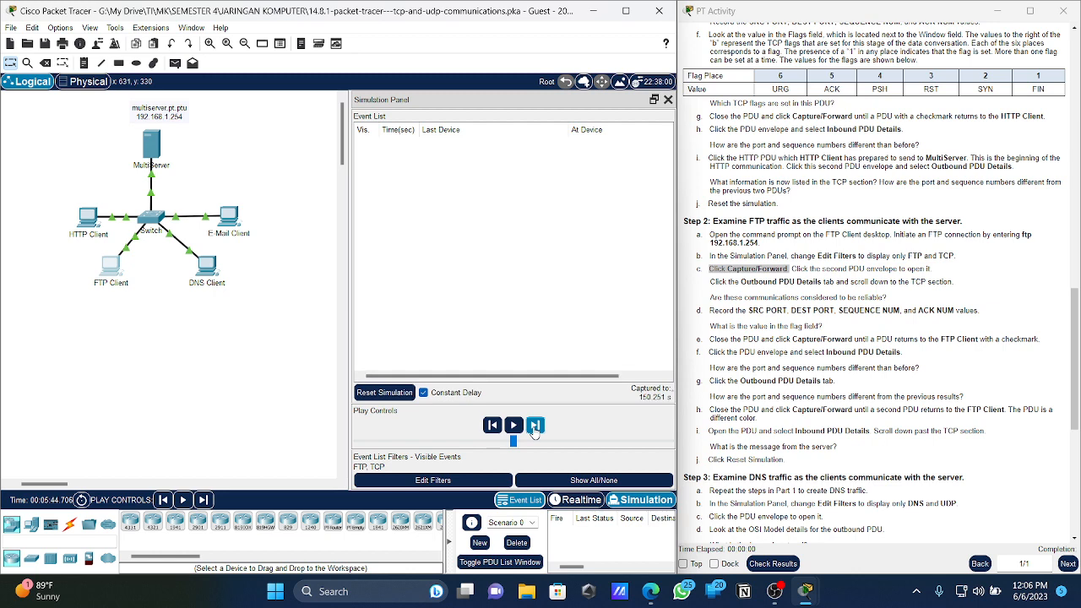
click(536, 426)
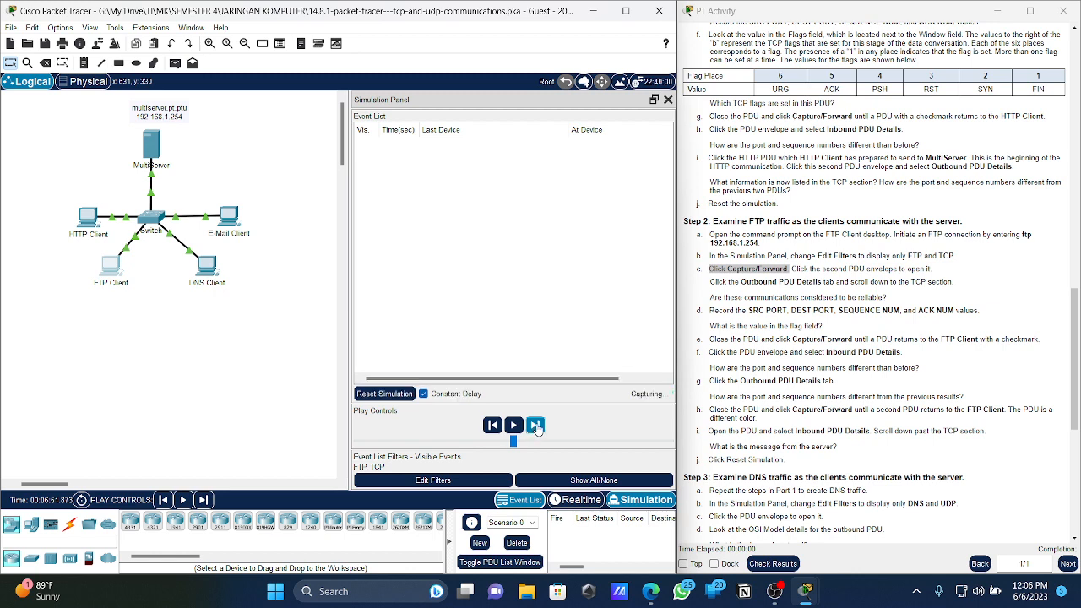
- Rerun the previous command ftp 192.168.1.254. in the FTP Client's command prompt and minimize its window
click(113, 268)
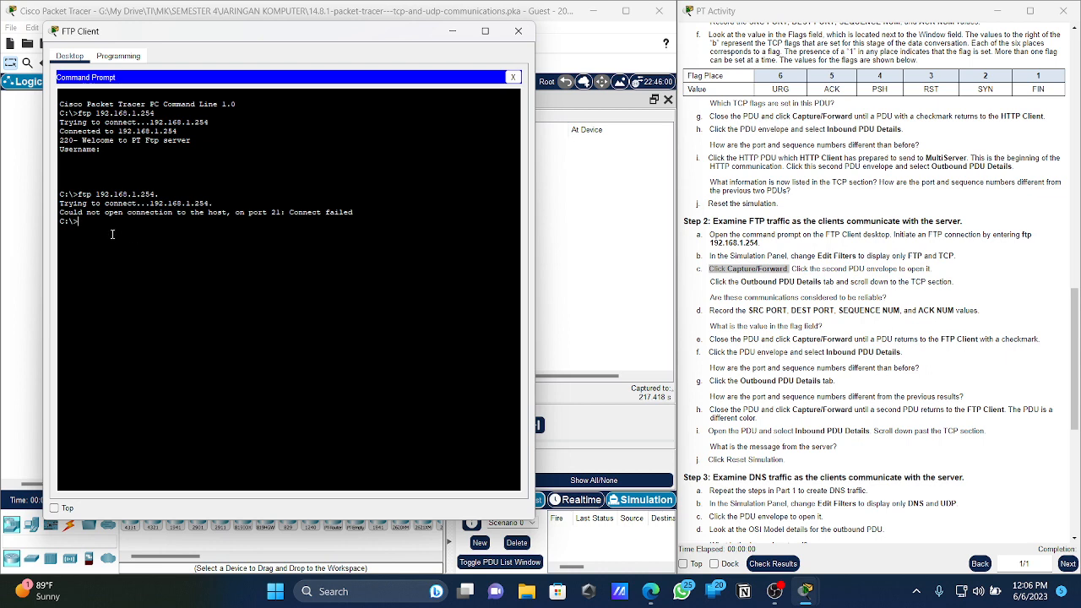
key(Up)
key(Return)
click(449, 31)
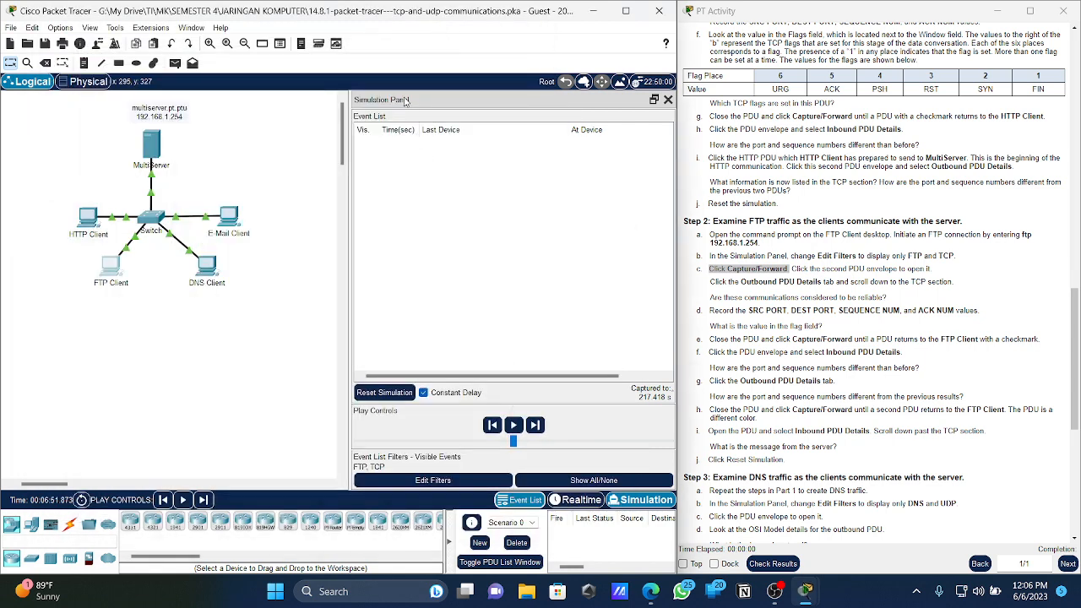
- Undock the Simulation Panel as a floating window and recheck the FTP Client's command prompt
drag(430, 102, 568, 100)
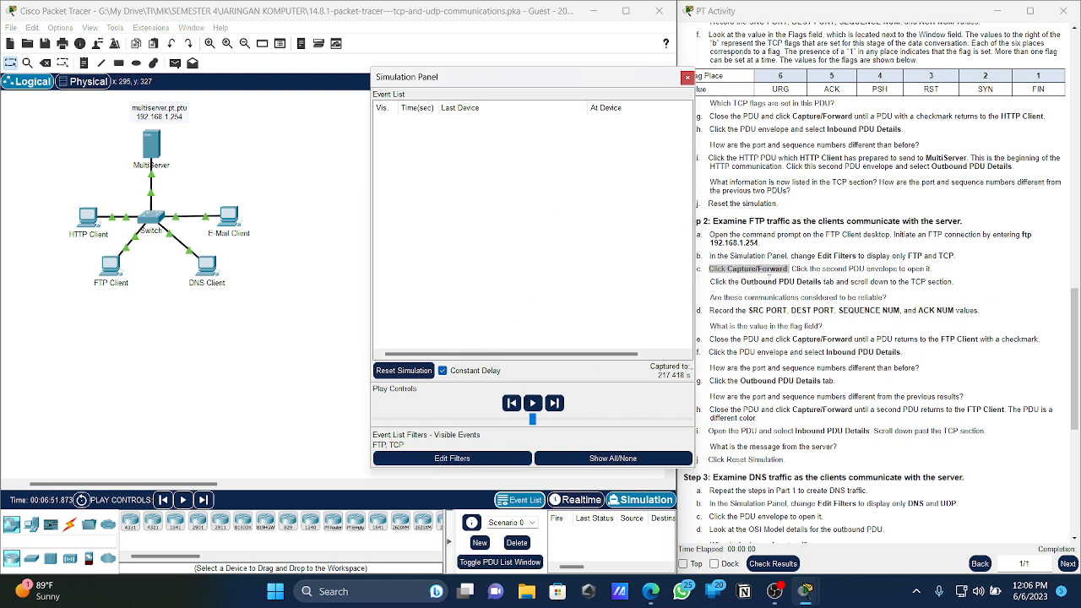
drag(563, 77, 528, 80)
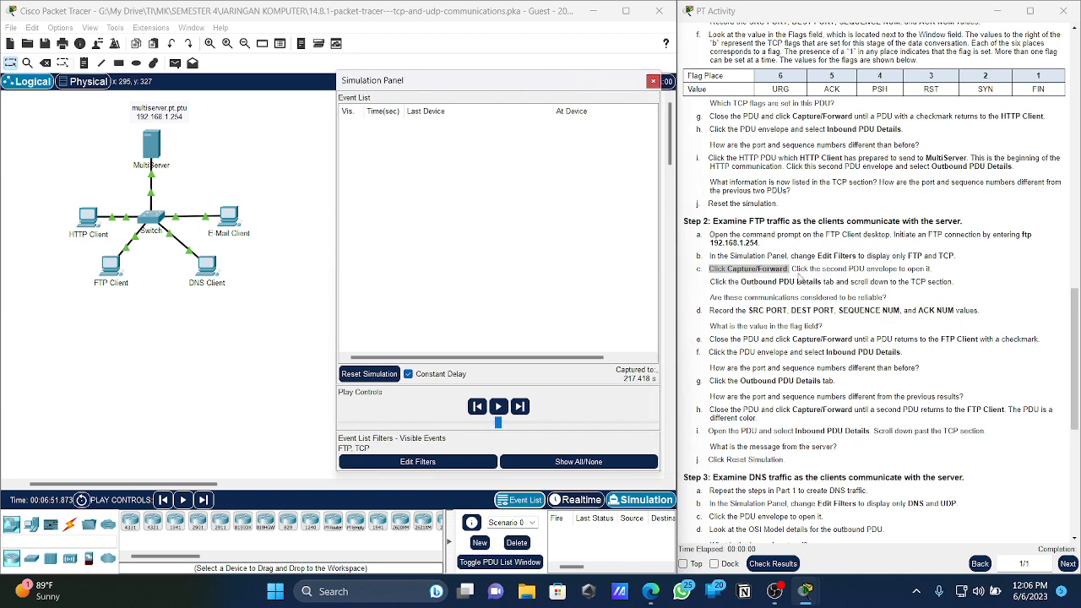
click(111, 265)
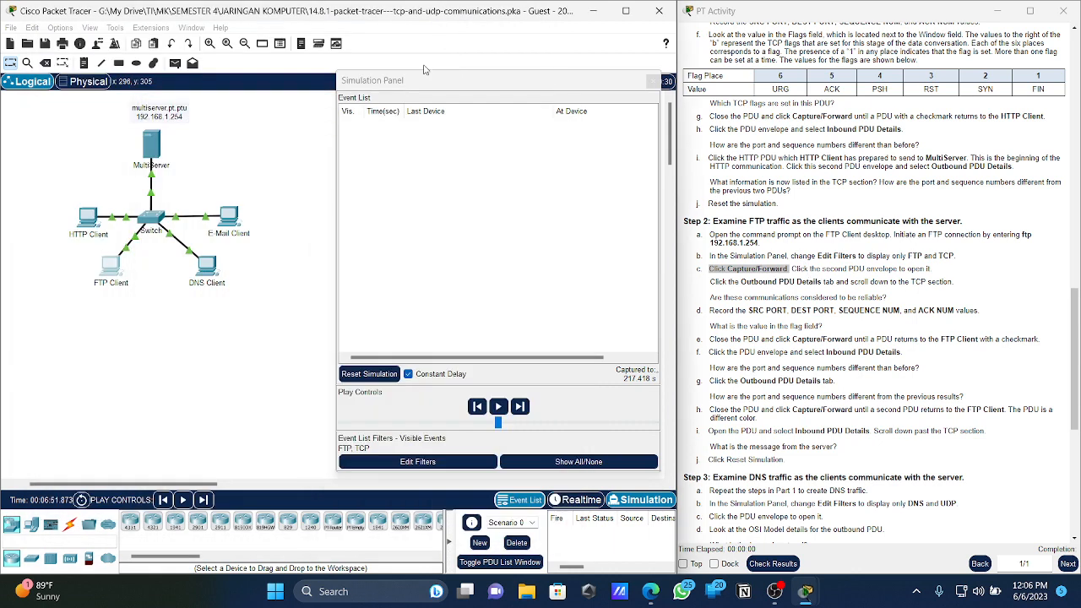
click(452, 32)
- Close the open DNS Client, HTTP Client, FTP Client and E-Mail Client windows and reset the simulation
click(205, 264)
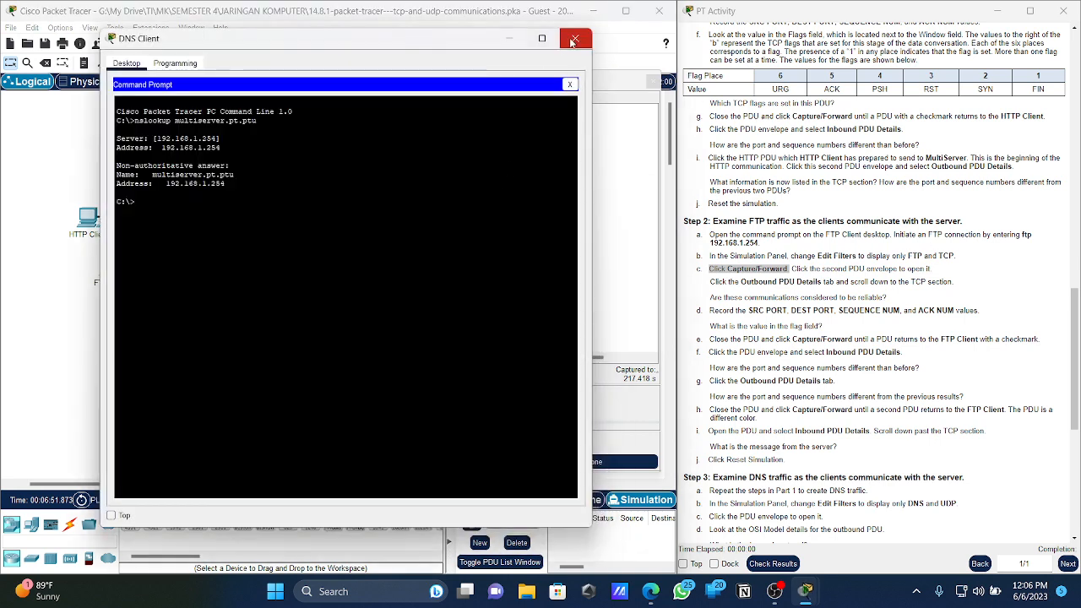
click(573, 40)
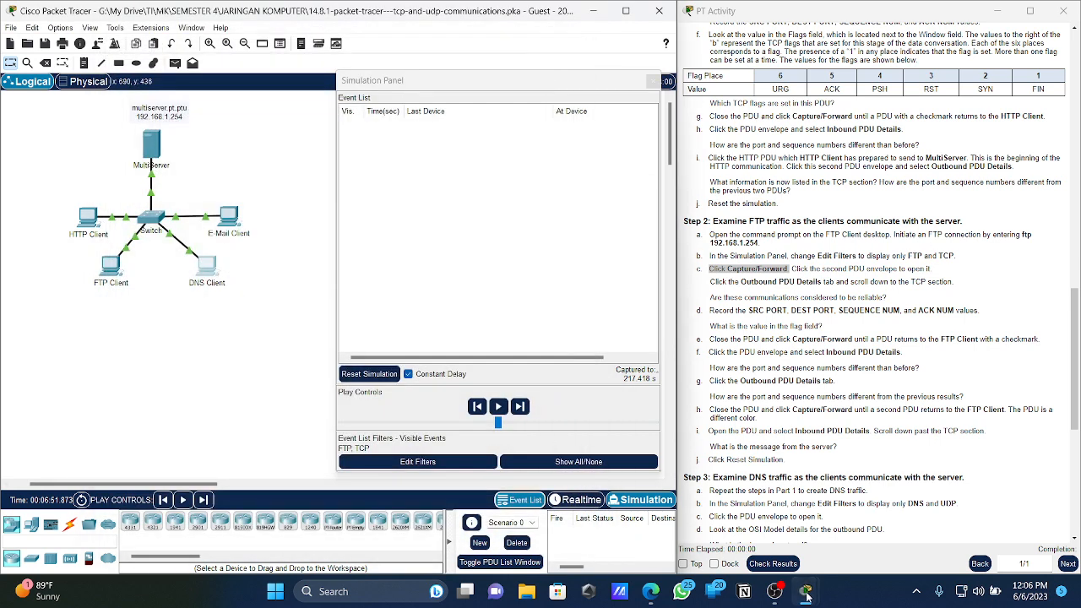
mouse_move(804, 591)
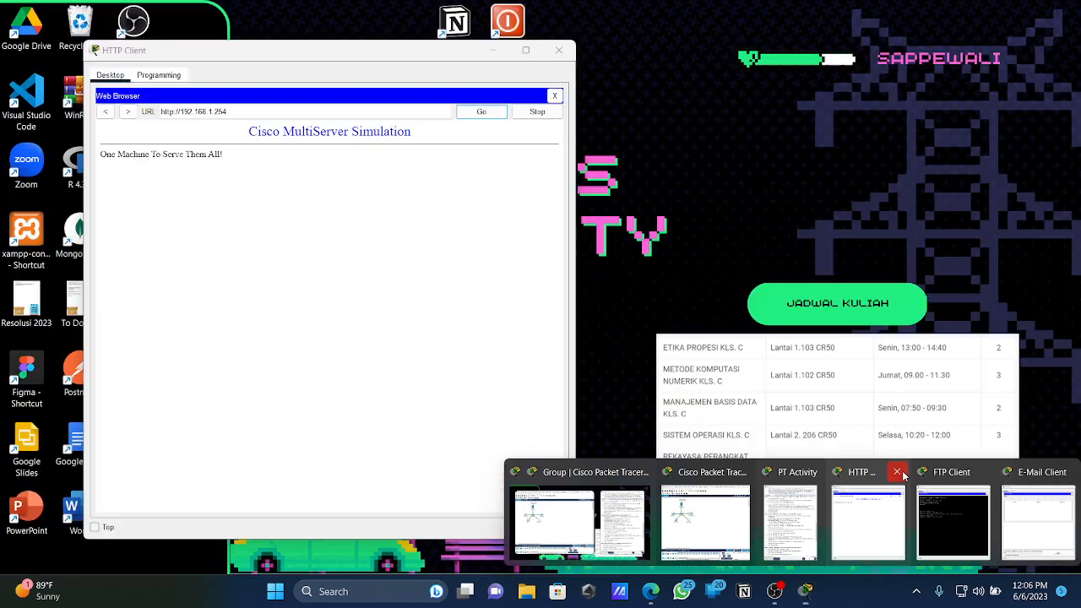
click(895, 472)
click(958, 472)
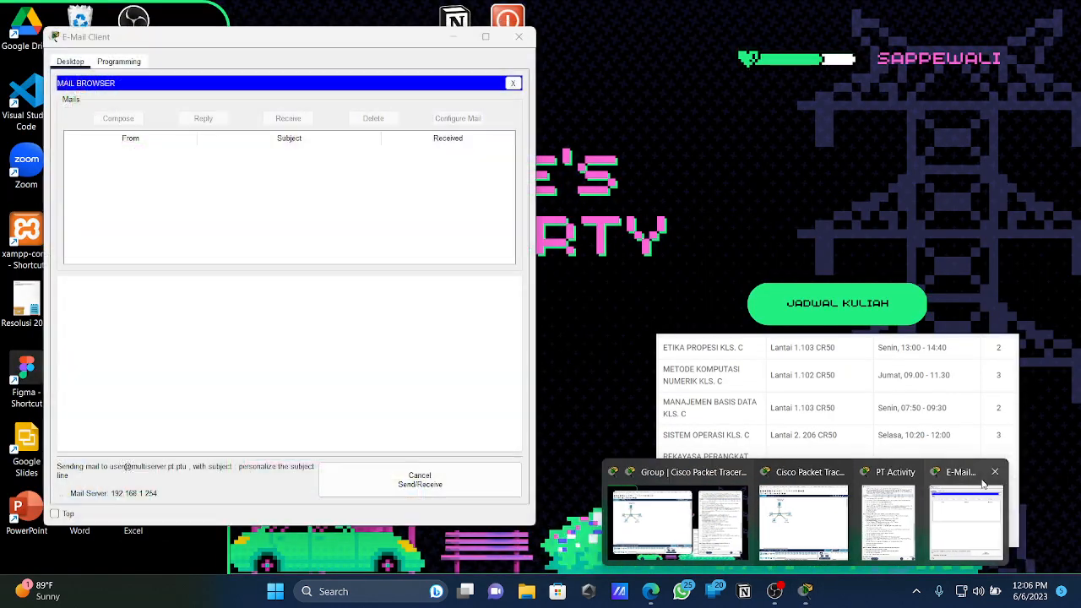
click(993, 471)
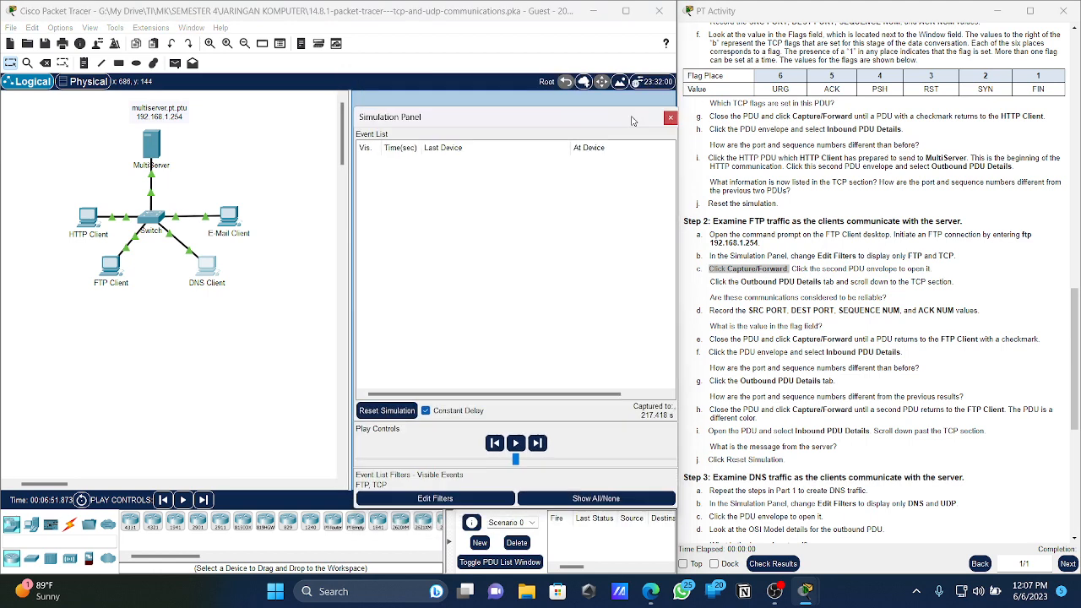
click(400, 394)
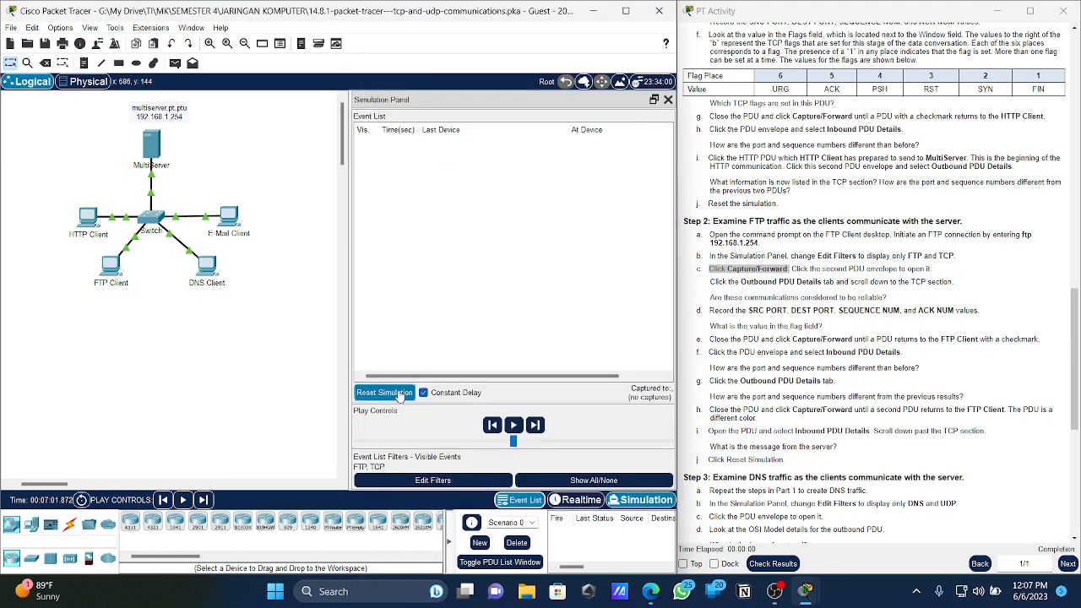
- Retry ftp 192.168.1.254. in the FTP Client's command prompt, minimize its window and recheck the event filters
click(107, 268)
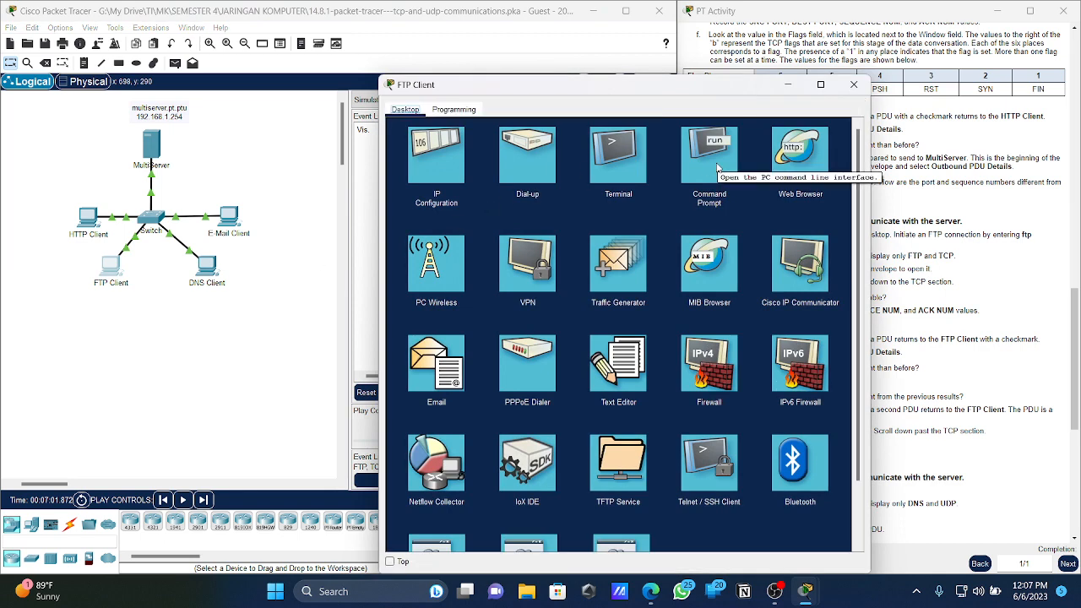
click(716, 166)
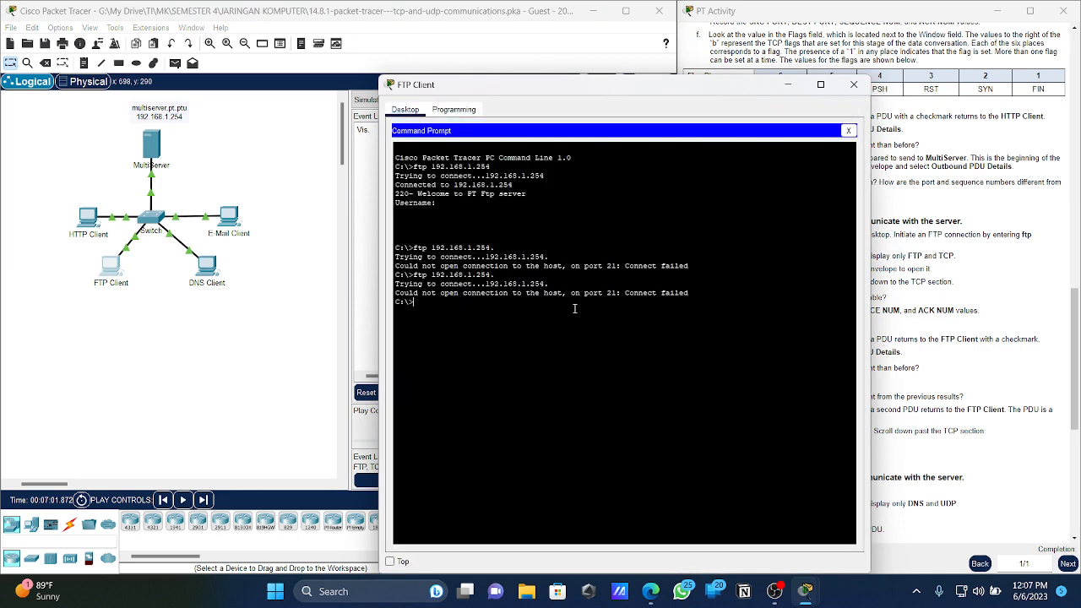
key(Up)
key(Return)
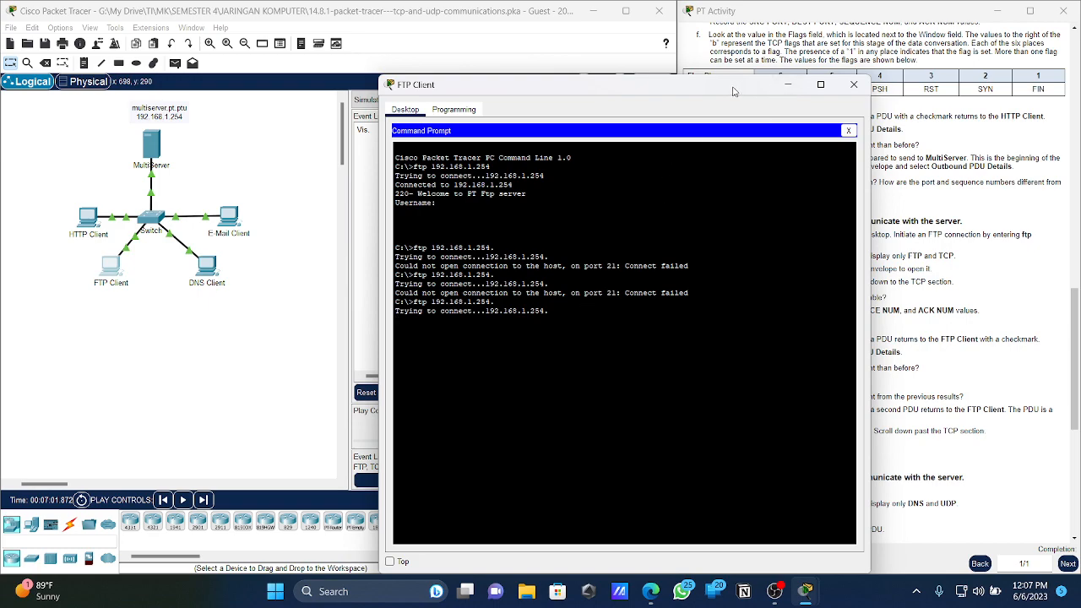
drag(735, 90, 503, 66)
click(556, 60)
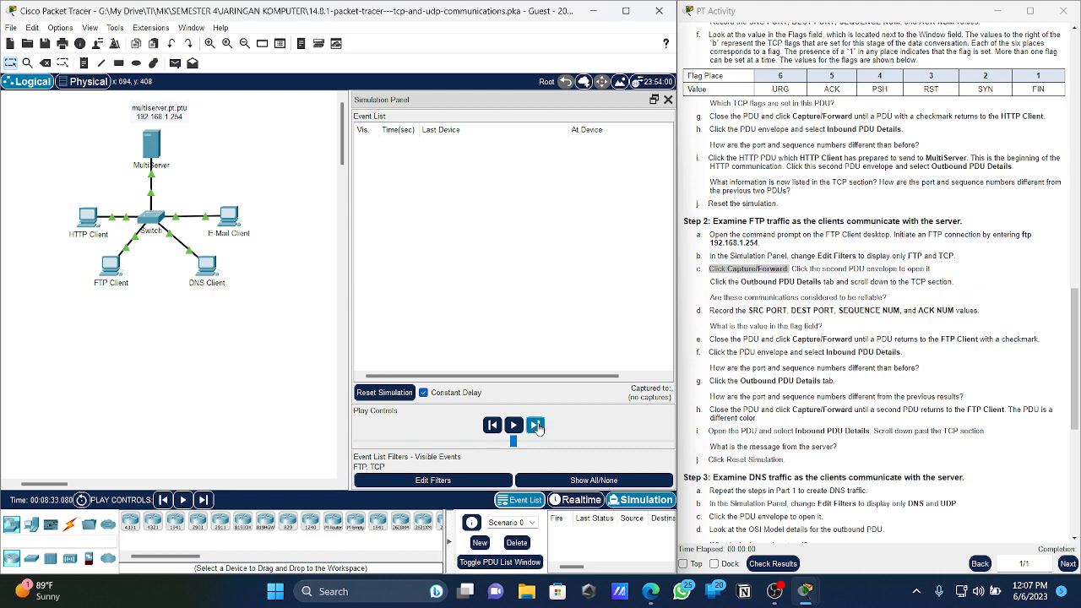
click(396, 481)
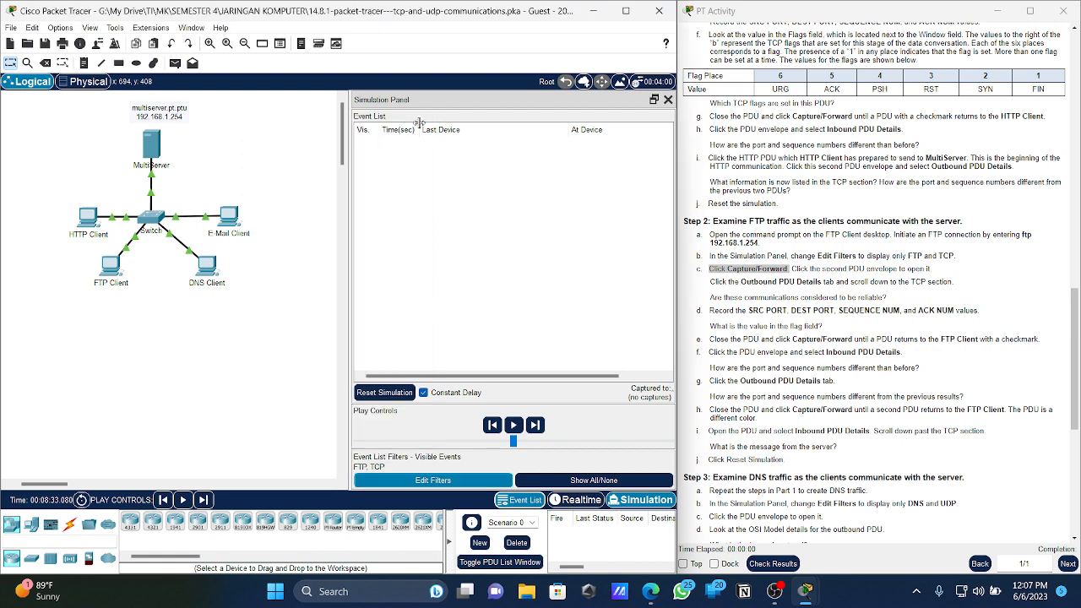
click(420, 126)
- Bring up the FTP Client's command prompt and copy the FTP connection command from Step 2a of the instructions
click(111, 267)
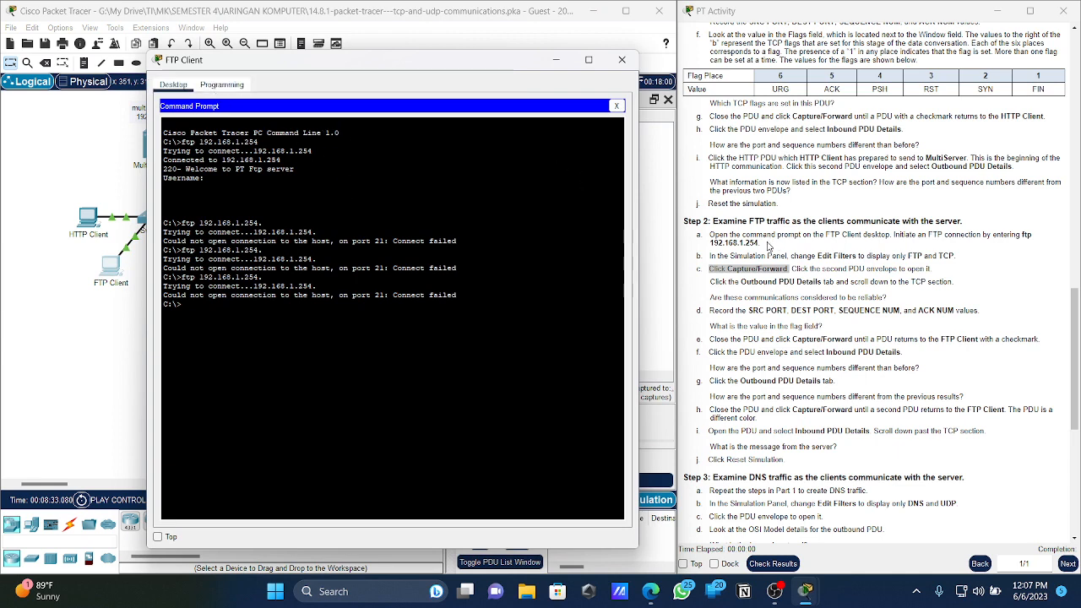
click(767, 247)
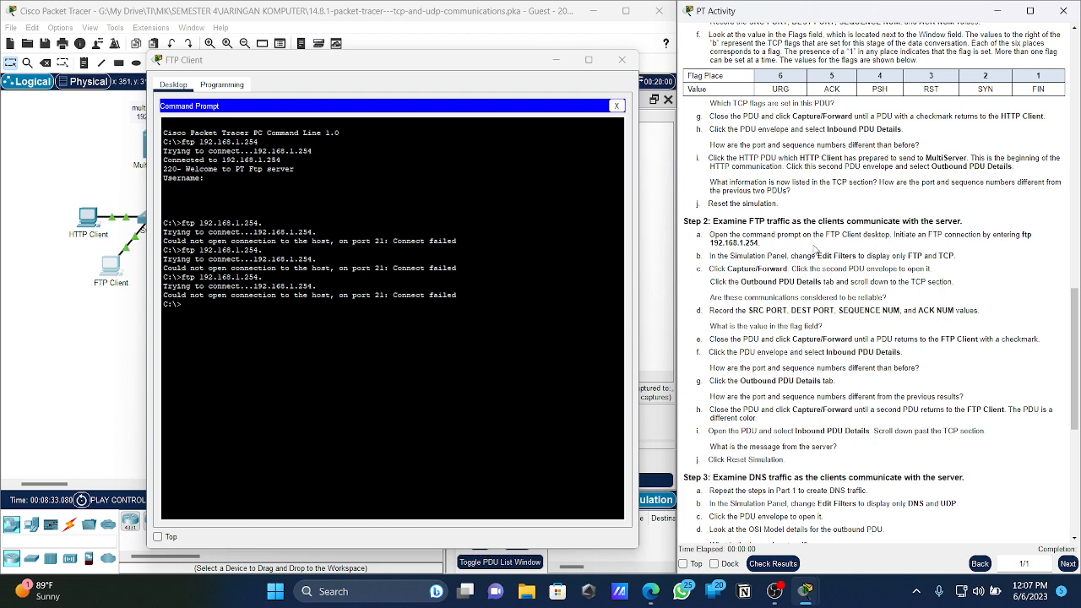
drag(815, 247, 1020, 234)
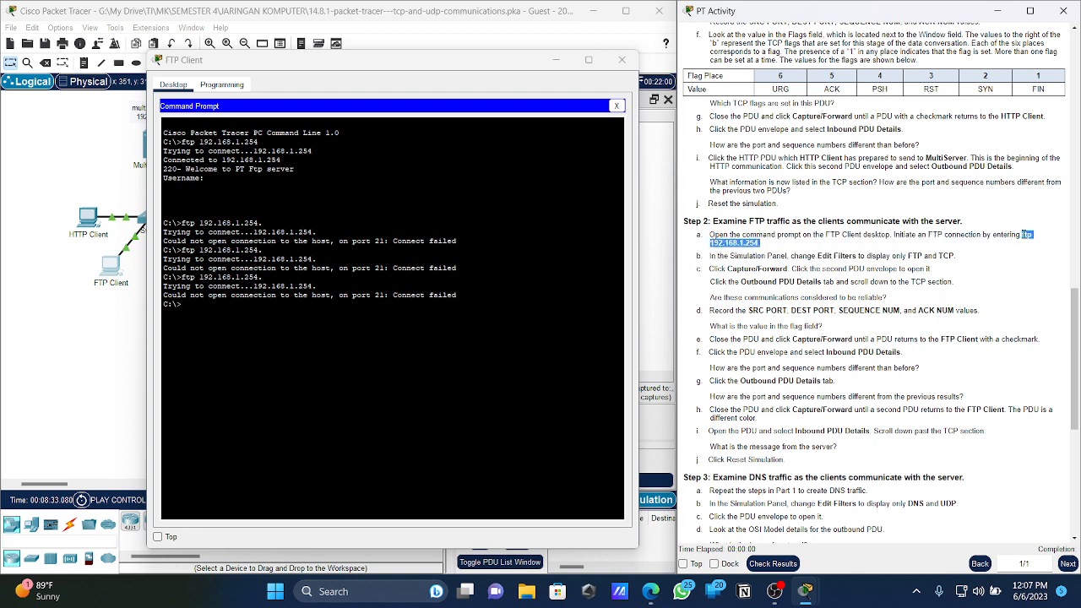
right_click(1024, 235)
click(1026, 246)
- Paste the copied command without its trailing period, run it as ftp 192.168.1.254, and close the FTP Client window
click(282, 328)
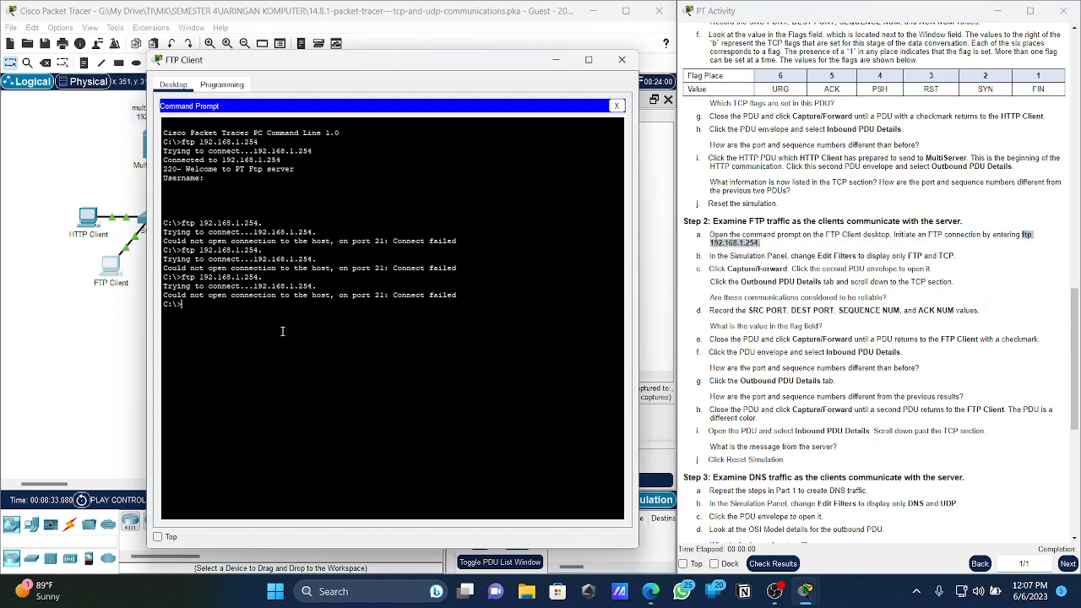
right_click(282, 329)
click(299, 347)
key(BackSpace)
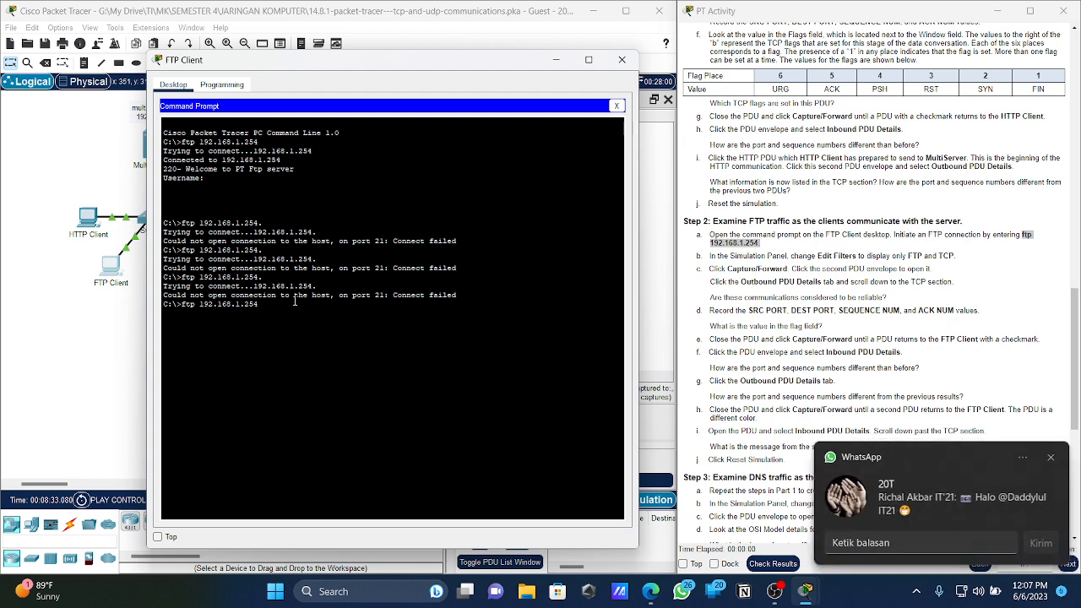
key(Return)
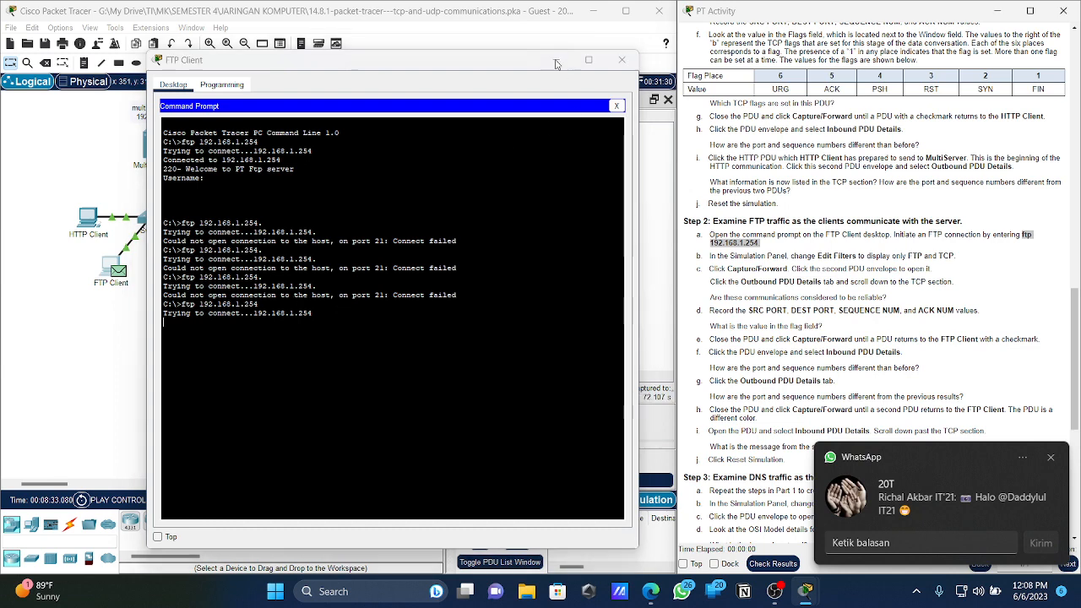
click(621, 59)
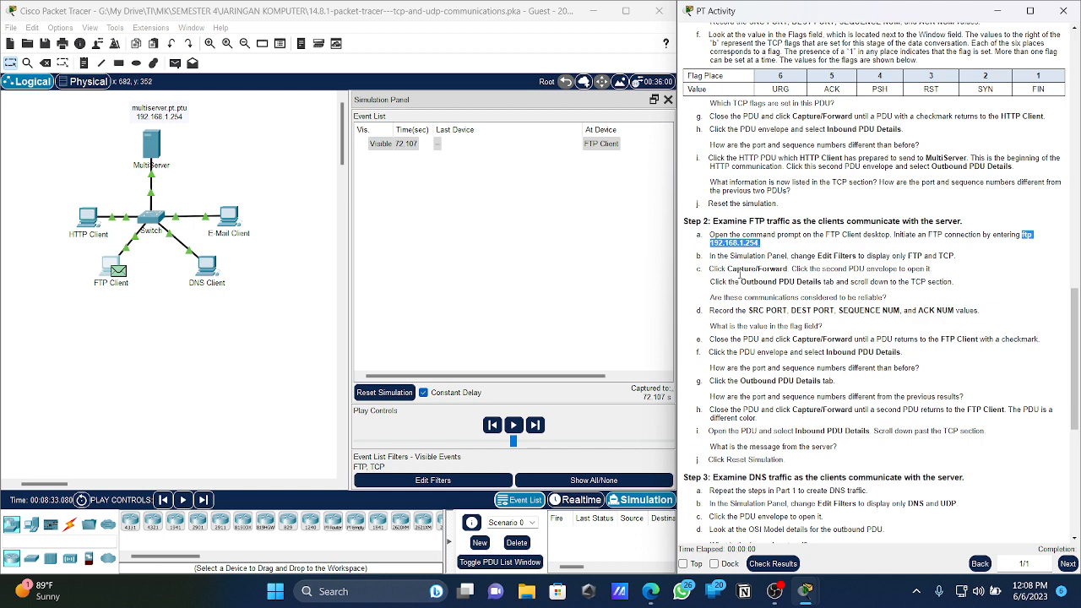
drag(817, 257, 857, 256)
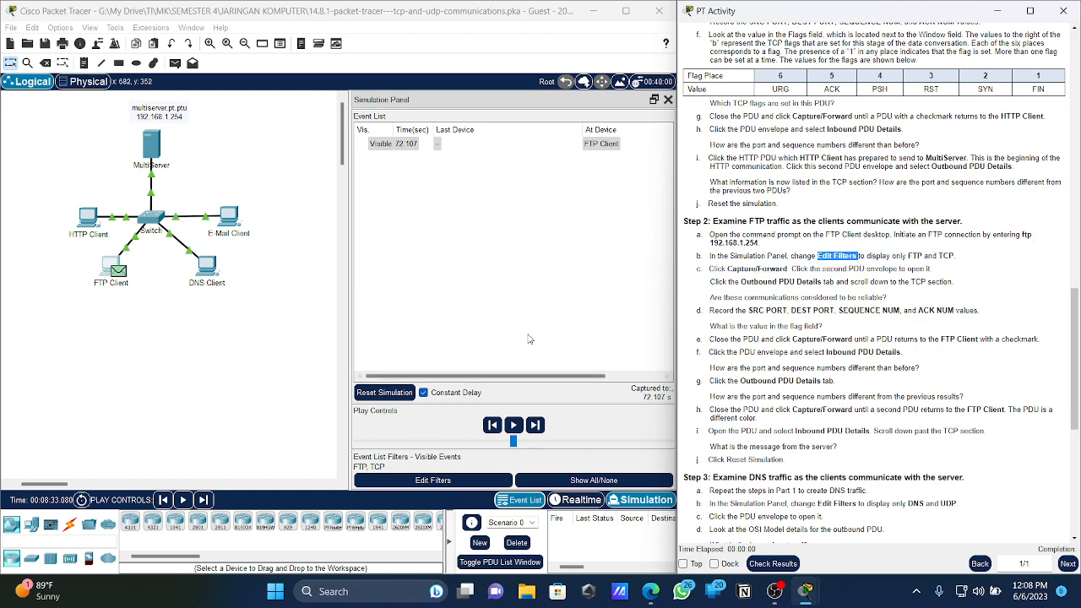
- Advance the simulation event by event until the PDU travels through Switch and MultiServer and returns to FTP Client
click(532, 427)
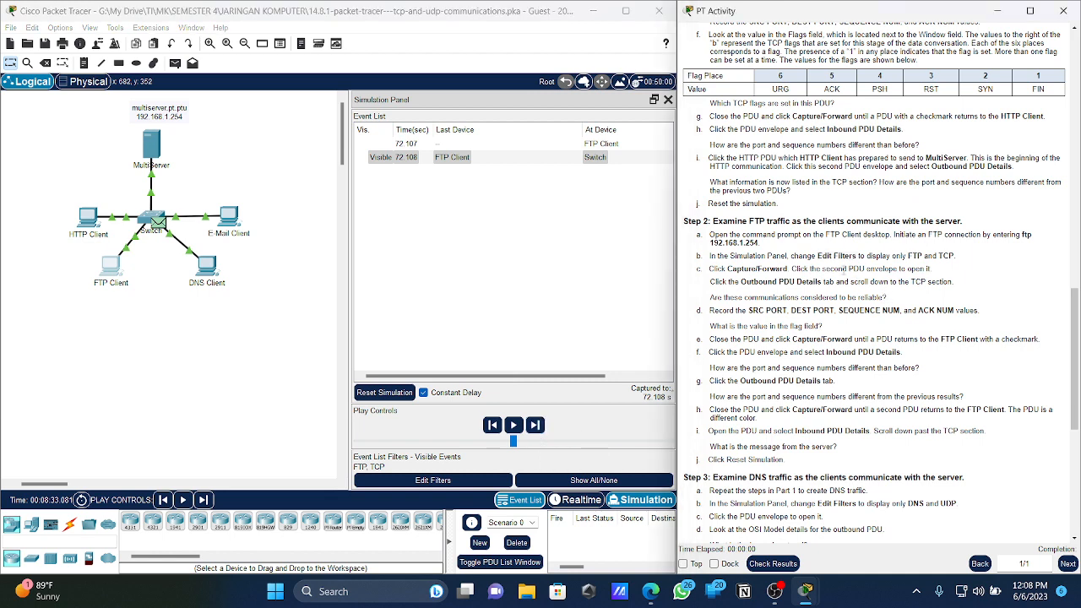
drag(842, 269, 900, 273)
click(534, 425)
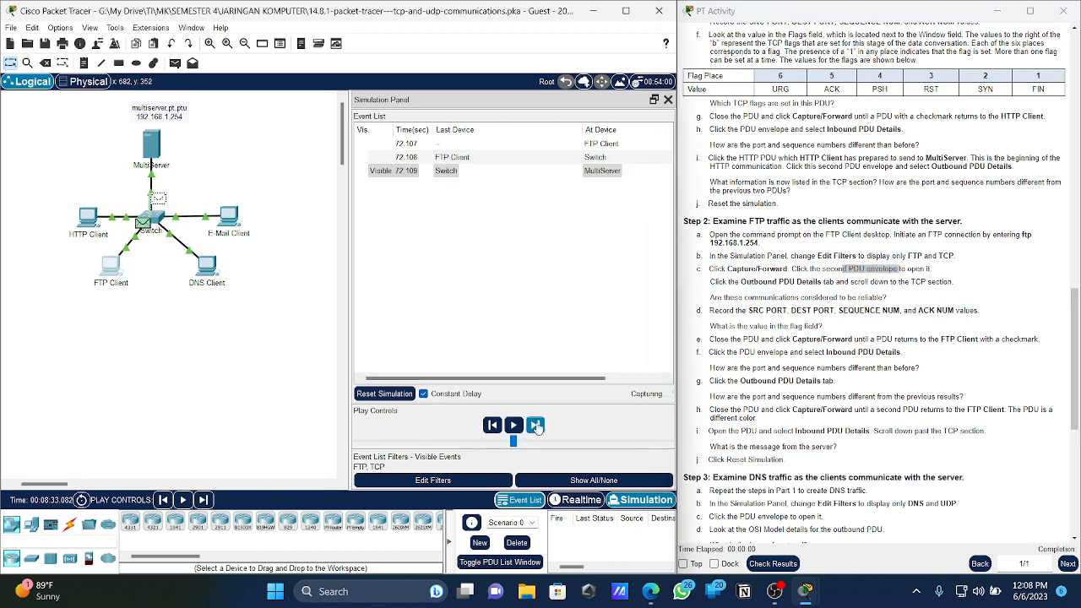
click(536, 426)
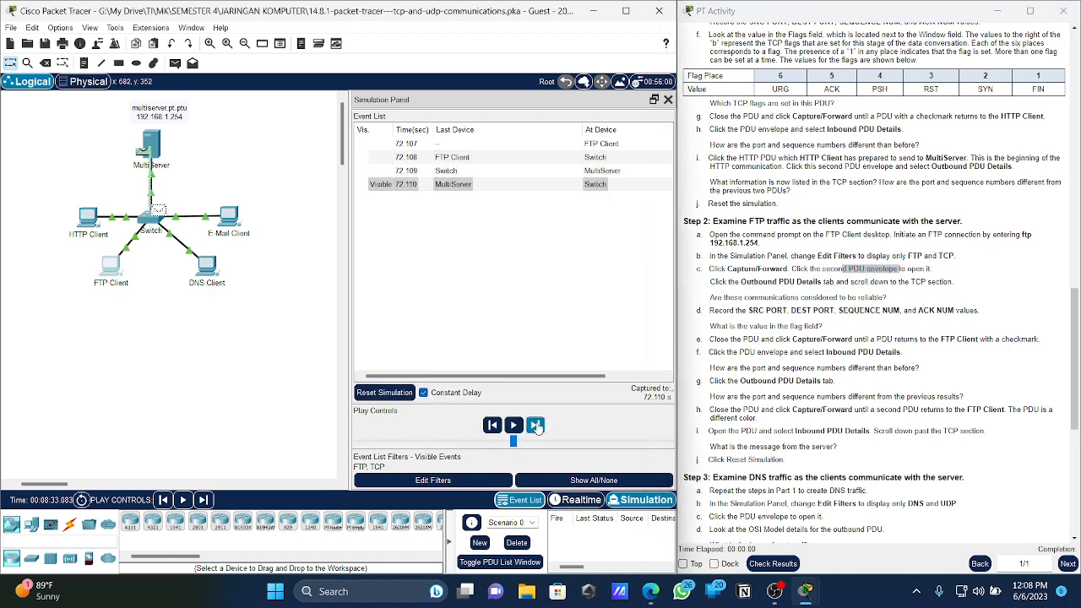
click(535, 426)
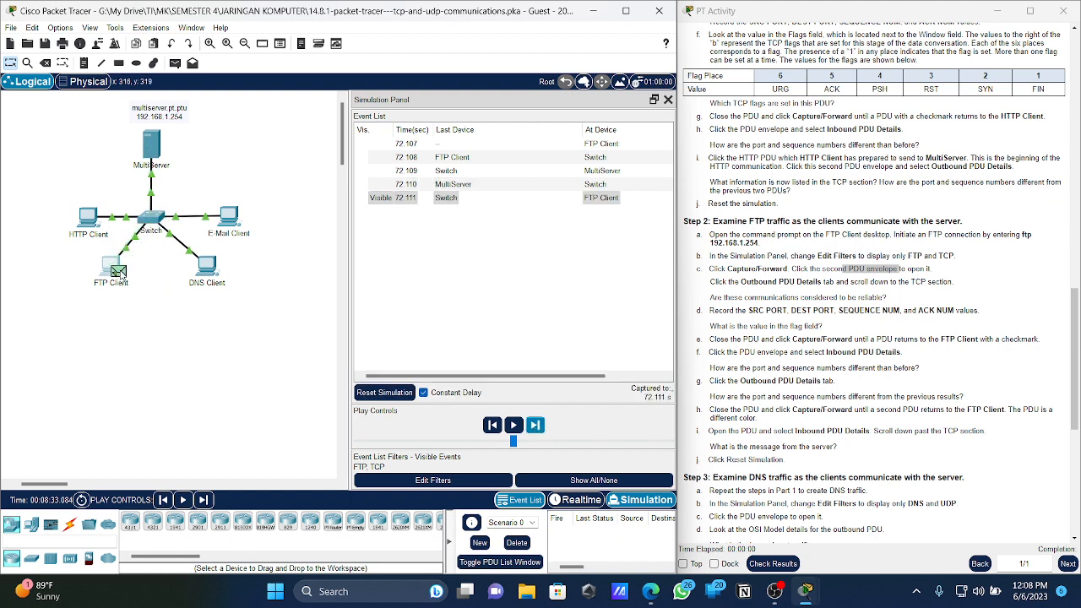
click(118, 271)
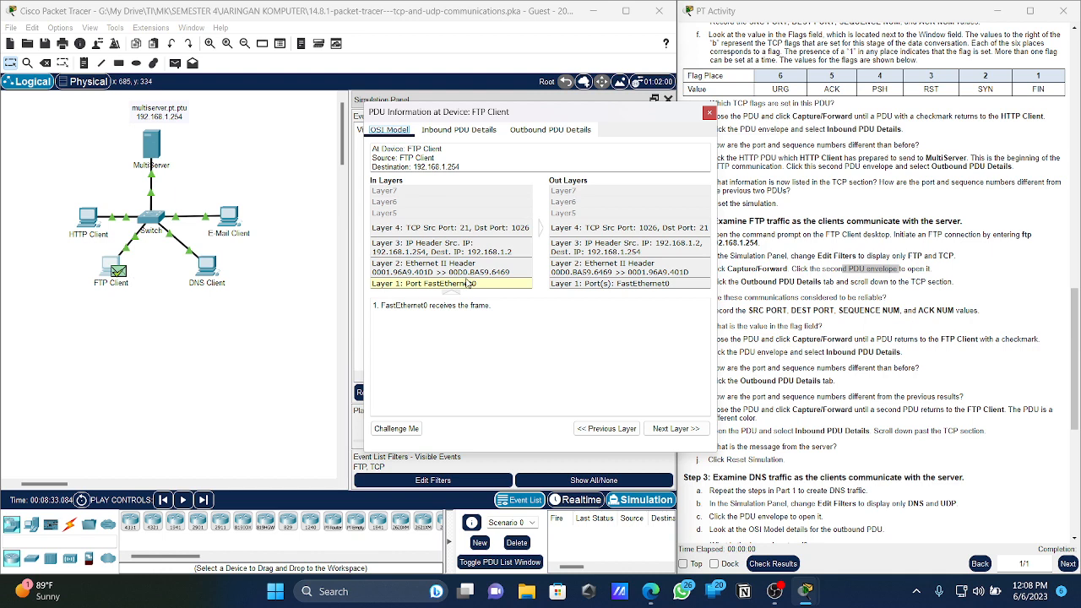
click(709, 113)
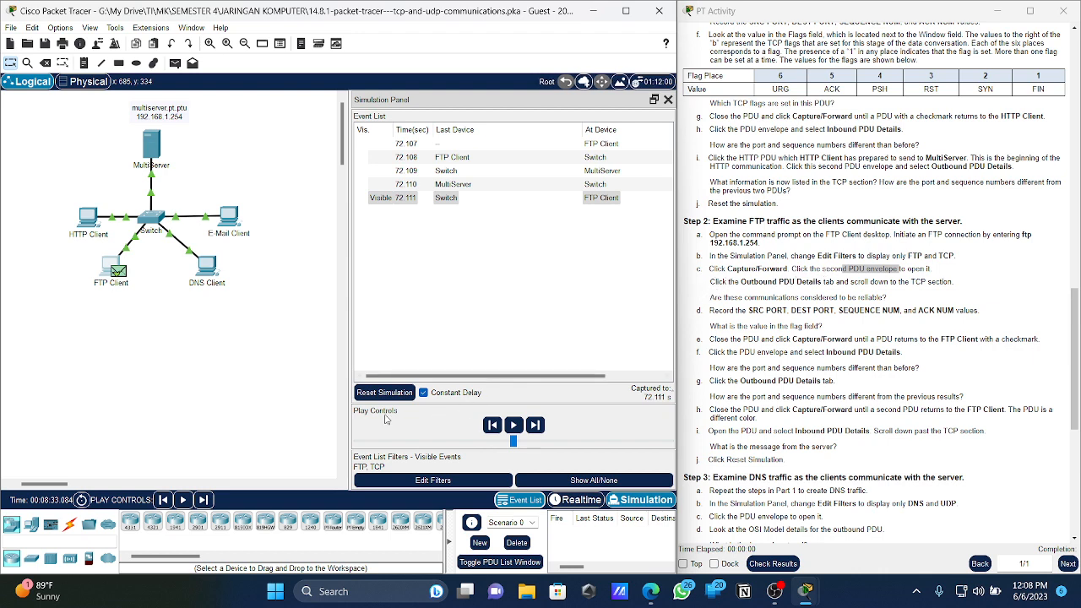
click(119, 271)
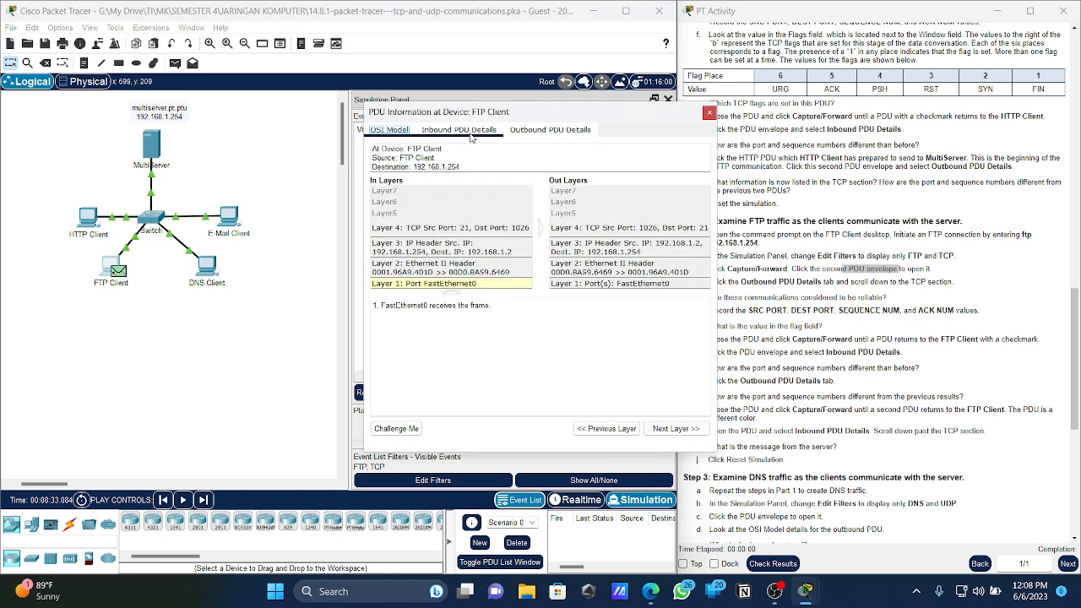
drag(470, 113, 354, 114)
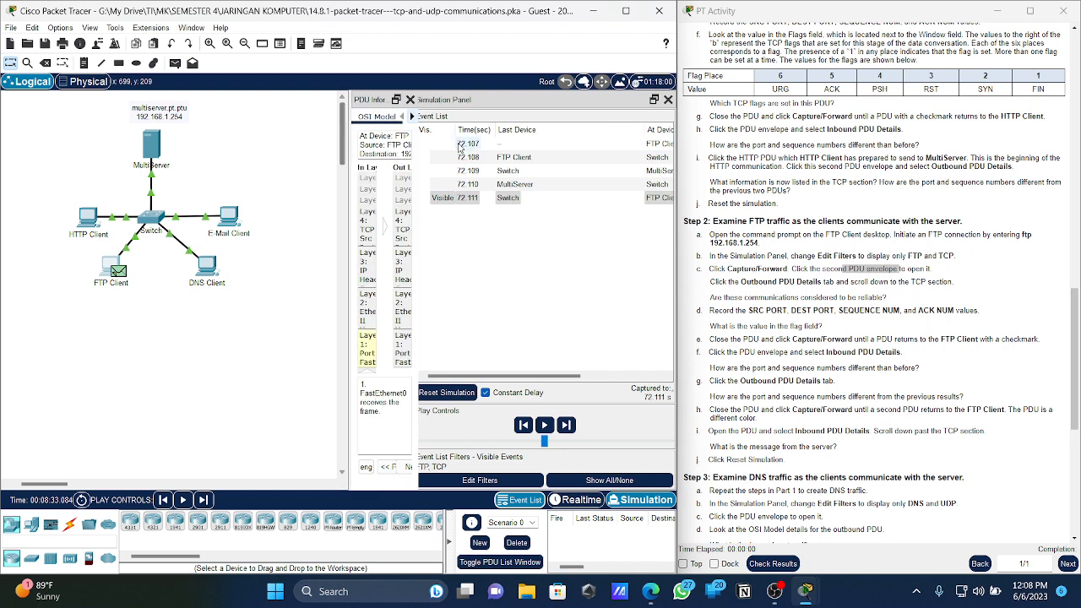
click(402, 100)
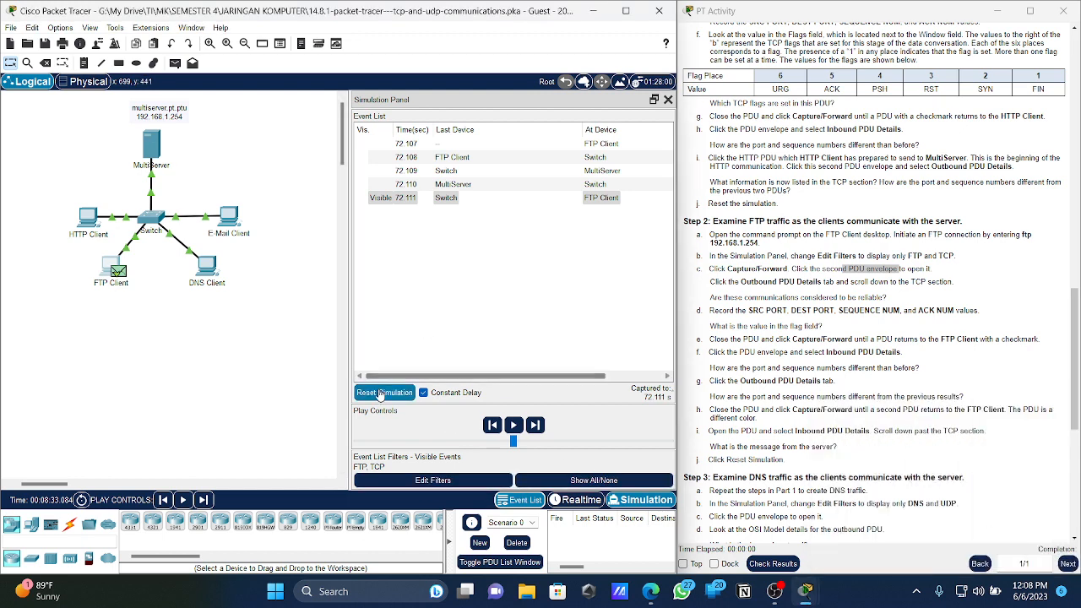
- Step the simulation back to the first event at FTP Client and open its PDU information in an enlarged floating window
click(492, 426)
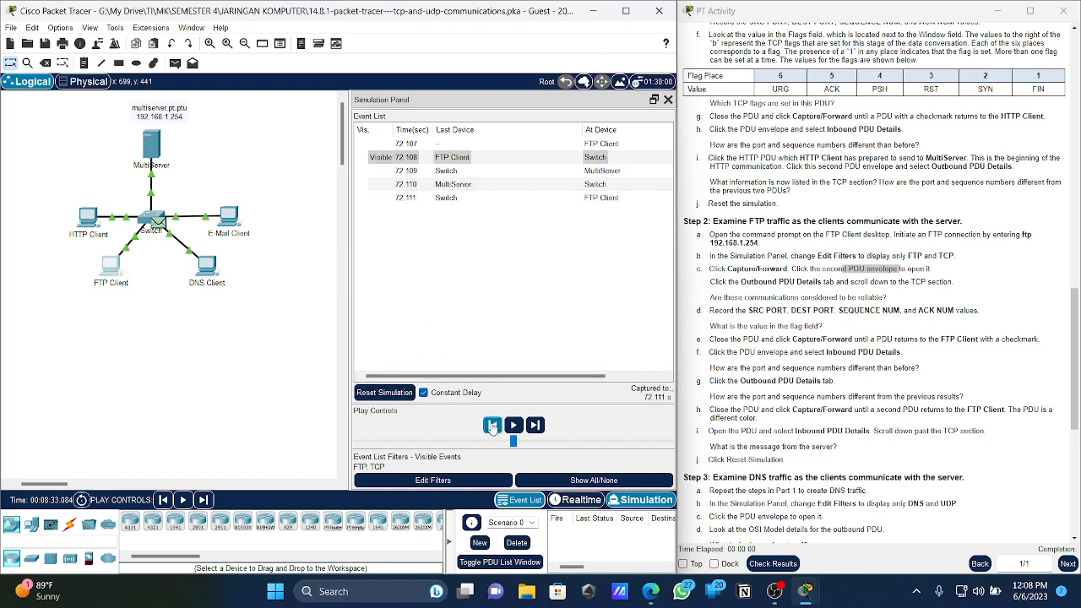
click(492, 425)
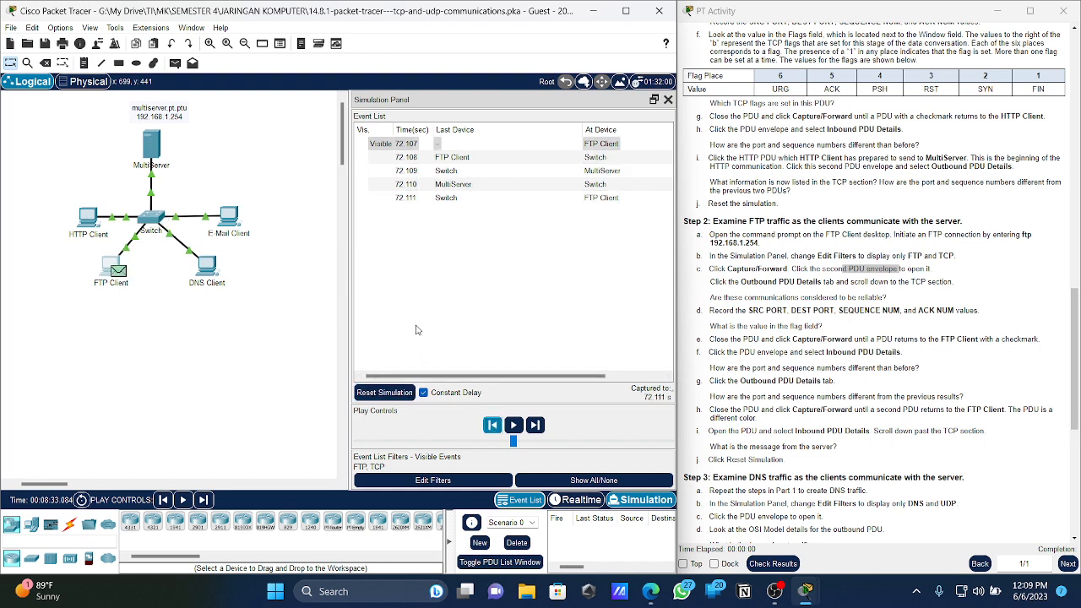
click(123, 272)
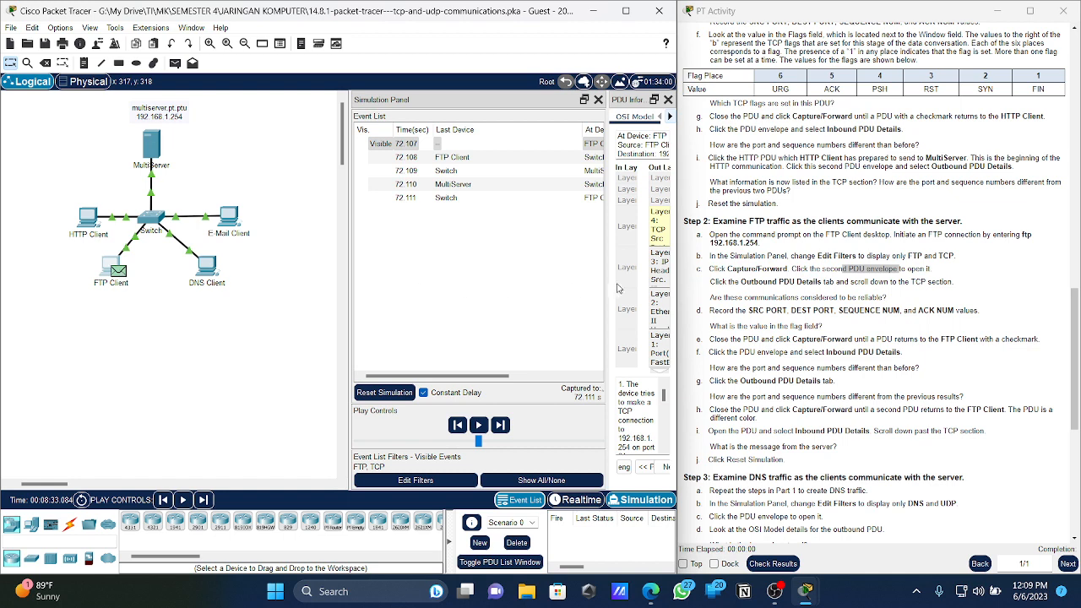
drag(505, 115, 588, 264)
drag(606, 345, 286, 242)
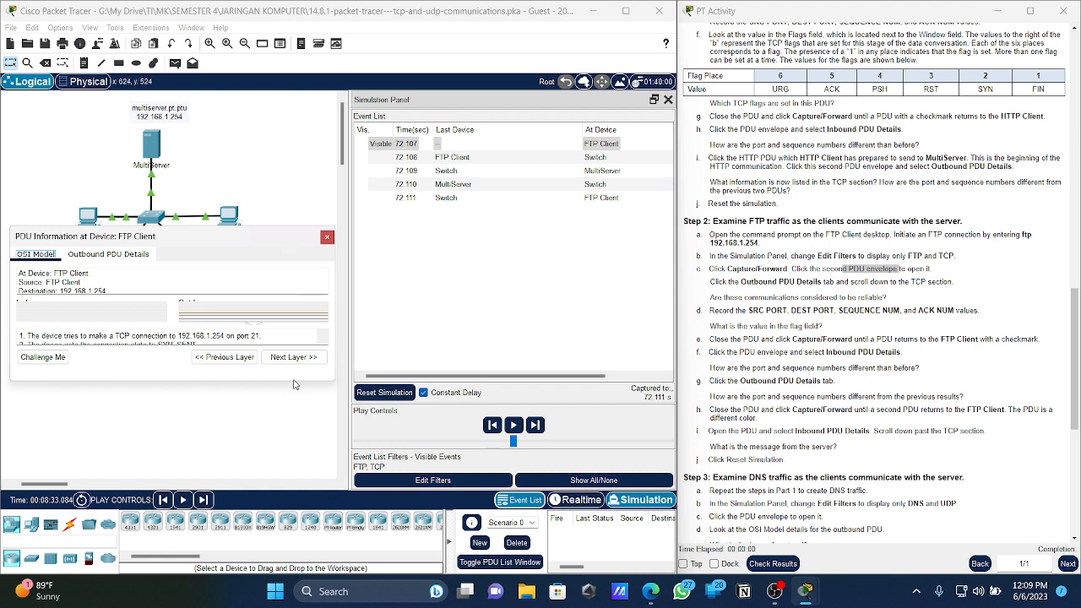
drag(294, 384, 291, 500)
- Review the first PDU's Outbound PDU Details and OSI Model layers against the reliability question in Step 2c
click(108, 254)
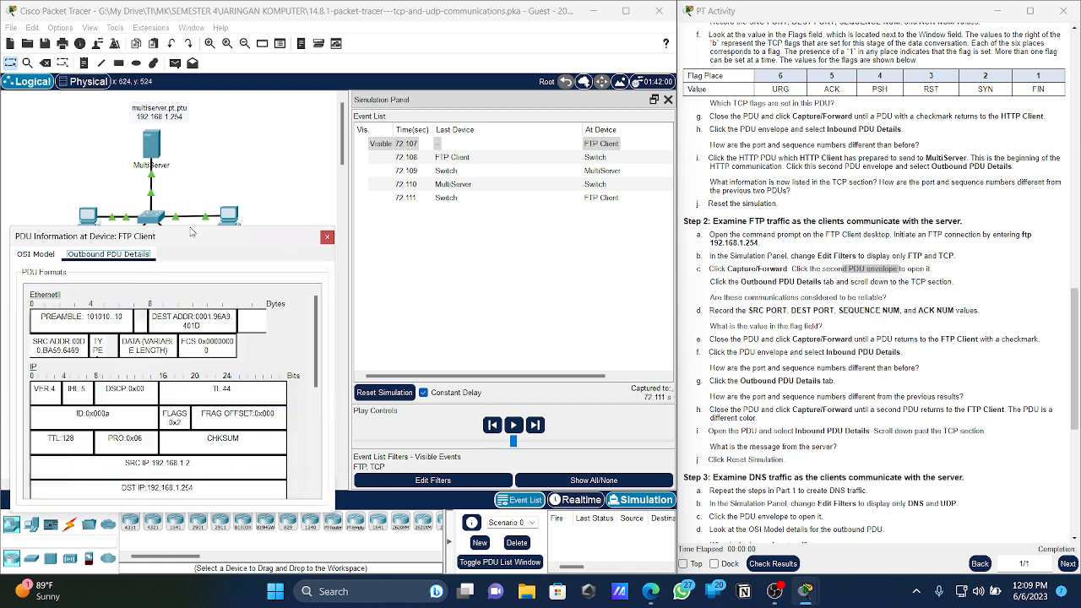
drag(191, 231, 226, 149)
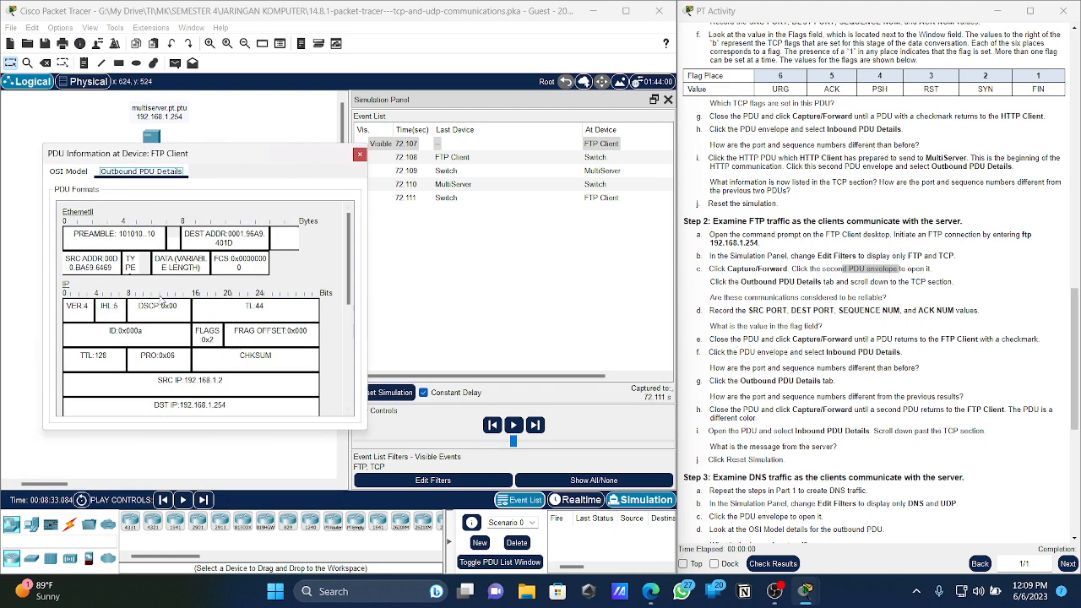
scroll(785, 301, down, 1)
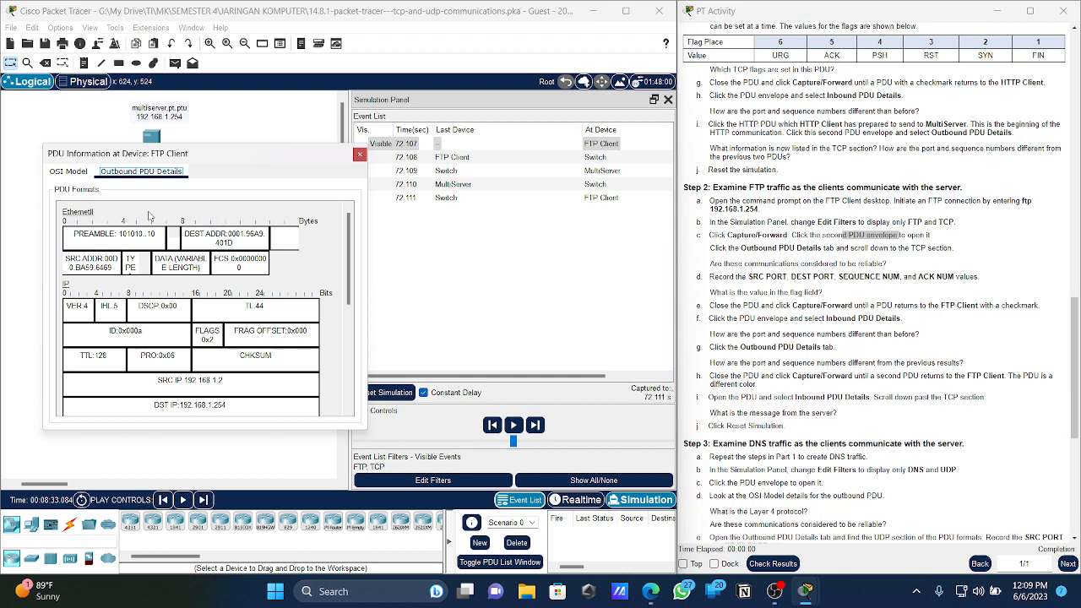
click(75, 171)
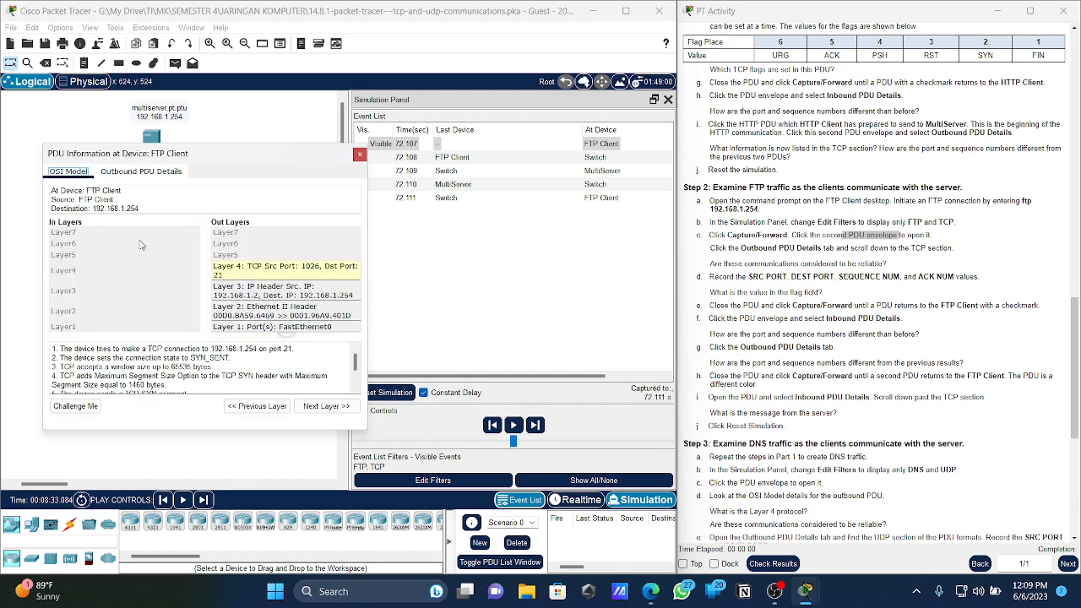
click(140, 172)
drag(710, 263, 868, 263)
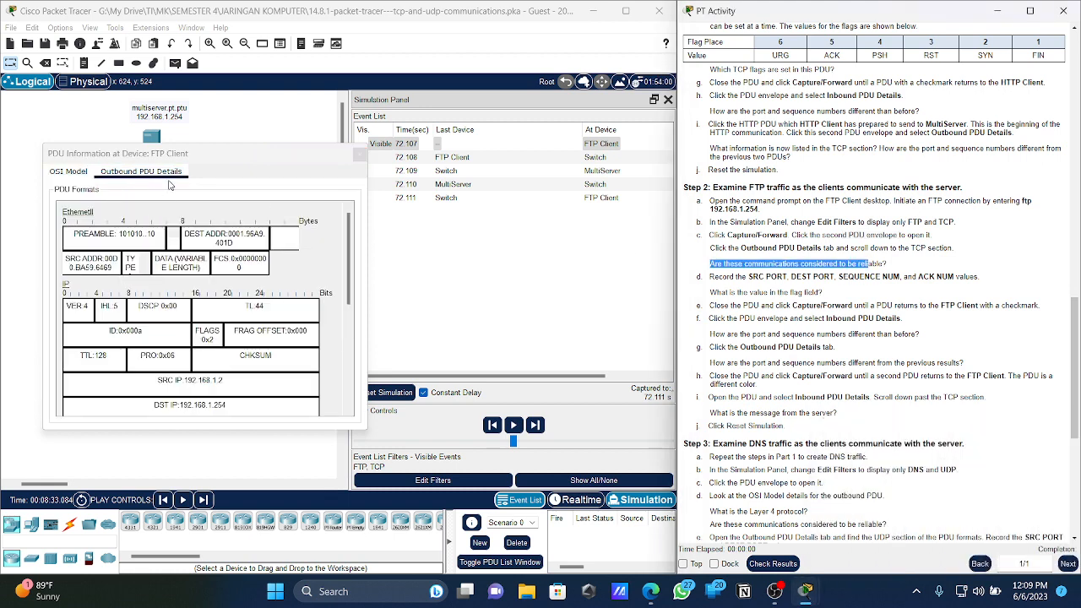
drag(217, 157, 247, 137)
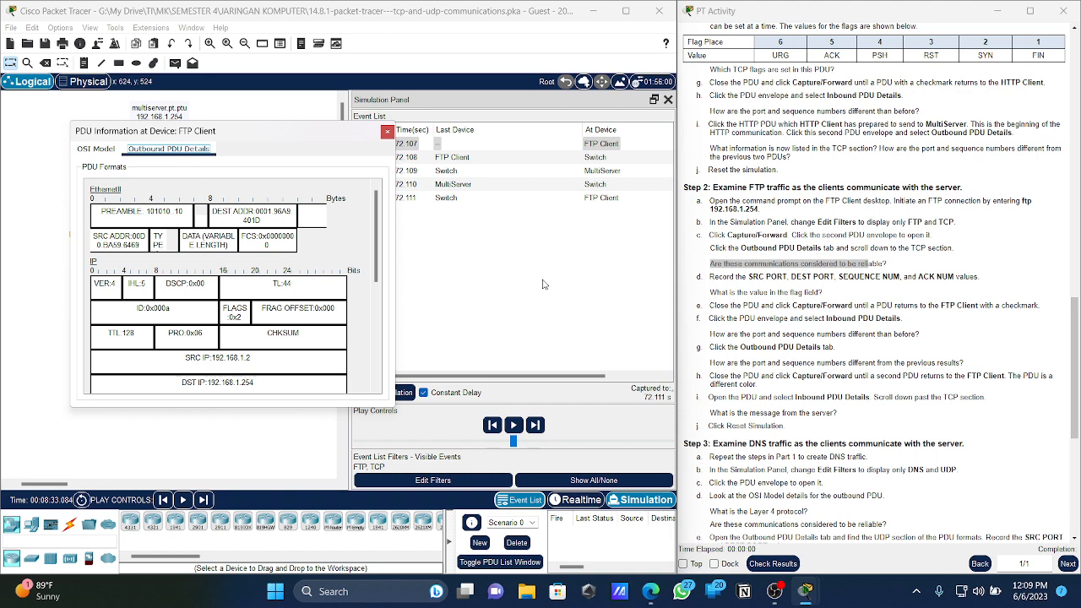
- Examine the outbound TCP section's source port, destination port, sequence number, acknowledgement number and flags, and close the PDU information window
scroll(266, 235, down, 5)
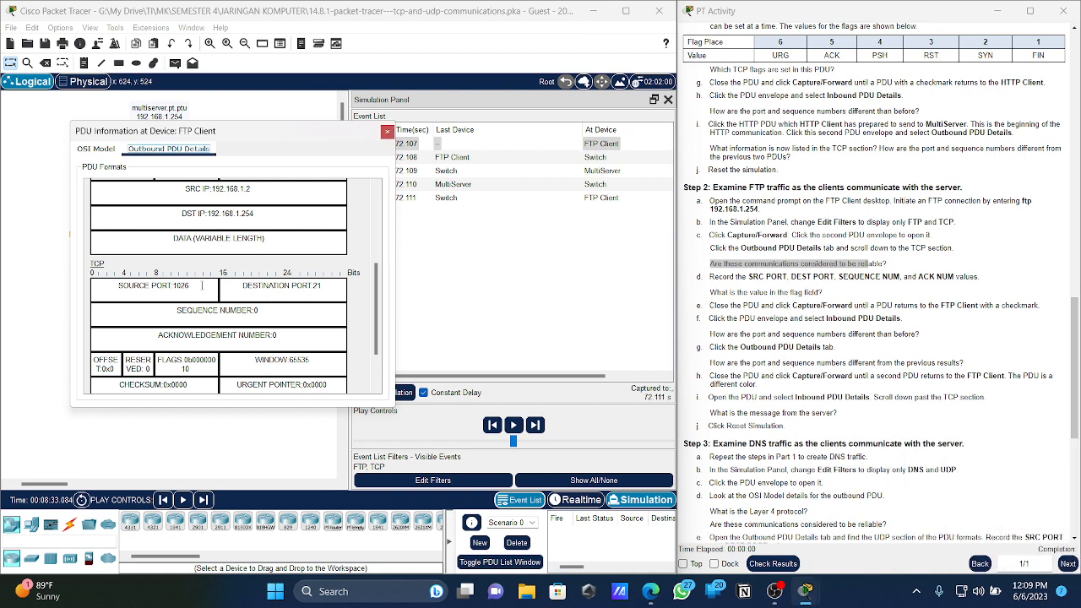
drag(121, 285, 191, 286)
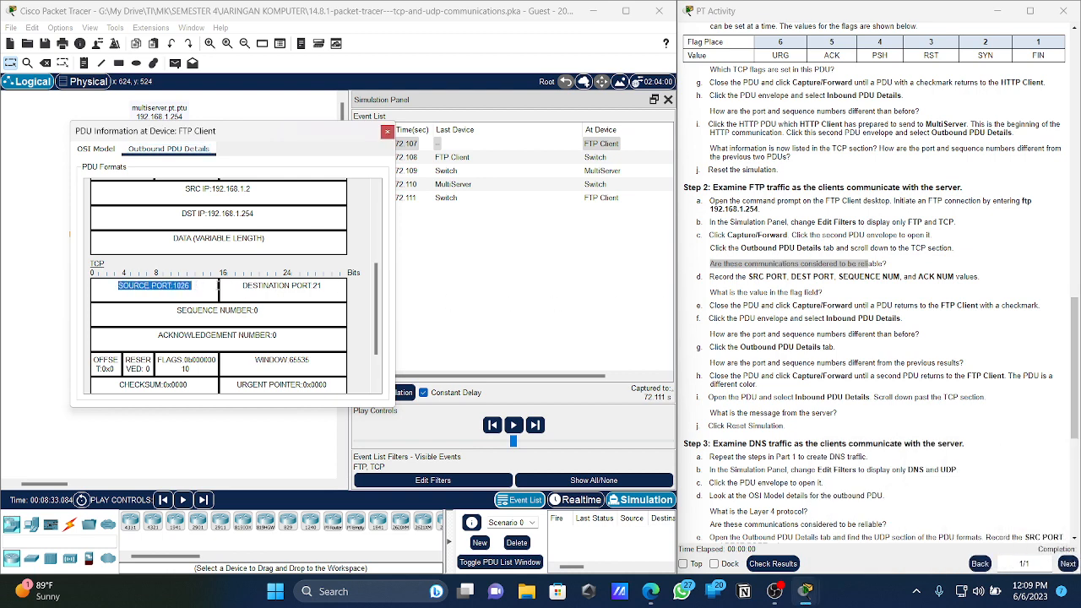
triple_click(281, 288)
click(268, 311)
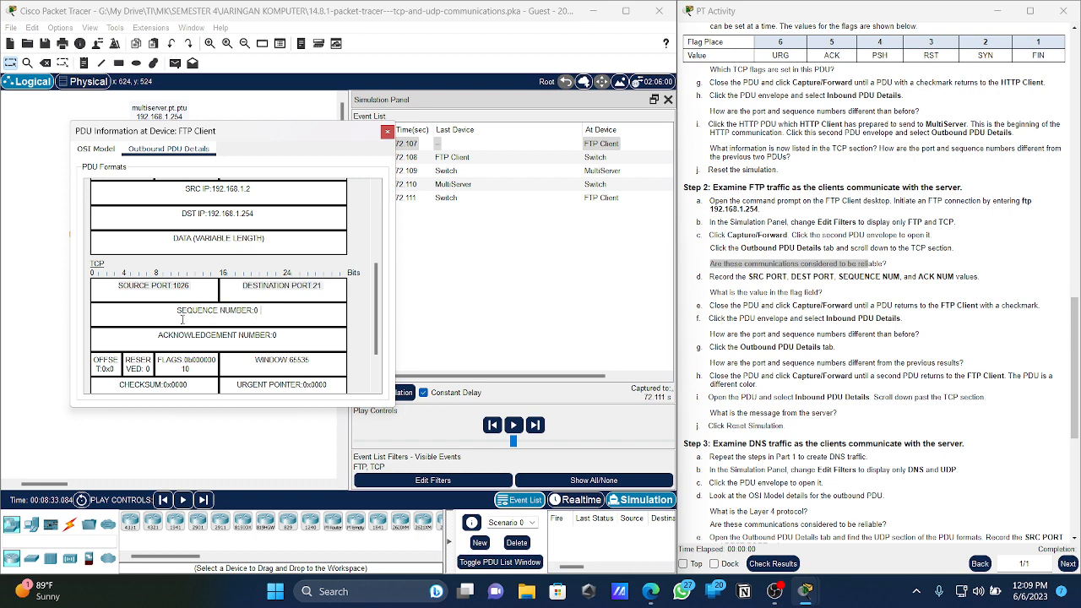
drag(157, 335, 293, 337)
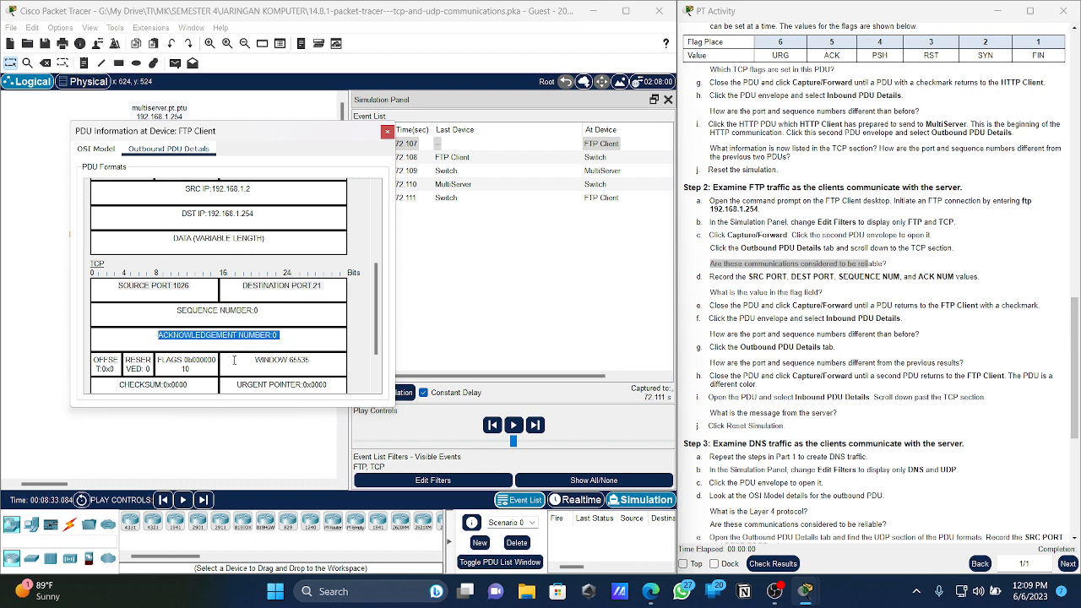
mouse_move(187, 359)
mouse_down()
mouse_move(191, 369)
mouse_move(198, 360)
mouse_up()
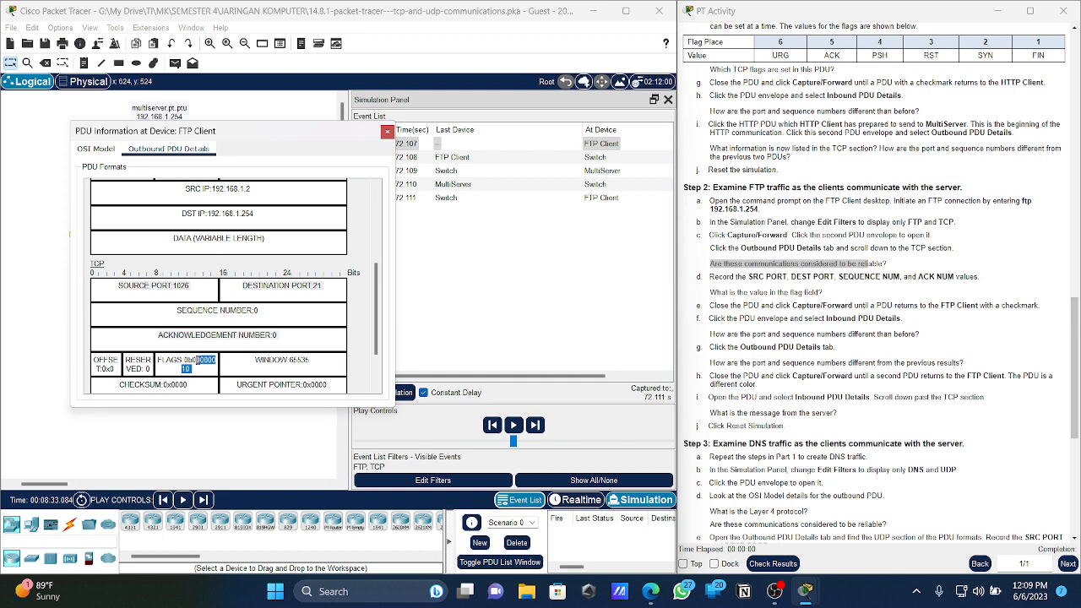
scroll(945, 297, up, 1)
scroll(946, 298, down, 2)
click(387, 133)
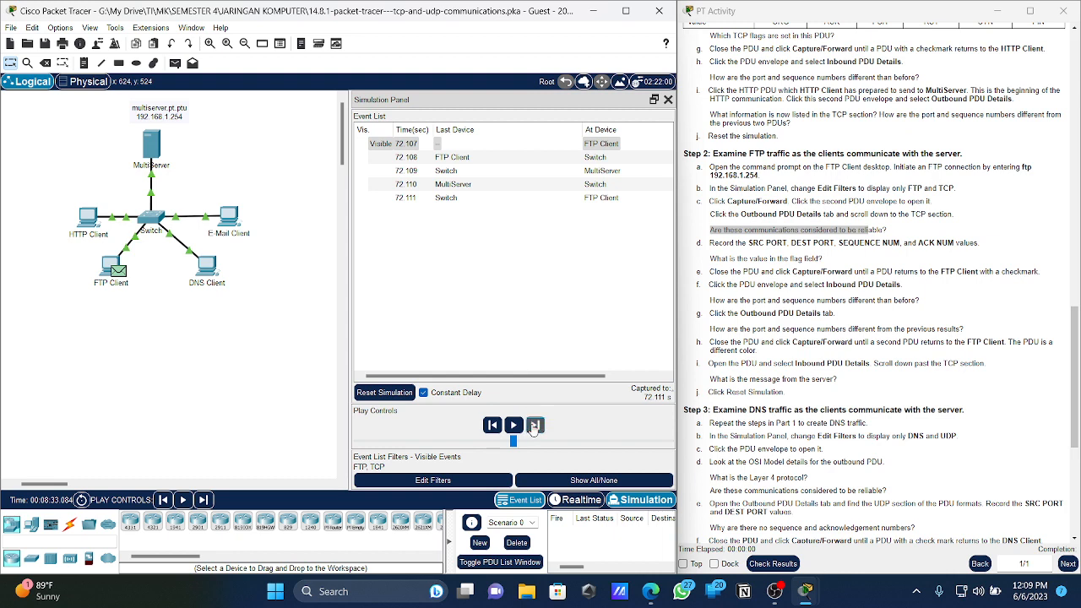
- Advance the simulation until the PDU returns to FTP Client and open that PDU's Inbound PDU Details
click(533, 425)
click(533, 426)
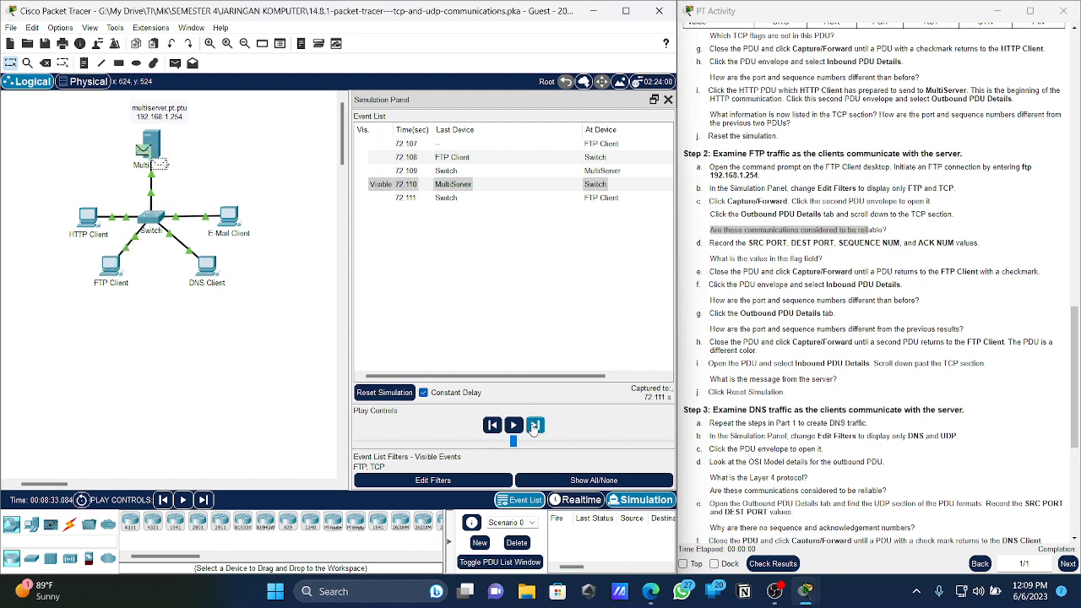
click(534, 426)
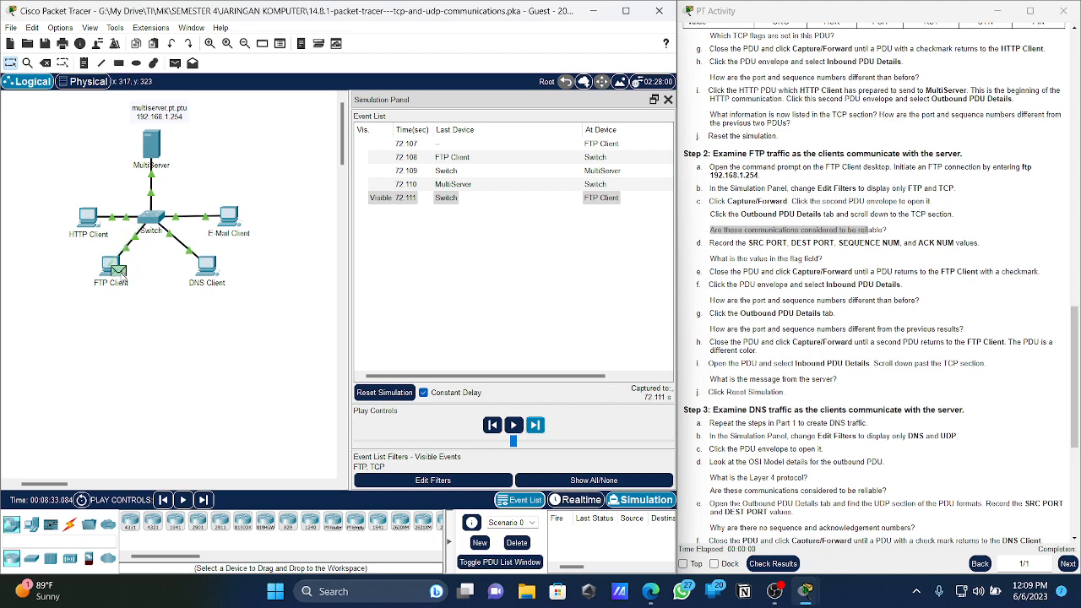
click(119, 274)
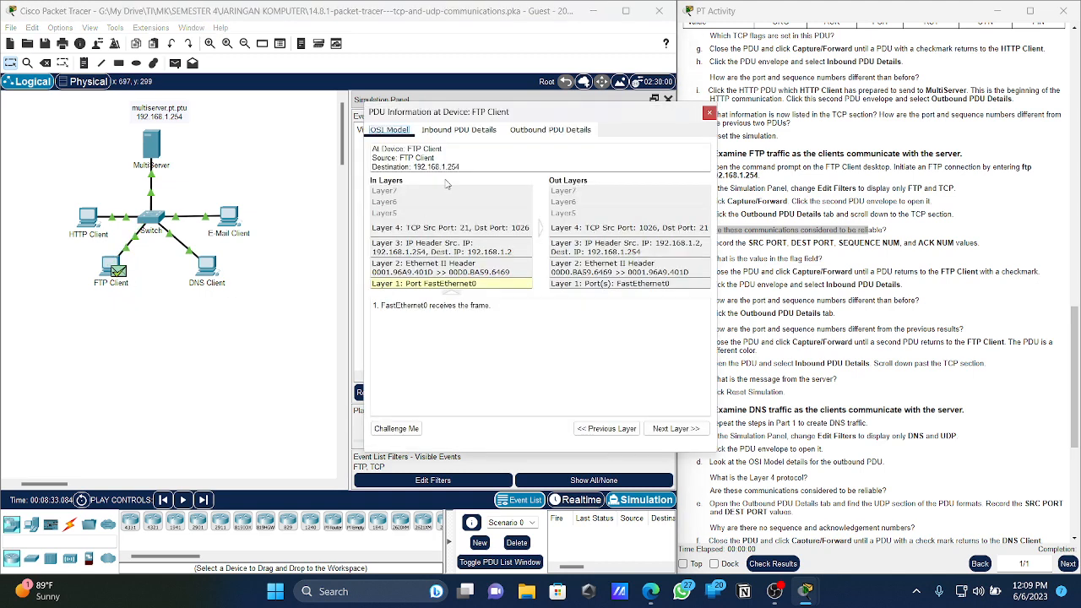
click(454, 132)
- Float the FTP Client's PDU information window over the topology and enlarge it to show the inbound PDU formats
double_click(456, 112)
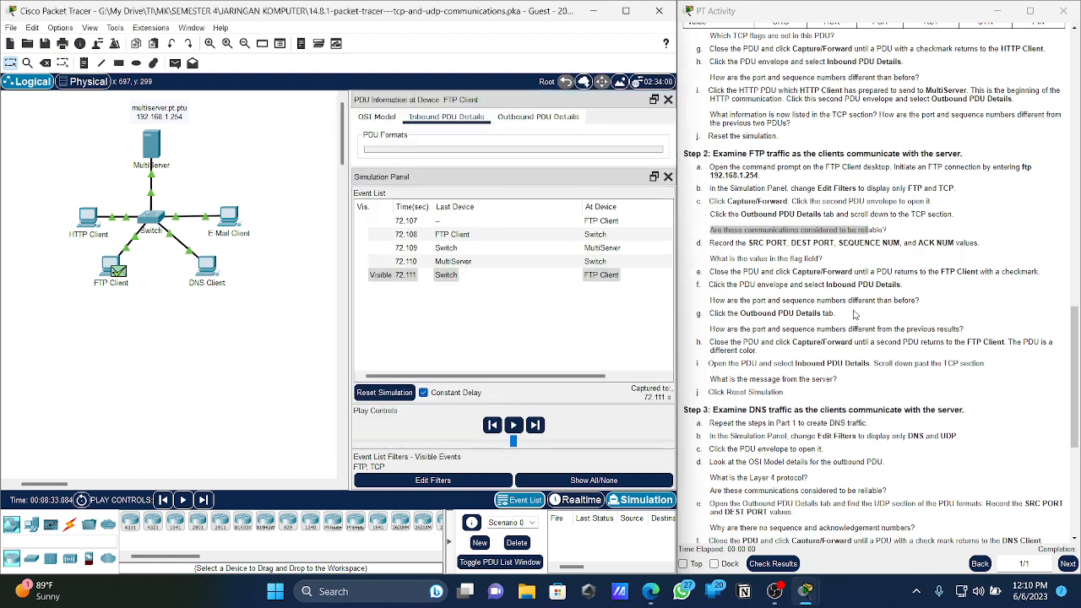
double_click(840, 284)
click(496, 105)
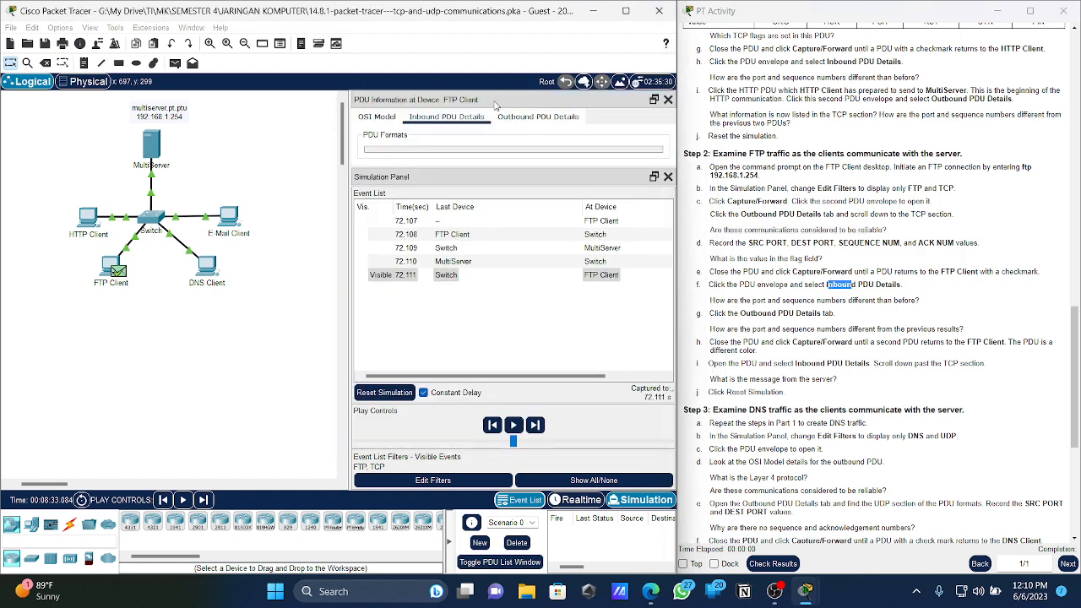
drag(496, 105, 254, 136)
drag(323, 208, 273, 414)
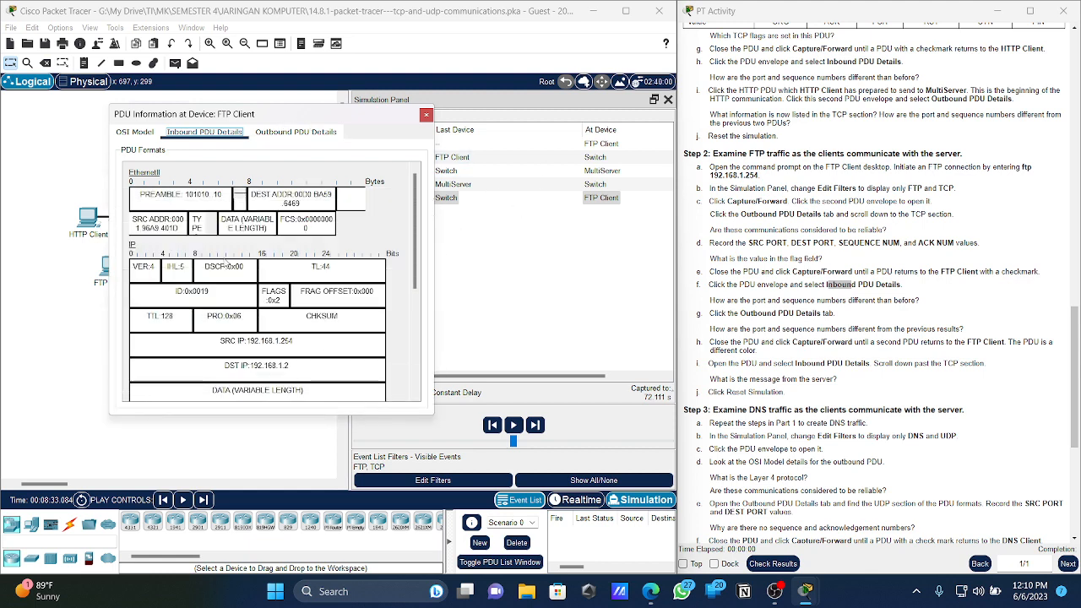
- Examine the inbound TCP section's source port, destination port, sequence number, acknowledgement number and flags
scroll(226, 265, down, 5)
drag(223, 233, 162, 234)
click(340, 241)
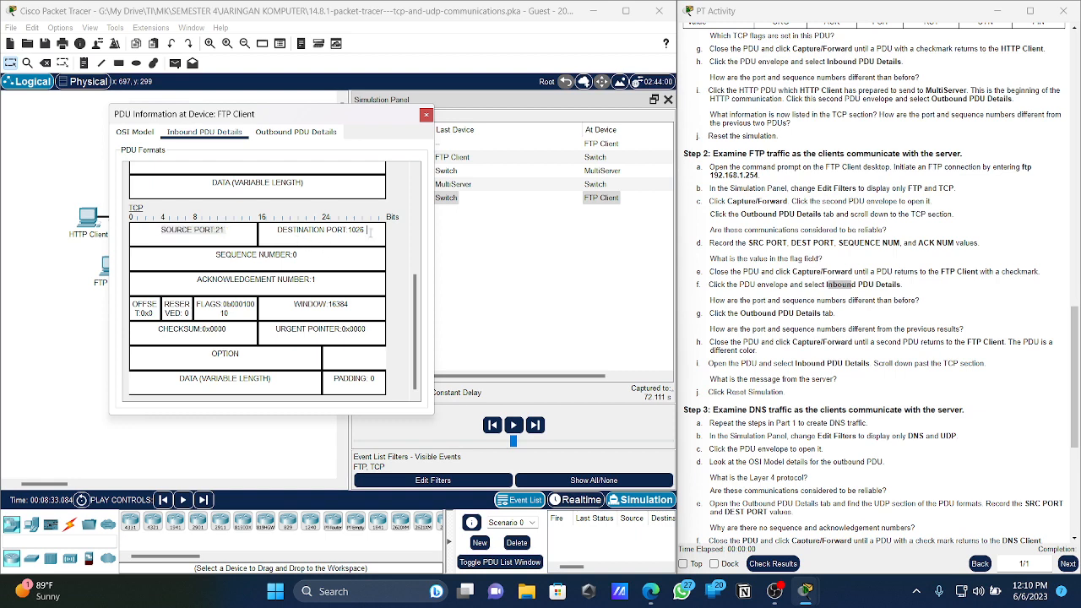
drag(370, 233, 322, 242)
triple_click(291, 252)
click(320, 279)
triple_click(237, 312)
click(231, 313)
drag(231, 314, 235, 310)
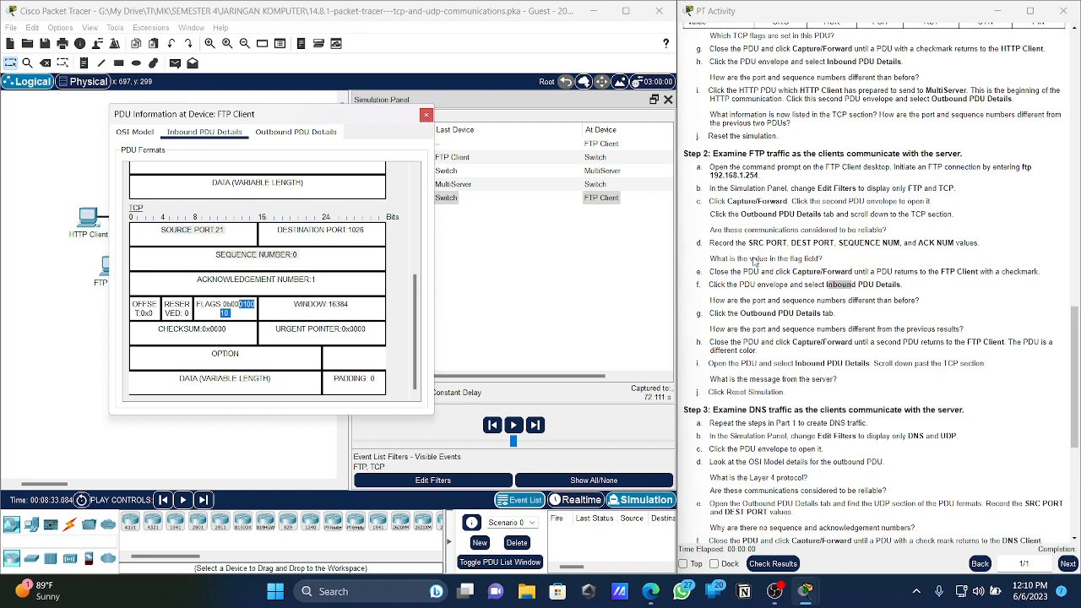
- Review instructions g and h of the FTP traffic step and close the FTP Client's PDU information window
drag(802, 314, 762, 314)
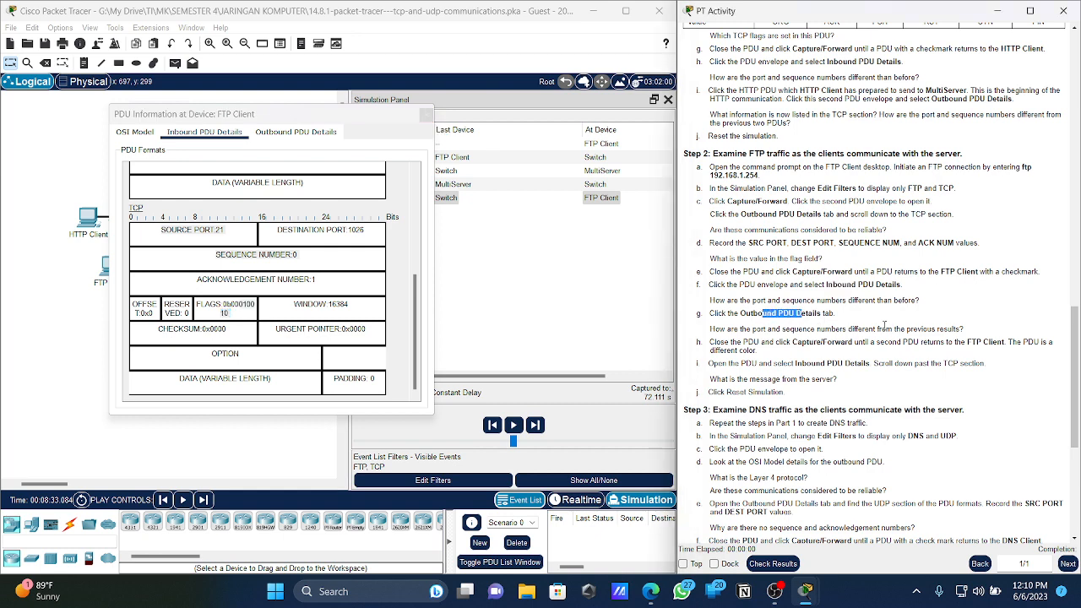
drag(851, 330, 710, 335)
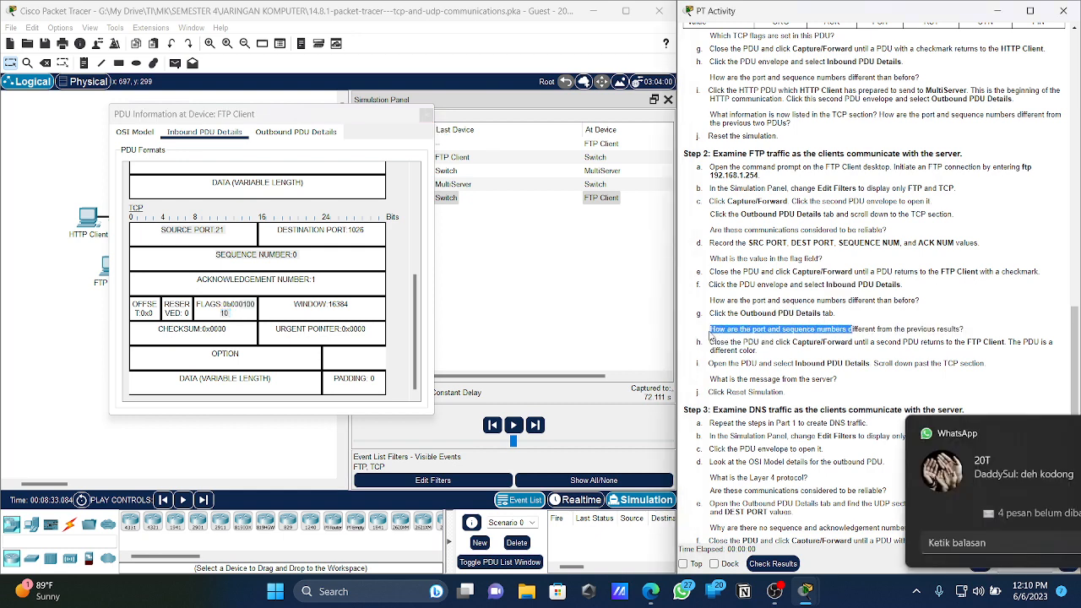
click(763, 358)
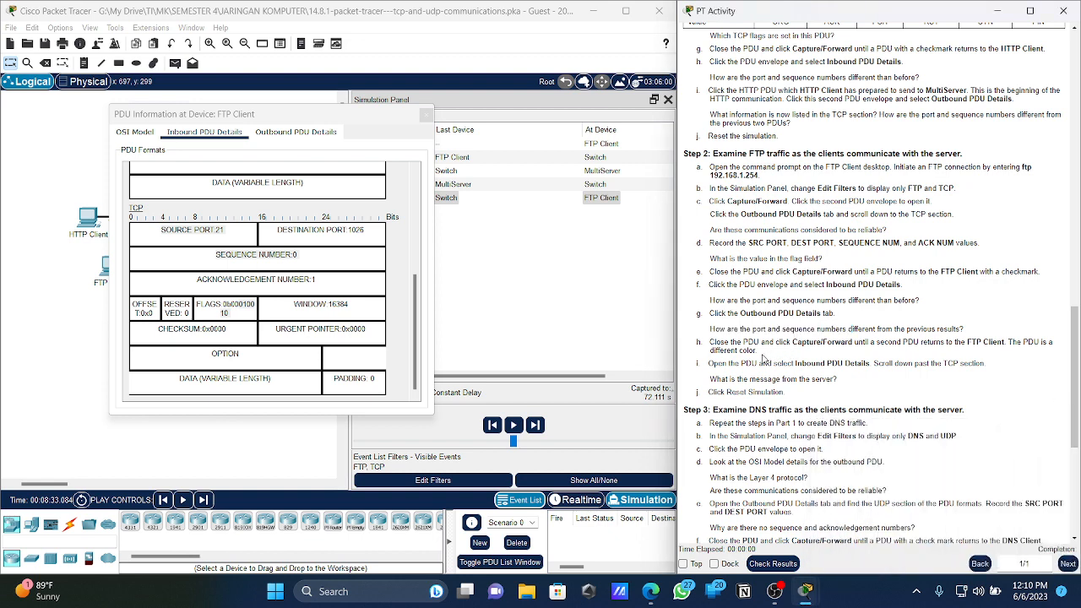
drag(763, 358, 711, 343)
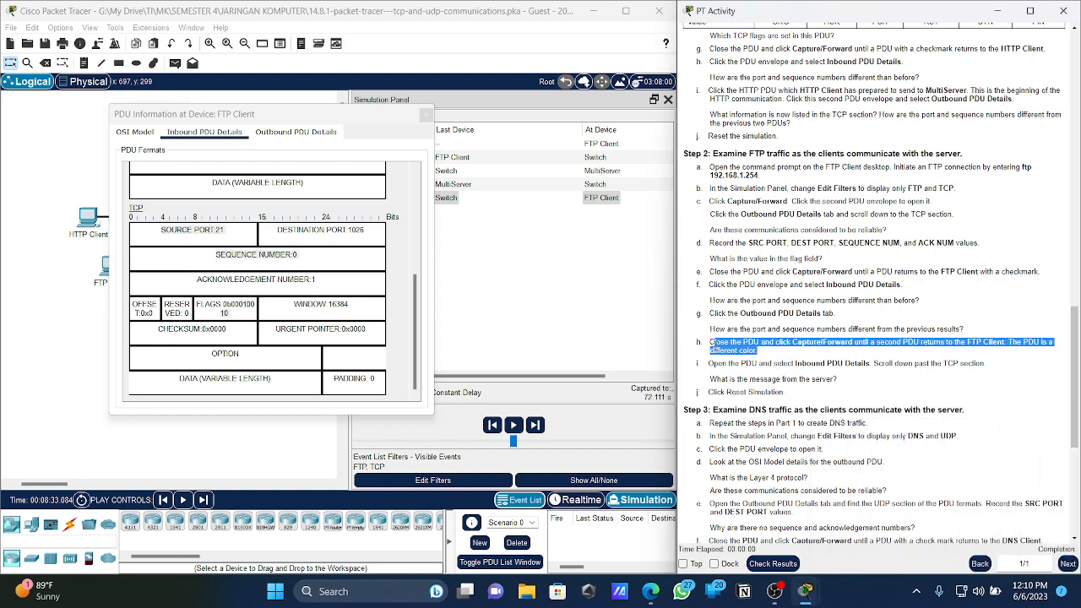
click(426, 114)
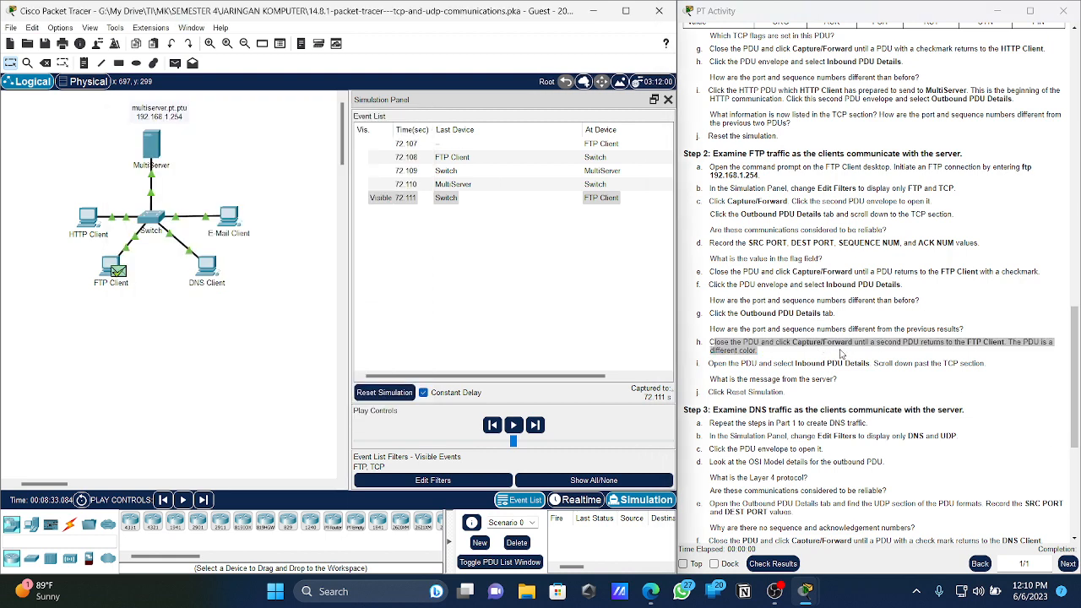
- Advance the simulation one event at a time until a second, differently coloured PDU returns to FTP Client
click(847, 352)
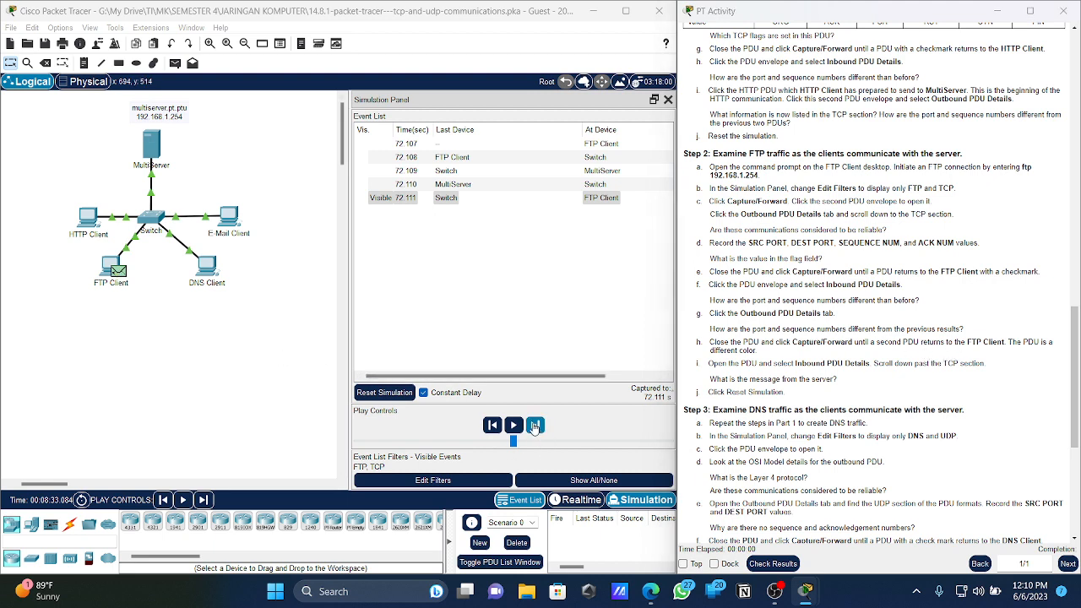
click(535, 425)
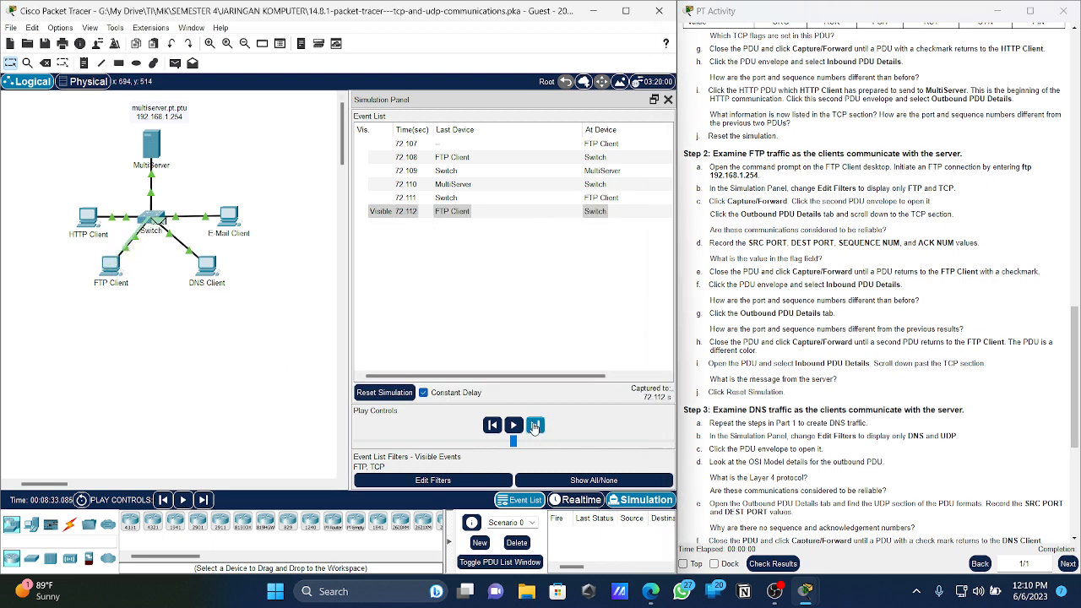
click(534, 425)
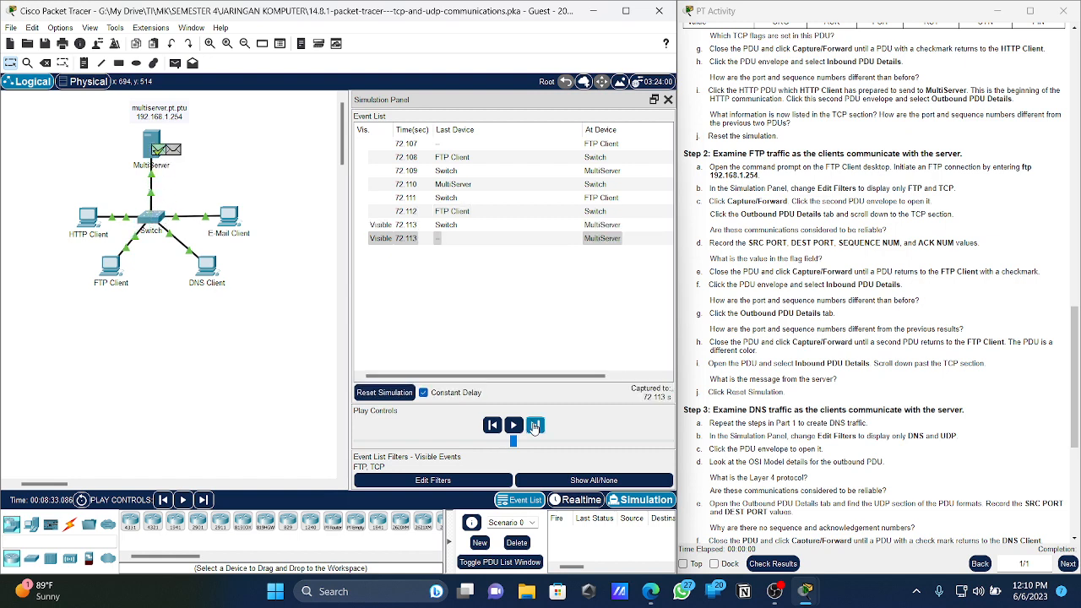
click(535, 426)
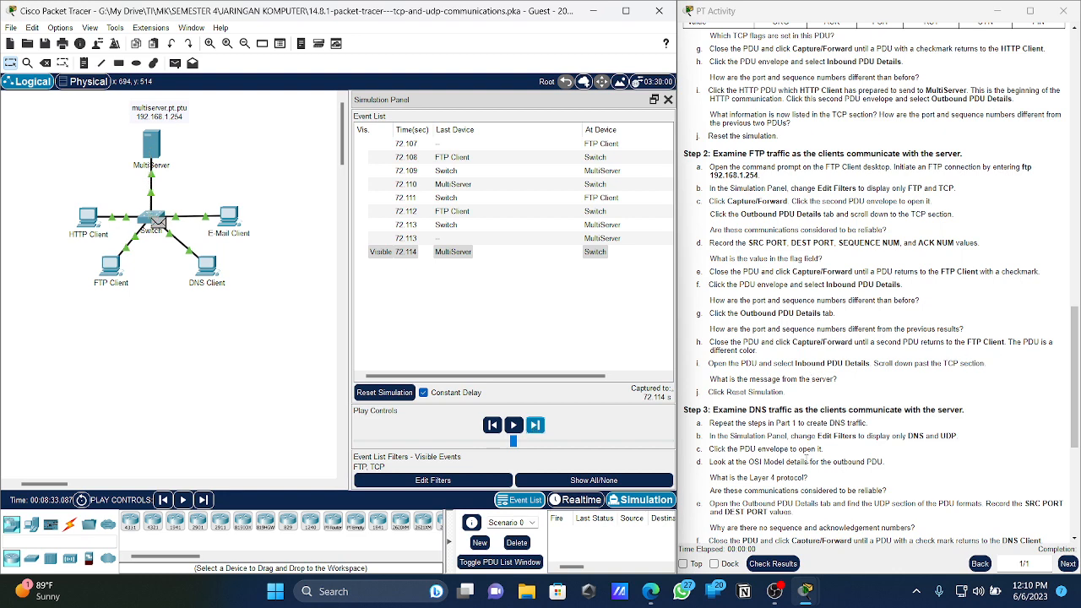
click(535, 426)
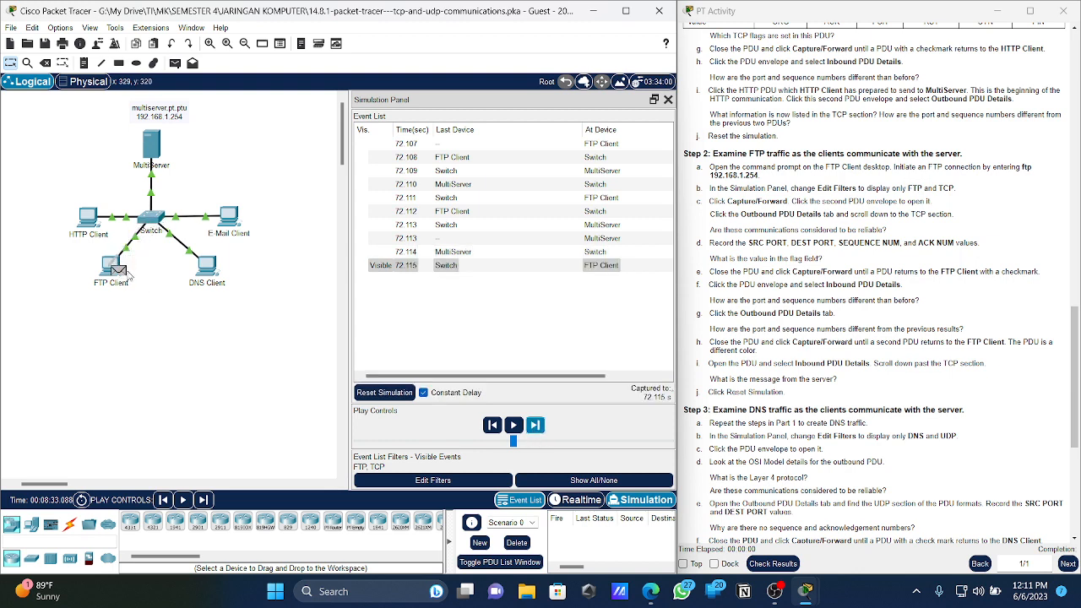
- Open the returned PDU's Inbound PDU Details at FTP Client and place the window over the topology
click(118, 271)
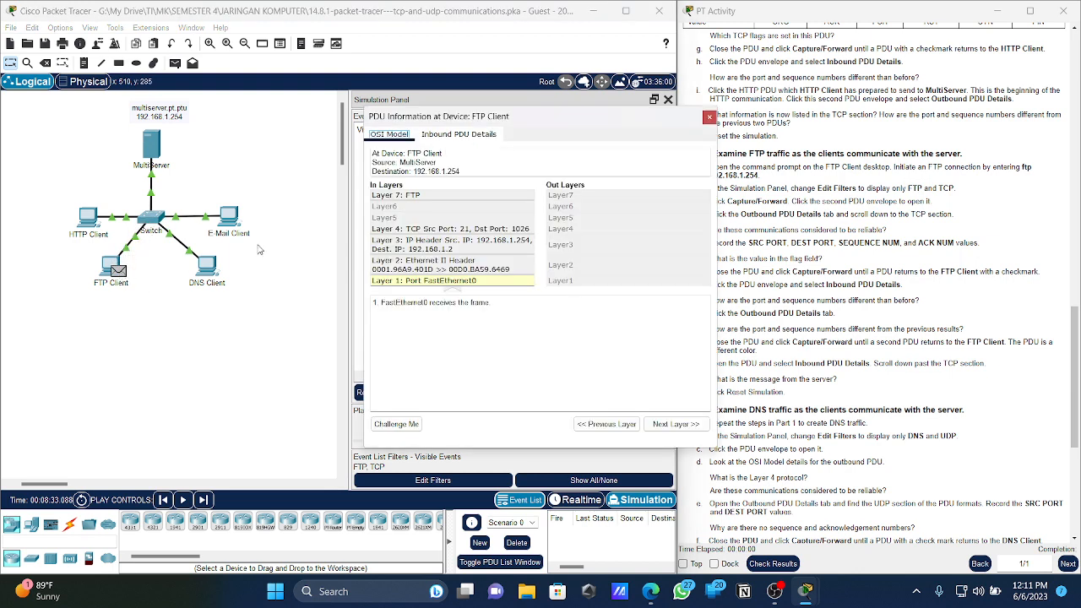
click(480, 137)
drag(558, 108, 283, 75)
- Examine the source port, destination port and flags in the TCP section of the second inbound FTP Client PDU
scroll(159, 299, down, 6)
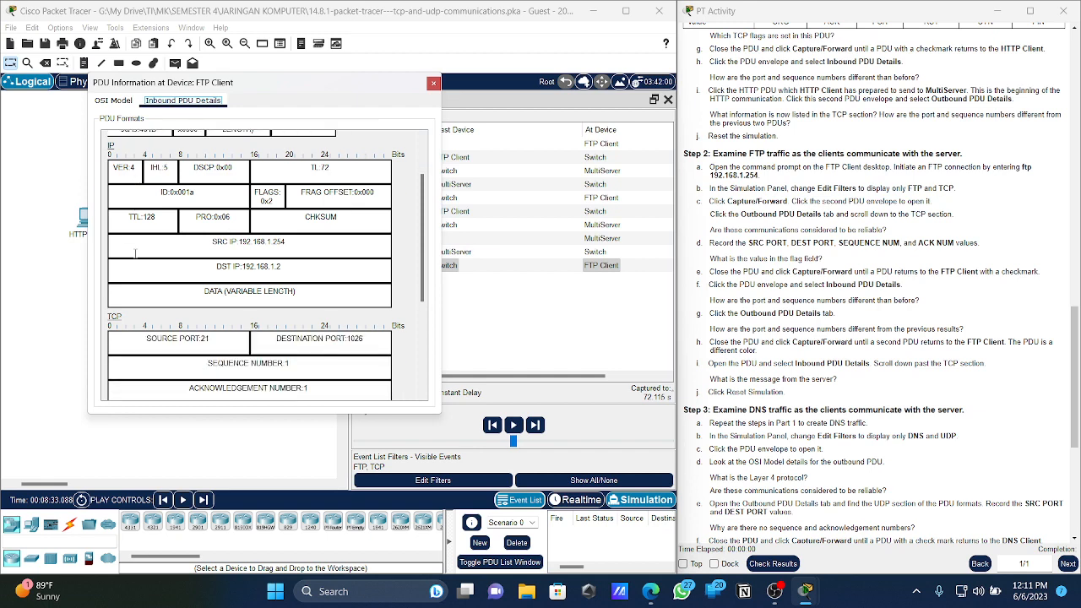
scroll(246, 298, down, 1)
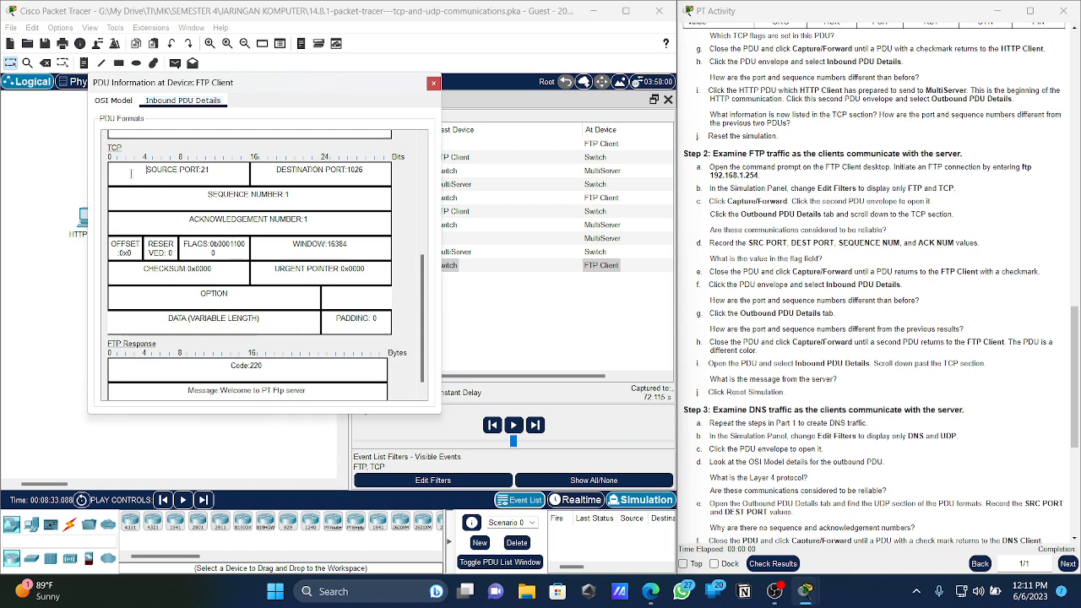
drag(146, 169, 367, 172)
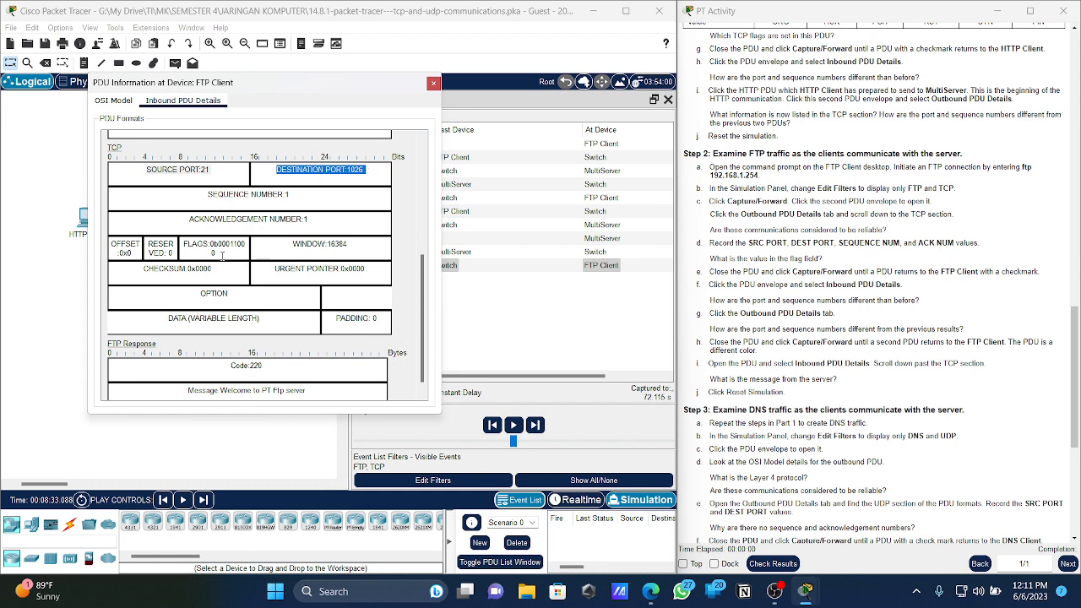
drag(222, 255, 228, 245)
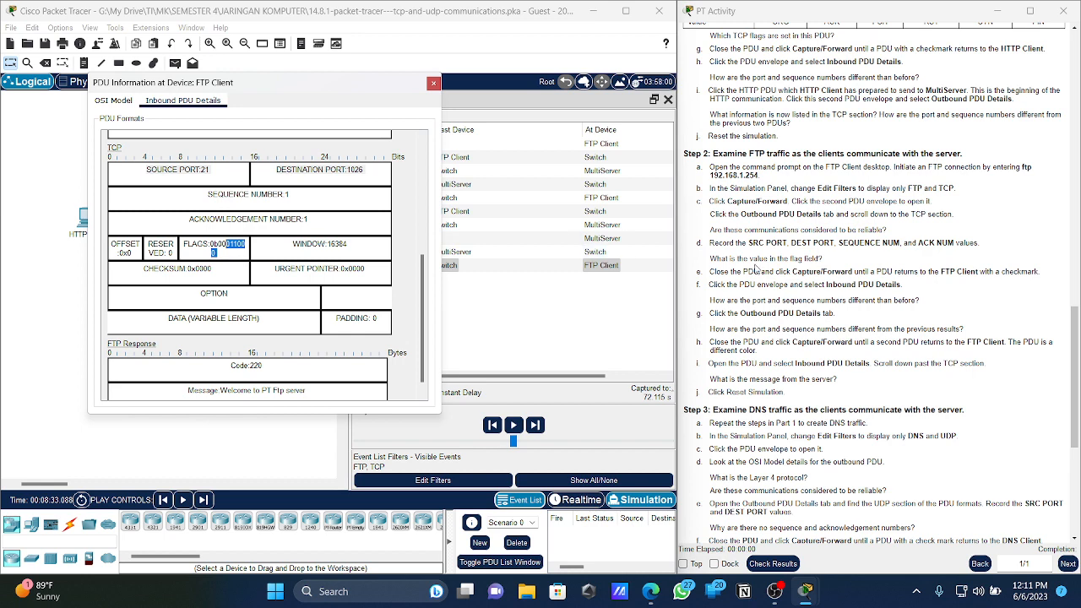
- Examine the code and server message in the FTP Response section below the TCP section
scroll(757, 275, up, 1)
scroll(751, 279, down, 1)
drag(834, 380, 707, 384)
scroll(243, 291, down, 1)
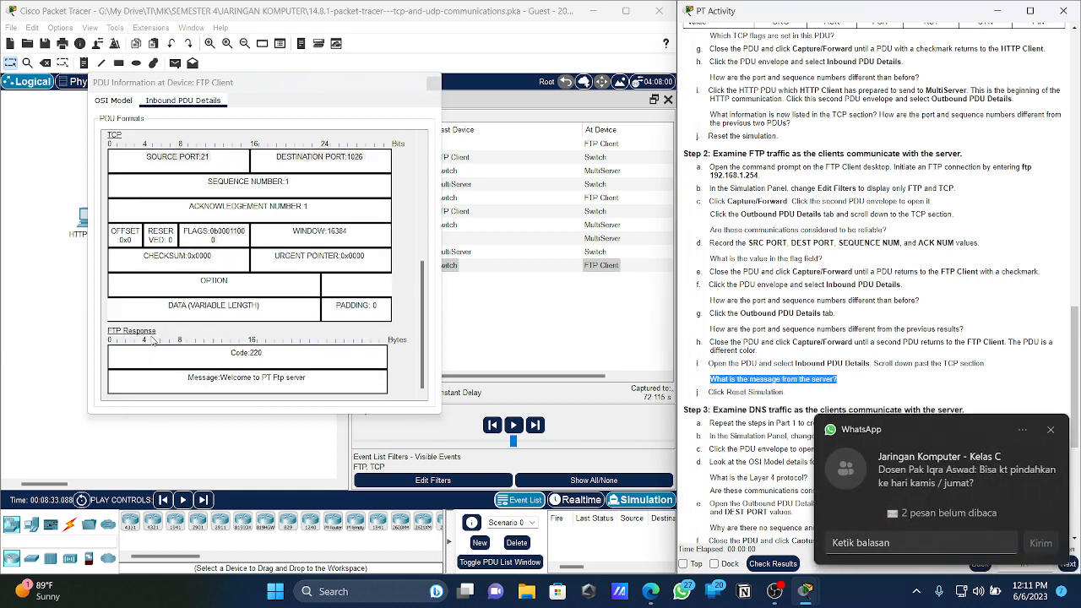
drag(267, 356, 253, 357)
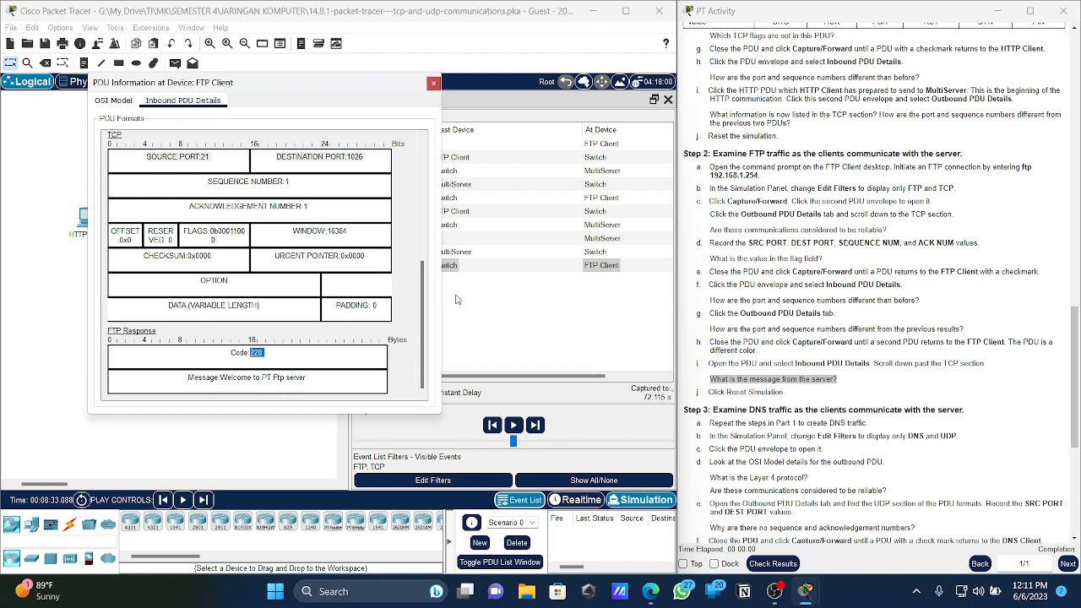
- Close the FTP Client's PDU information window and reset the simulation
click(434, 82)
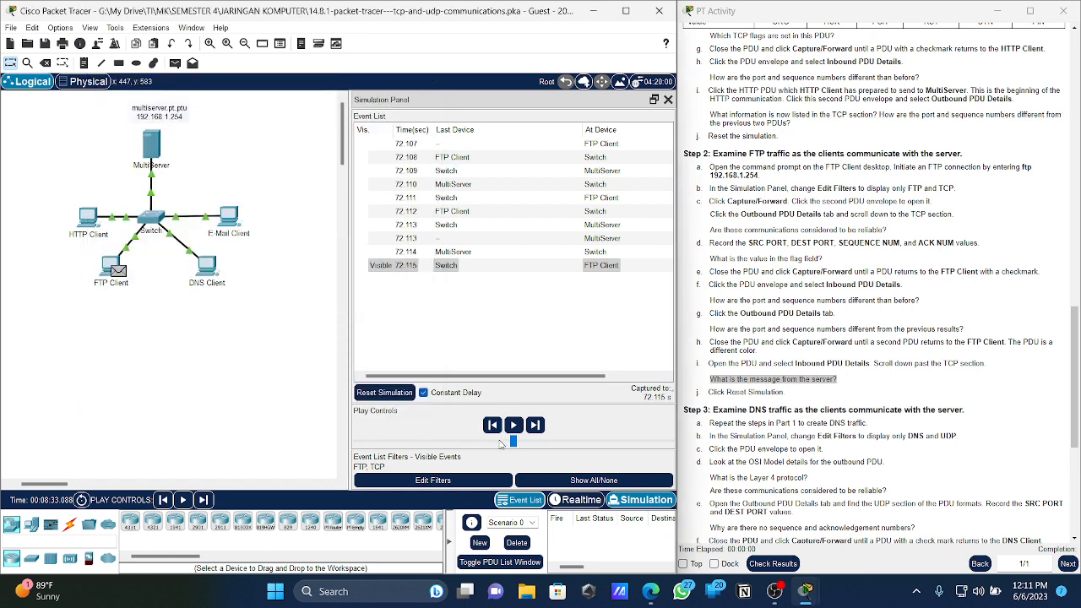
click(384, 392)
scroll(825, 336, down, 5)
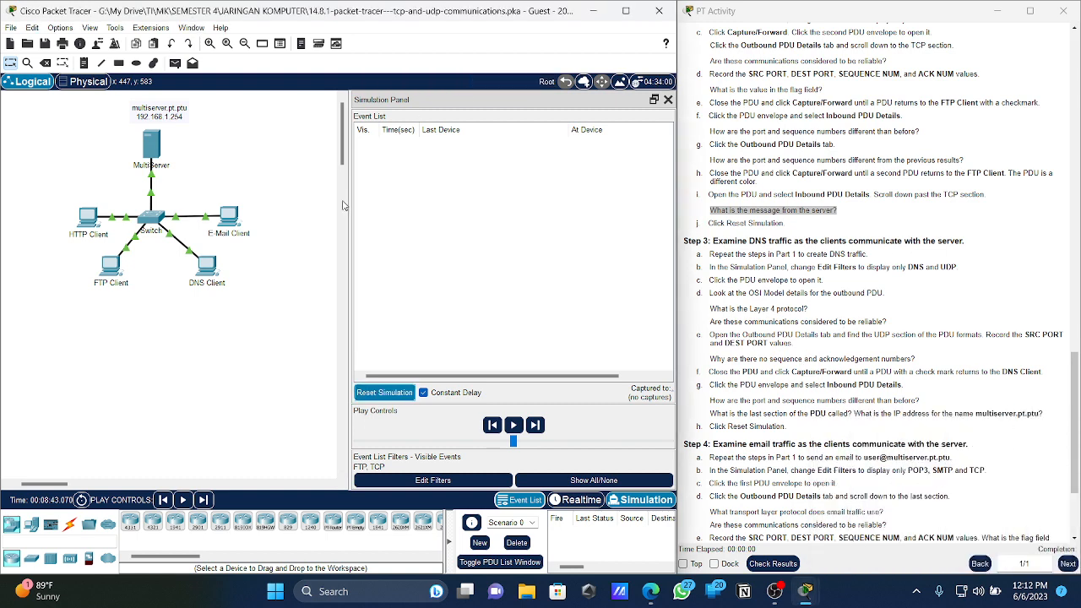
- Open the DNS Client's Command Prompt, consulting the DNS traffic instructions in Part 1, Step 4
click(208, 273)
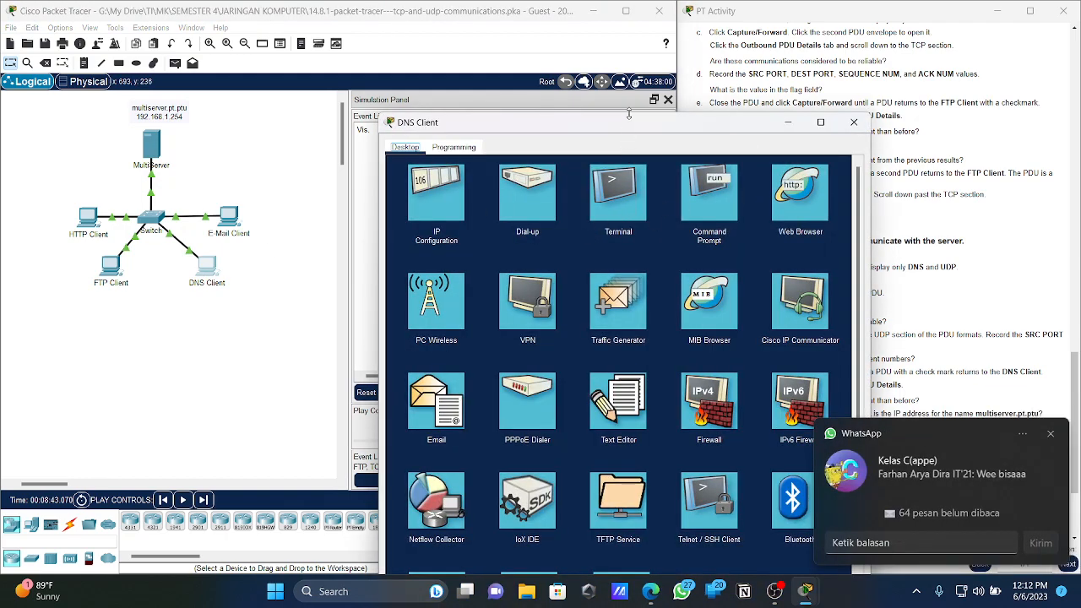
drag(629, 118, 395, 56)
scroll(884, 193, up, 10)
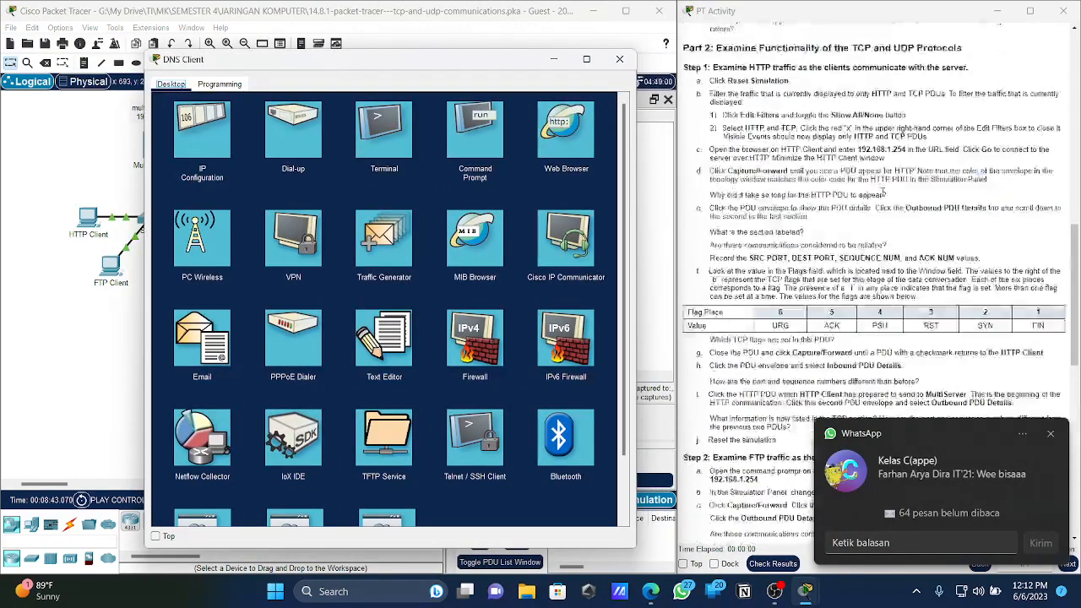
scroll(884, 193, up, 8)
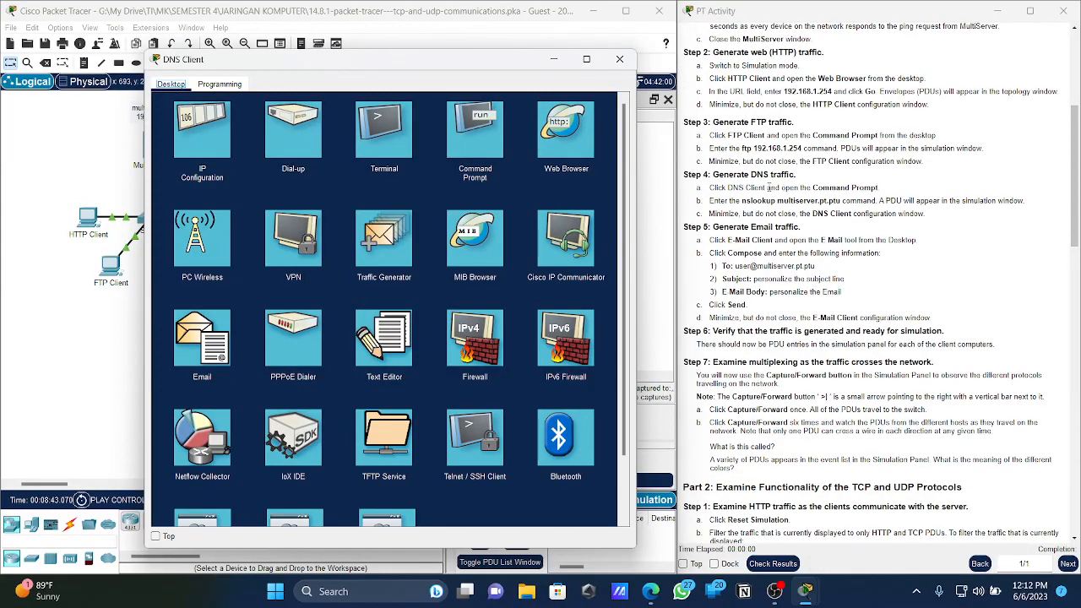
click(466, 118)
- Run nslookup multiserver.pt.ptu again on DNS Client and minimize its window
scroll(1047, 347, down, 5)
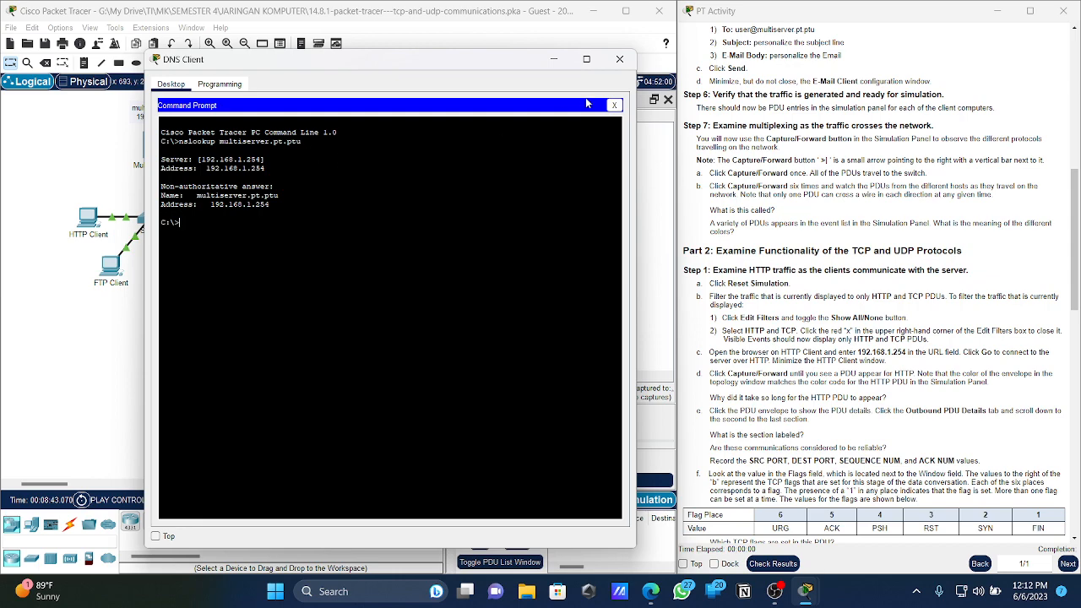
scroll(905, 256, down, 13)
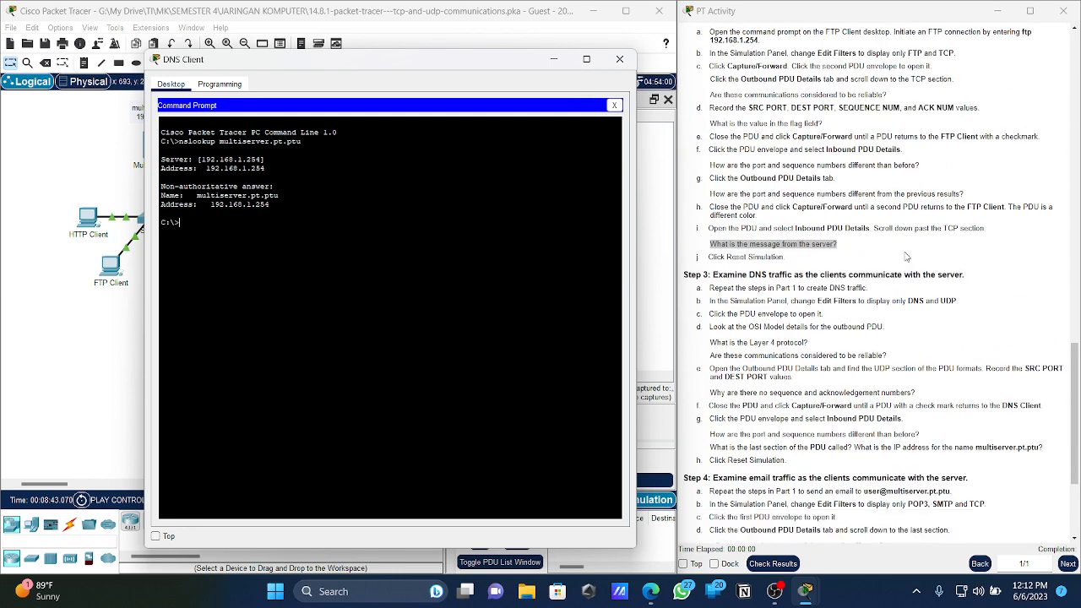
scroll(906, 256, down, 2)
key(Up)
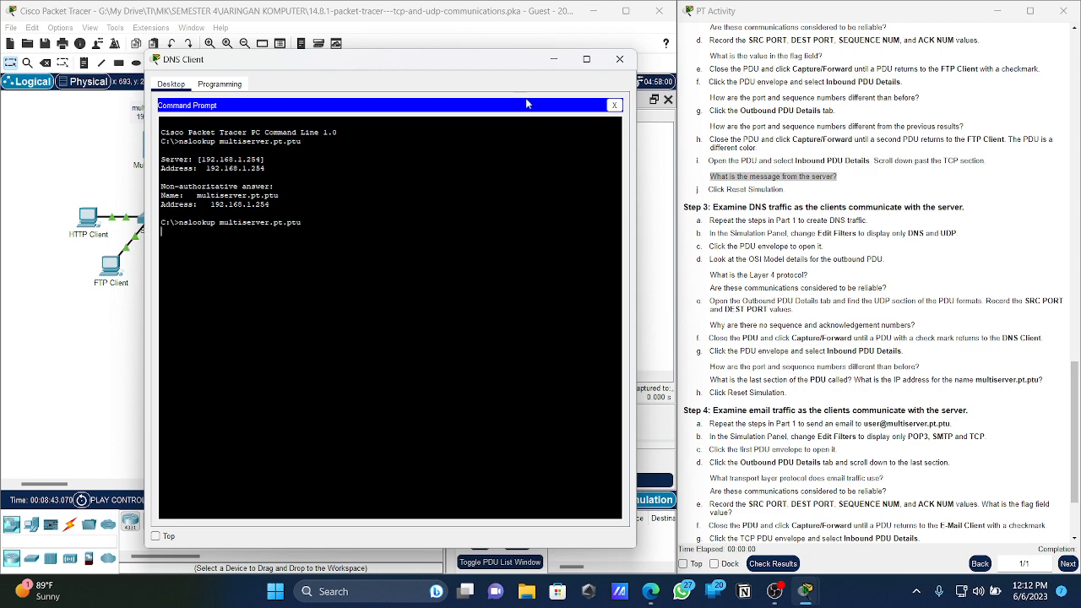
click(553, 60)
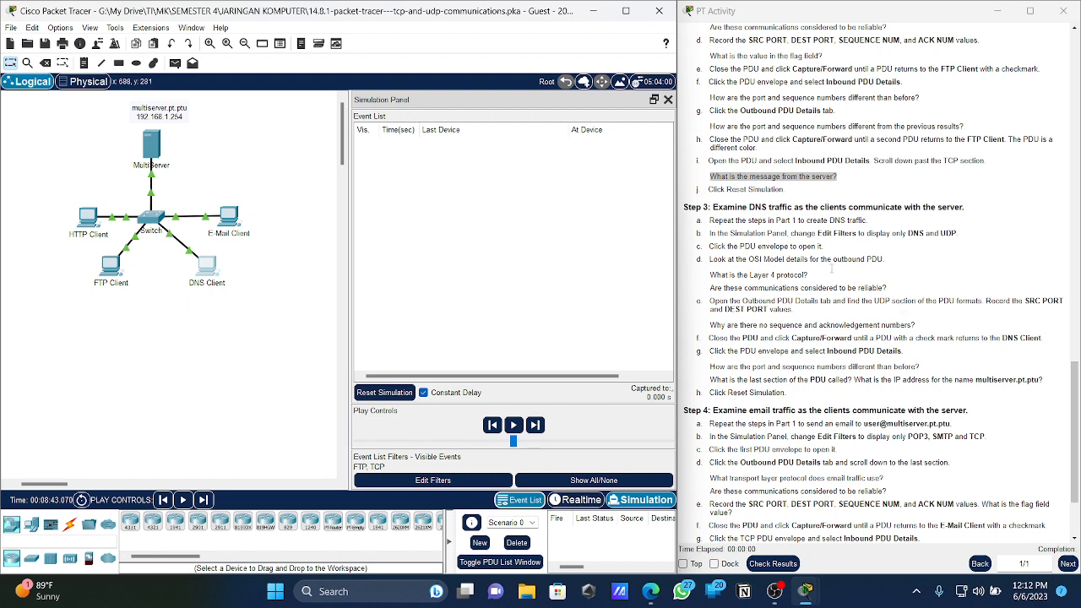
- Edit the event list filters to display only DNS and UDP, clearing FTP and TCP
click(432, 479)
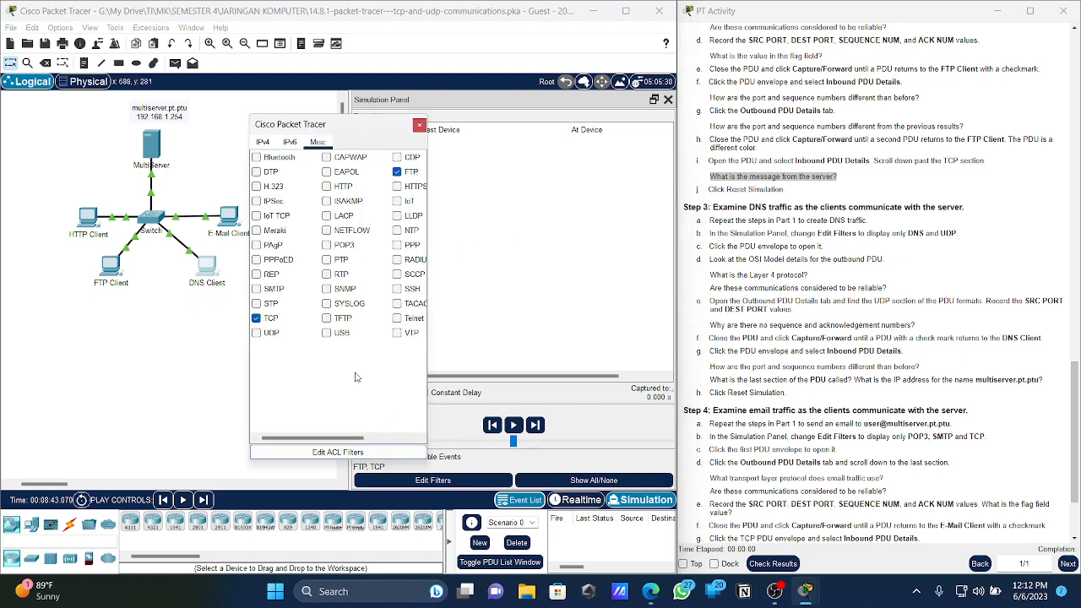
click(256, 318)
click(261, 338)
click(289, 142)
click(263, 142)
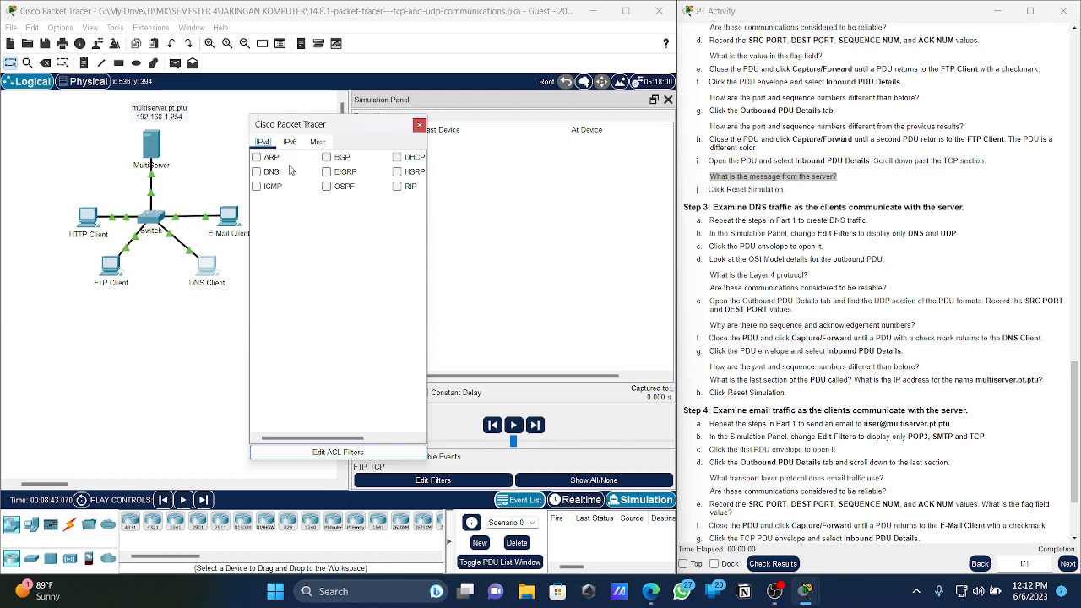
click(257, 172)
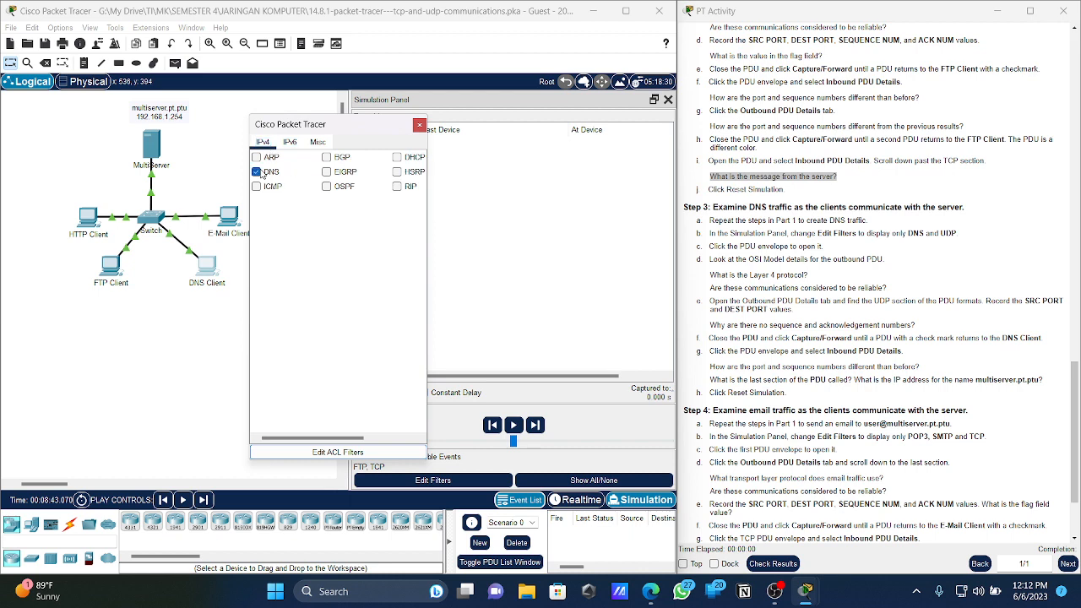
click(419, 126)
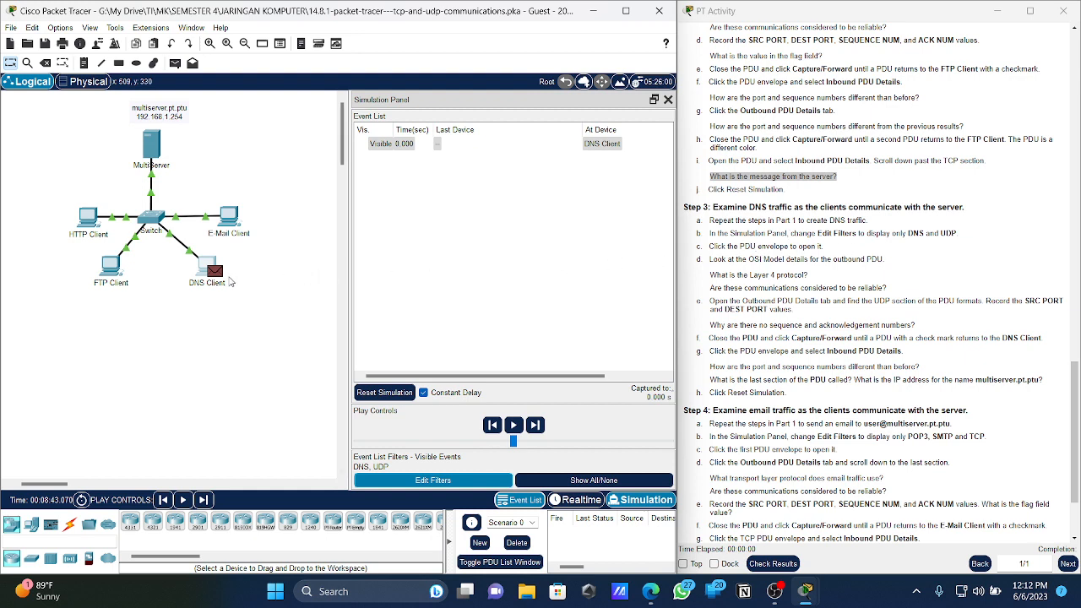
- Open the DNS Client PDU's Outbound PDU Details and place the window over the topology
click(217, 276)
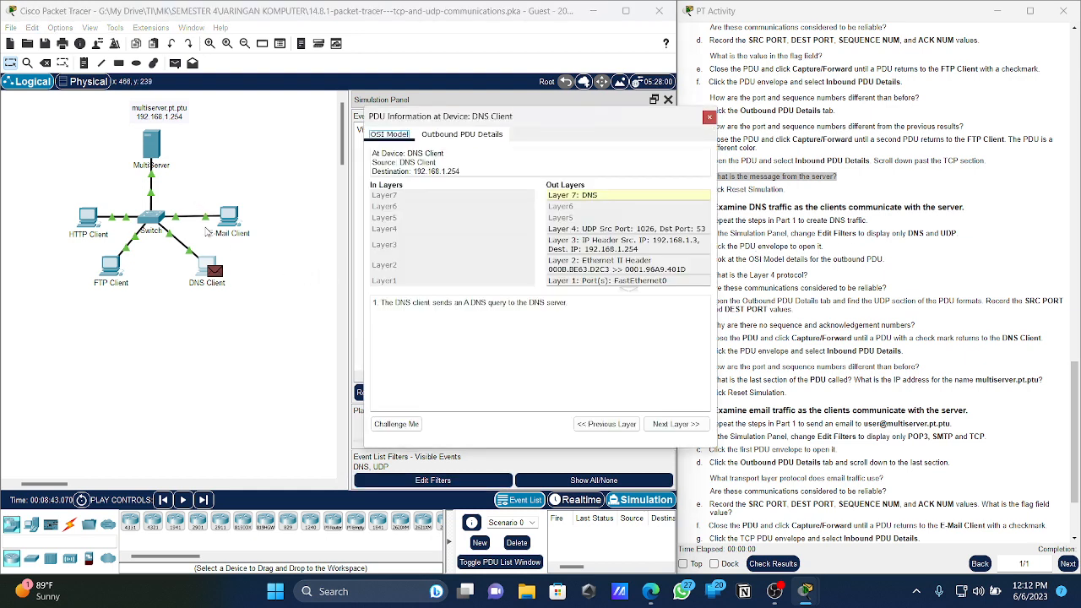
drag(466, 117, 212, 101)
click(223, 118)
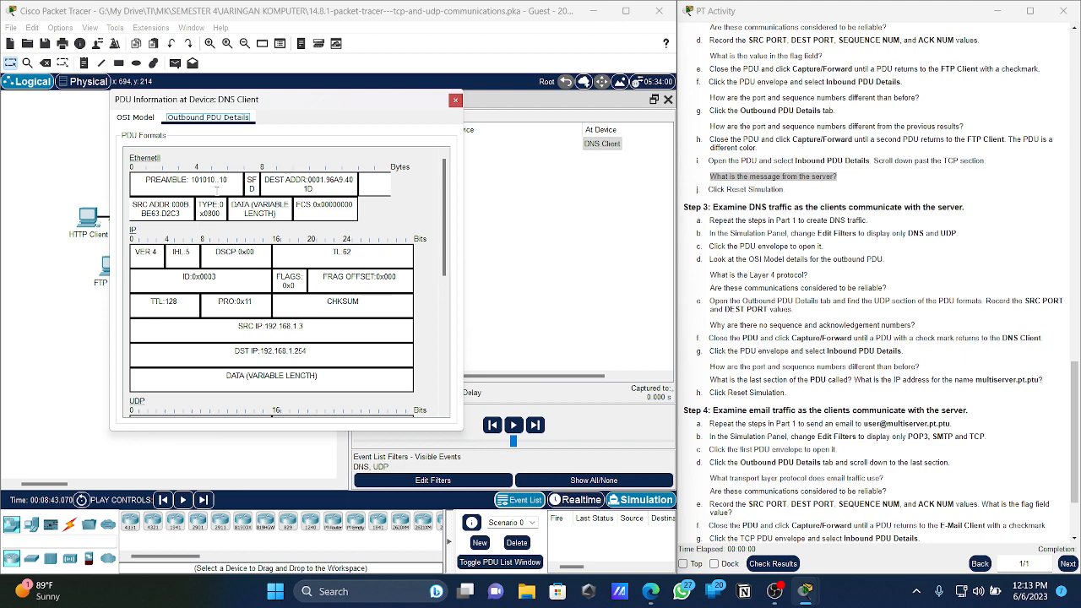
- Examine the source port and destination port in the UDP section of the outbound DNS PDU
scroll(173, 245, down, 5)
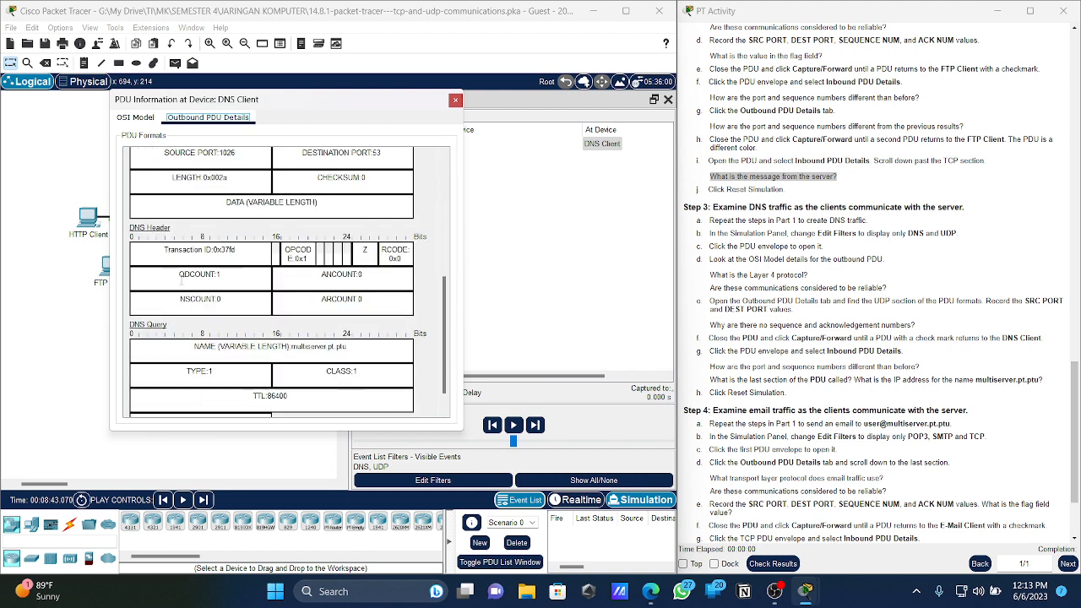
scroll(180, 279, down, 3)
scroll(198, 290, up, 3)
drag(139, 261, 239, 265)
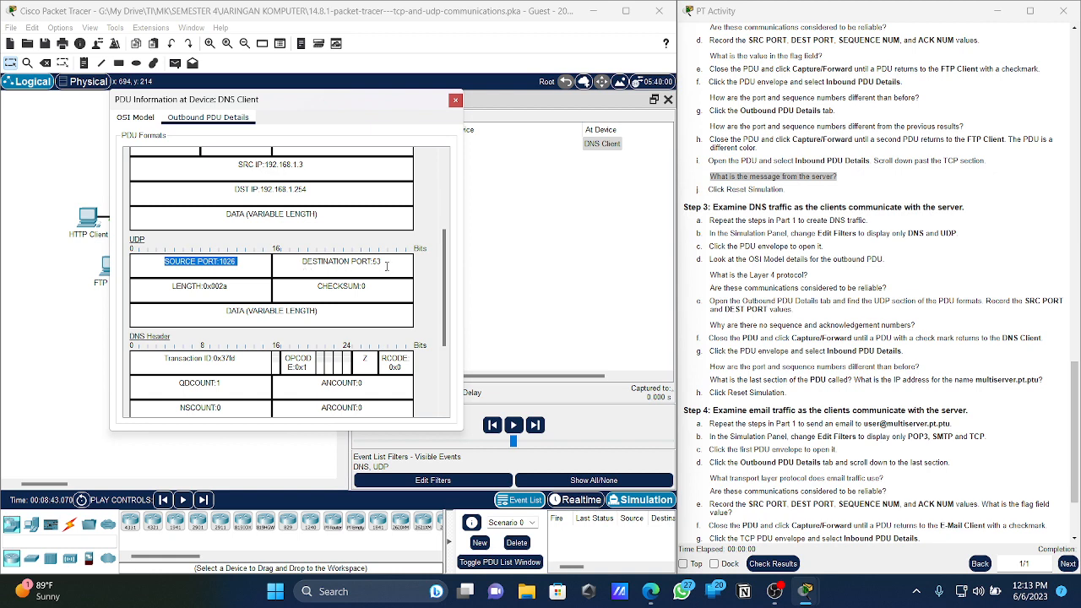
drag(389, 266, 276, 265)
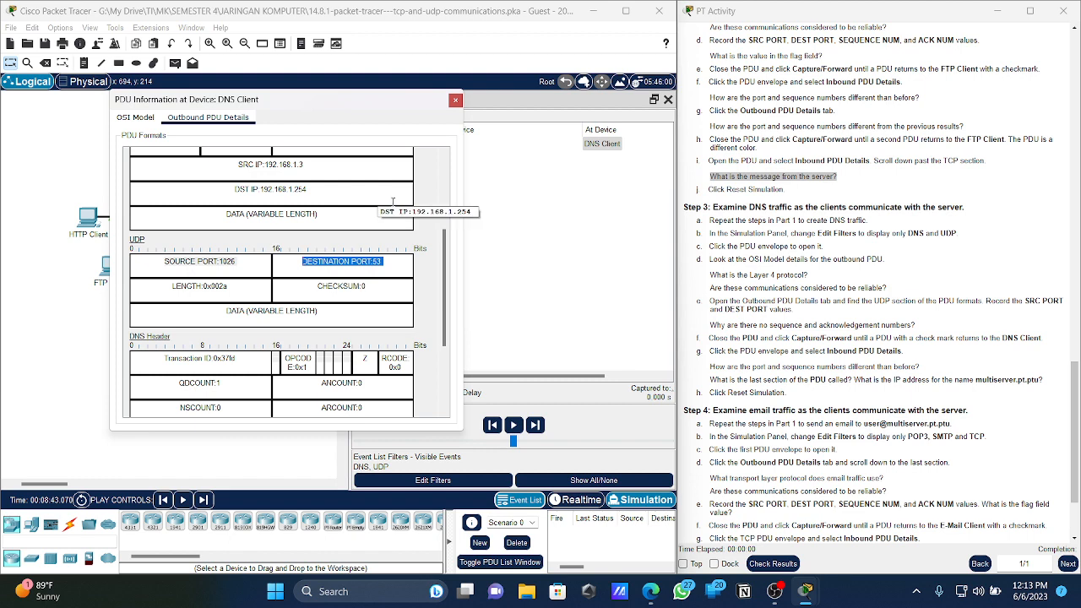
- Reopen the DNS Client PDU from the topology and examine Layer 4 of its outbound OSI Model details
click(455, 100)
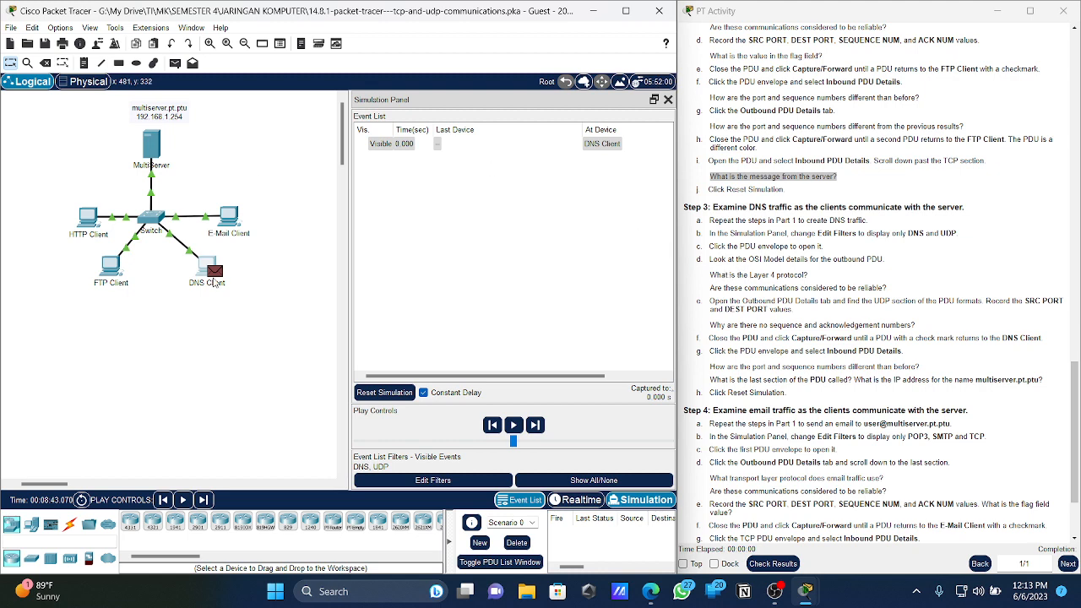
click(215, 271)
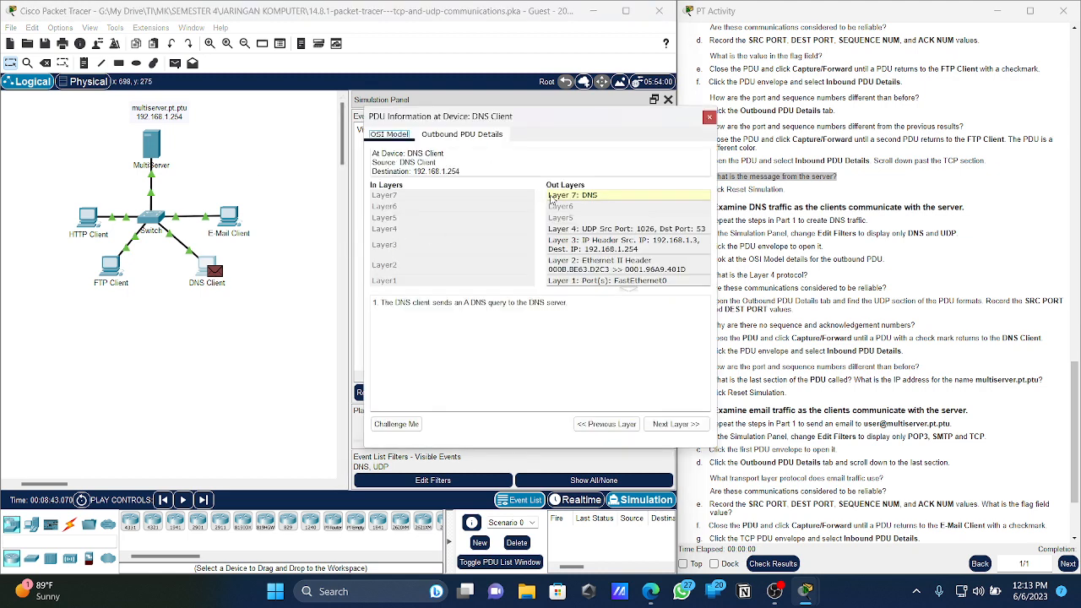
click(549, 233)
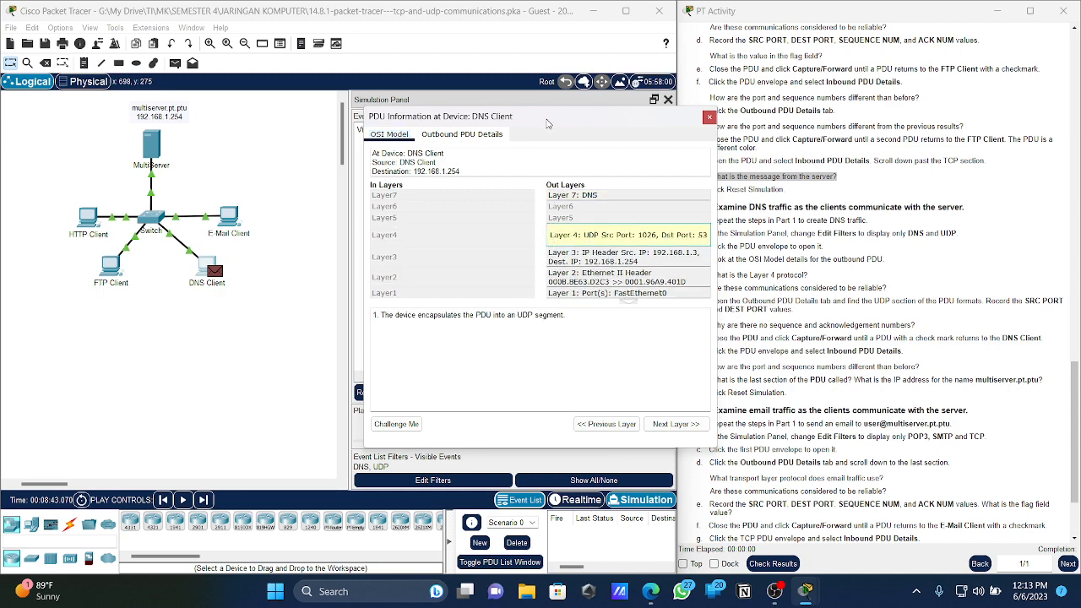
drag(545, 122, 273, 116)
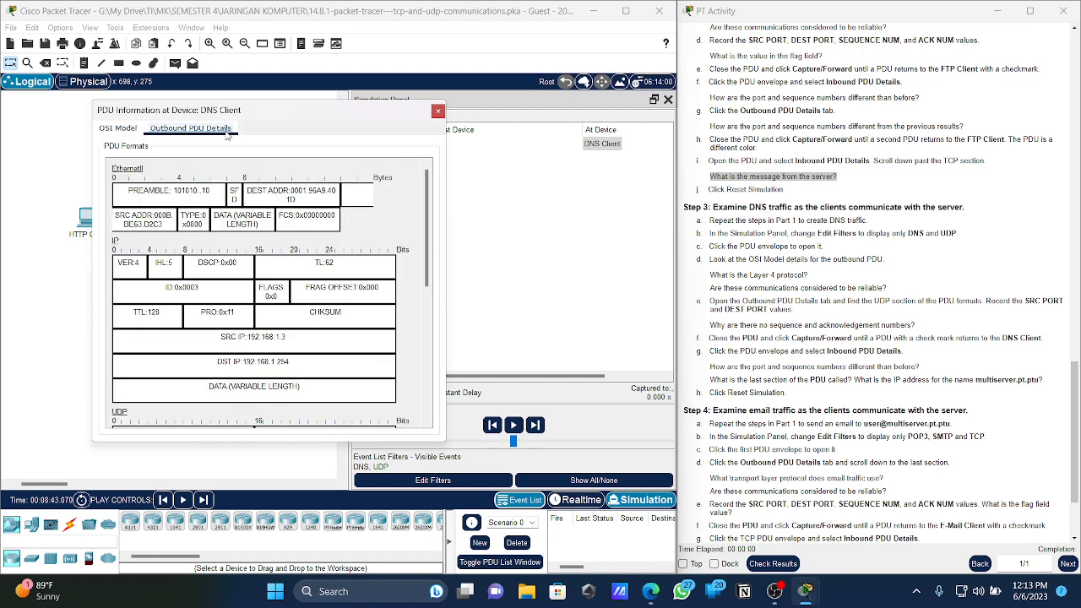
- Recheck the source port in the UDP section of the Outbound PDU Details and close the PDU window
scroll(254, 263, down, 5)
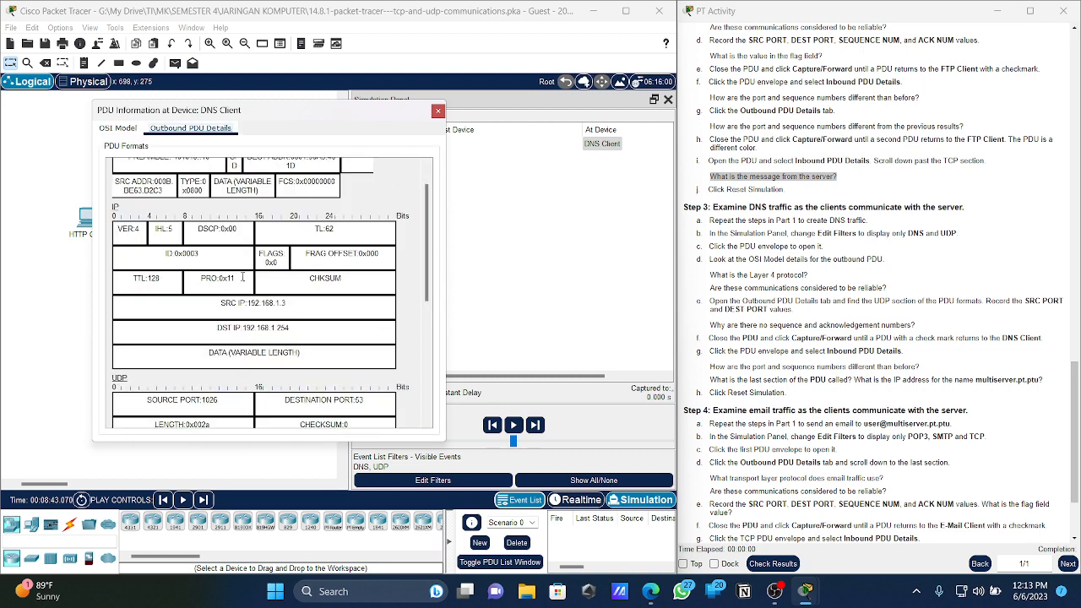
click(142, 239)
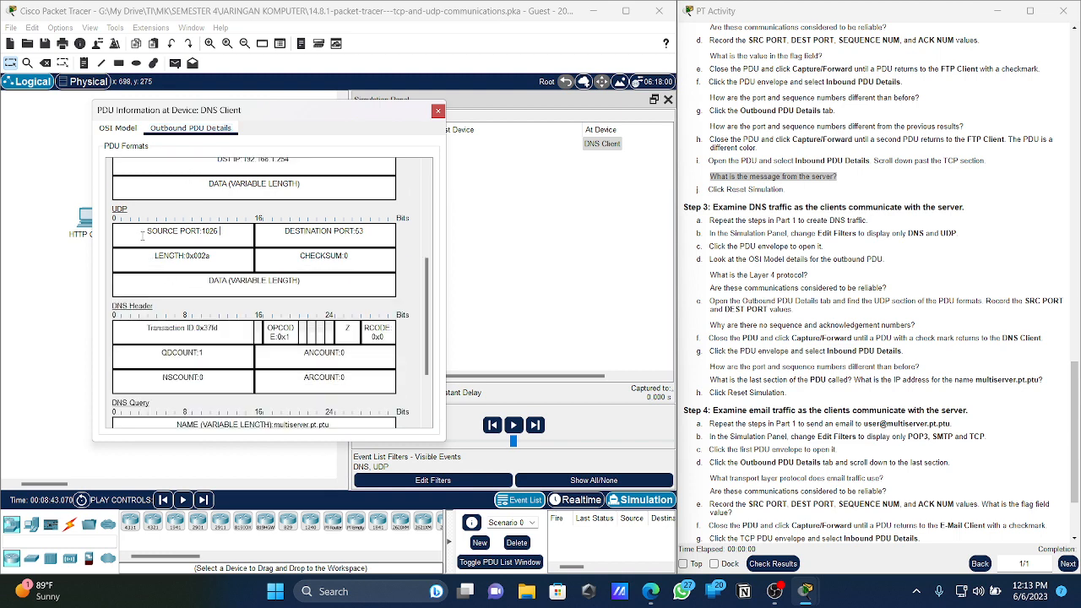
triple_click(140, 234)
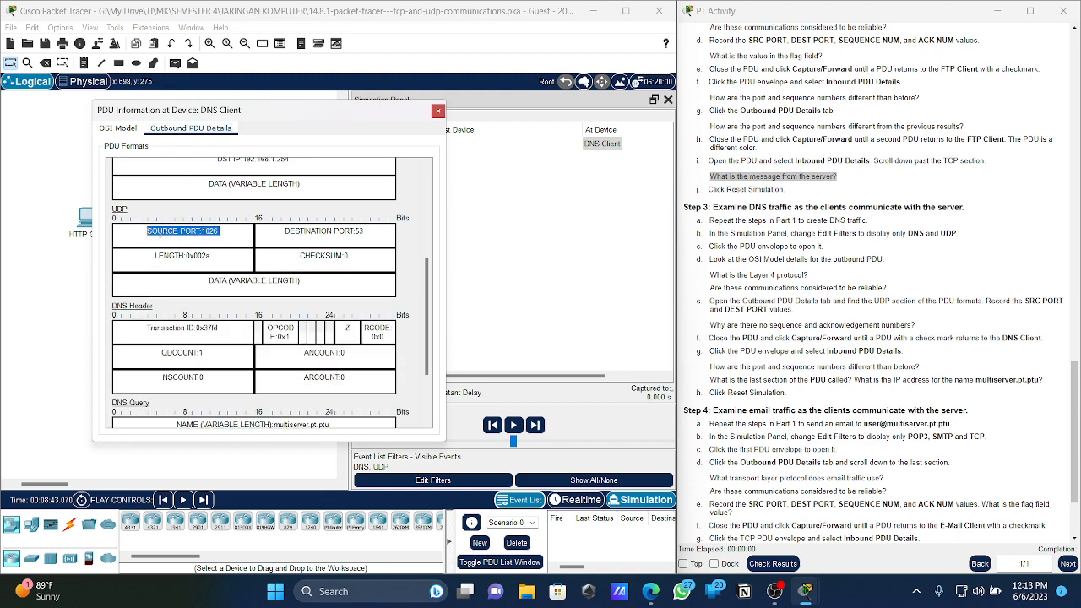
click(159, 232)
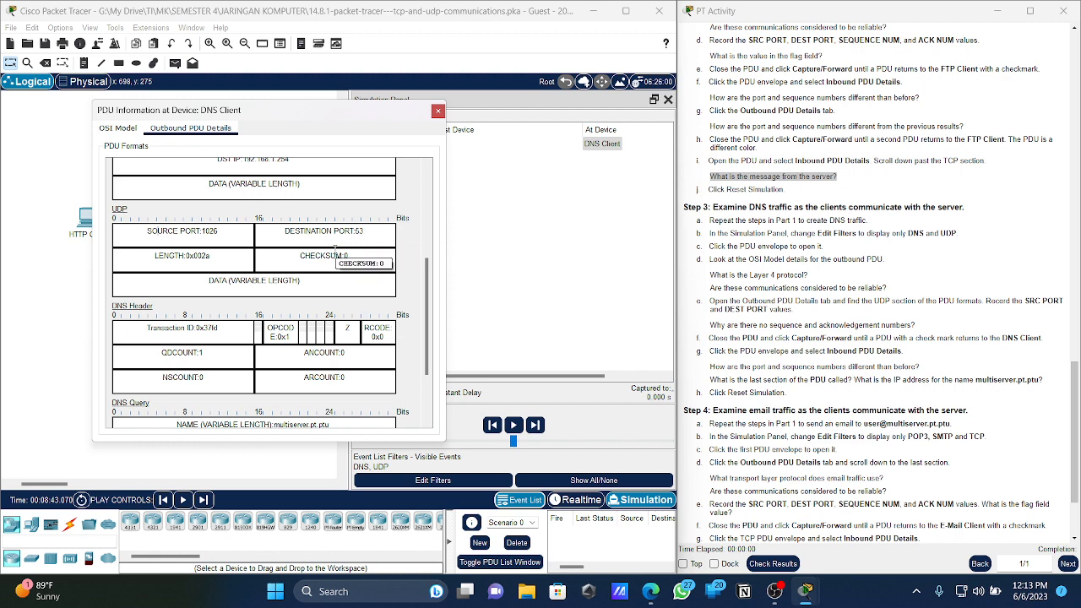
click(436, 112)
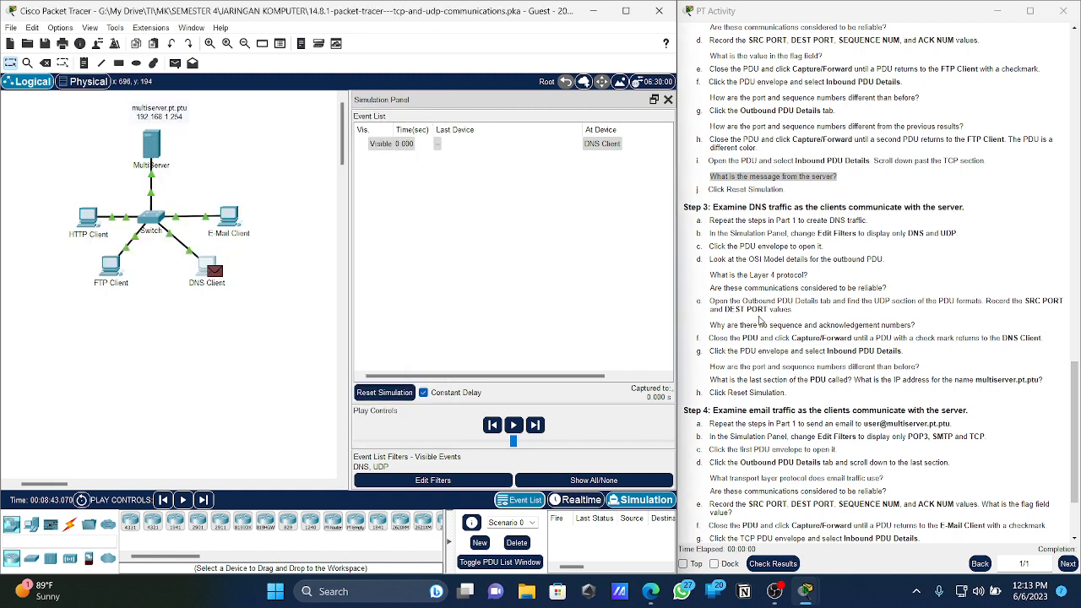
- Advance the simulation event by event until the DNS PDU returns to the DNS Client
drag(915, 320, 869, 315)
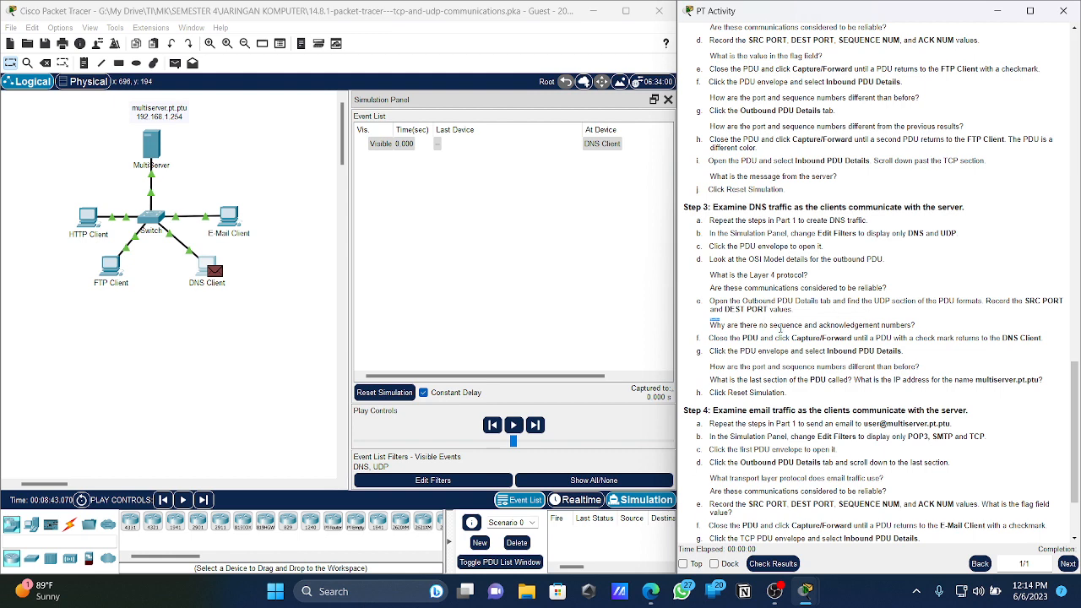
click(780, 327)
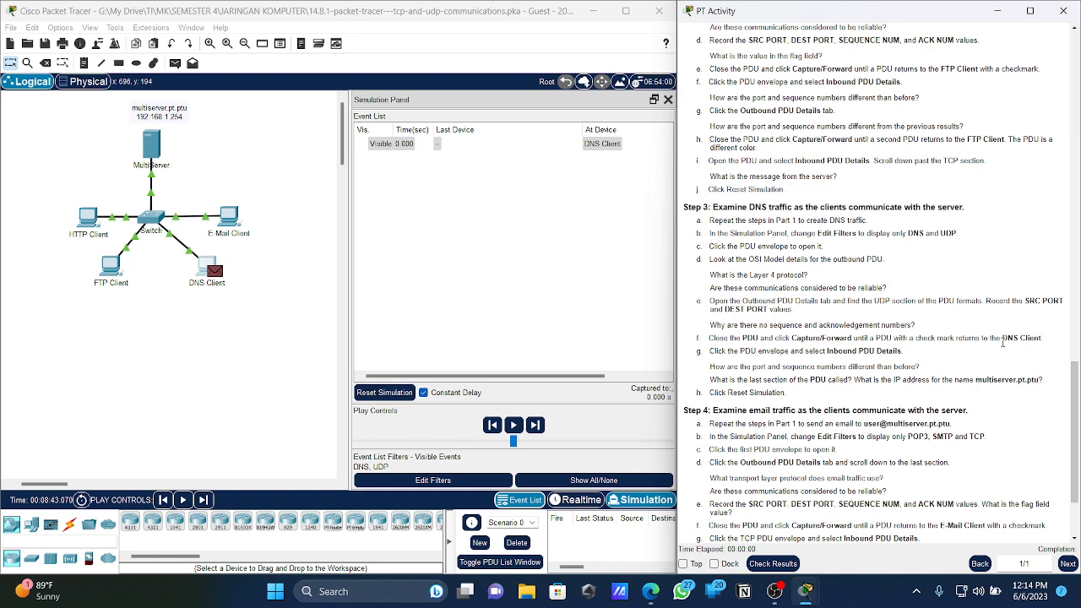
click(532, 428)
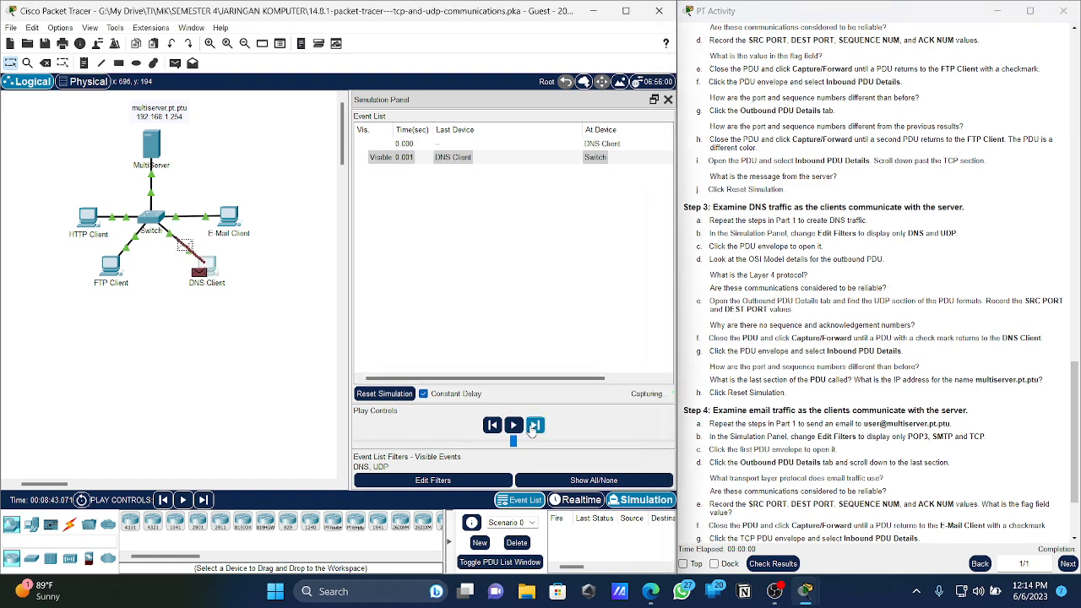
click(533, 427)
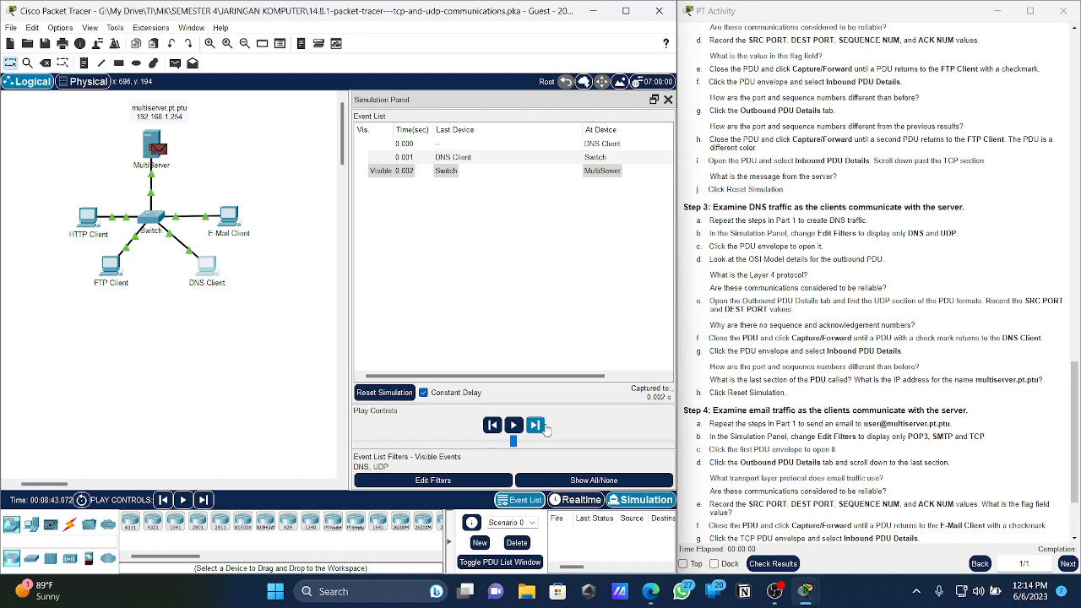
click(544, 428)
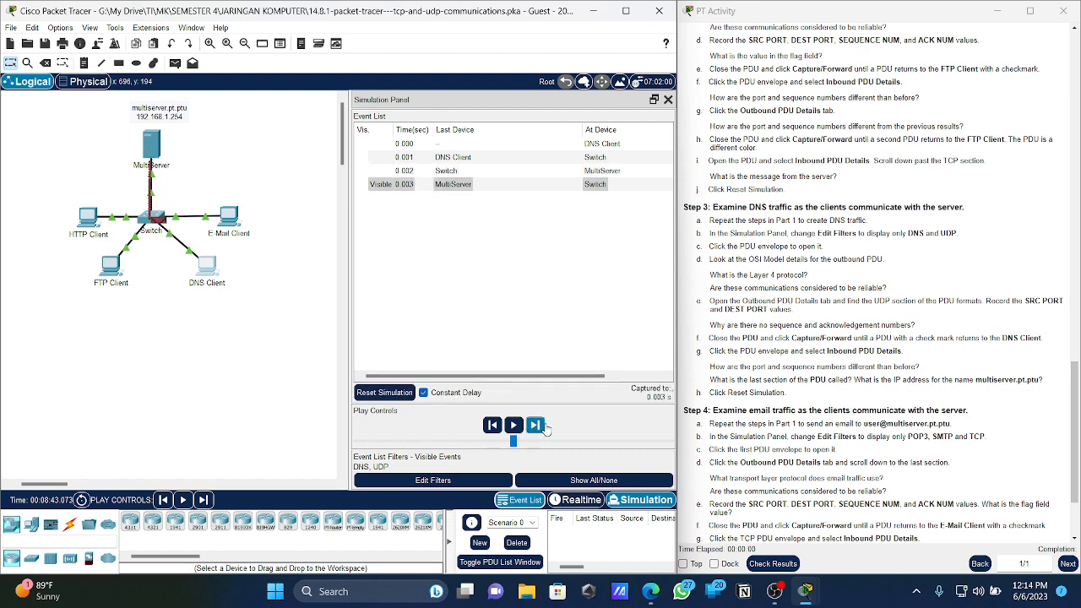
click(535, 426)
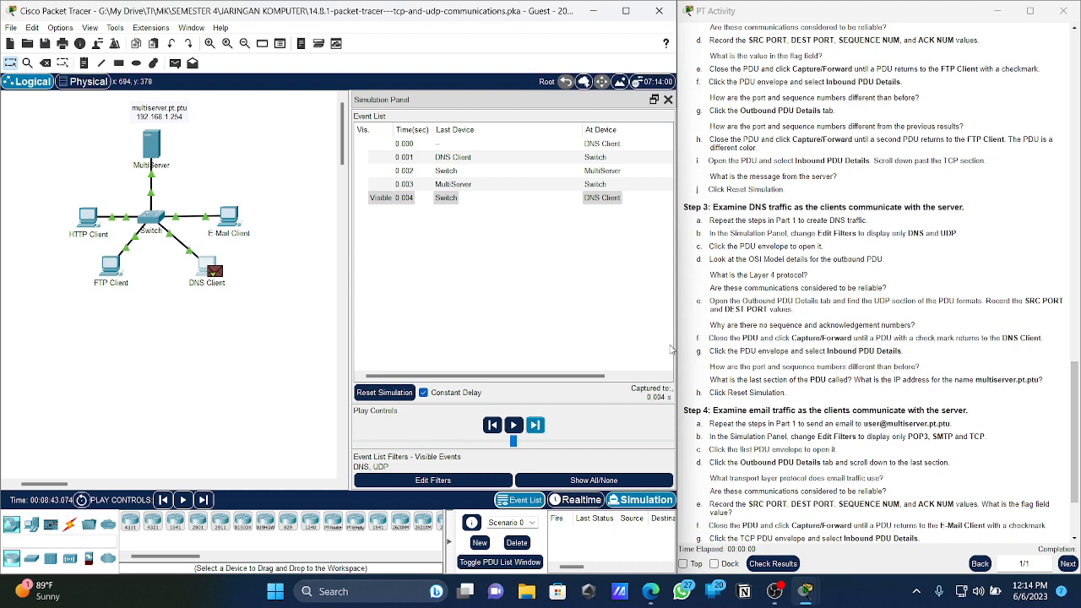
- Open the Inbound PDU Details of the PDU returned to the DNS Client and place the window over the topology
click(215, 270)
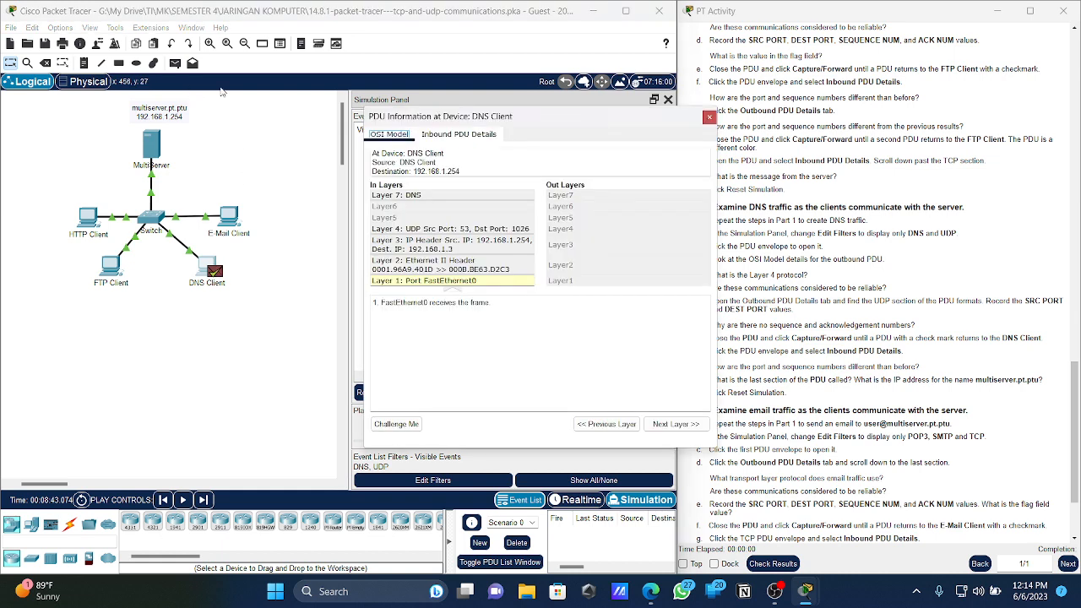
click(458, 135)
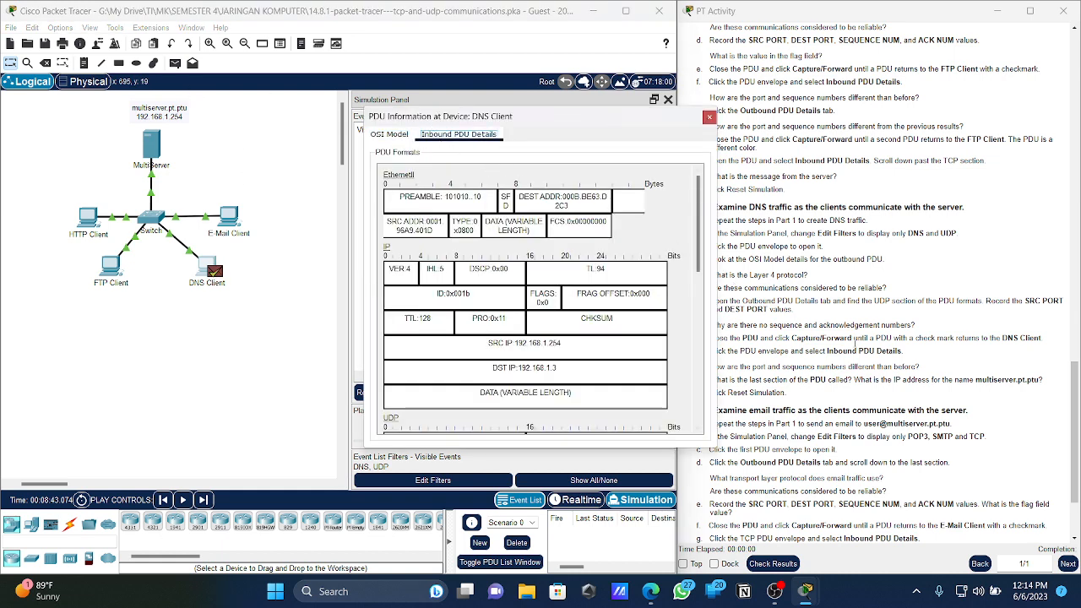
drag(576, 118, 446, 180)
drag(443, 93, 237, 178)
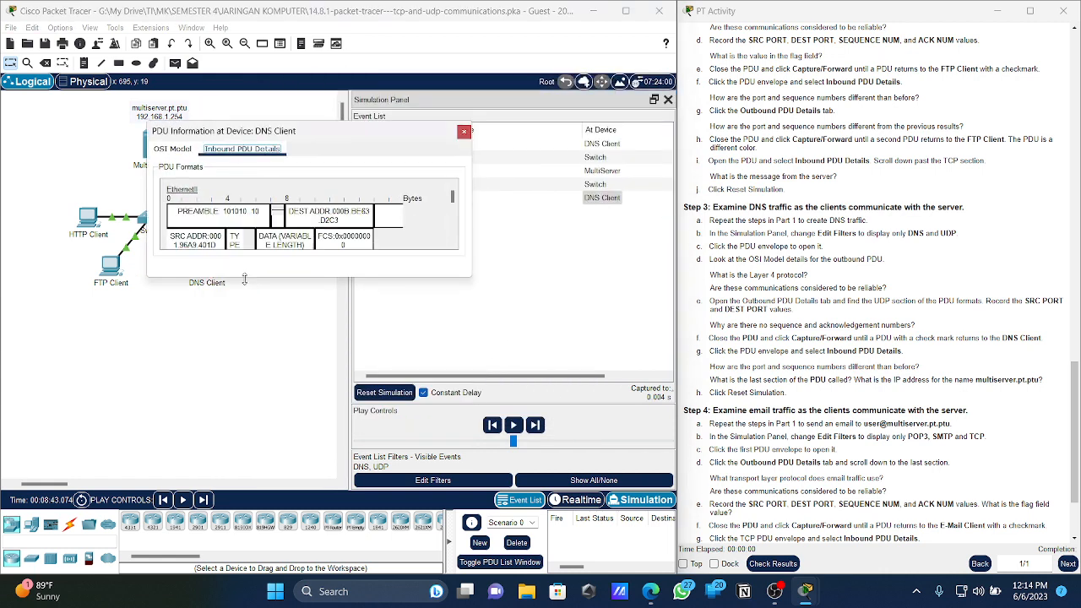
- Examine the source and destination ports in the UDP section of the inbound DNS PDU for the activity's port comparison question
scroll(245, 369, down, 10)
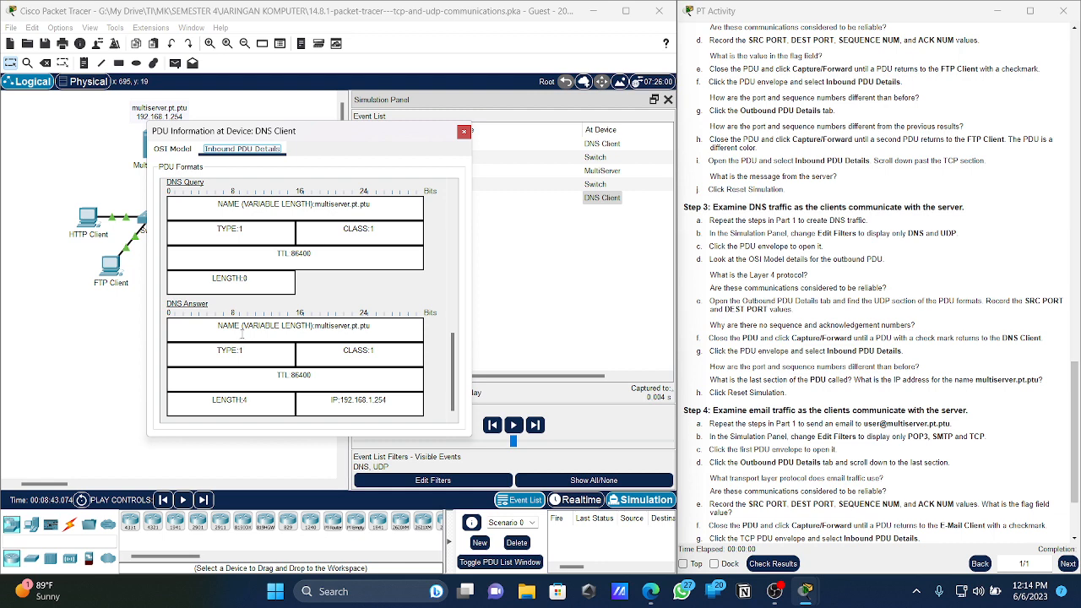
scroll(248, 310, up, 3)
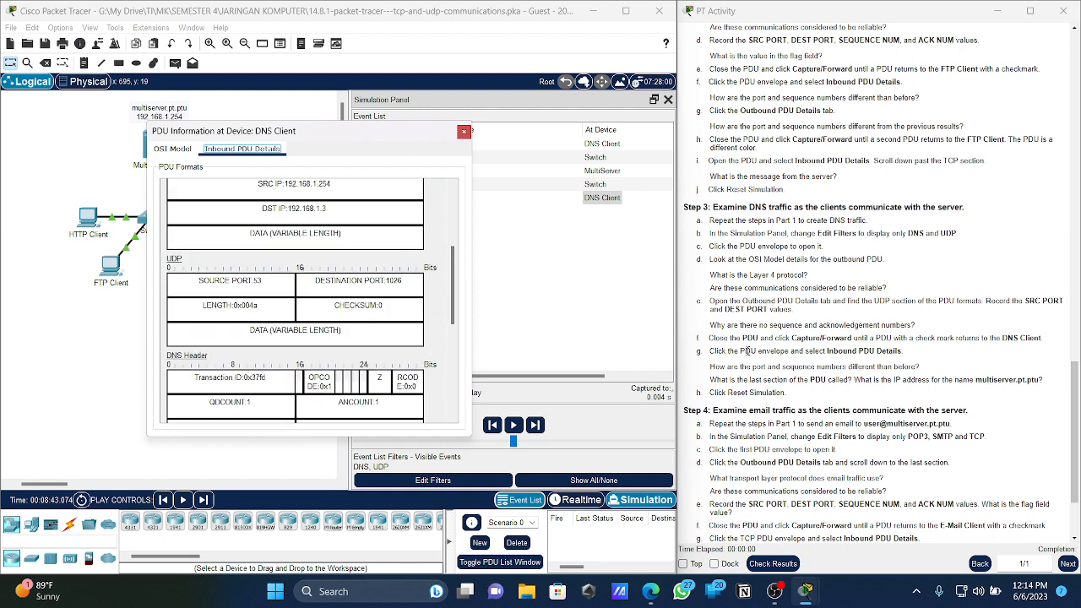
drag(710, 367, 797, 380)
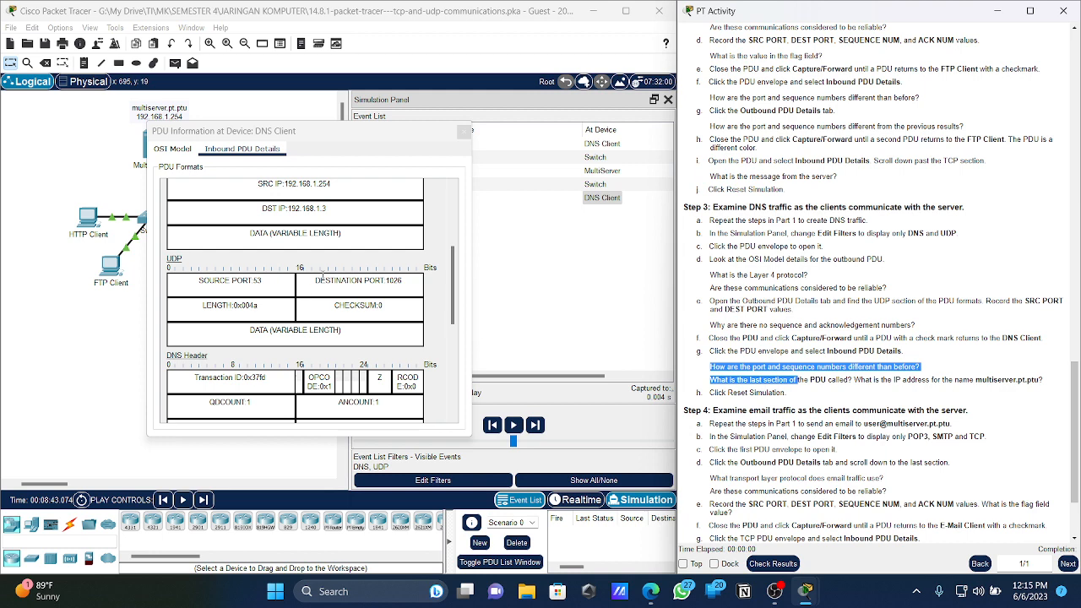
click(325, 284)
scroll(320, 286, up, 2)
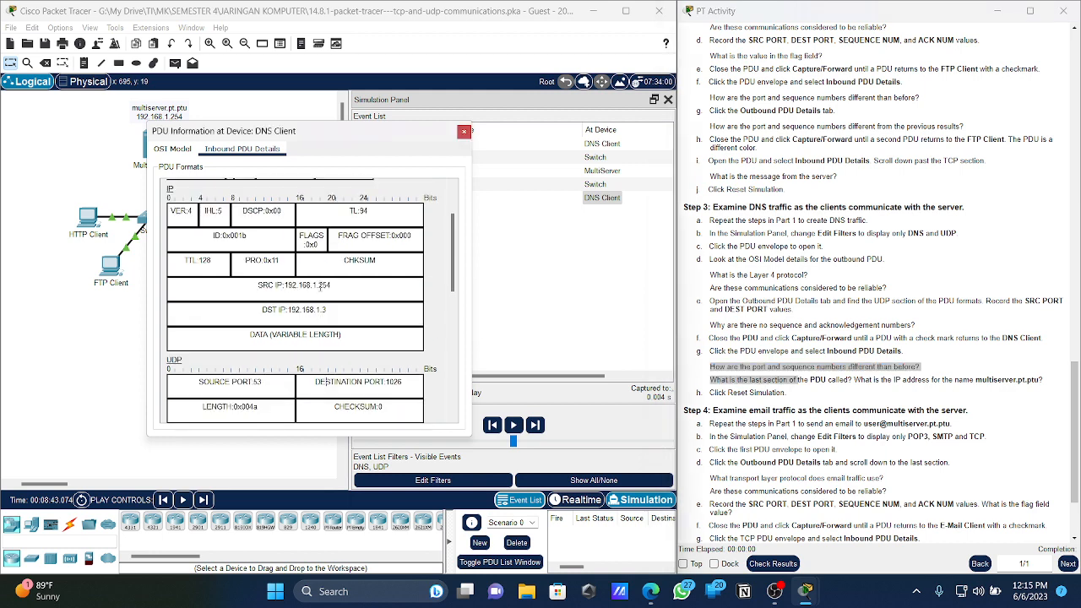
click(905, 368)
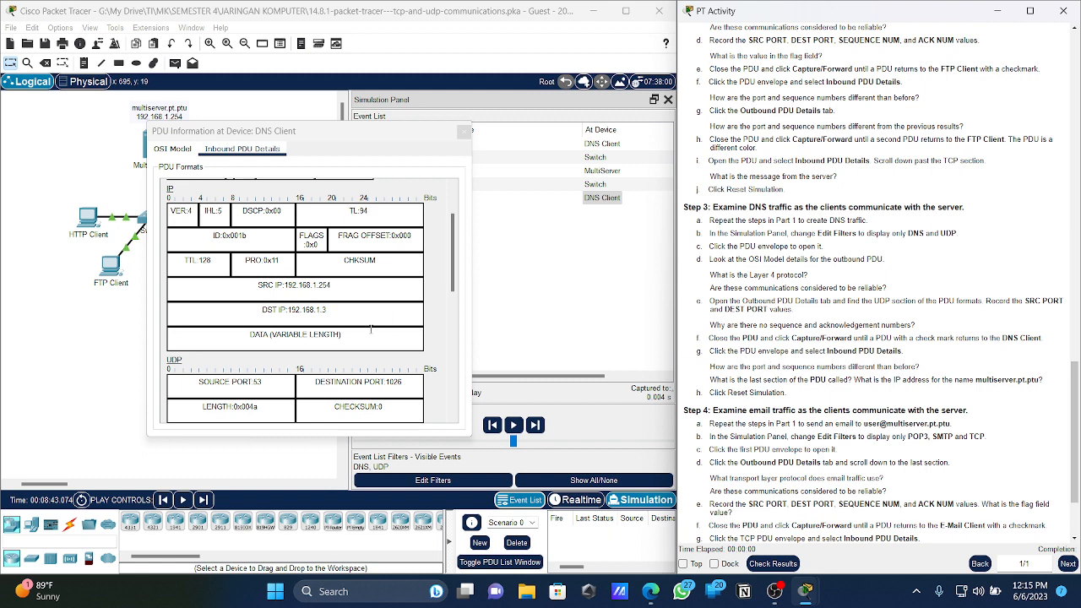
scroll(371, 329, down, 6)
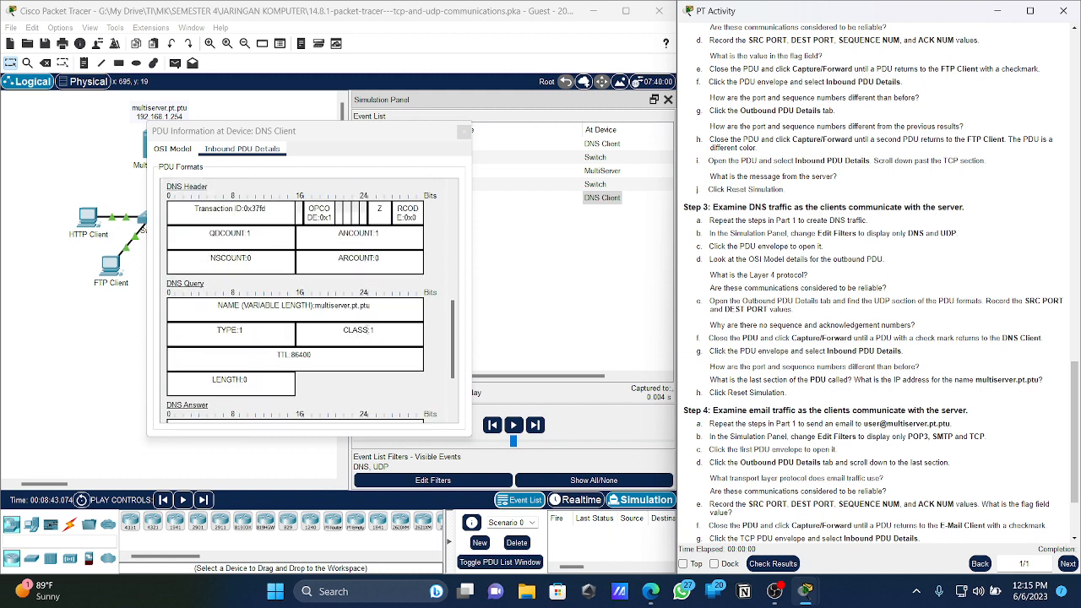
scroll(369, 331, up, 6)
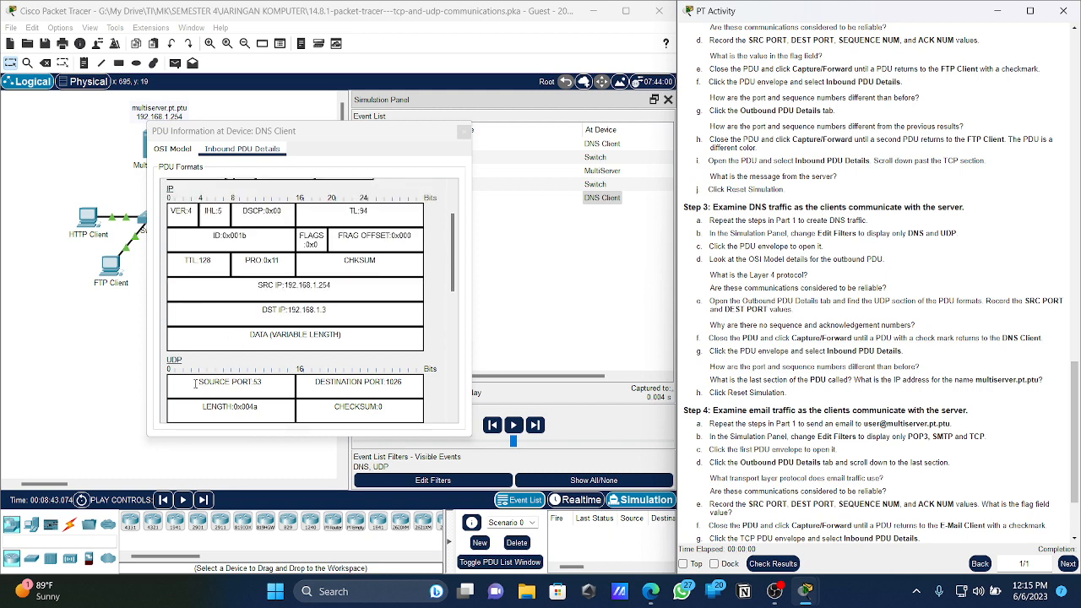
drag(195, 384, 407, 386)
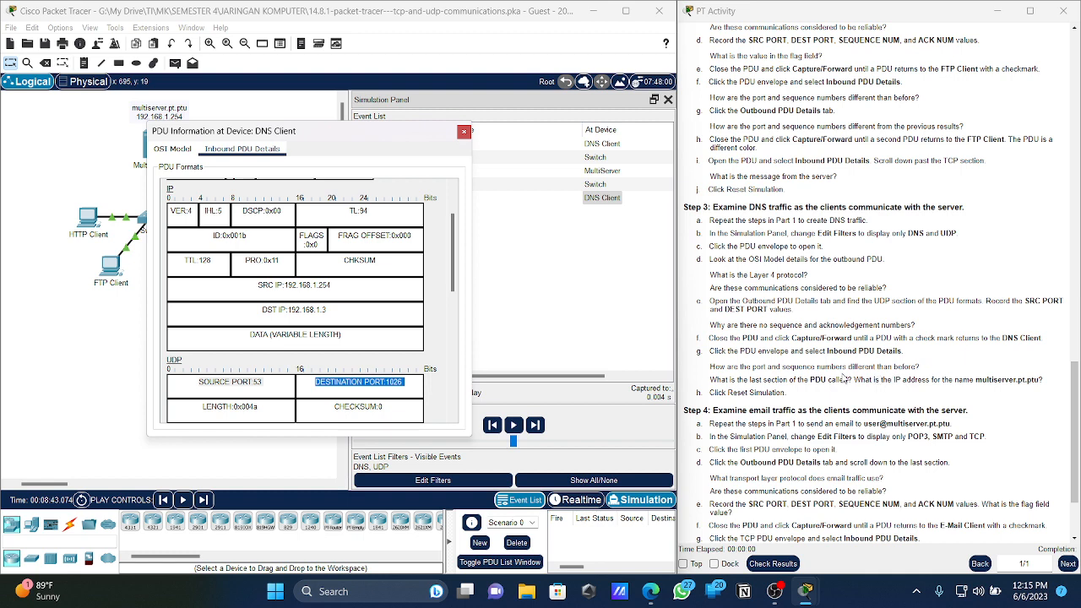
- Examine the last section of the inbound PDU for the IP address of multiserver.pt.ptu and close the PDU window
scroll(814, 366, down, 1)
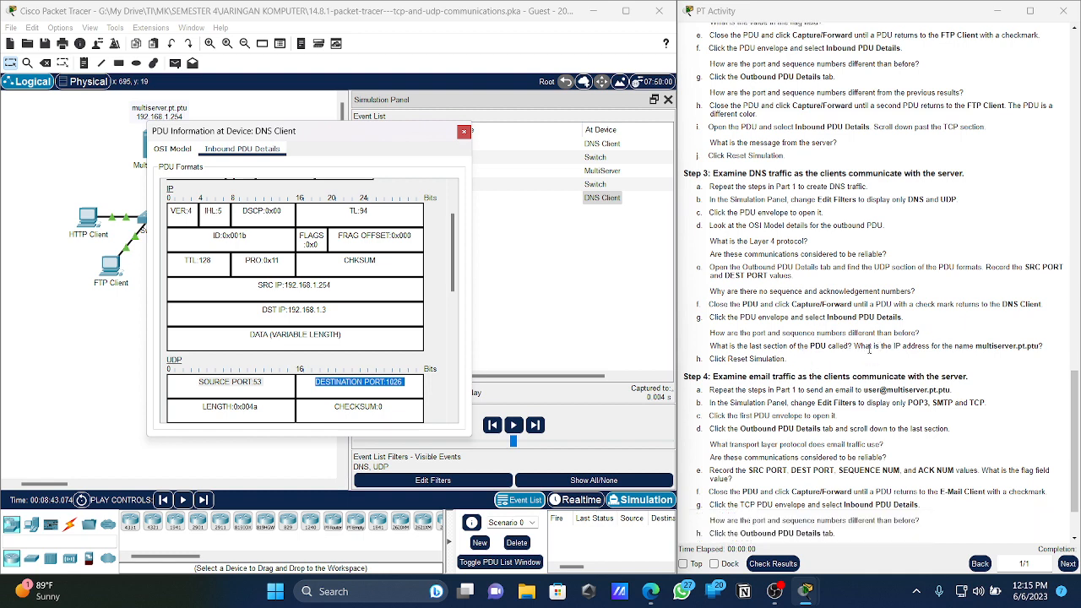
scroll(330, 358, down, 5)
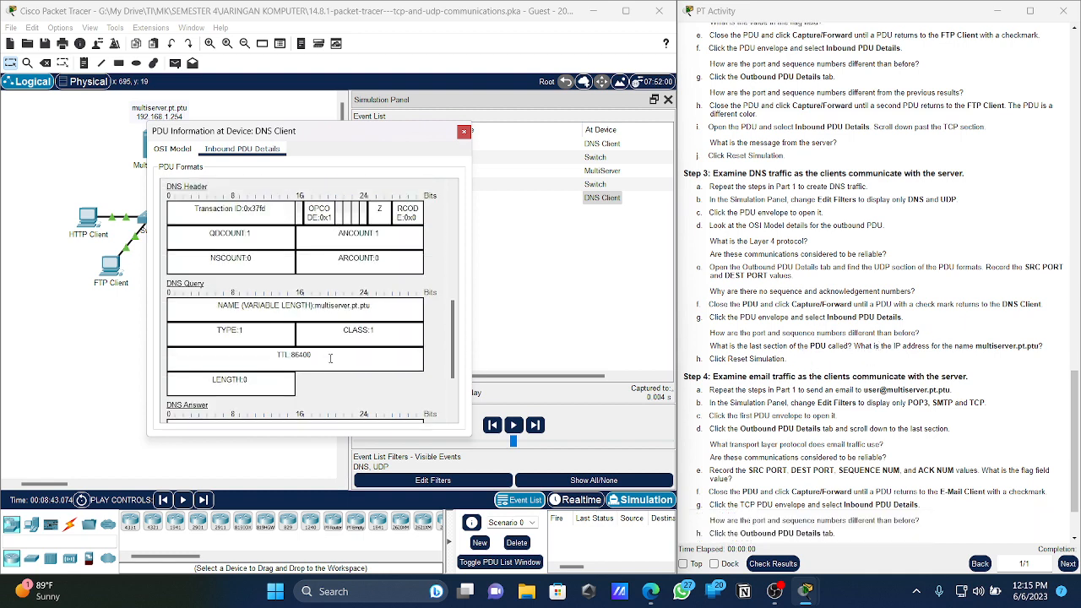
scroll(330, 358, down, 2)
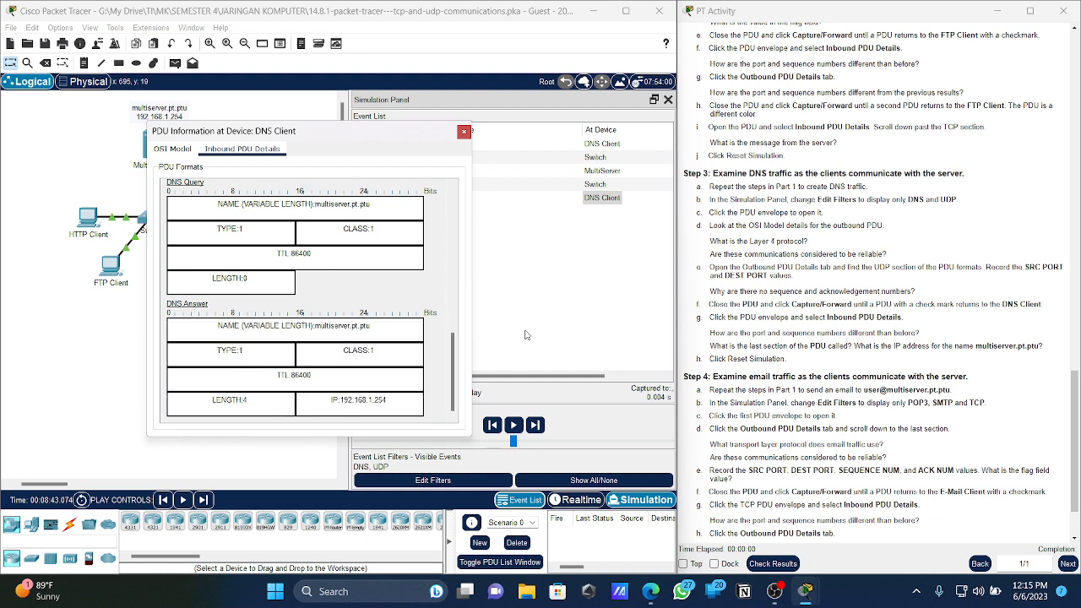
drag(710, 346, 821, 348)
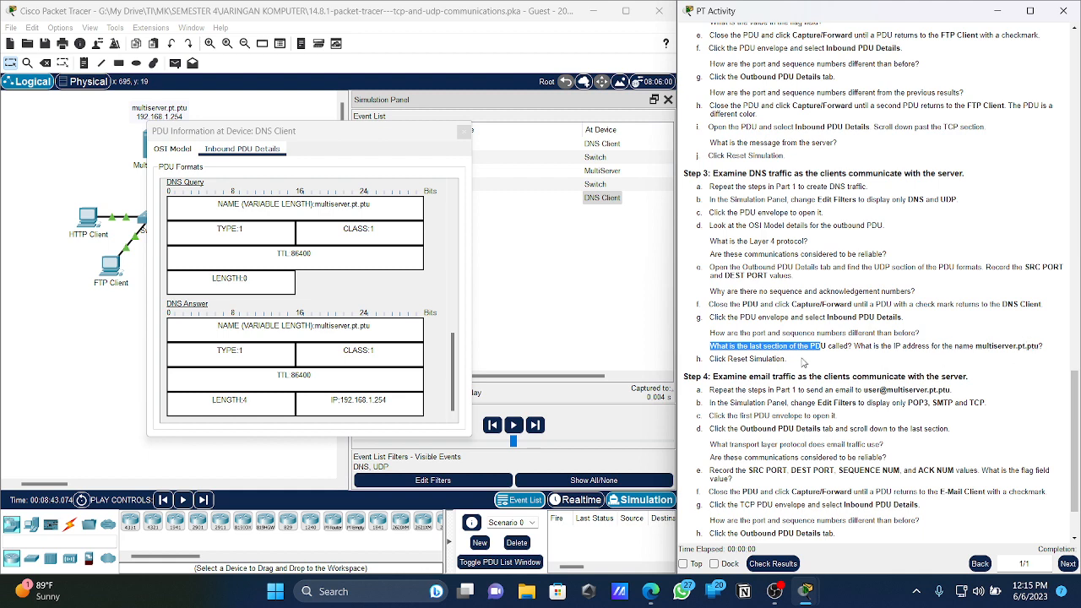
drag(392, 404, 316, 396)
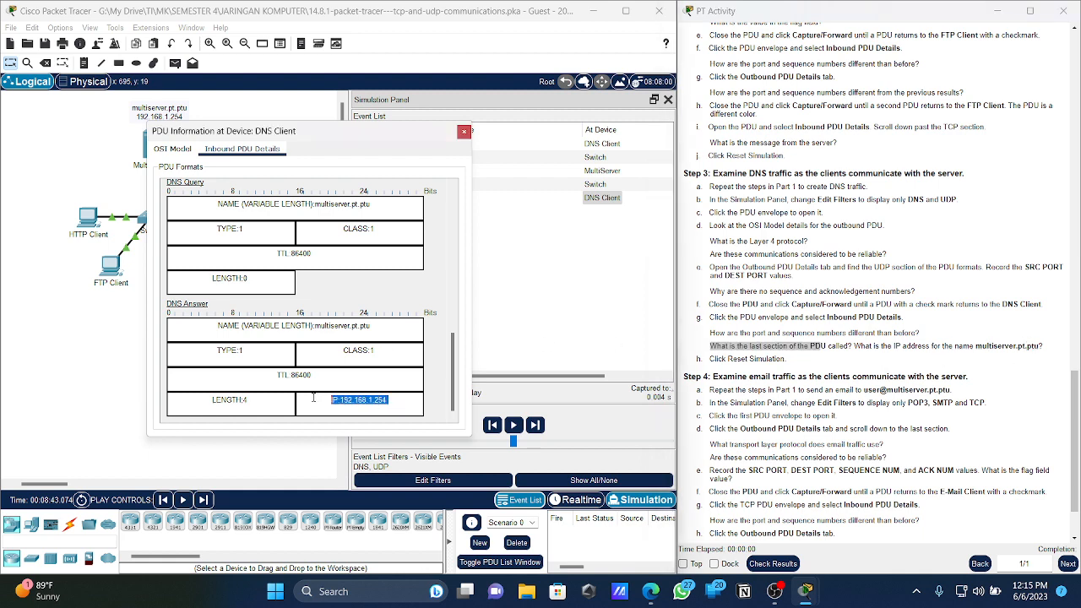
click(811, 362)
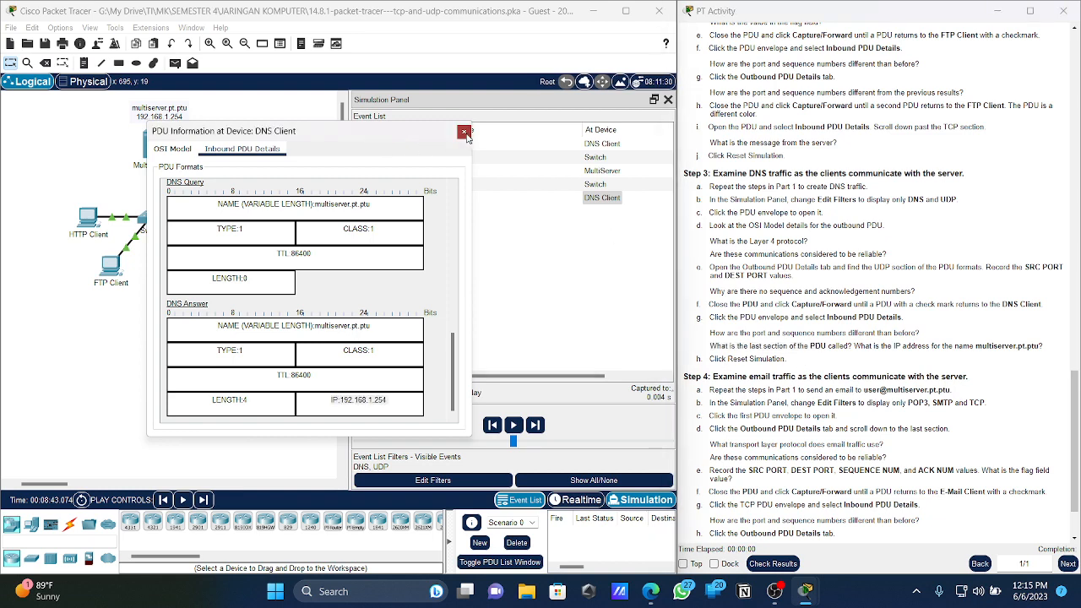
click(464, 134)
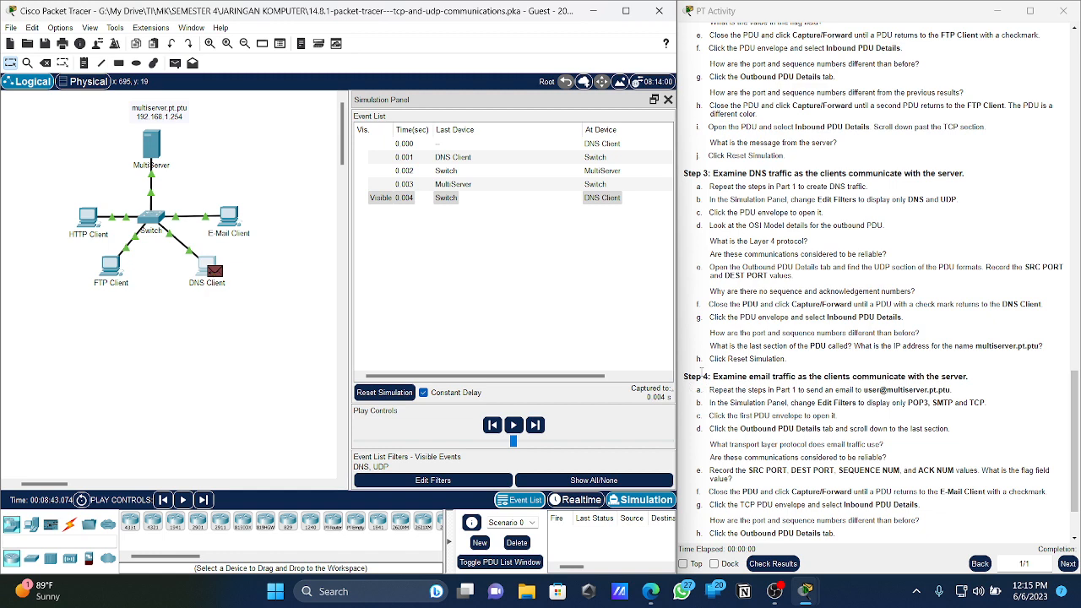
- Reset the simulation to clear the captured DNS events from the event list
drag(789, 361, 697, 360)
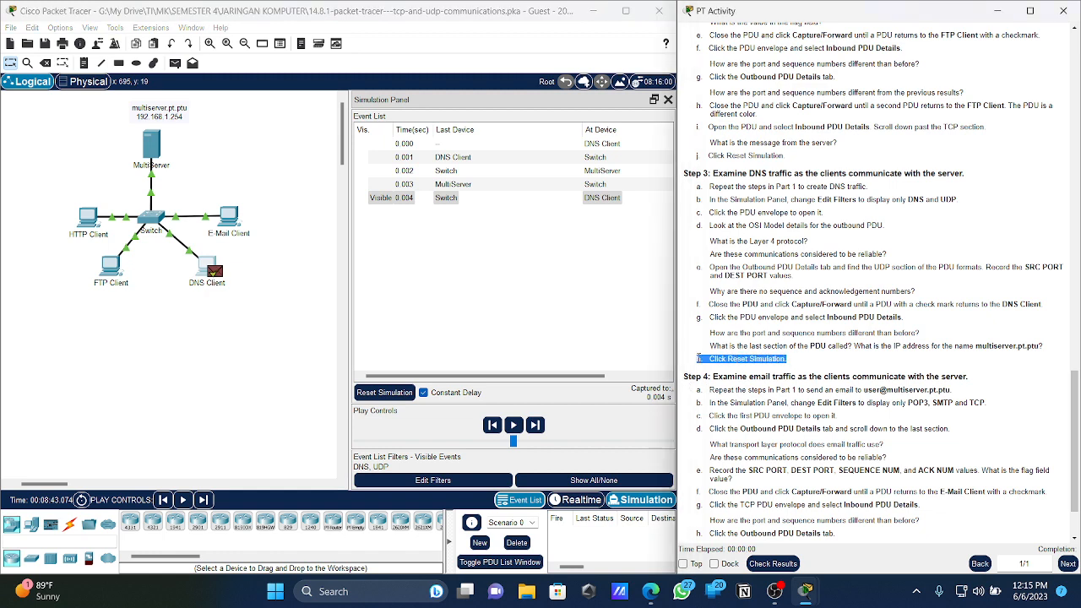
click(384, 392)
scroll(723, 359, down, 2)
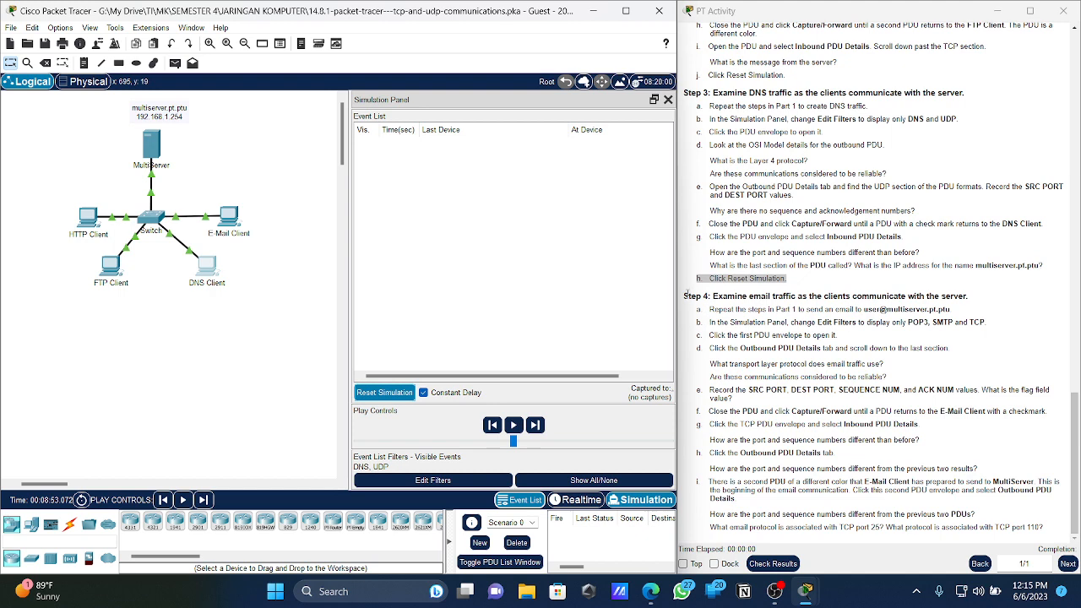
- Start composing a new email on the E-Mail Client and bring up Part 1 Step 5 of the activity instructions
drag(683, 296, 787, 298)
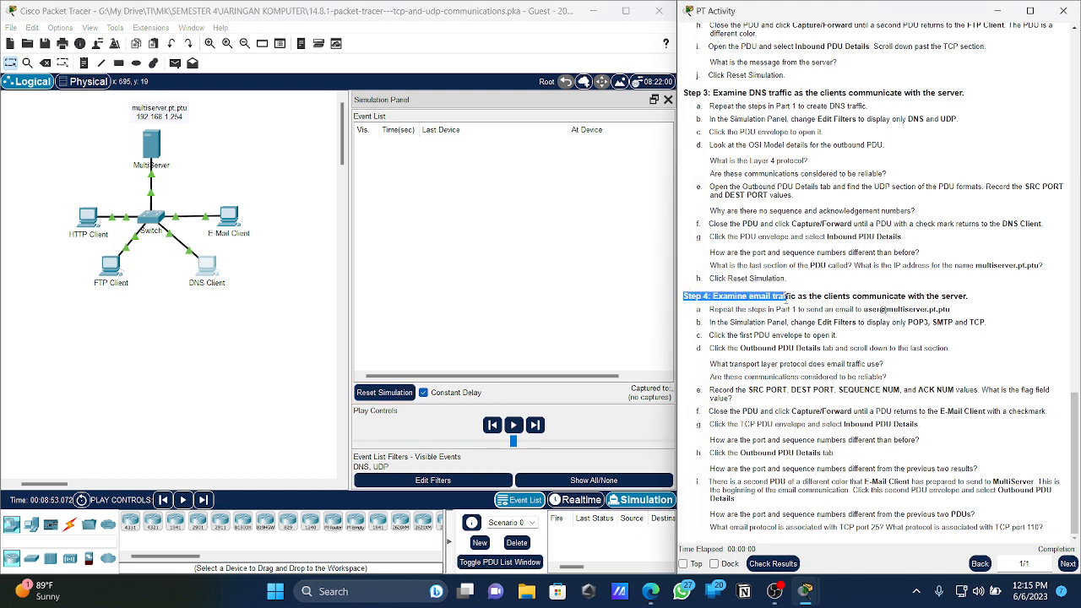
click(233, 213)
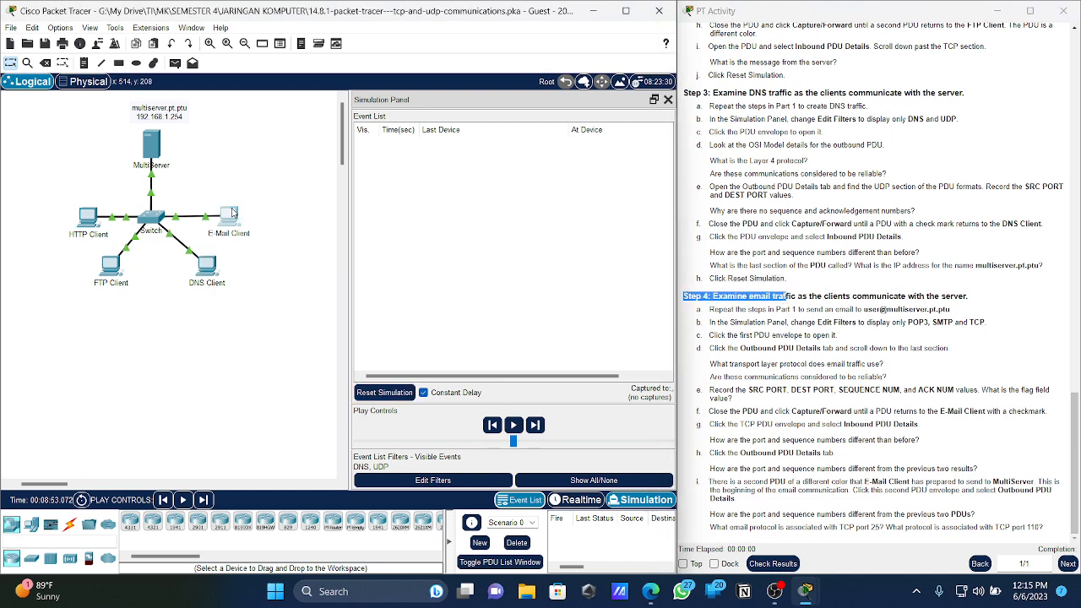
click(233, 213)
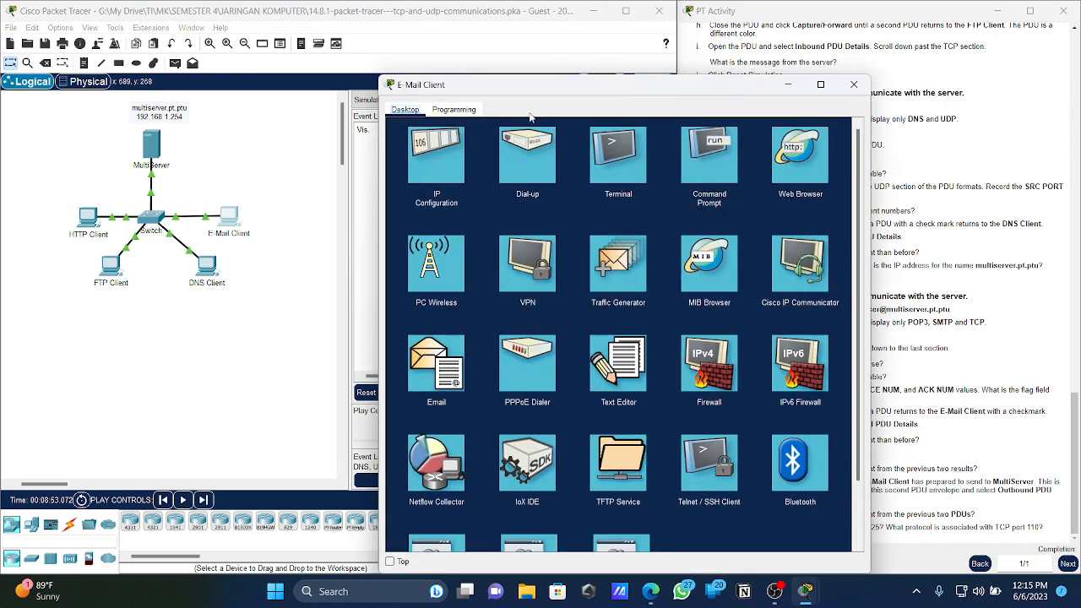
drag(506, 85, 264, 53)
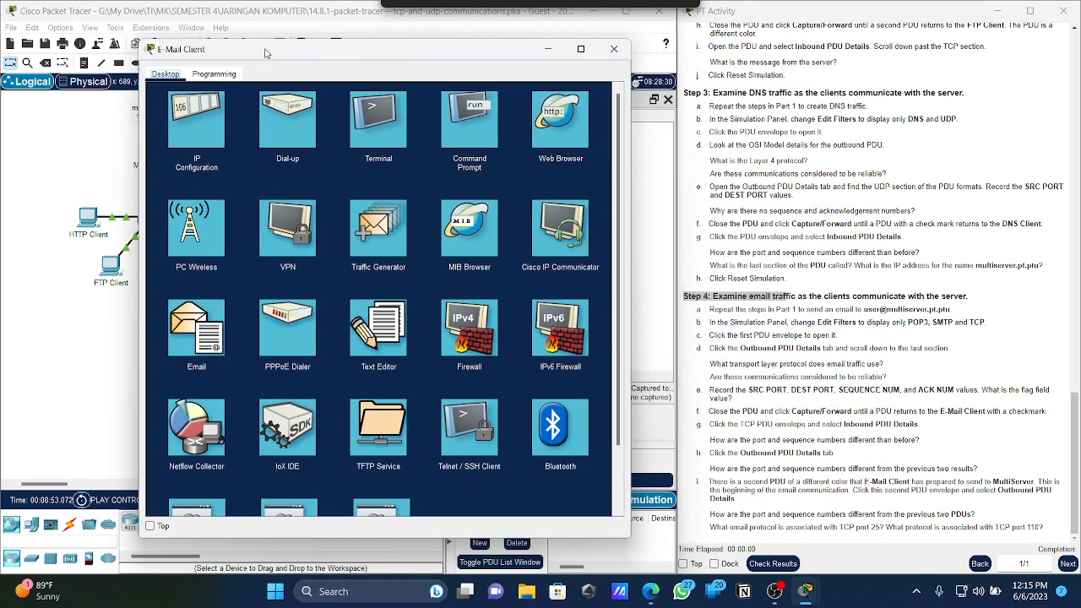
click(184, 348)
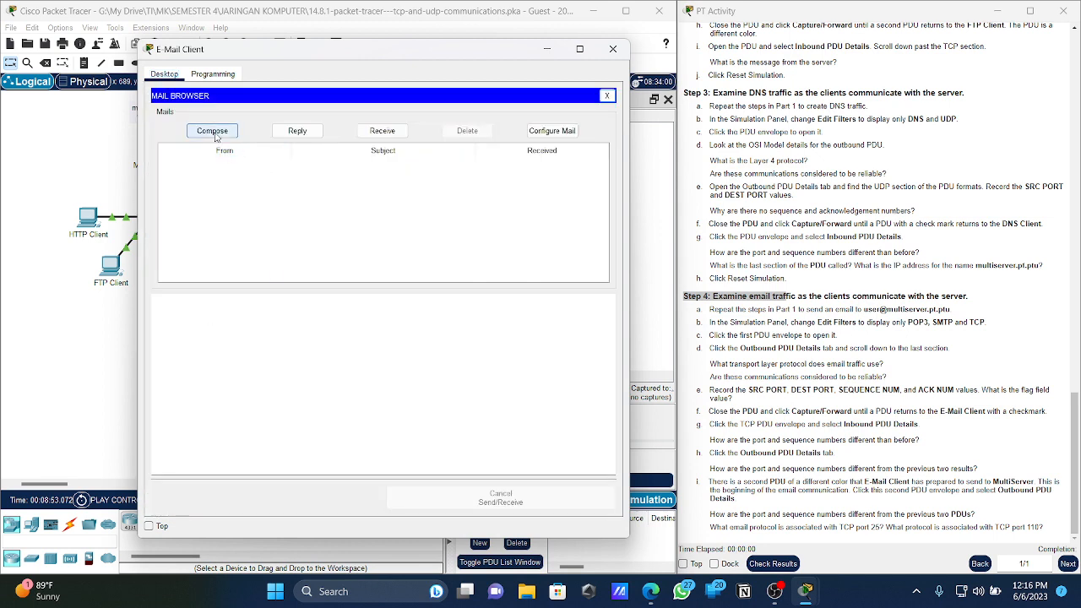
click(214, 133)
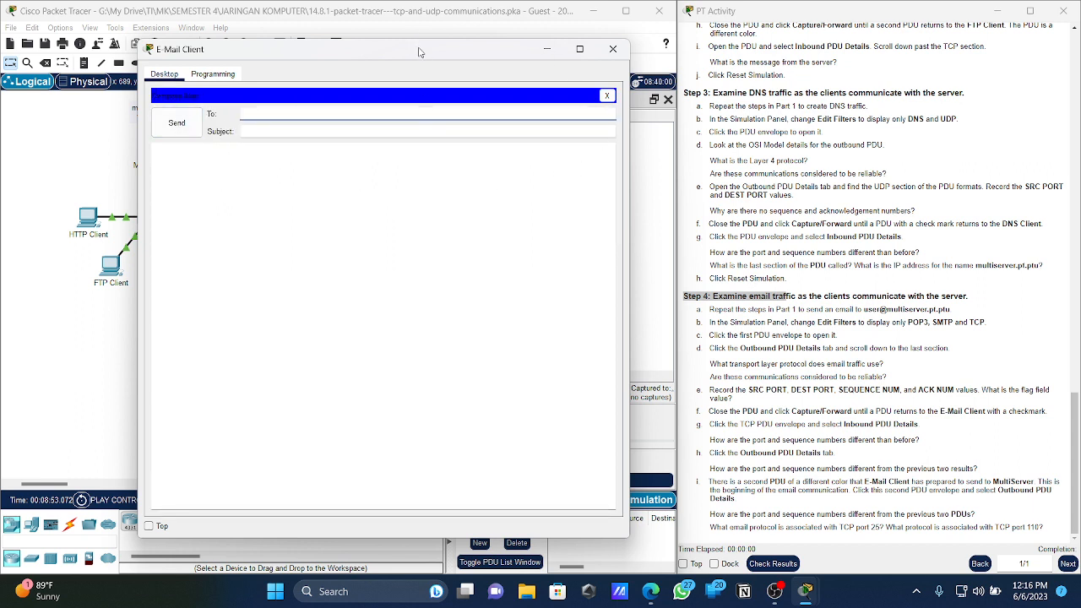
drag(418, 49, 385, 63)
scroll(767, 245, up, 3)
scroll(766, 245, up, 15)
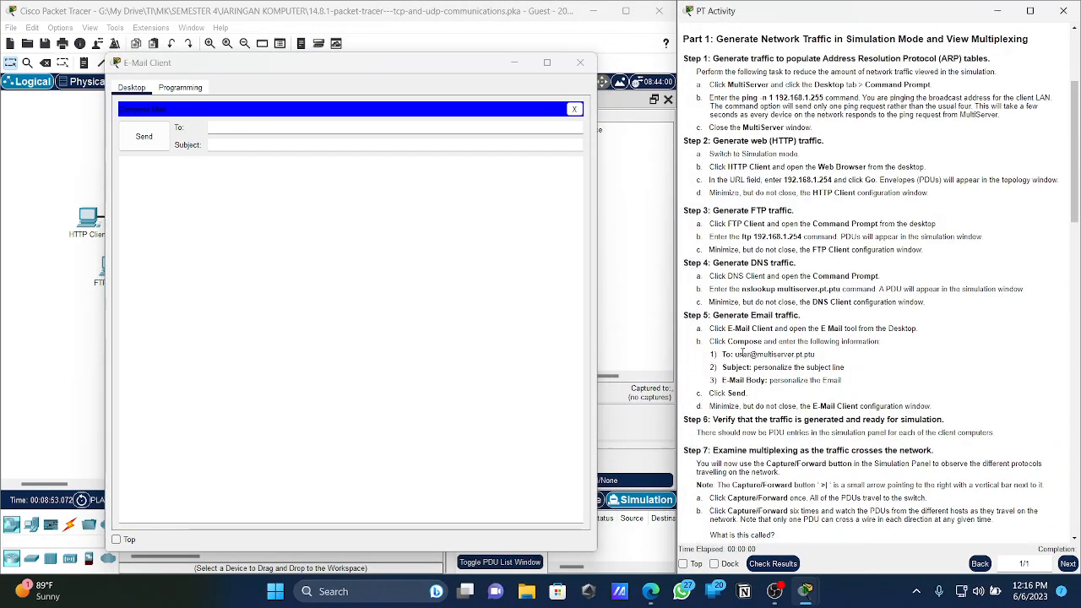
- Try to copy the recipient address from the activity instructions into the new email's recipient field
drag(735, 355, 812, 353)
right_click(812, 354)
click(835, 360)
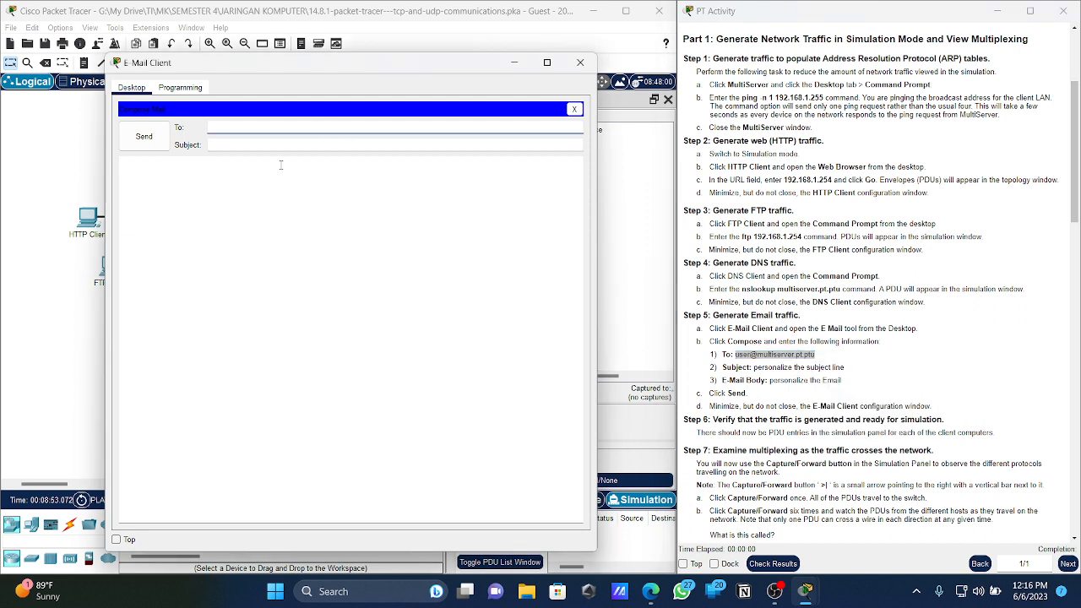
right_click(261, 129)
click(287, 193)
click(308, 148)
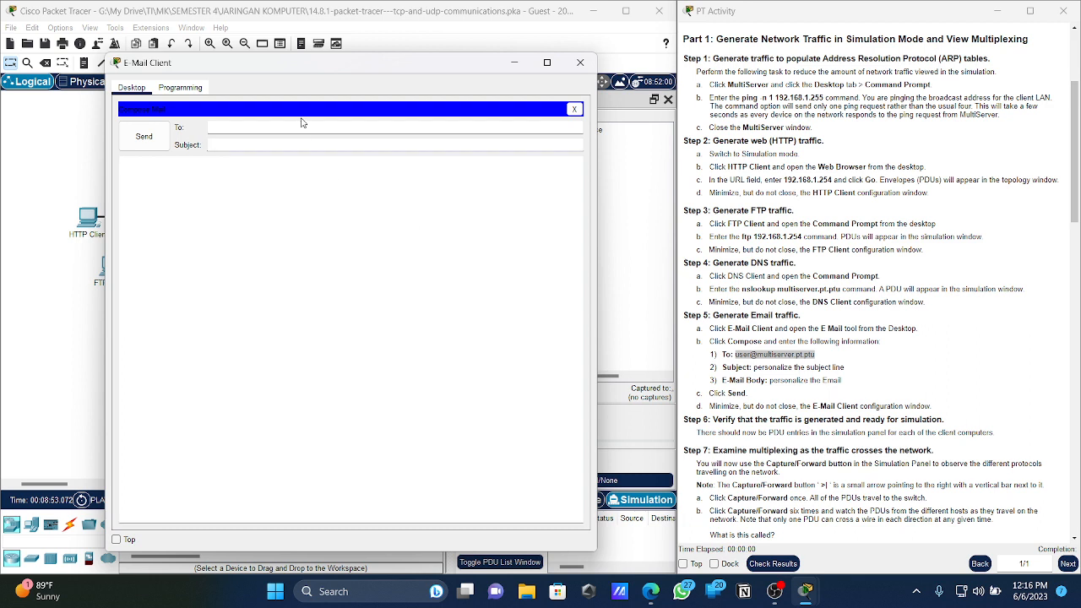
click(305, 128)
click(574, 109)
click(191, 147)
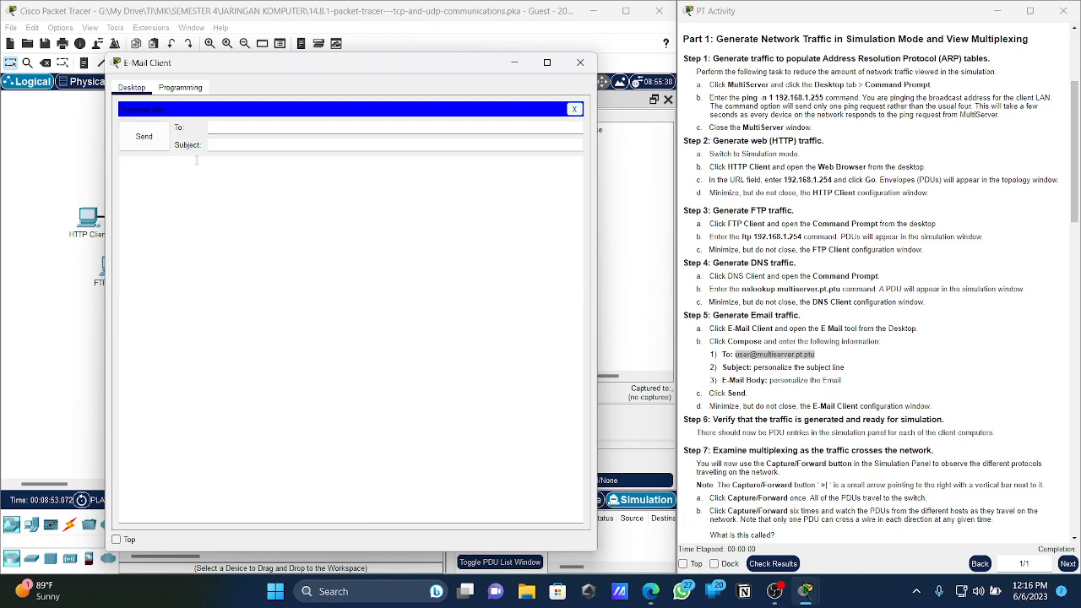
right_click(232, 134)
click(260, 198)
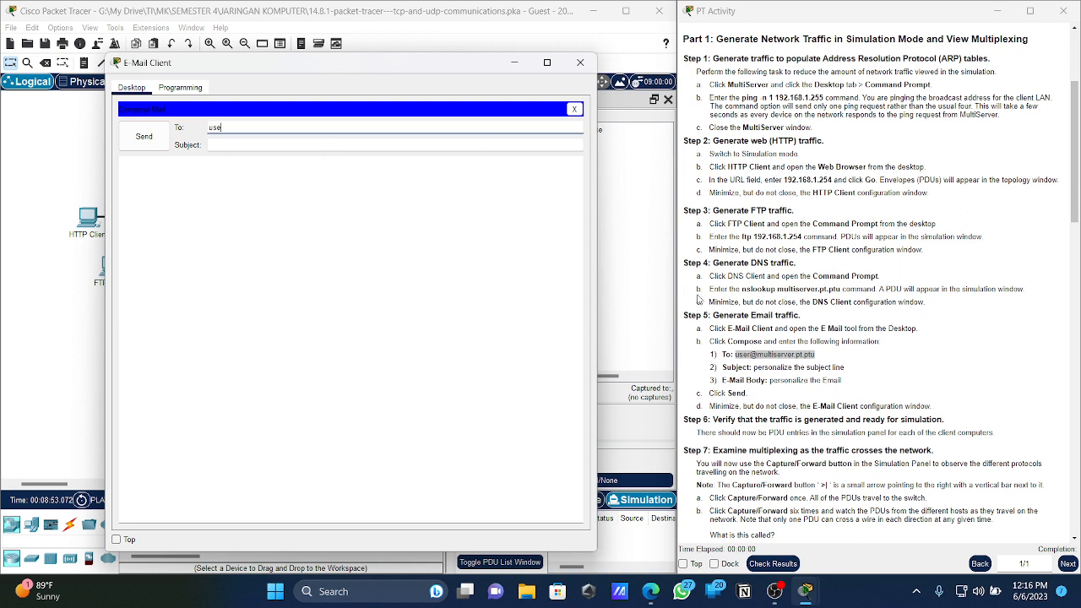
- Enter the recipient's email address given in Part 1 Step 5 as the new message's recipient
text(user@multiserver.pt.pt)
key(Tab)
text(u)
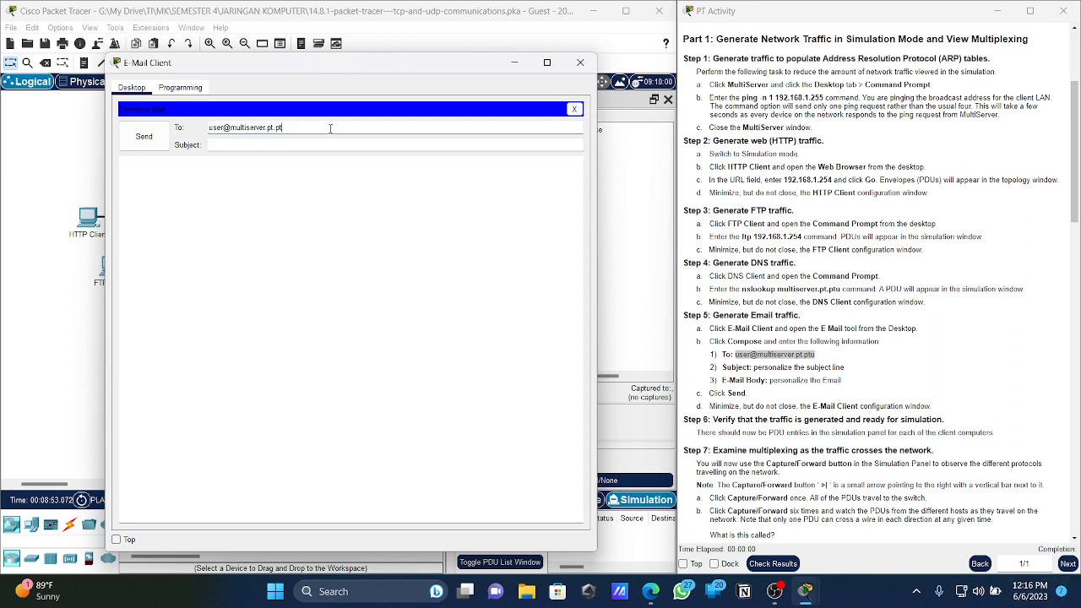
text(u)
key(Tab)
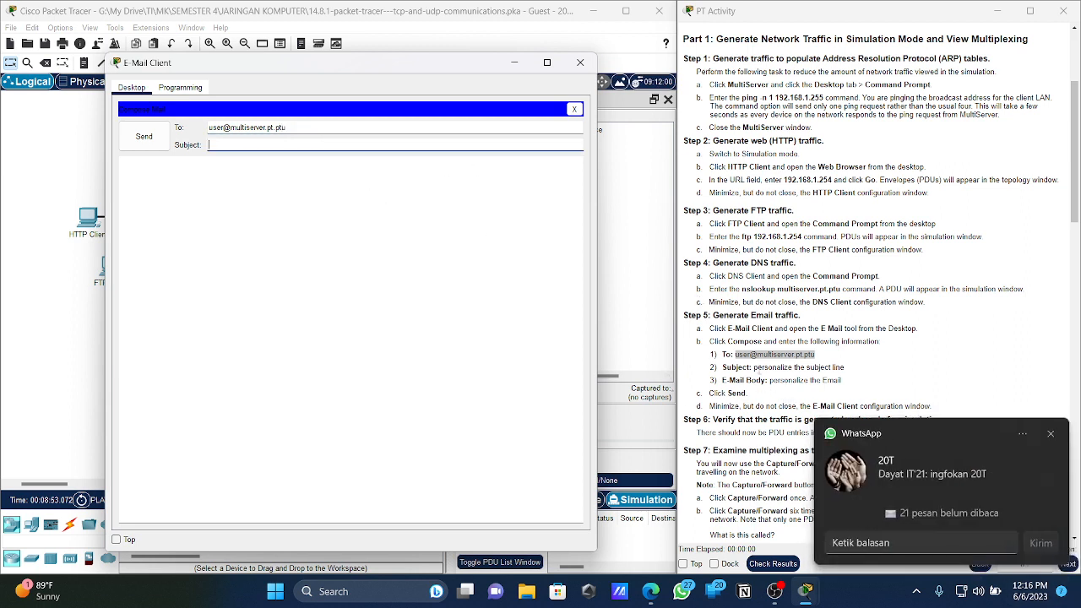
- Copy "personalize the subject line" from the activity instructions into the email's subject
drag(753, 367, 842, 380)
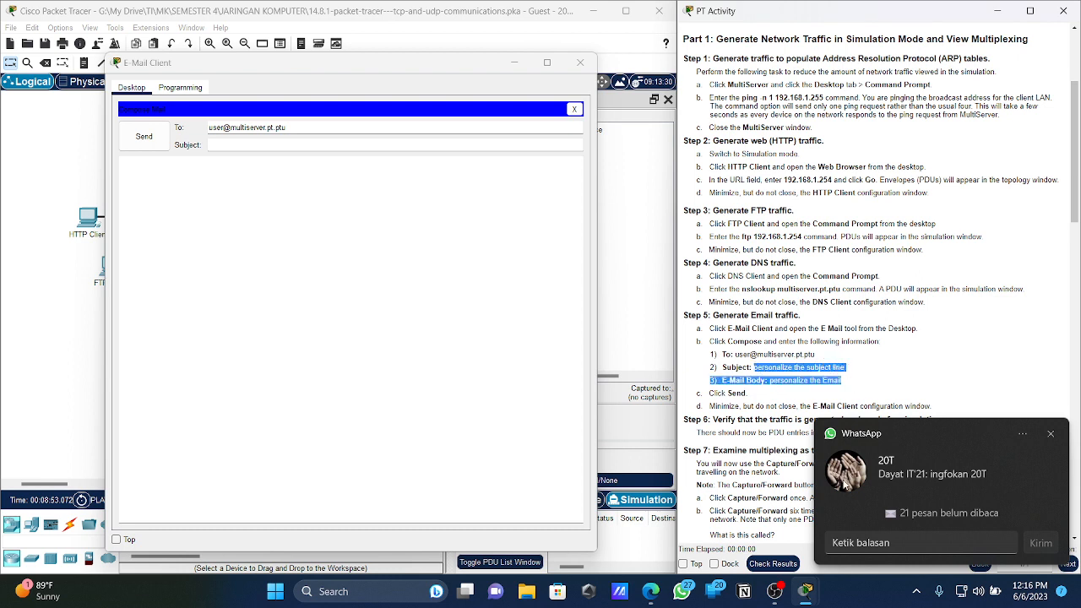
drag(754, 367, 842, 368)
right_click(844, 368)
click(862, 374)
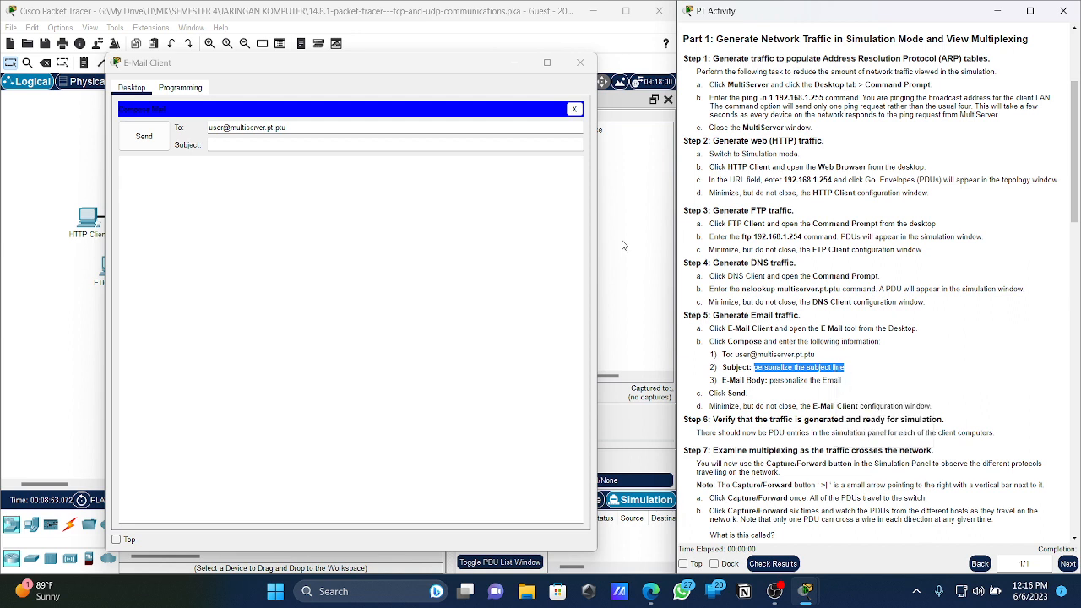
click(255, 146)
right_click(255, 147)
click(284, 214)
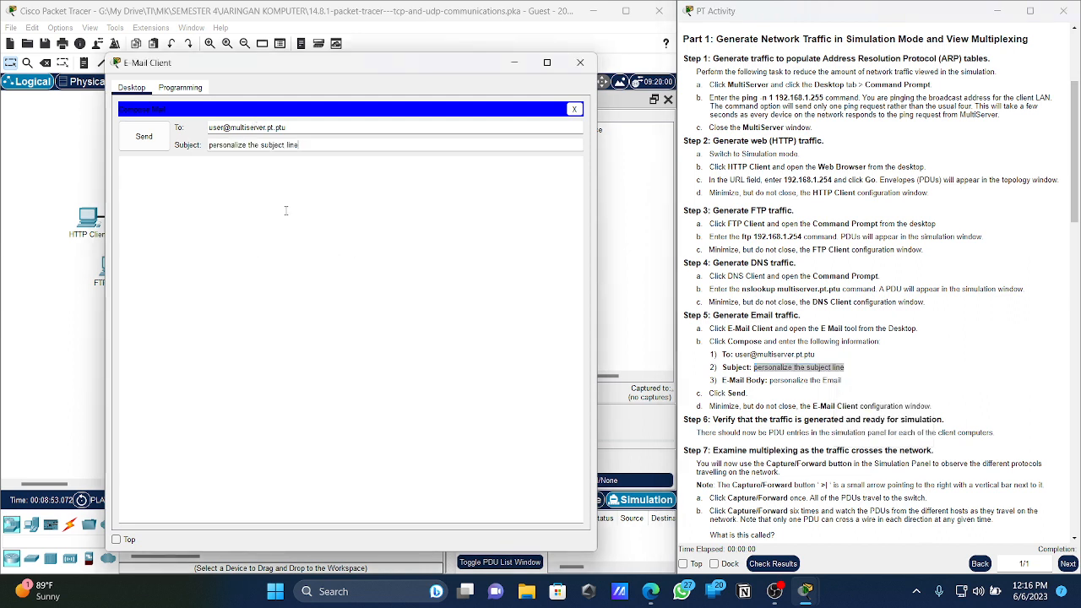
- Copy "personalize the Email" from the activity instructions into the email's body
drag(770, 380, 853, 386)
right_click(840, 381)
click(853, 389)
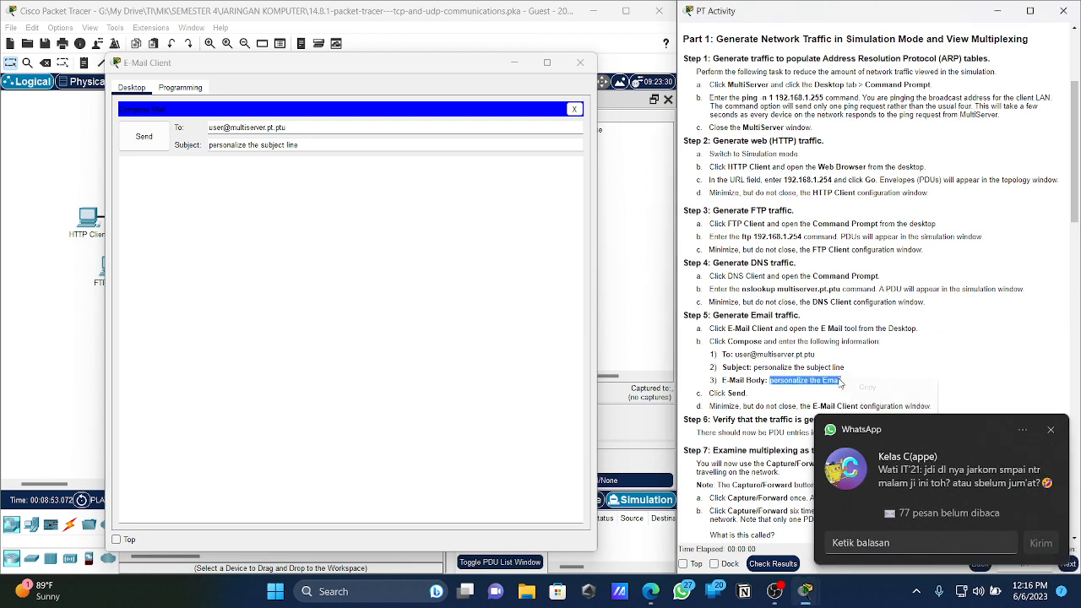
right_click(377, 282)
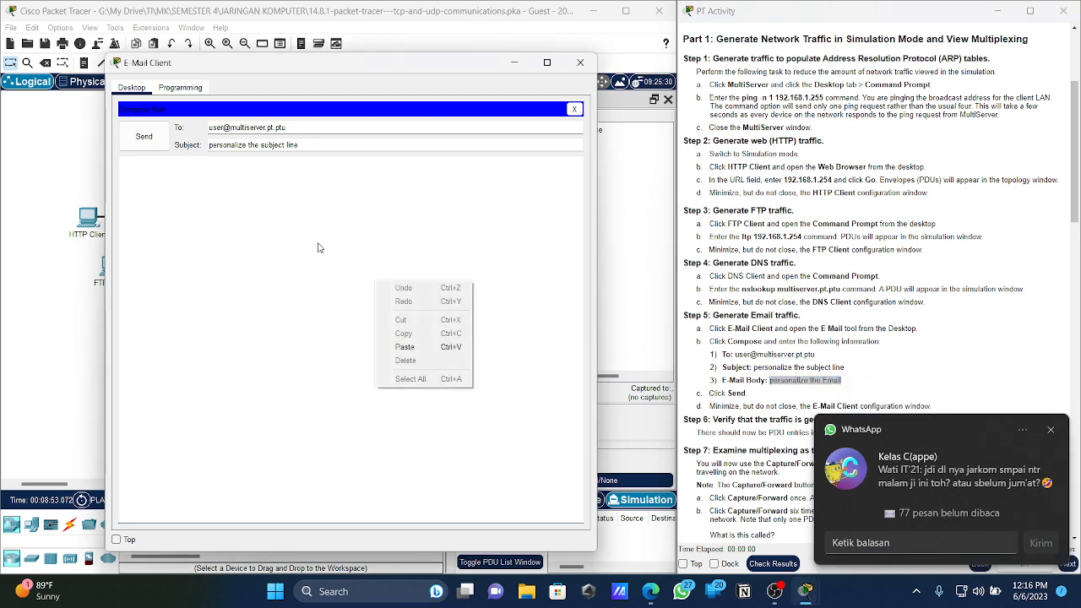
click(448, 347)
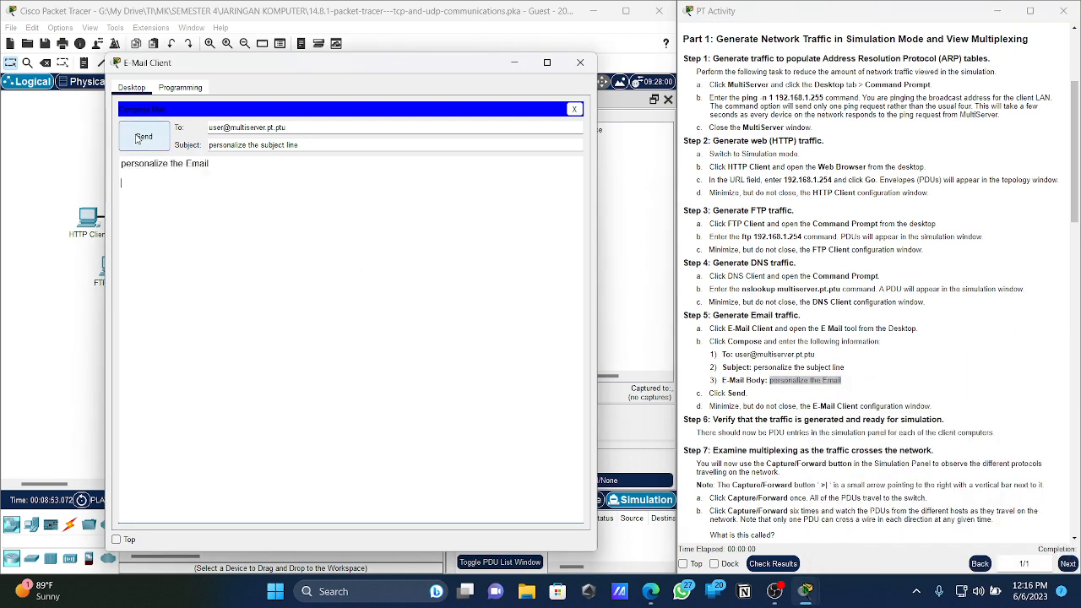
- Send the composed email and minimize the E-Mail Client window
click(142, 137)
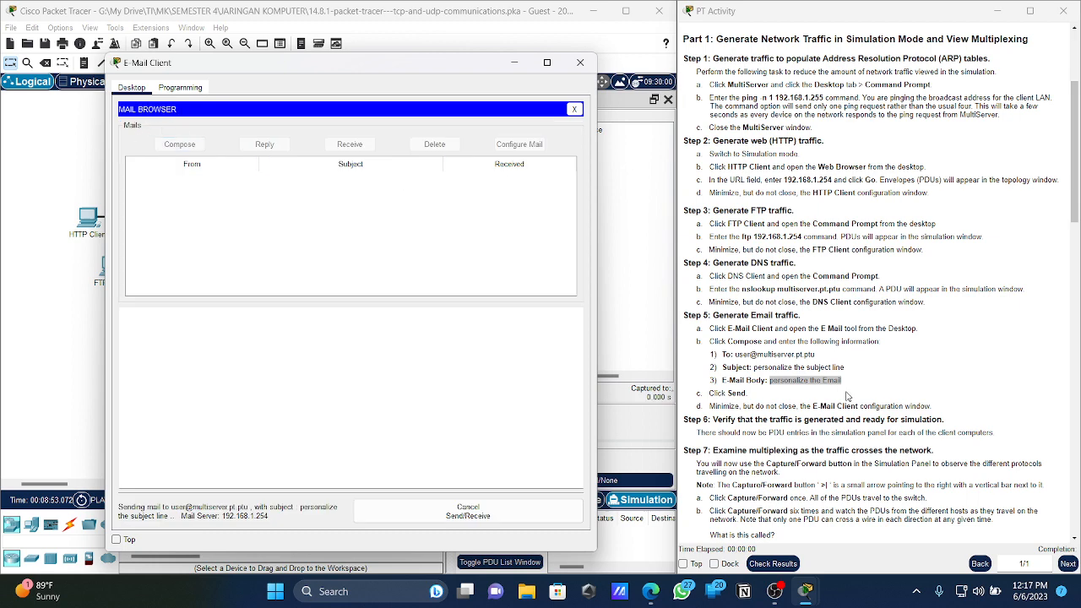
scroll(846, 396, down, 2)
click(513, 62)
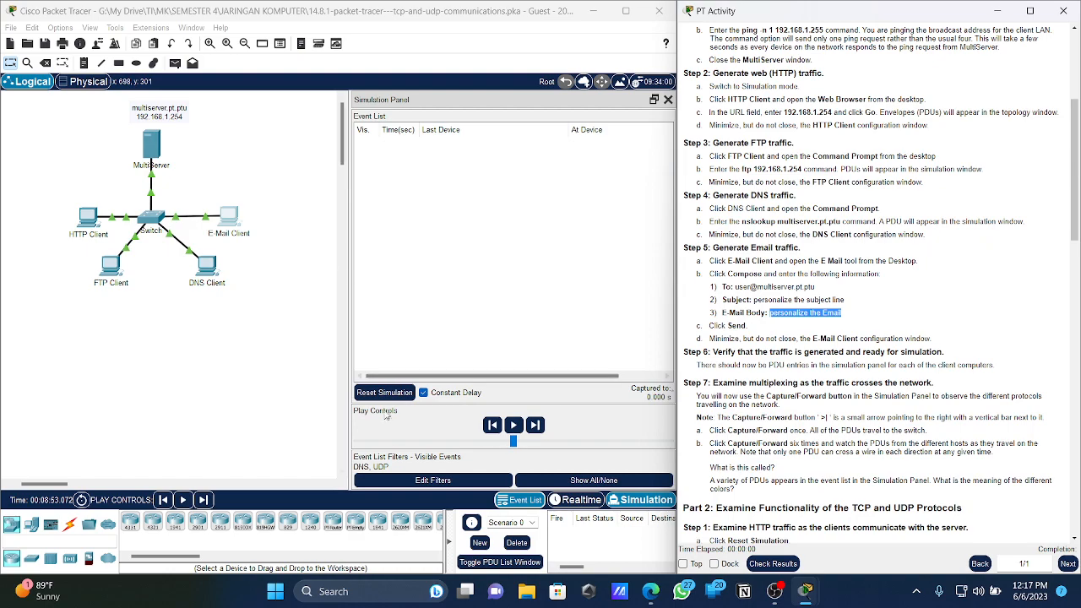
- Change the simulation's event filters to display only POP3, SMTP and TCP
click(385, 483)
scroll(772, 422, down, 20)
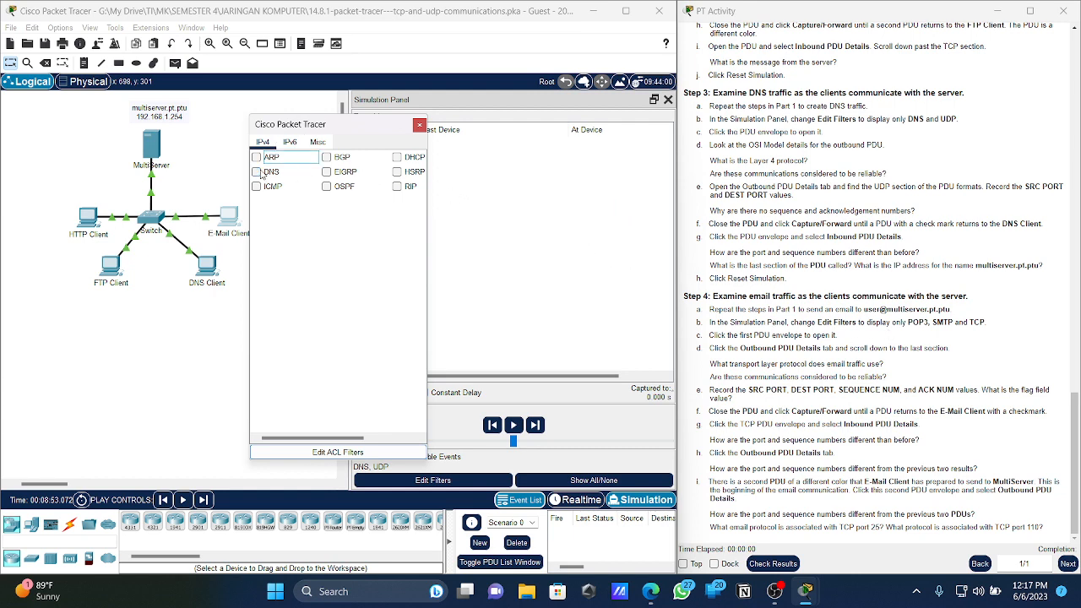
click(289, 143)
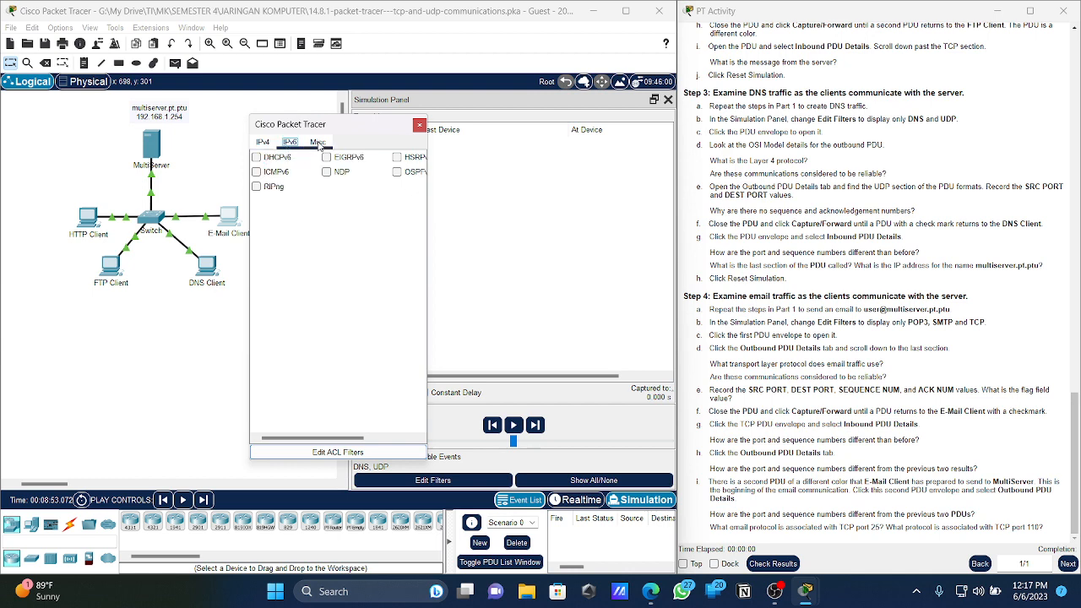
click(317, 142)
click(256, 333)
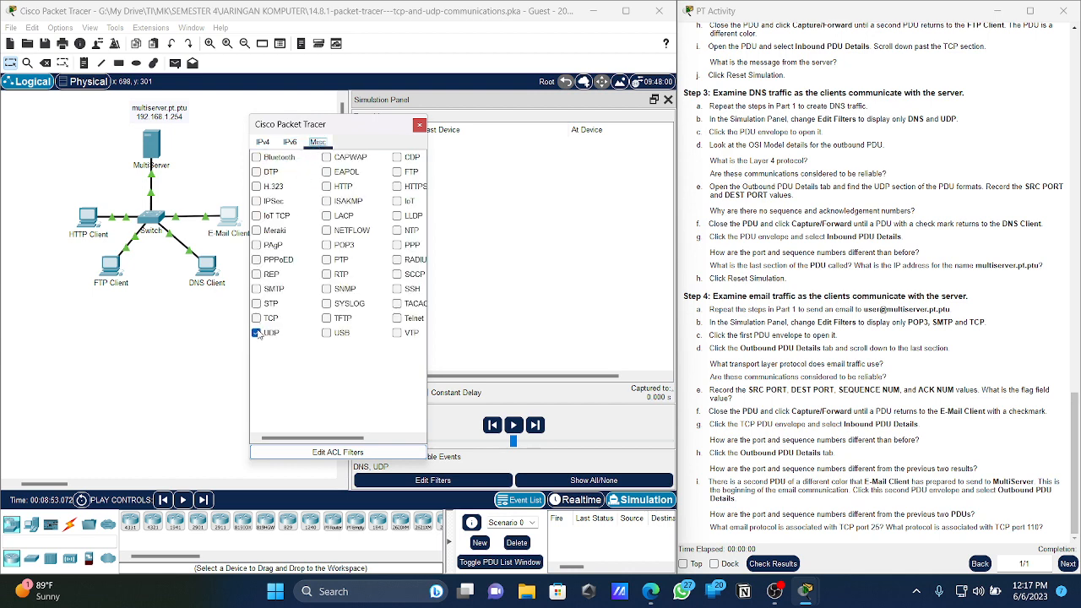
click(257, 334)
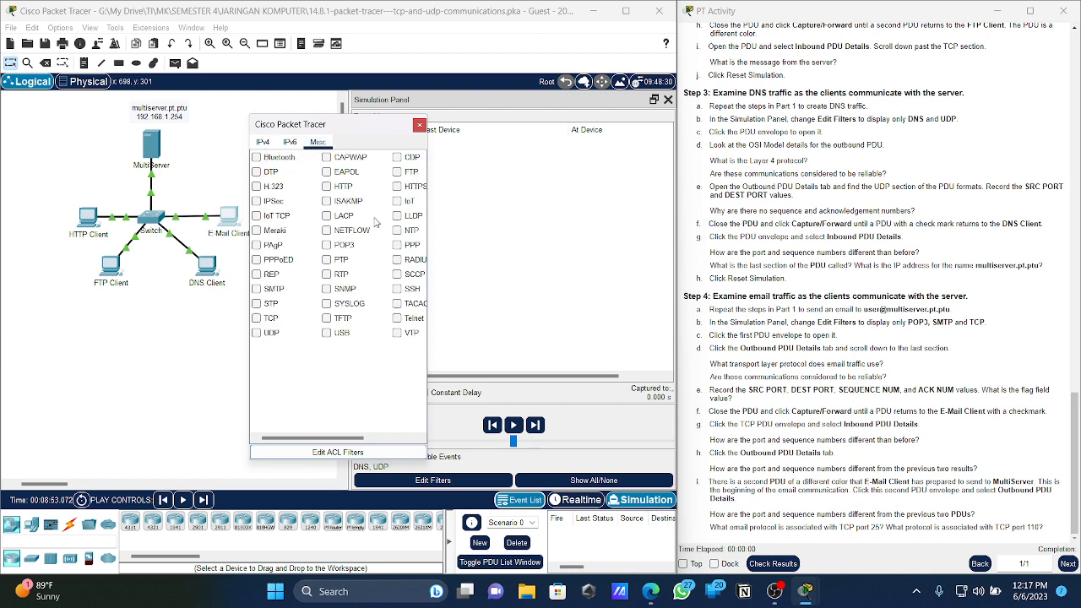
click(257, 319)
click(327, 245)
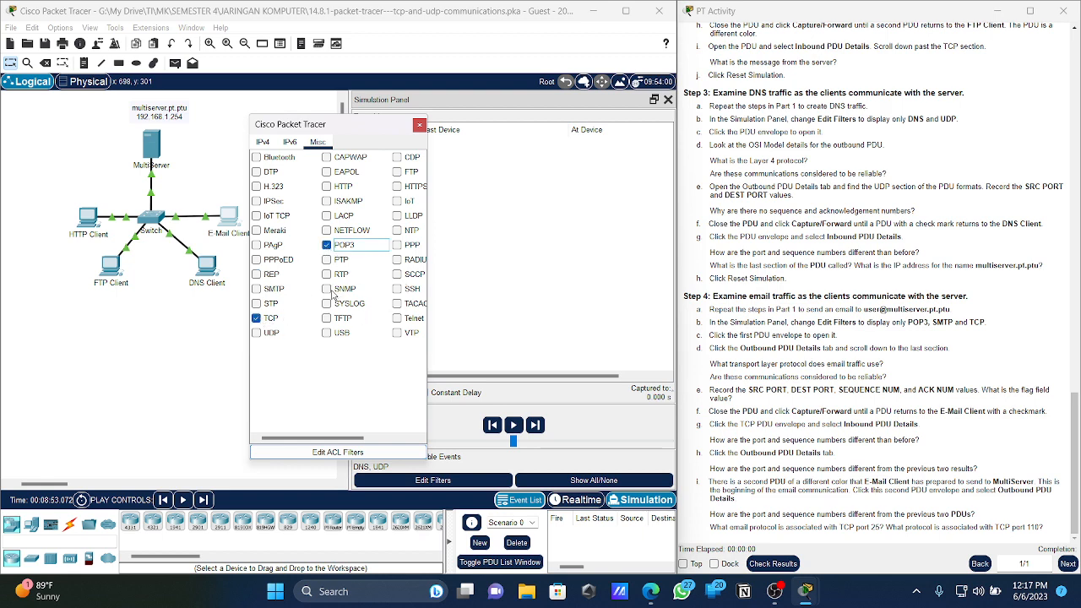
click(256, 289)
click(419, 125)
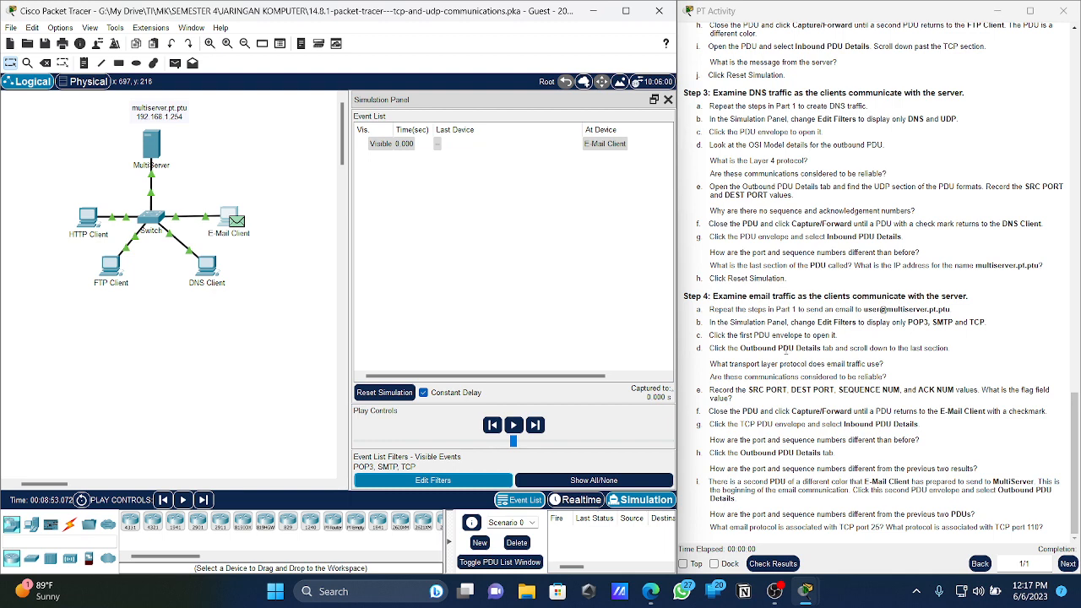
- Examine the last section of the E-Mail Client's first outbound PDU for the transport layer protocol and close the PDU window
click(768, 335)
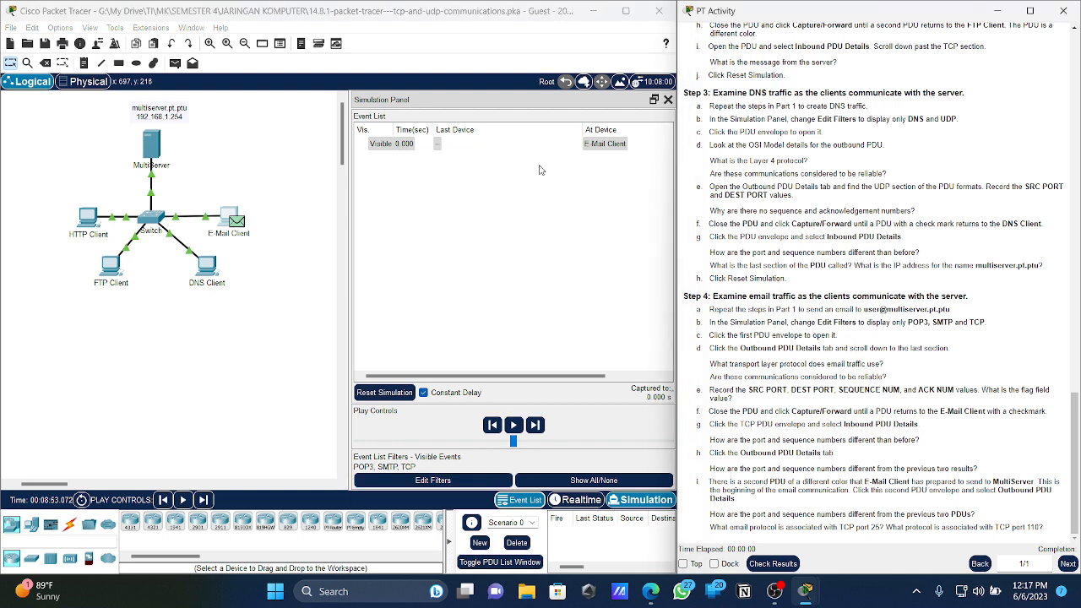
click(242, 224)
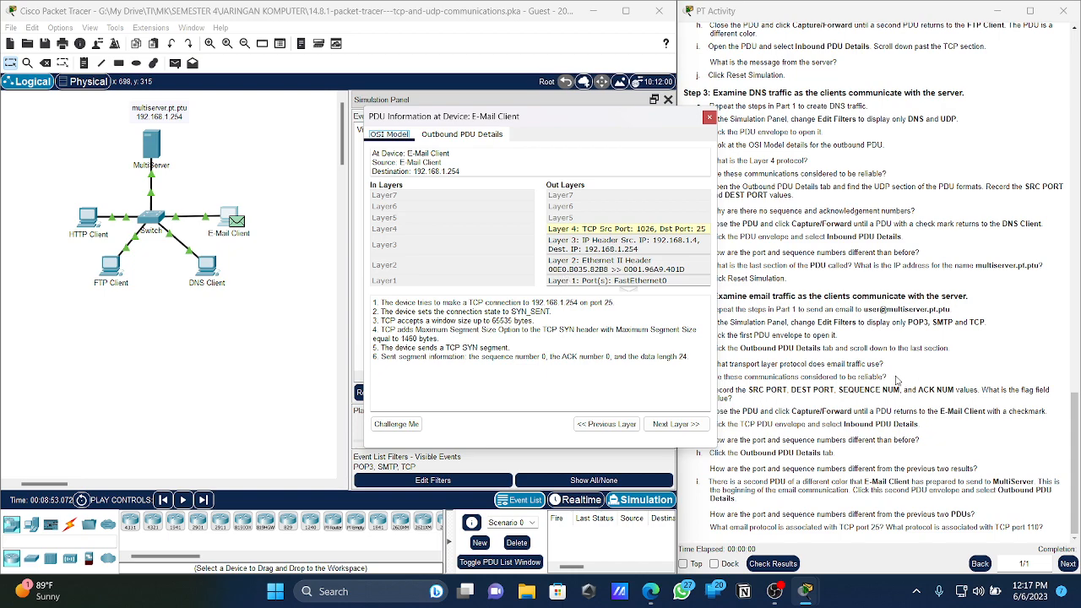
click(490, 132)
drag(509, 122, 201, 164)
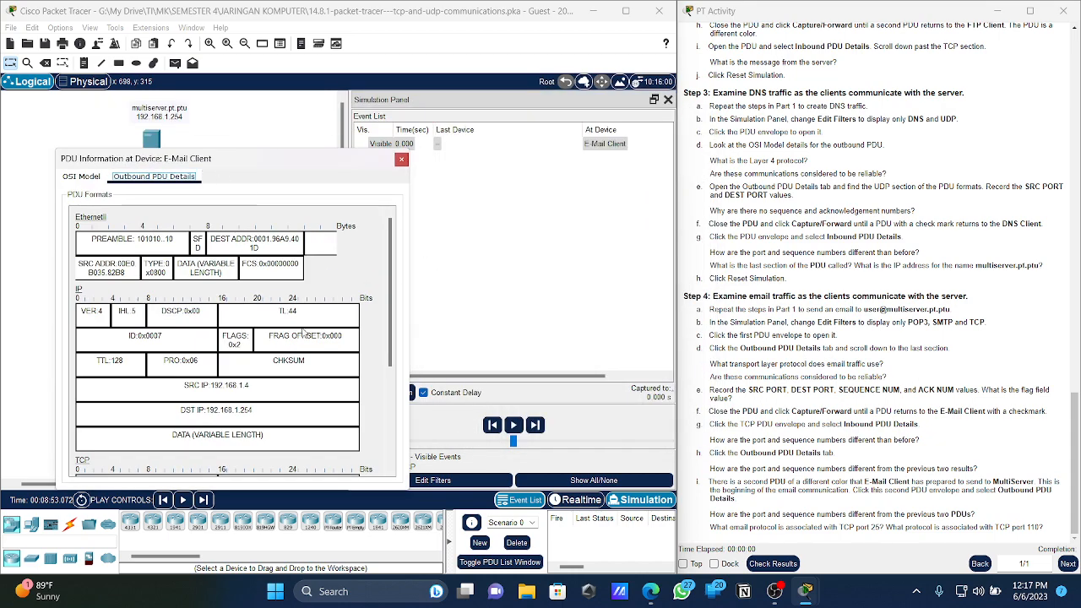
scroll(302, 342, down, 4)
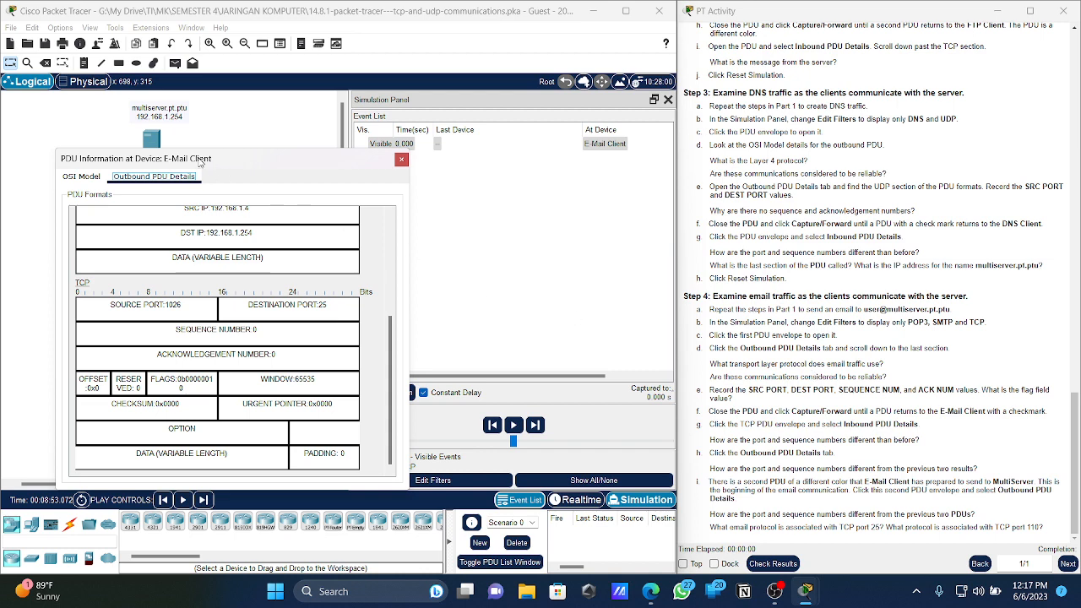
drag(200, 160, 208, 128)
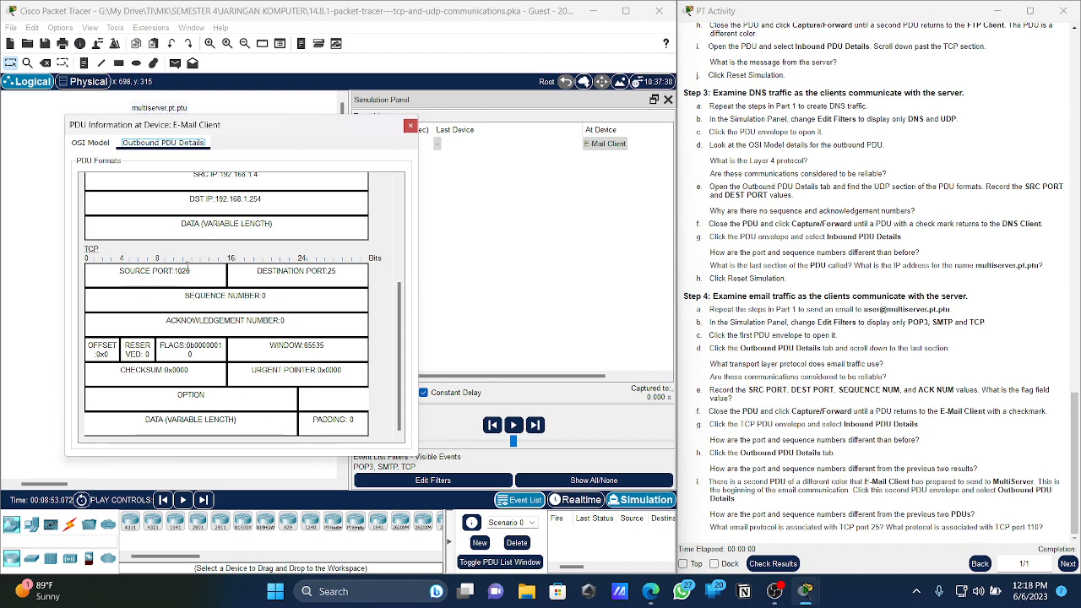
drag(193, 133, 155, 123)
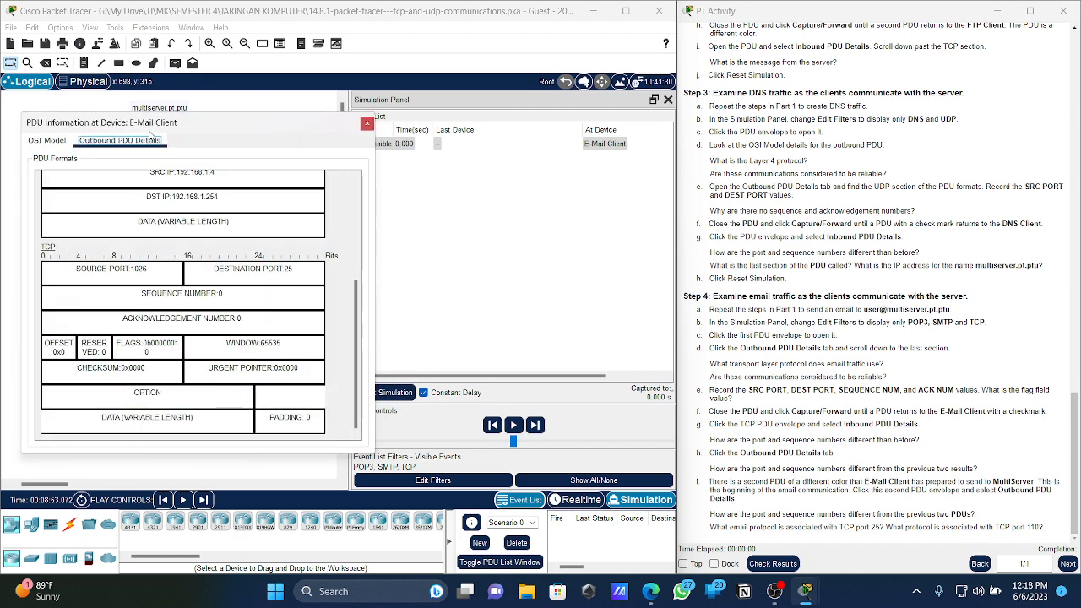
click(366, 123)
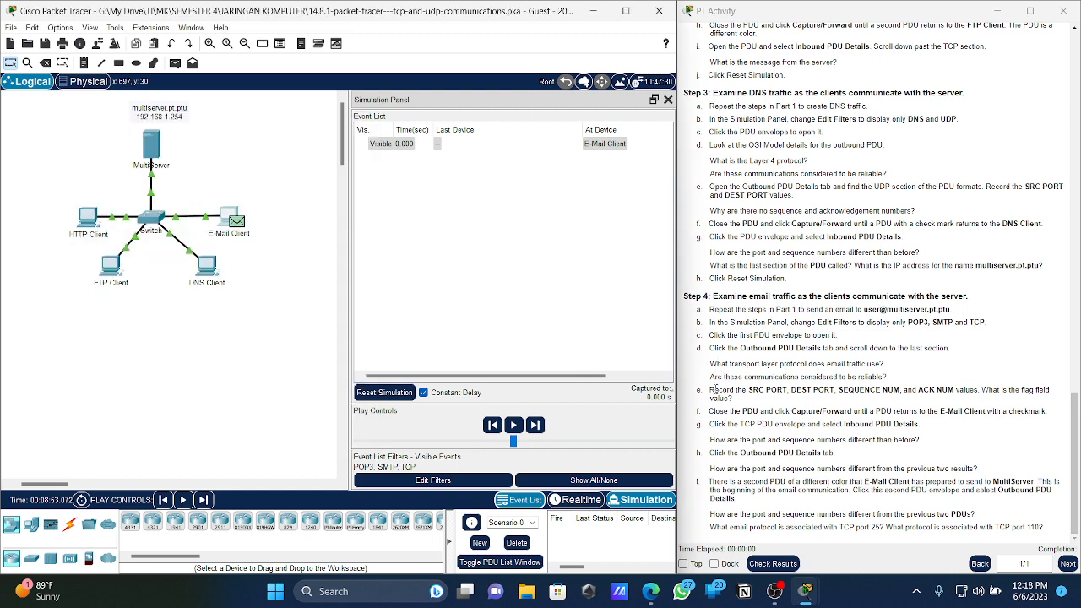
- Reopen the E-Mail Client's outbound PDU details and examine the TCP ports, sequence number, acknowledgement number and flag value
click(236, 223)
click(462, 134)
scroll(447, 310, down, 5)
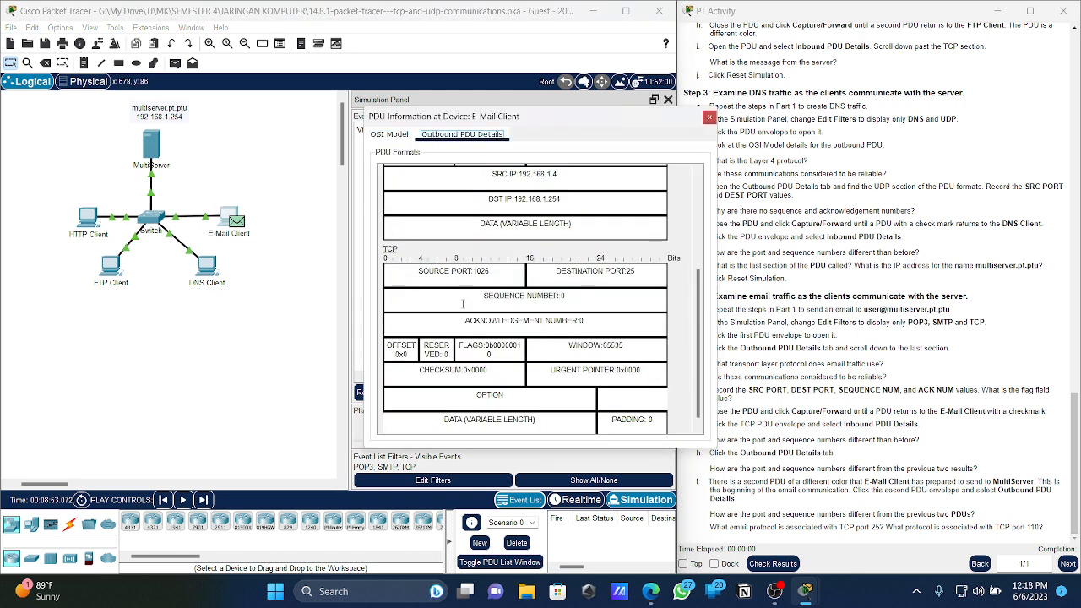
- Check the source port, destination port and flag value in the first outbound PDU's TCP section, and close the PDU window
drag(422, 256, 624, 272)
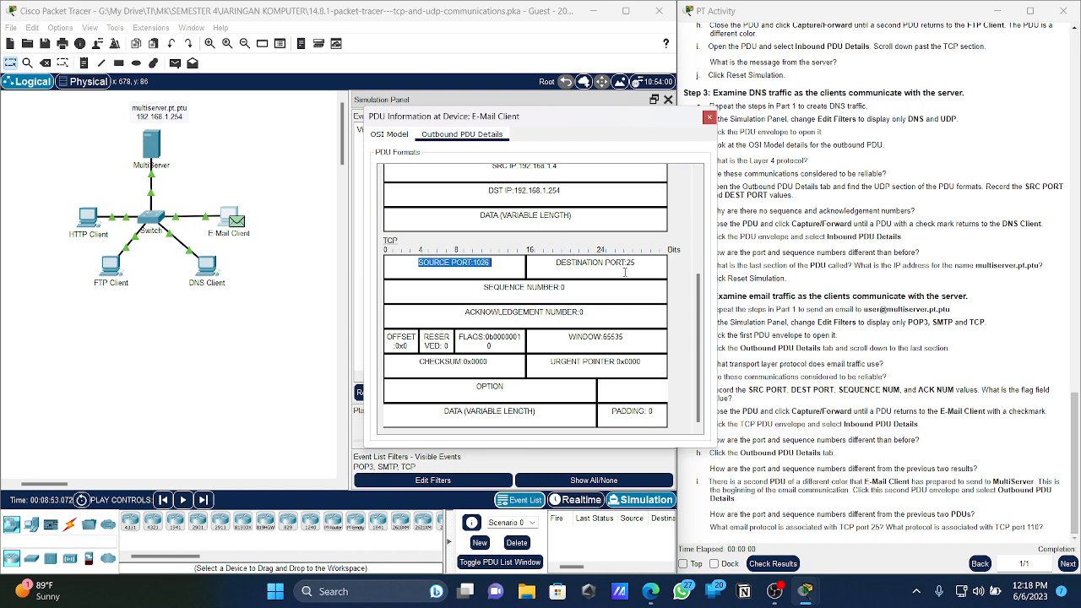
click(499, 263)
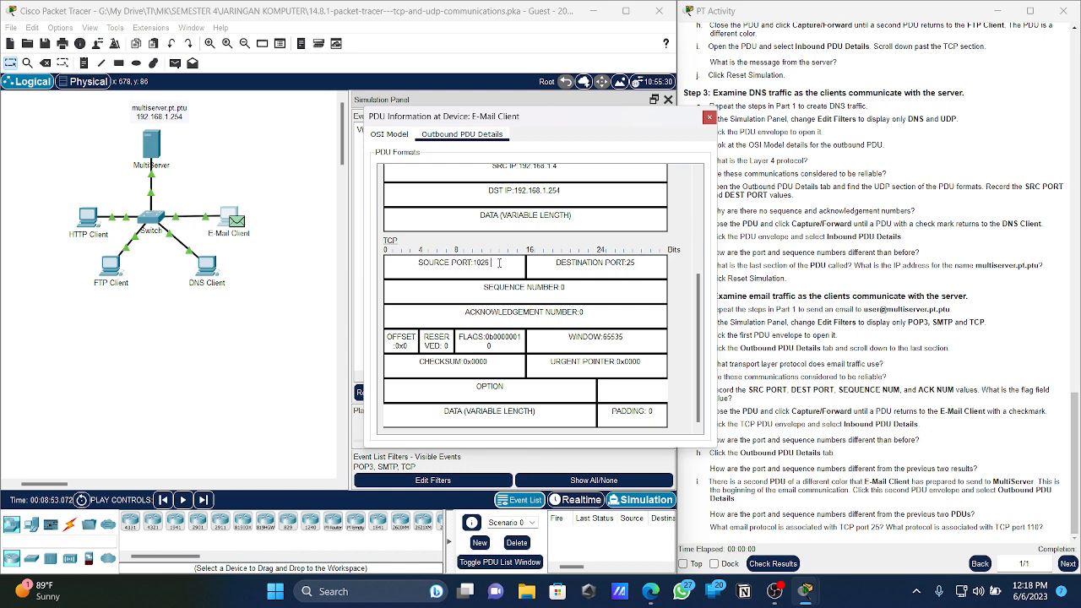
drag(534, 264, 642, 267)
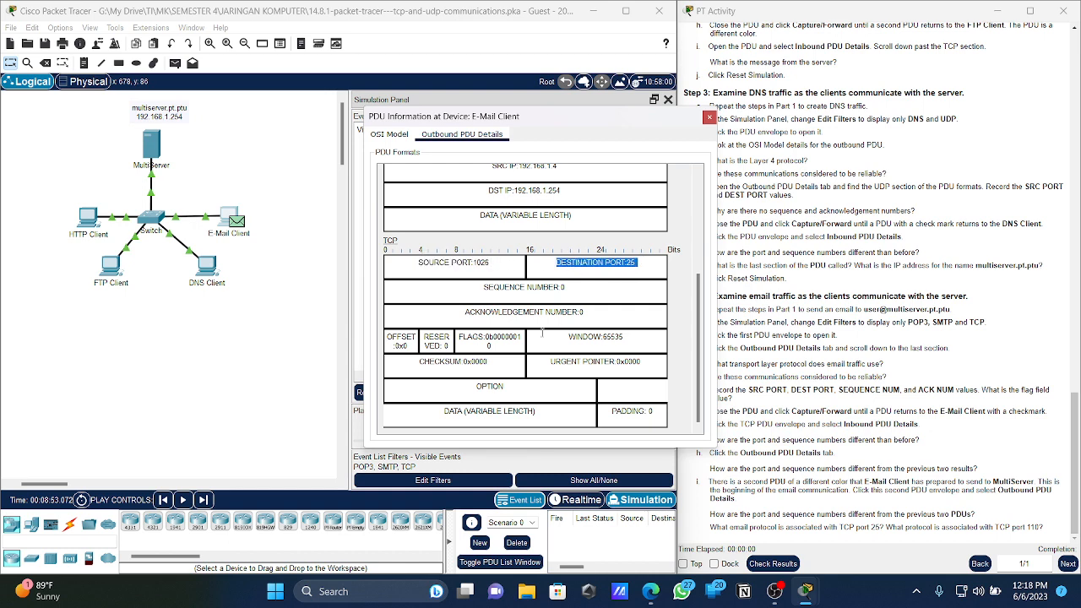
drag(495, 347, 500, 338)
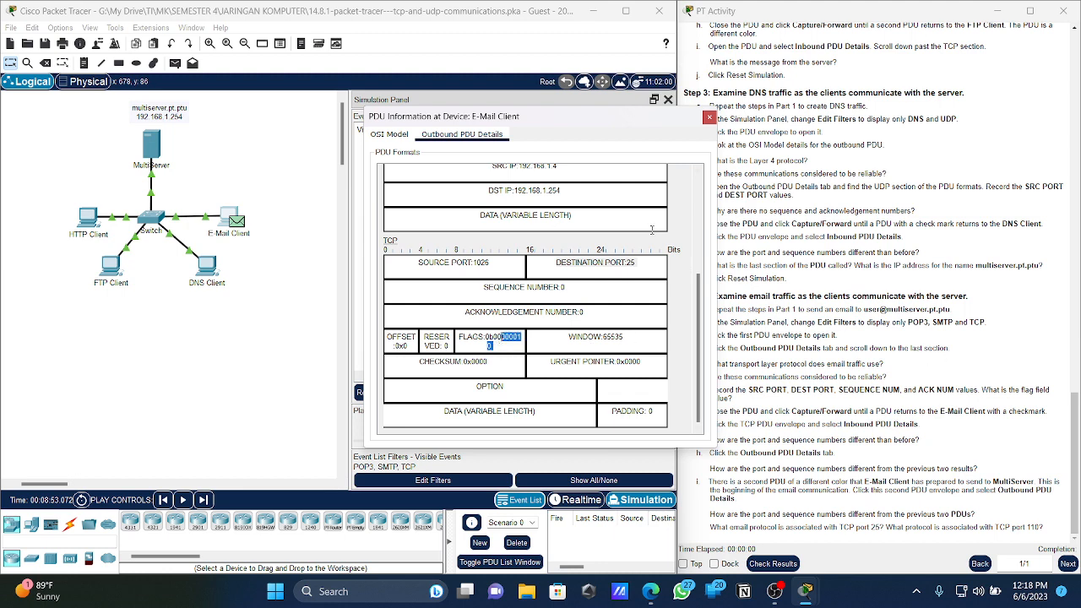
click(709, 117)
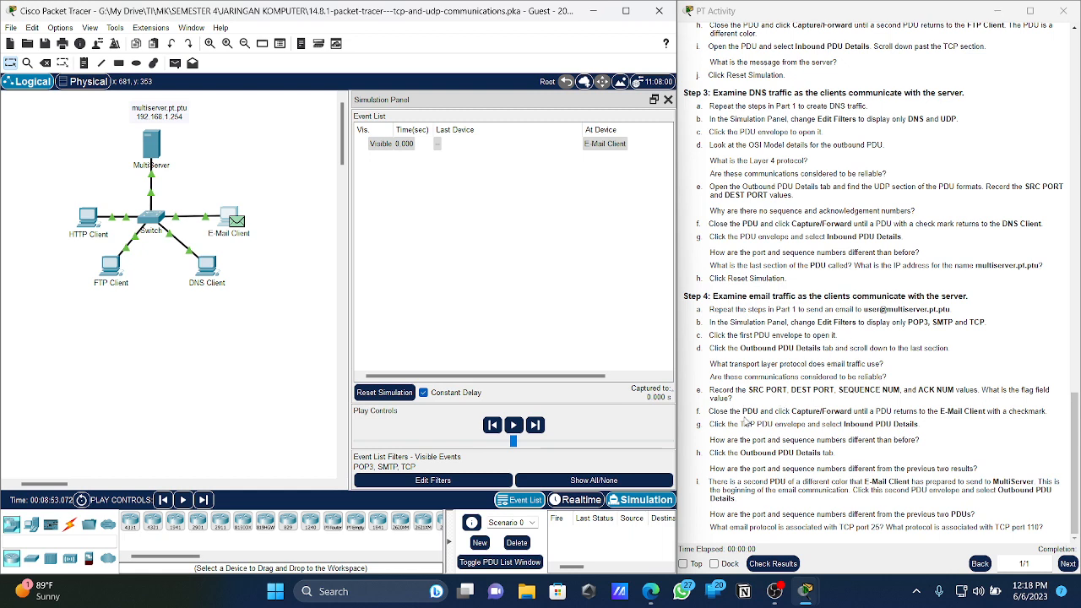
- Capture the simulation forward event by event until a PDU with a checkmark returns to the E-Mail Client
click(536, 426)
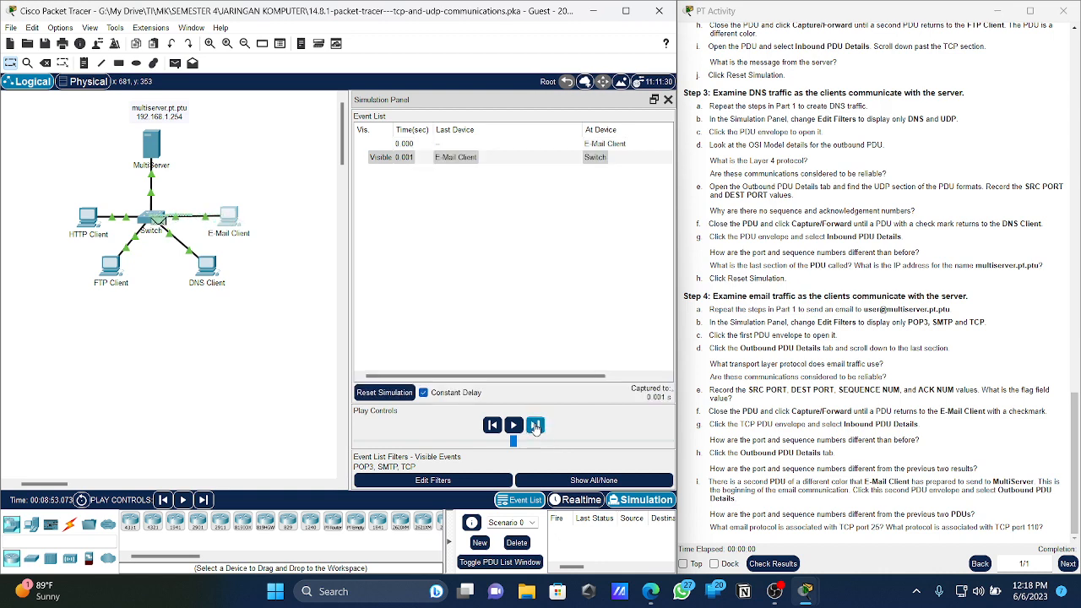
click(536, 425)
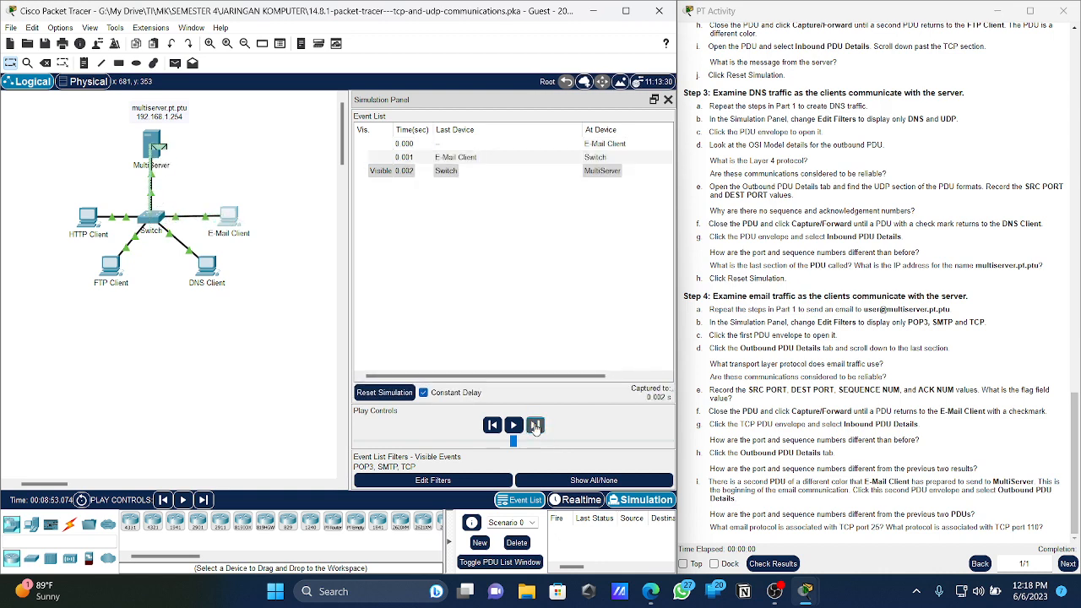
click(535, 425)
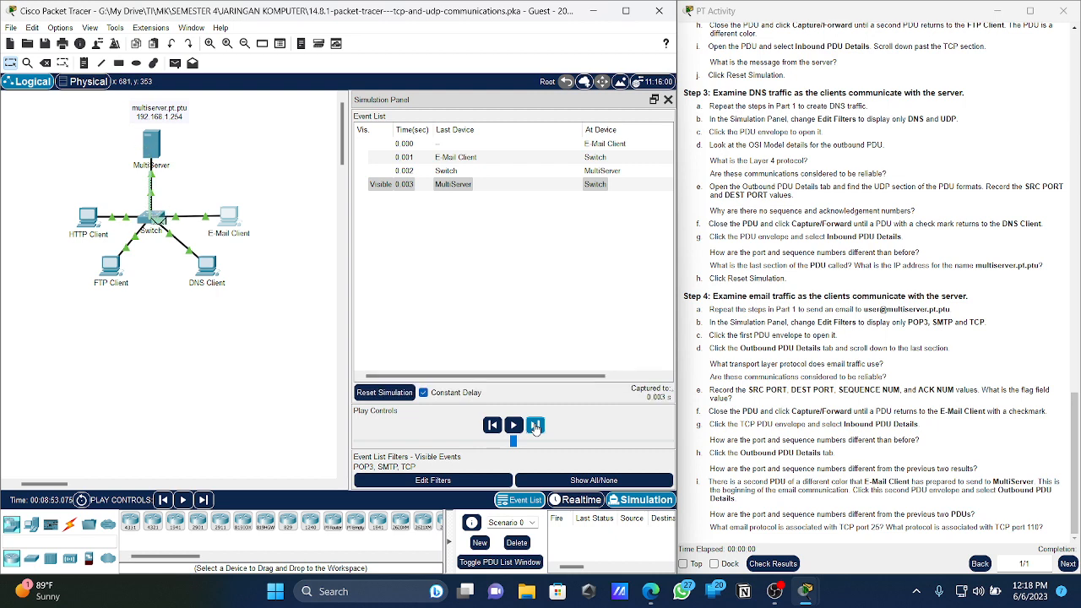
click(535, 426)
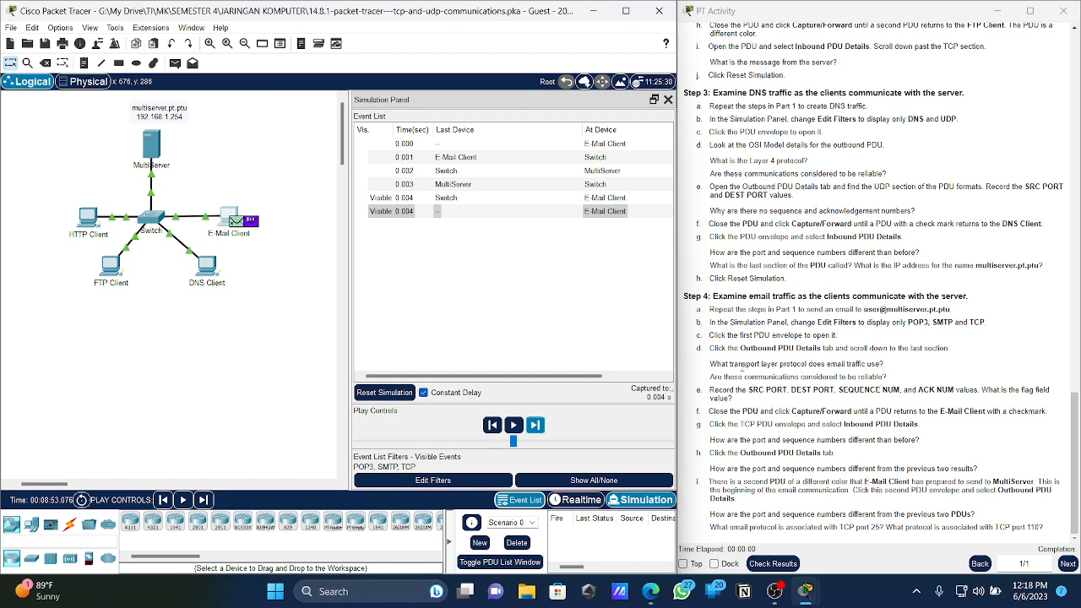
drag(705, 425, 924, 429)
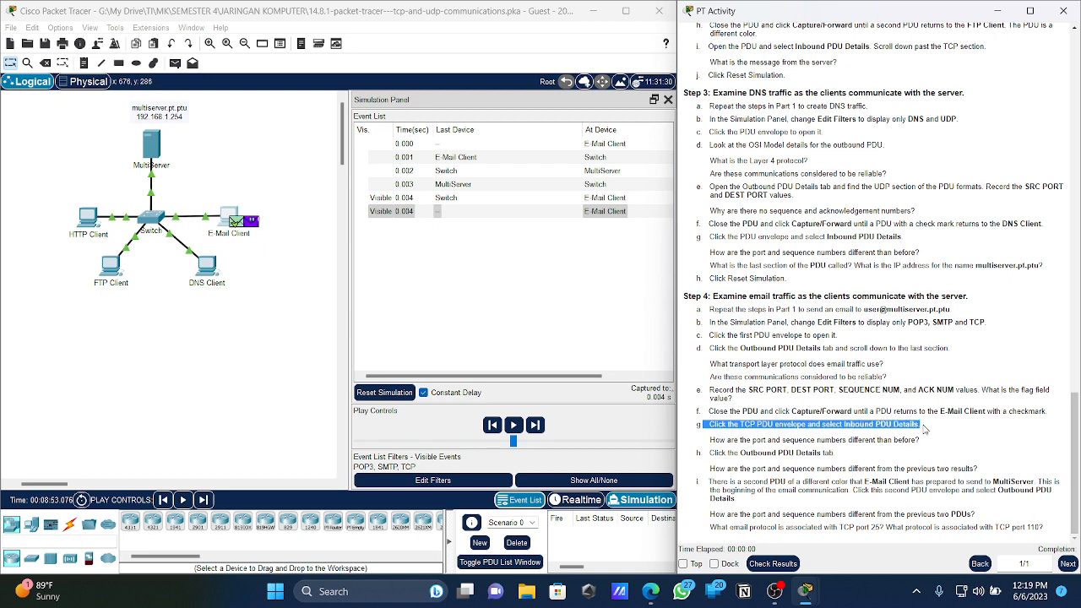
click(235, 221)
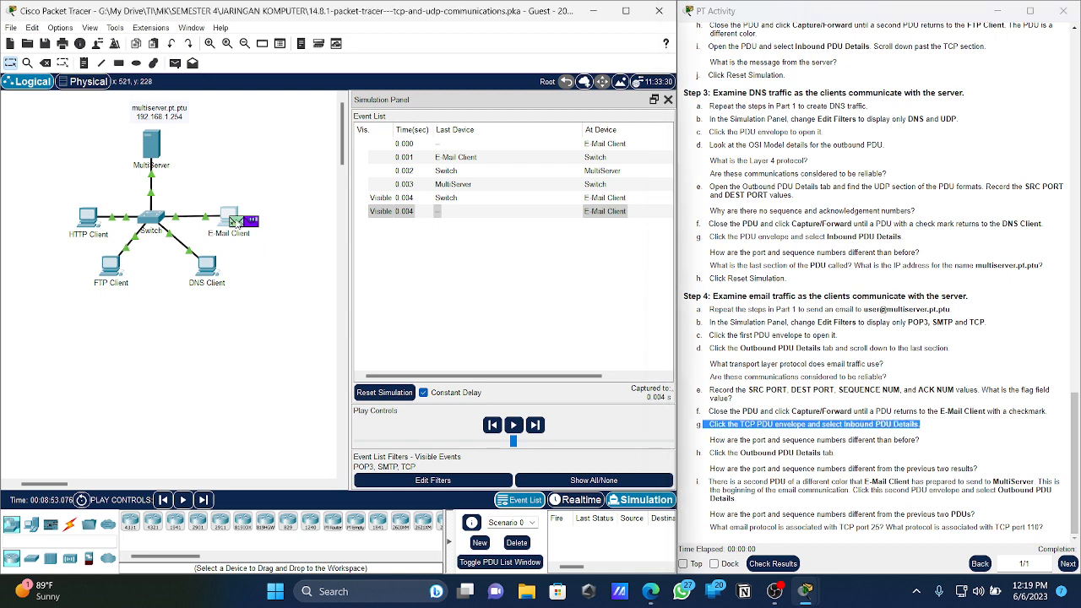
click(235, 221)
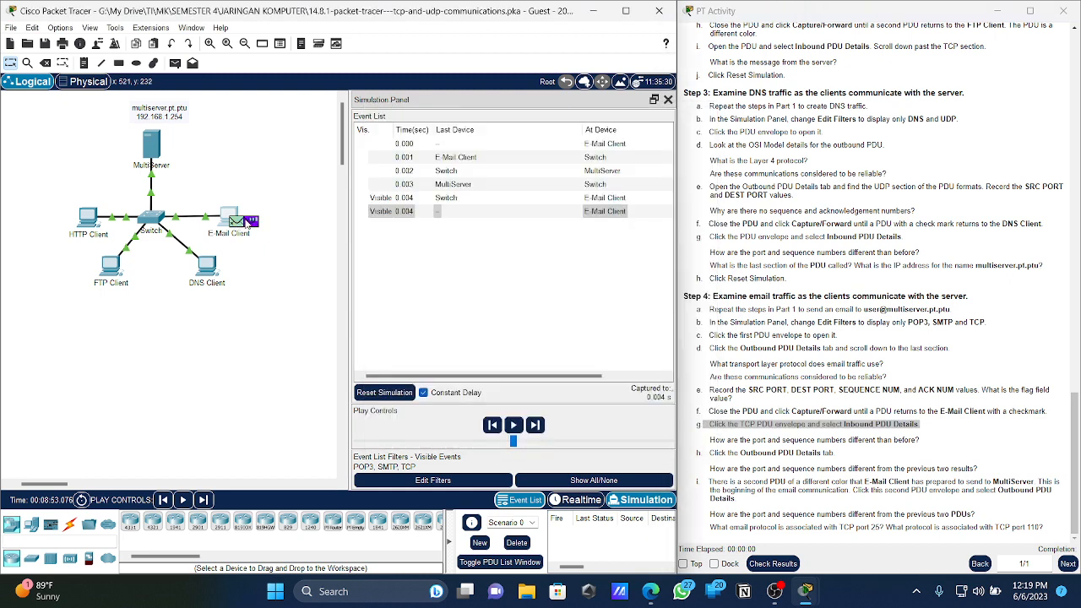
click(237, 221)
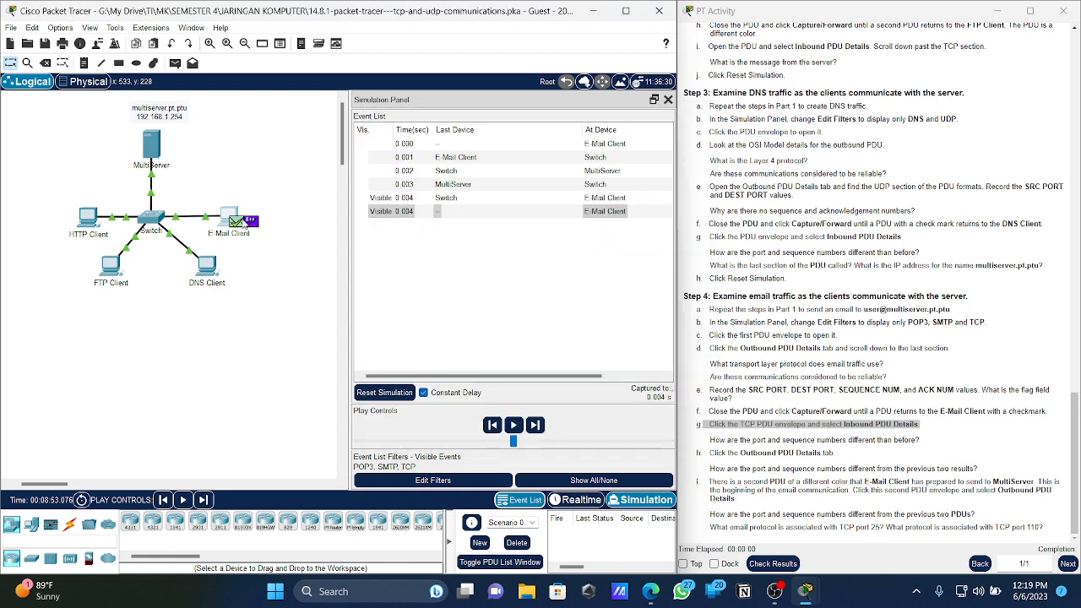
click(241, 221)
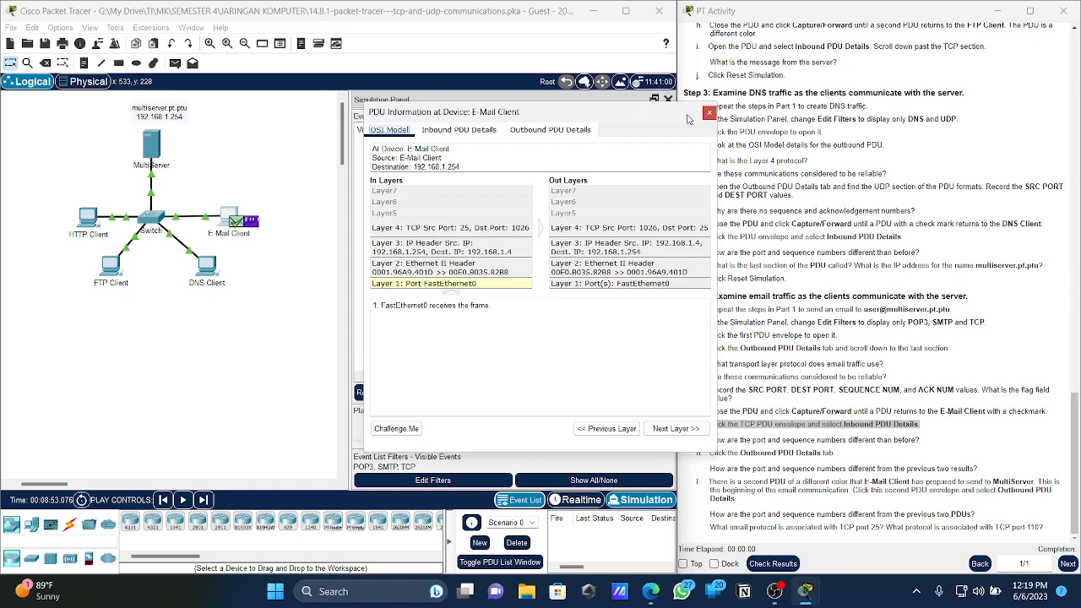
drag(677, 116, 397, 124)
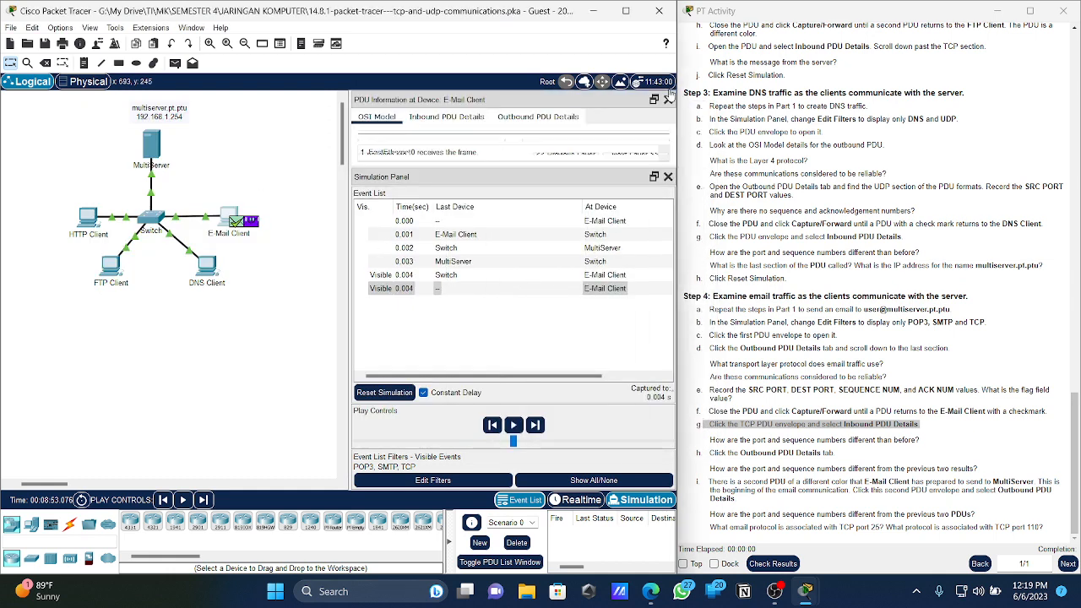
click(667, 100)
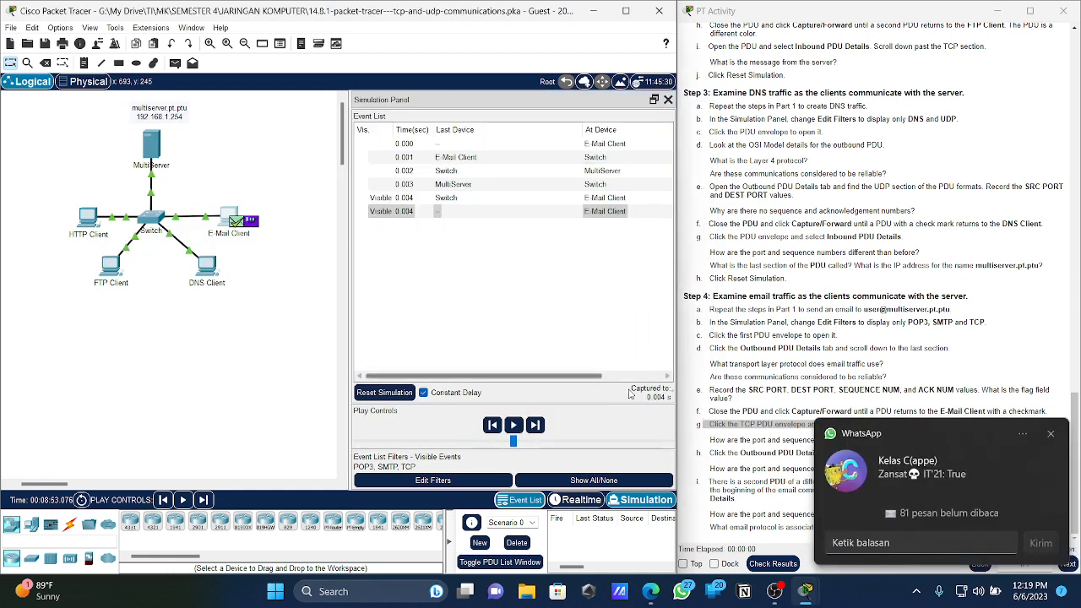
- Reopen the returned TCP PDU at the E-Mail Client, undock its window and show the inbound PDU details
drag(916, 440, 979, 440)
click(235, 221)
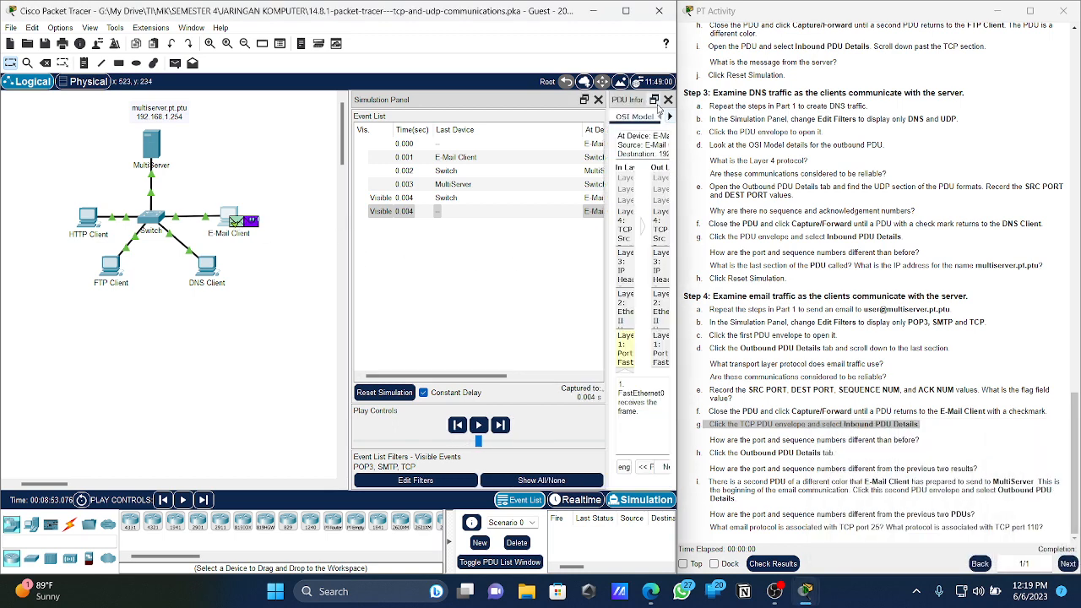
drag(635, 100, 506, 168)
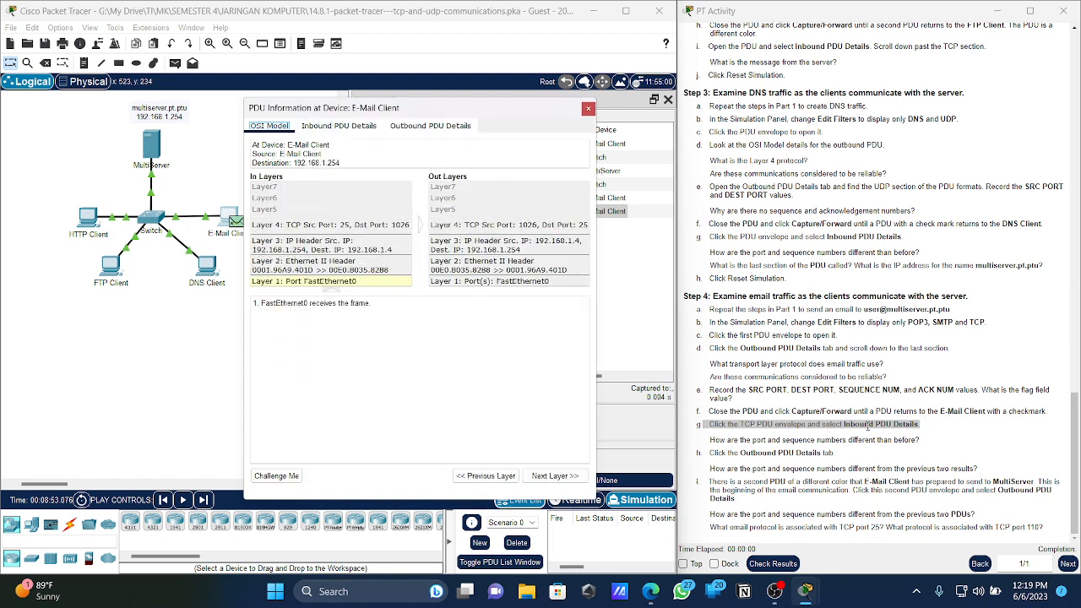
click(339, 125)
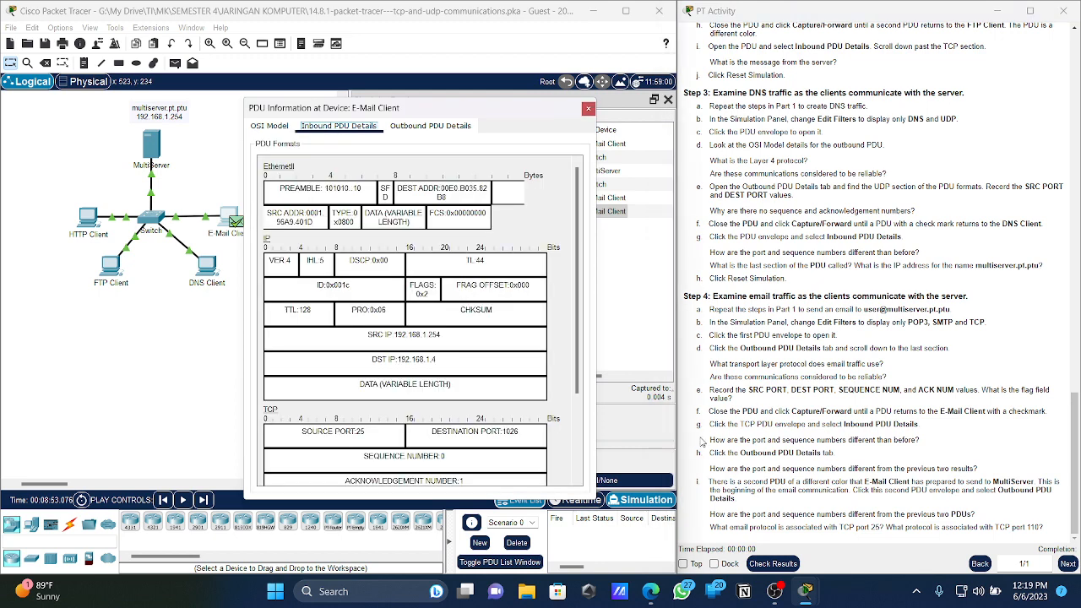
- Examine the inbound TCP section's ports, sequence number and flags to compare them with the first PDU
drag(710, 440, 926, 439)
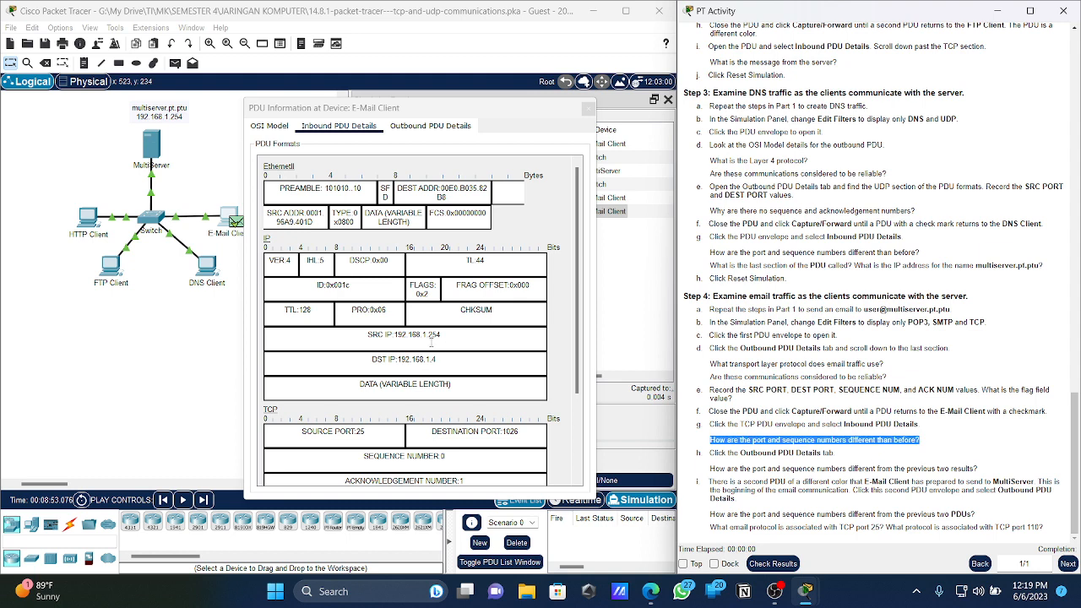
scroll(432, 342, down, 3)
drag(300, 314, 529, 315)
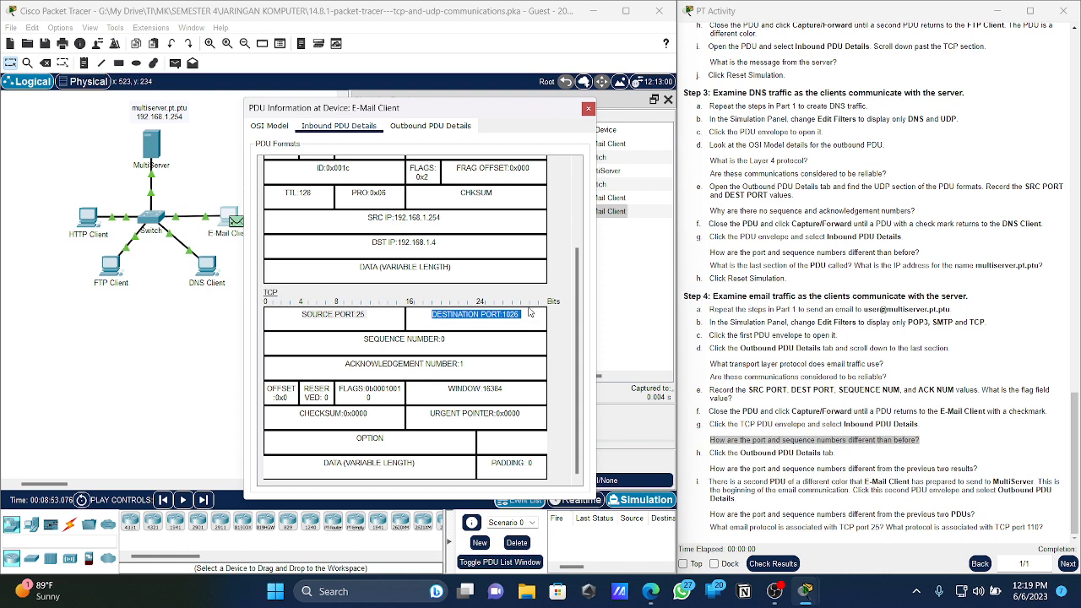
mouse_move(378, 388)
mouse_down()
mouse_move(373, 396)
mouse_move(382, 388)
mouse_up()
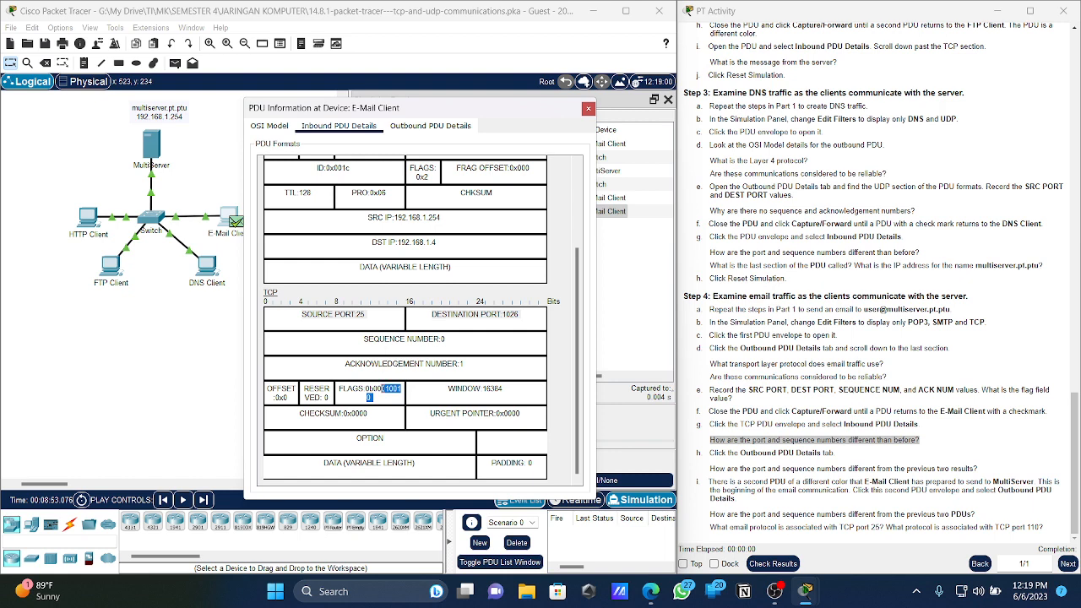
click(394, 391)
- Examine the ports, sequence and acknowledgement numbers and flags in the TCP PDU's outbound details, and close the PDU window
drag(749, 456, 837, 454)
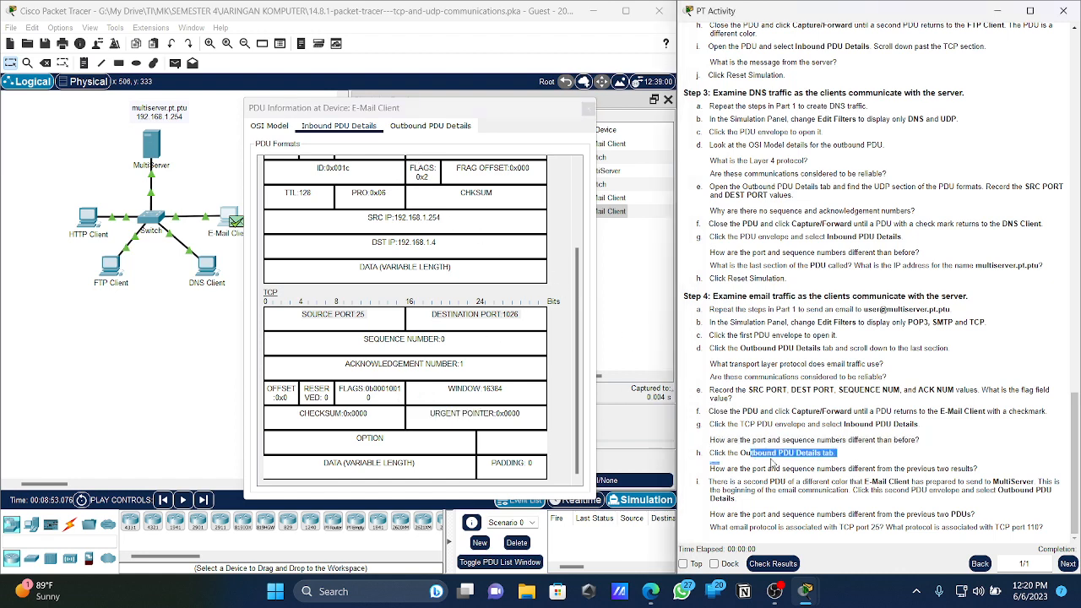
click(429, 125)
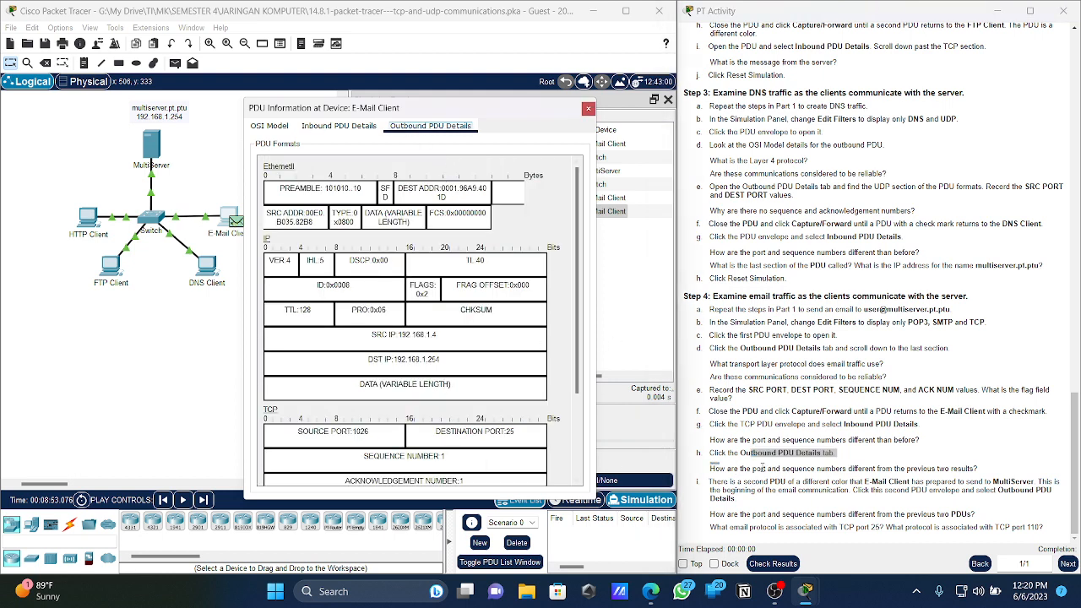
drag(895, 468, 961, 469)
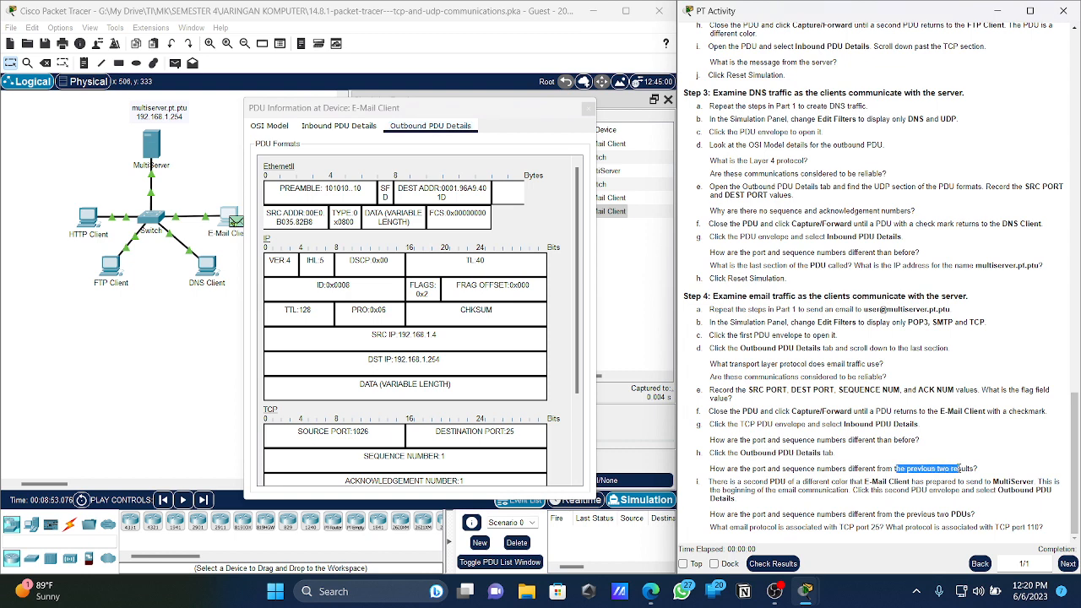
scroll(471, 386, down, 3)
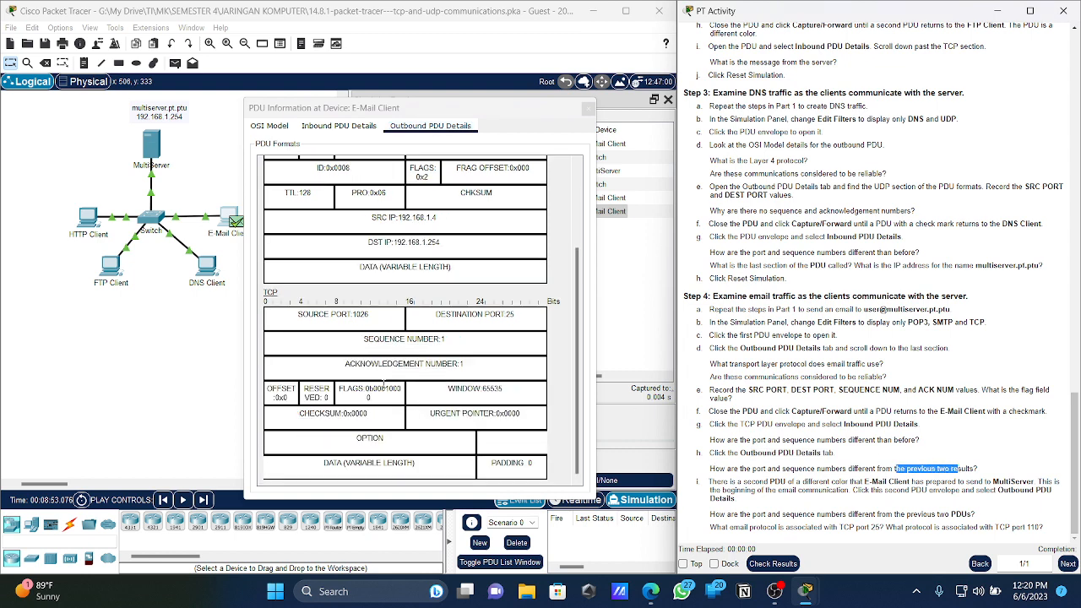
drag(372, 314, 273, 309)
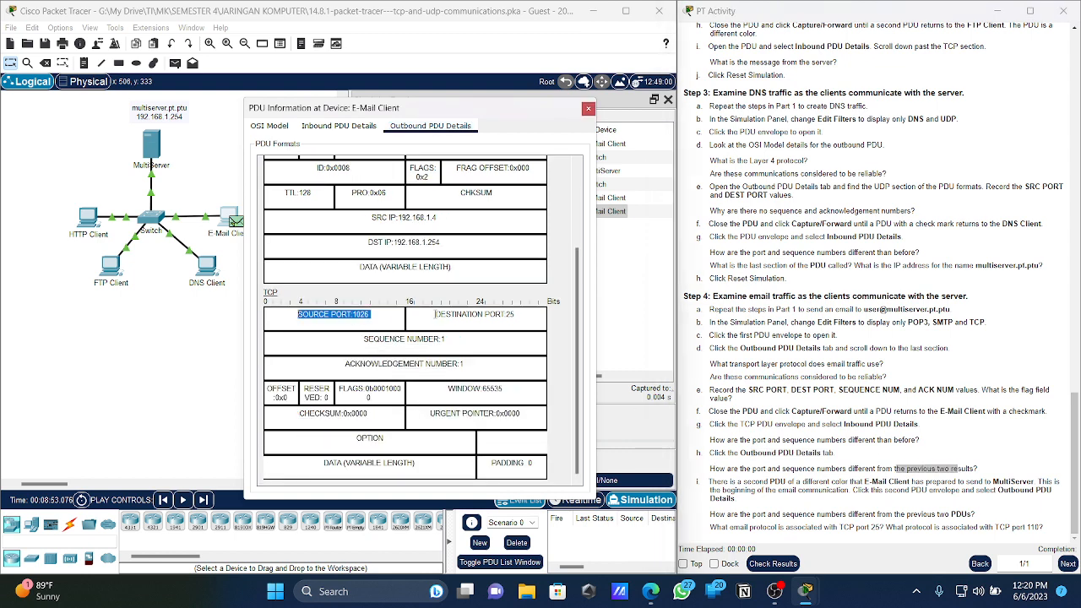
drag(435, 314, 508, 320)
click(475, 364)
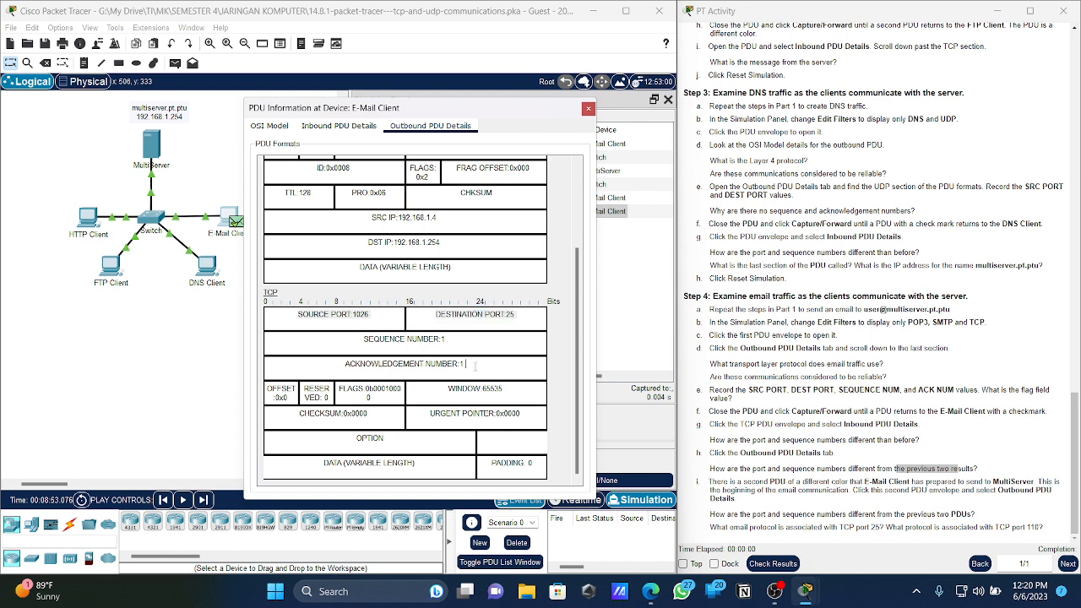
drag(384, 397, 385, 390)
click(382, 395)
mouse_move(380, 390)
mouse_down()
mouse_move(394, 391)
mouse_move(372, 396)
mouse_up()
click(588, 108)
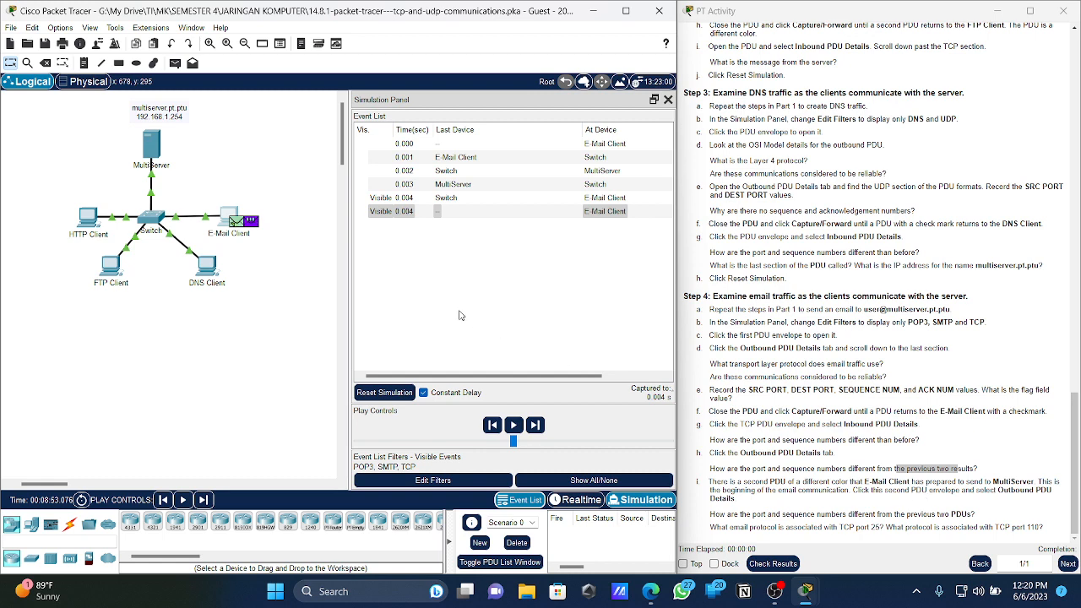
- Open the E-Mail Client's second, differently coloured PDU and examine the TCP ports, sequence number and flags in its outbound details
click(252, 221)
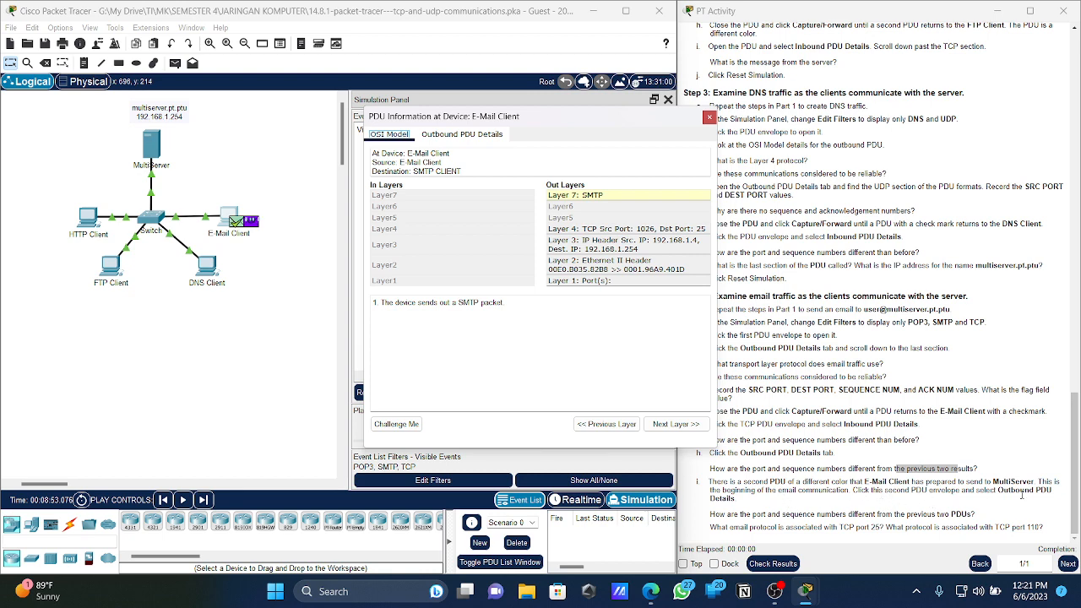
click(478, 137)
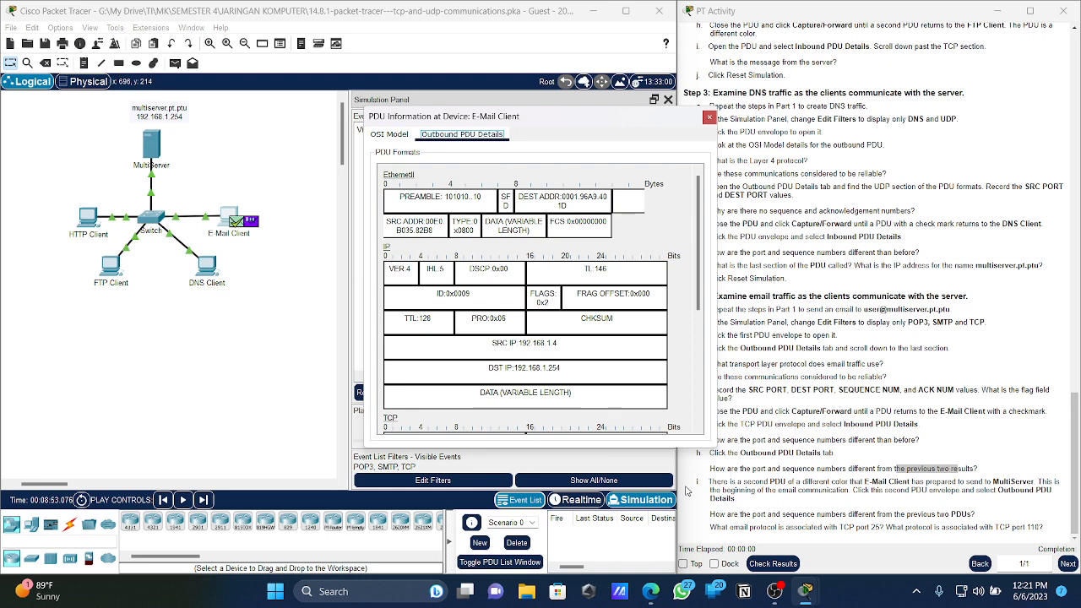
drag(710, 513, 845, 519)
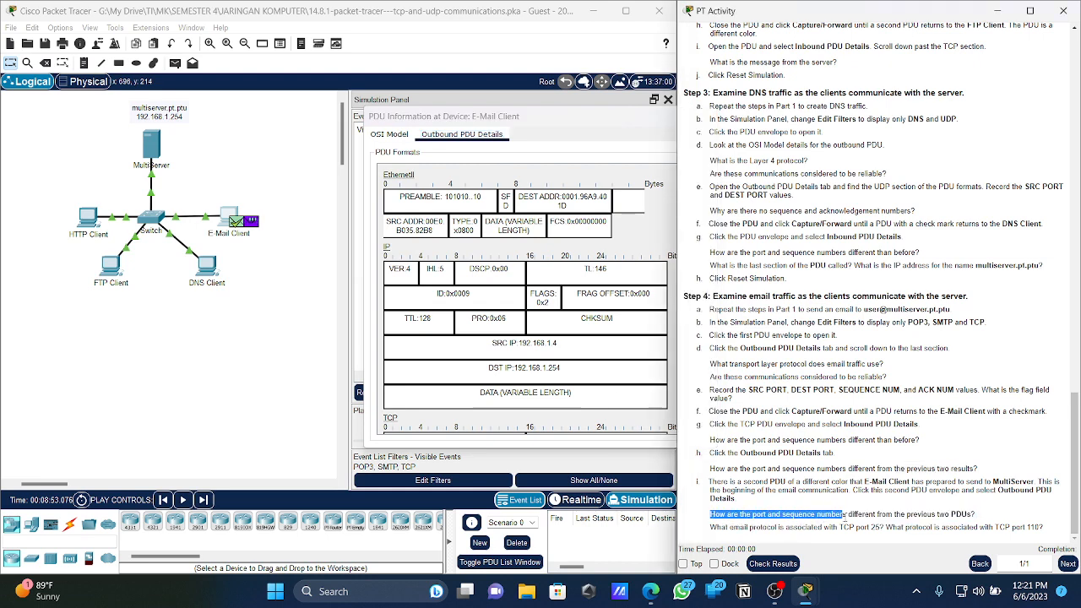
scroll(568, 341, down, 5)
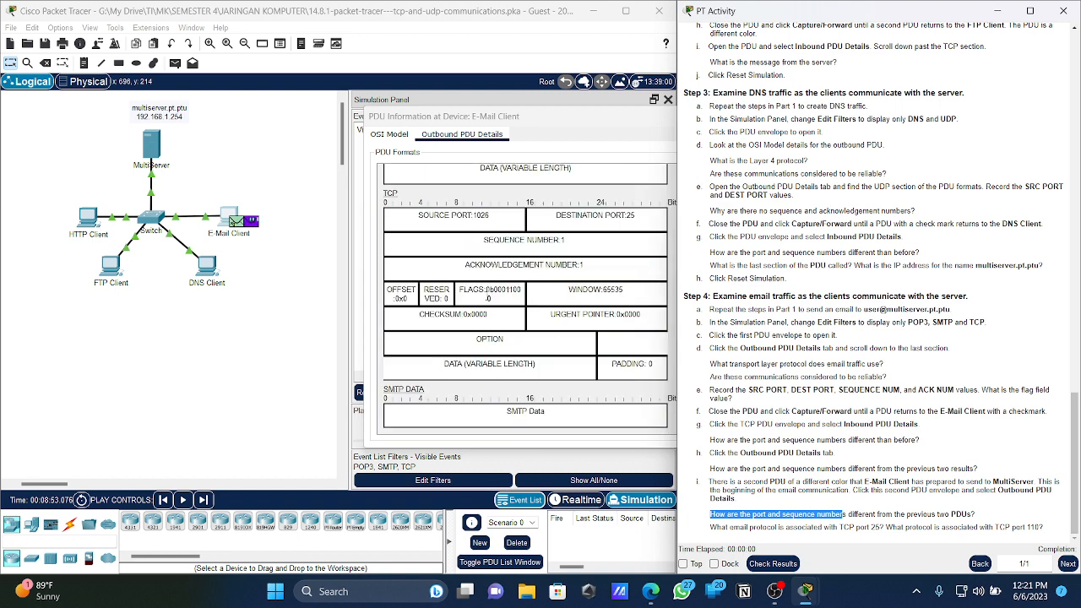
drag(418, 215, 641, 216)
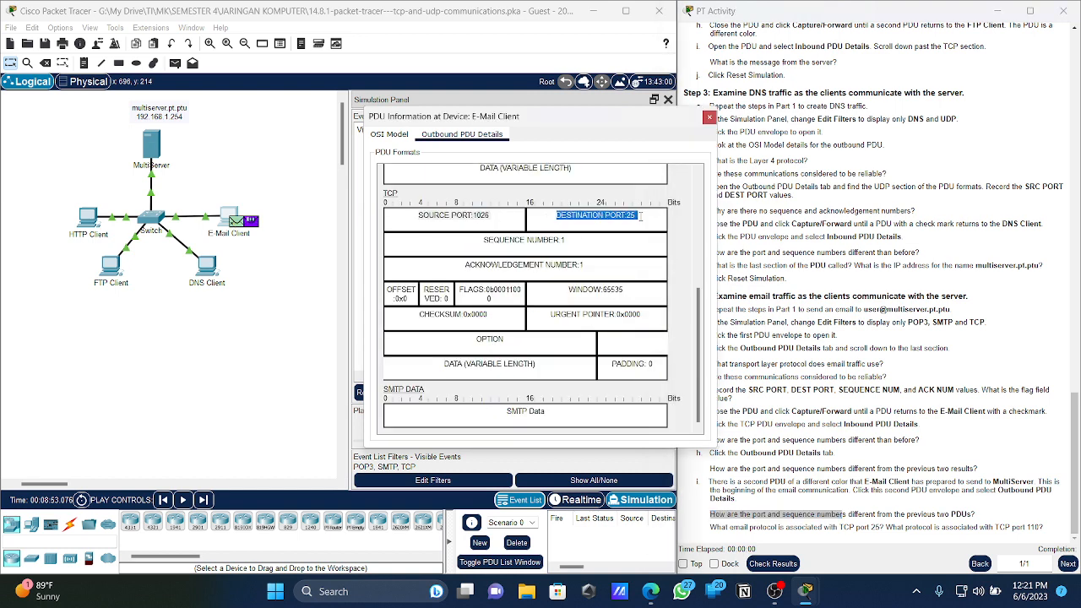
click(592, 243)
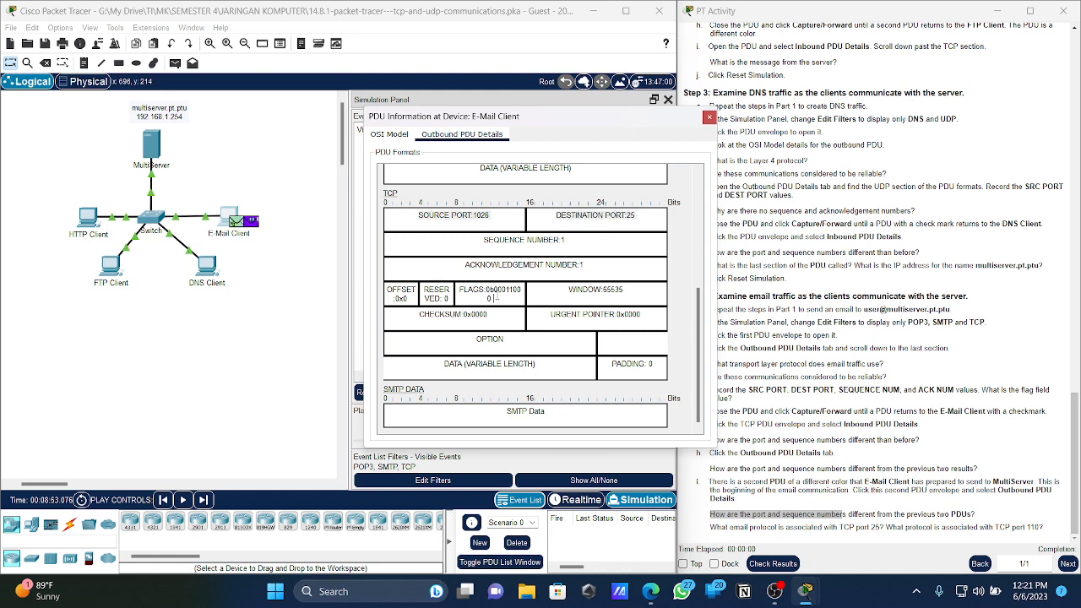
- Compare the flag bits of the outbound email PDU with the TCP flag table in the activity instructions
drag(496, 298, 503, 291)
scroll(834, 255, up, 15)
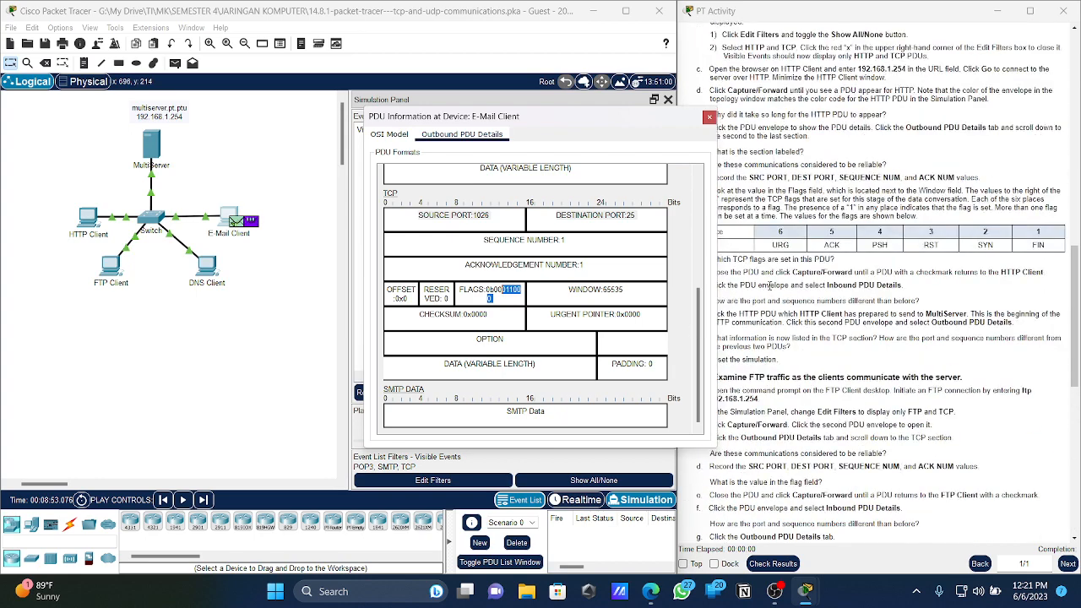
scroll(835, 256, down, 10)
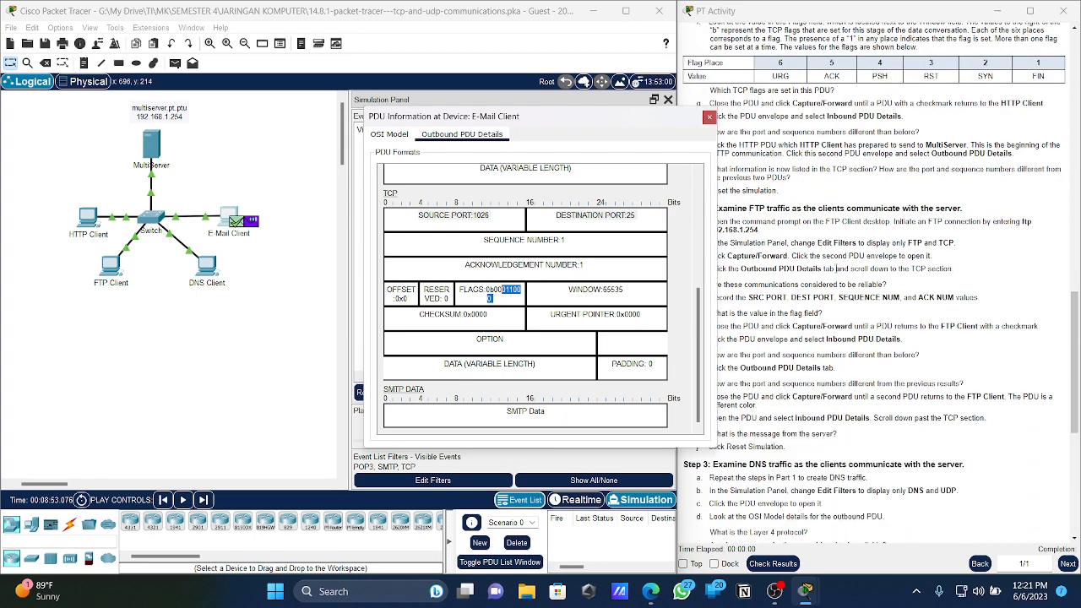
scroll(855, 343, down, 3)
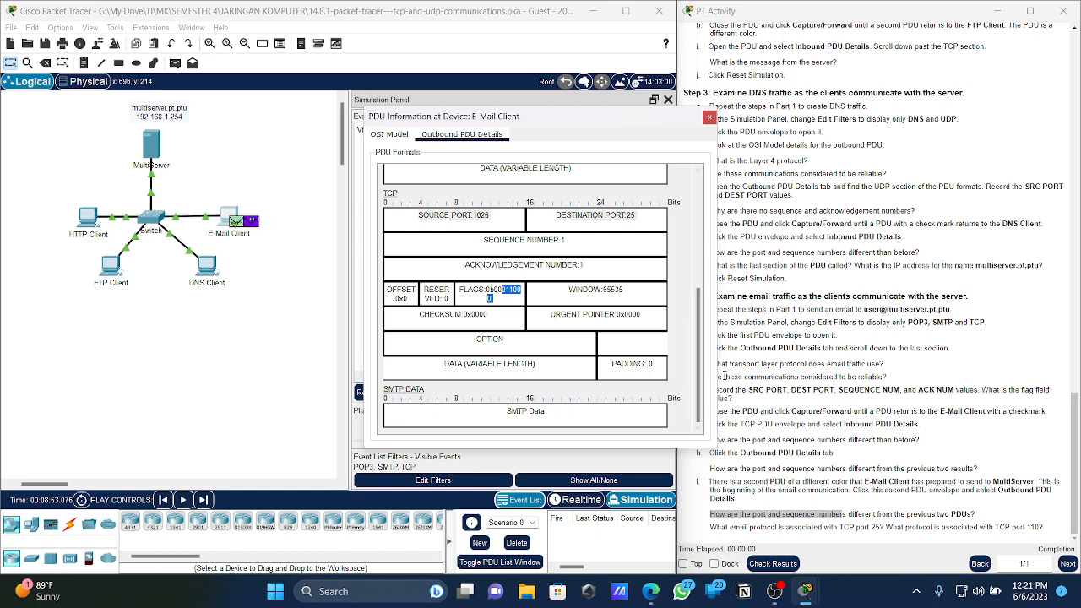
- Read the question on TCP port 25's email protocol, widen the event list, close the current PDU and open the SMTP event's PDU
click(762, 524)
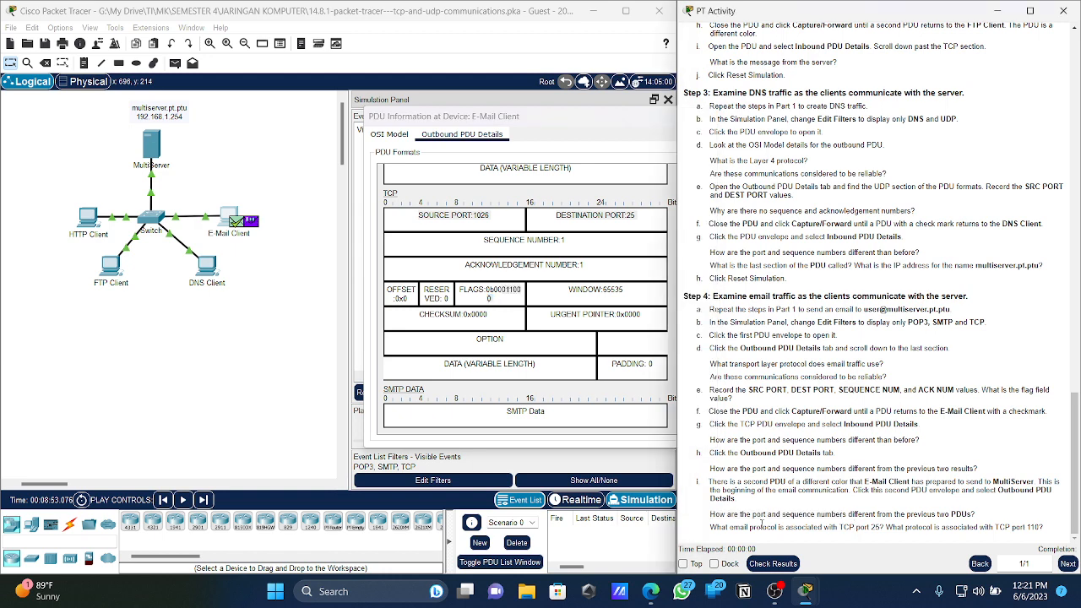
drag(712, 523, 878, 529)
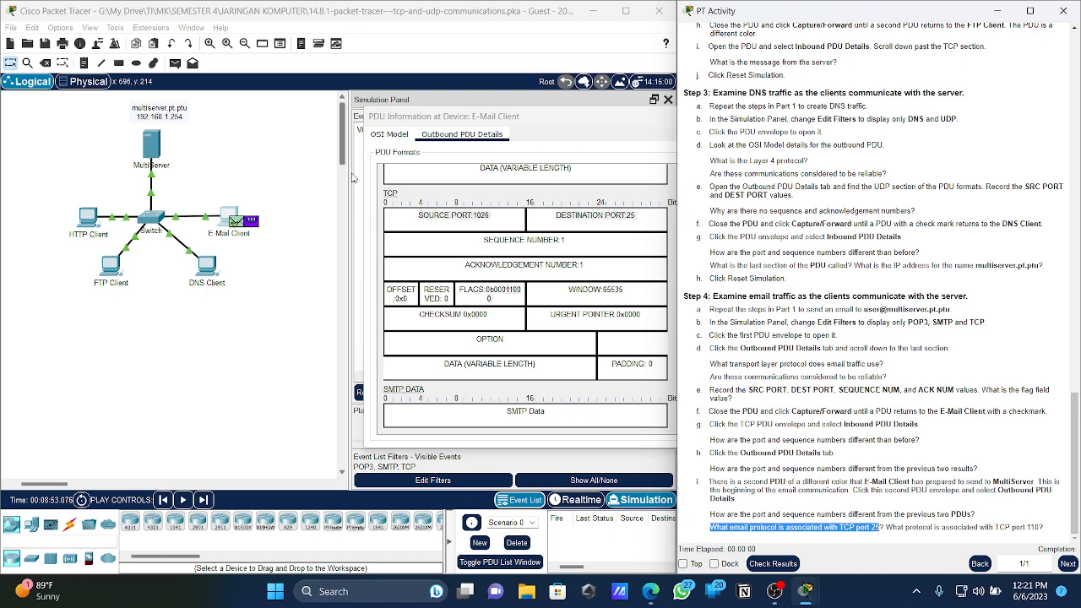
drag(349, 160, 240, 162)
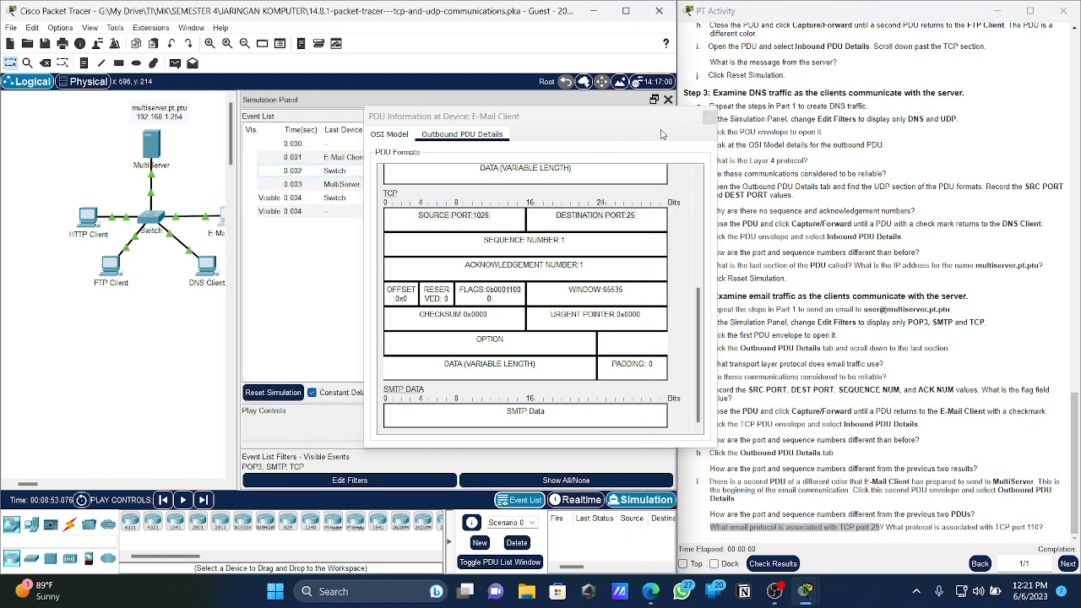
click(708, 118)
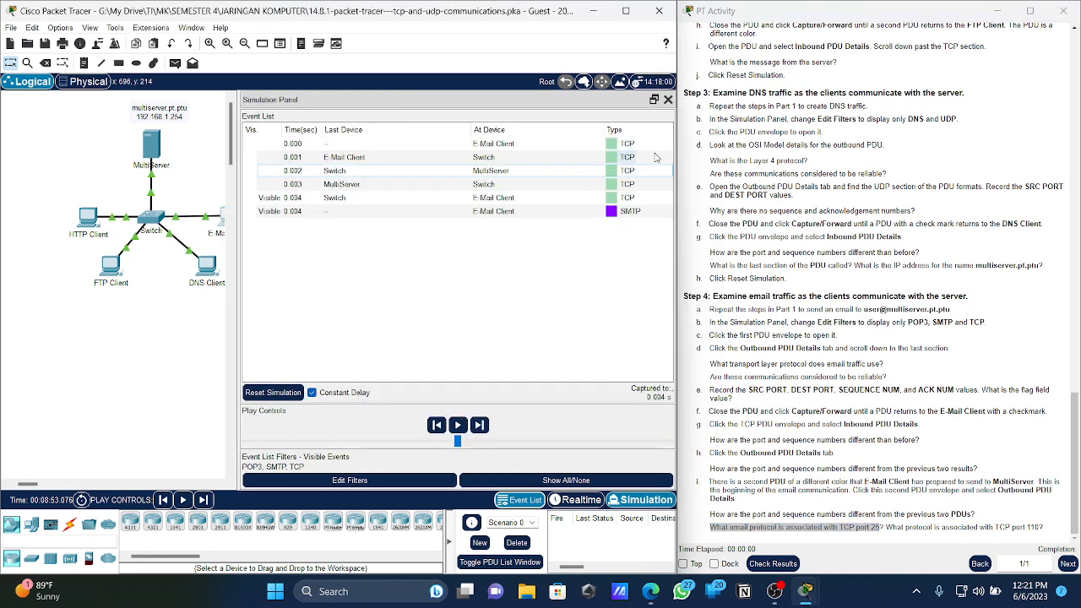
click(625, 211)
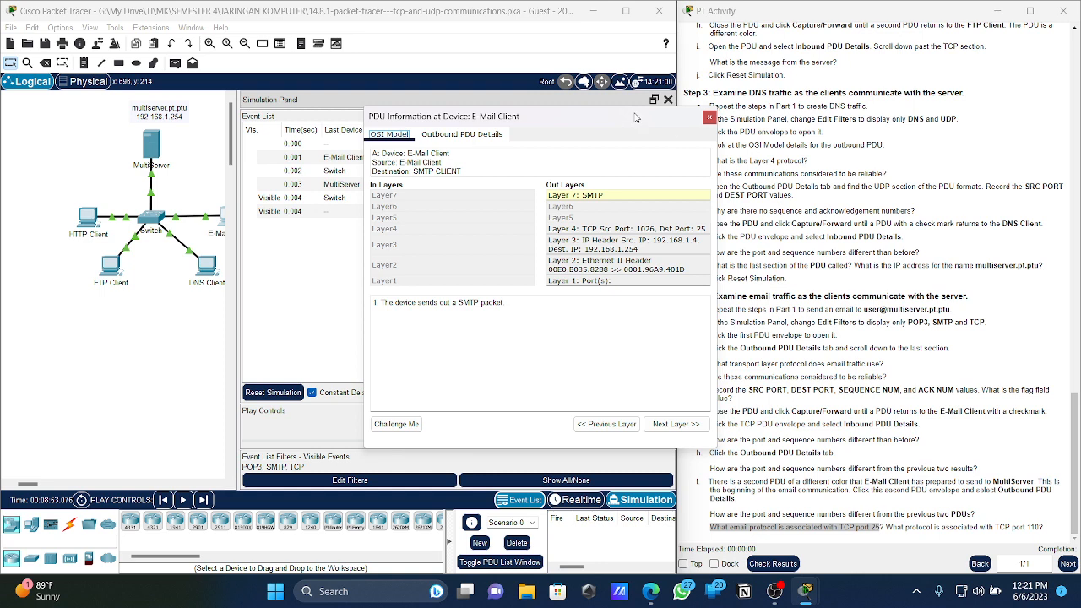
drag(635, 117, 588, 113)
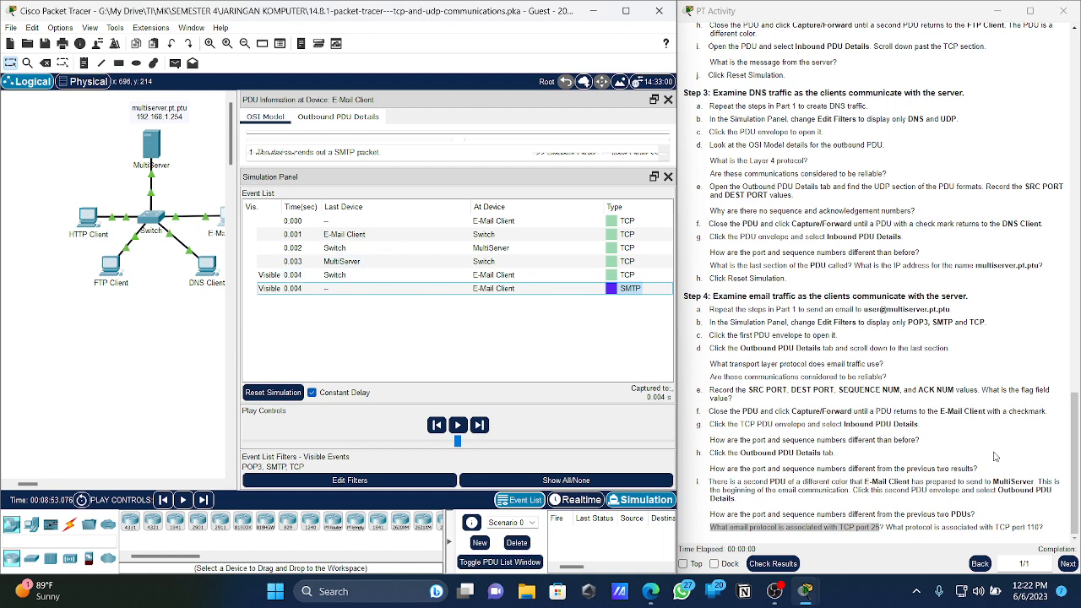
- Examine the SMTP PDU's OSI model layers alongside the TCP port 110 question, dismiss the chat notification and close the PDU information
drag(1043, 531, 943, 528)
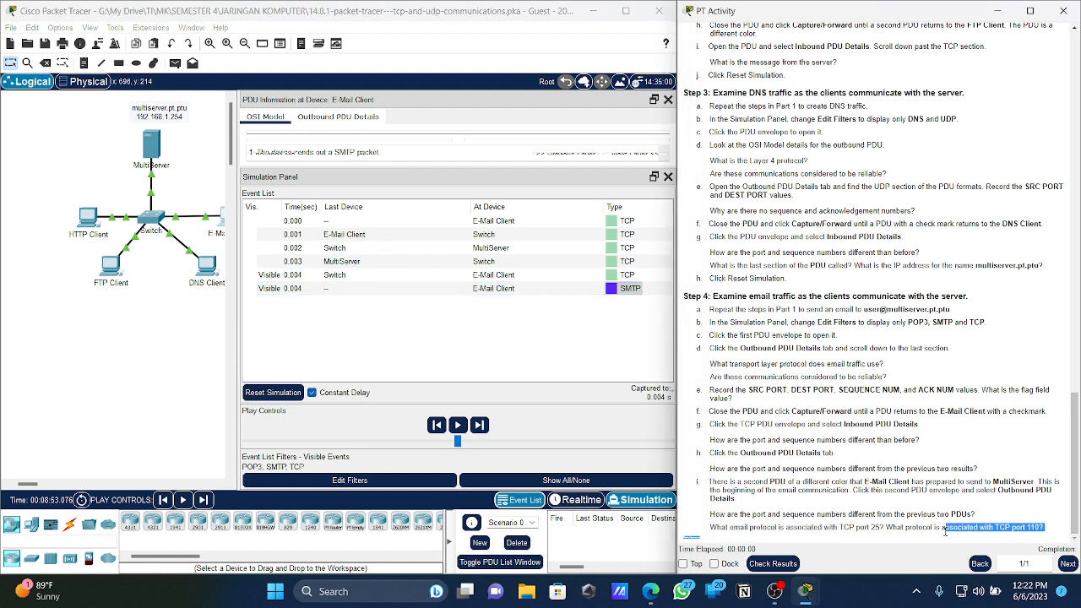
click(460, 108)
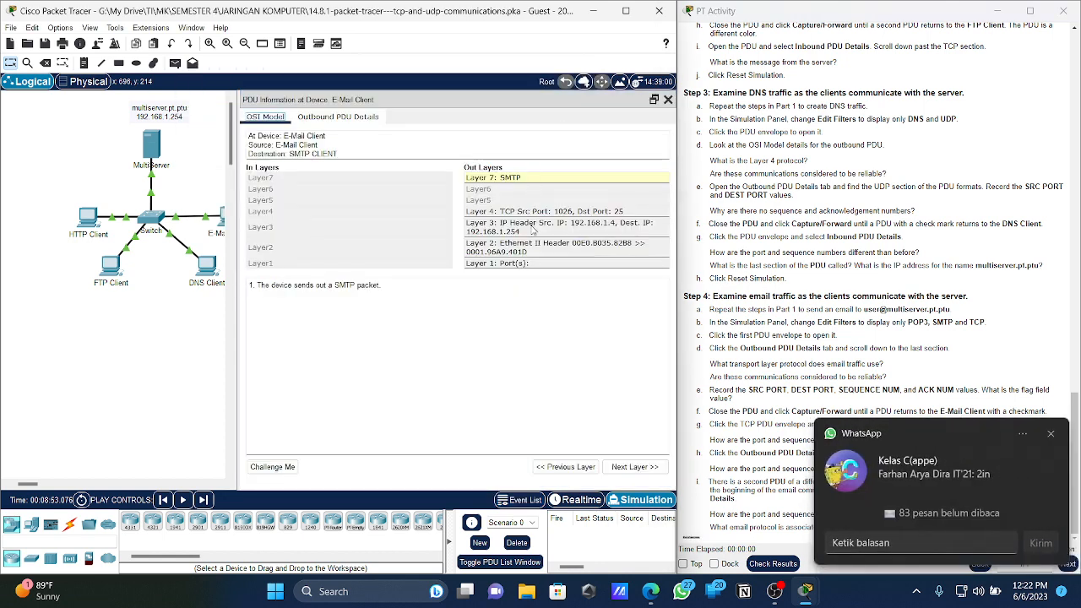
drag(925, 474, 1062, 456)
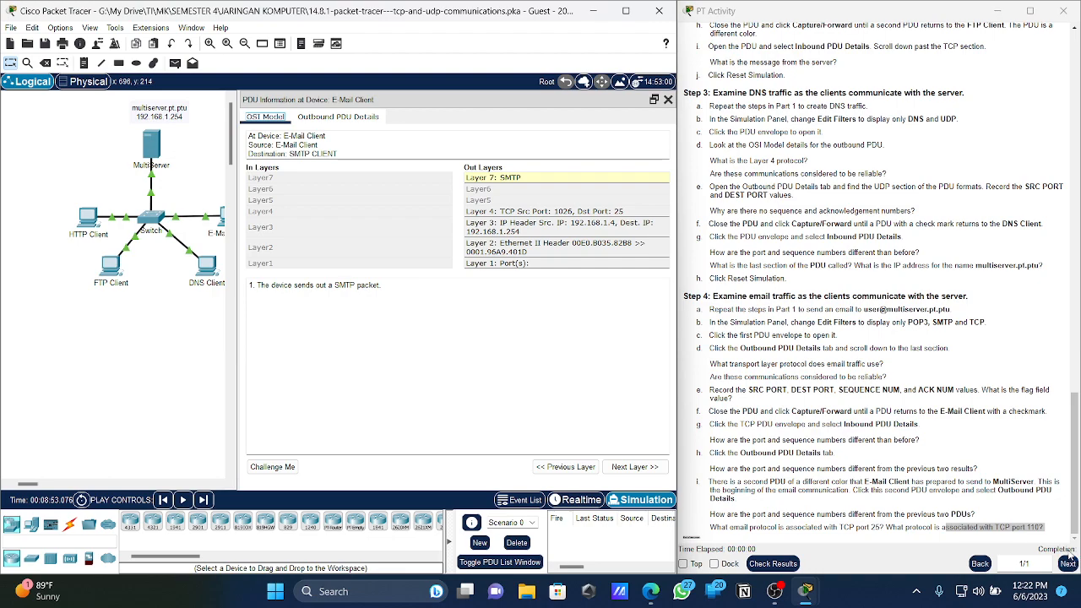
drag(1077, 507, 691, 324)
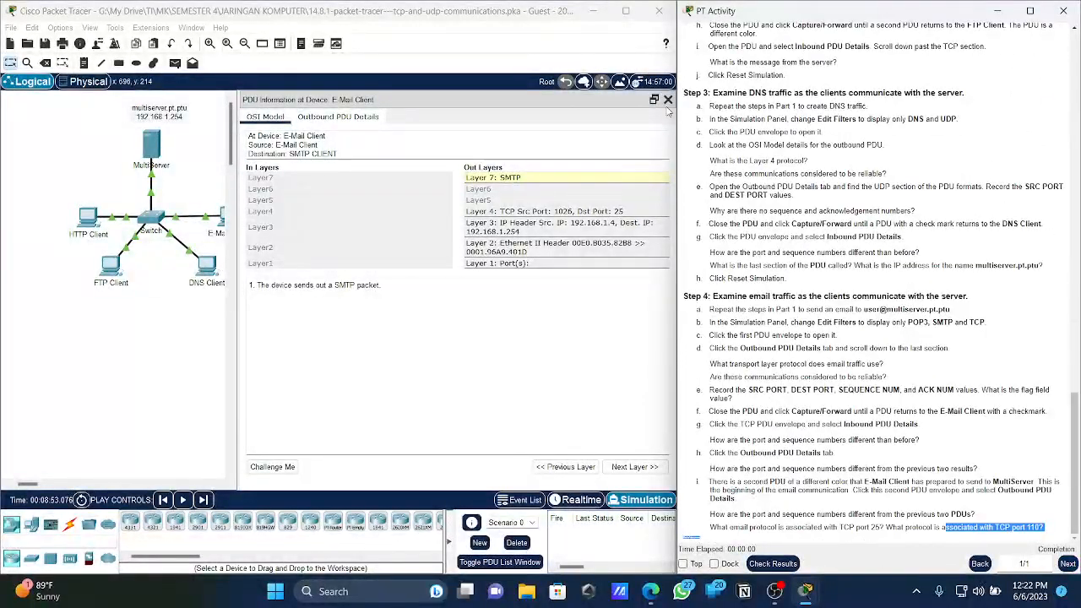
click(667, 100)
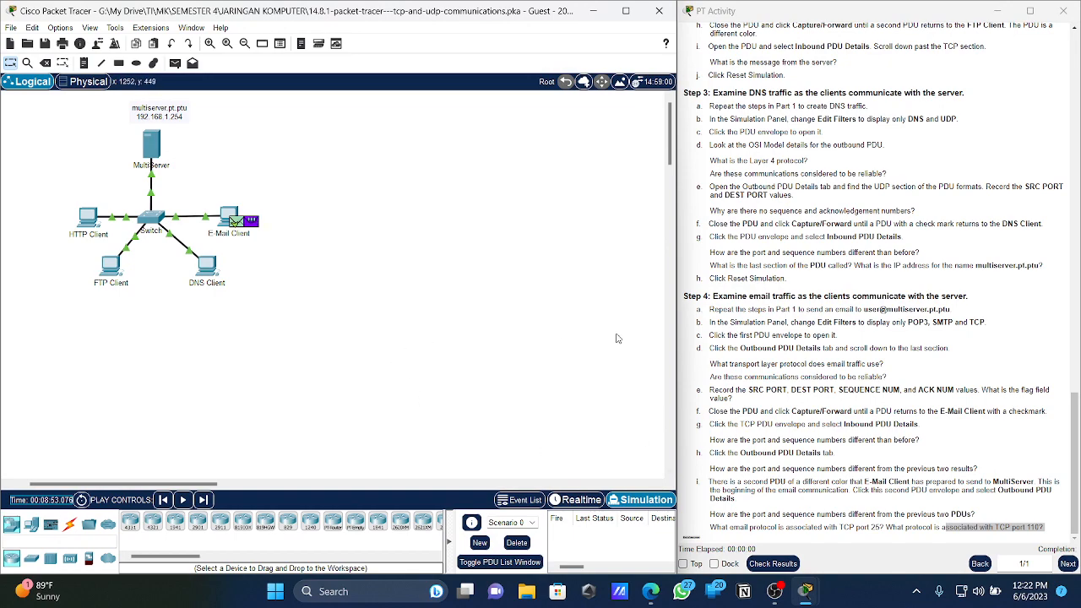